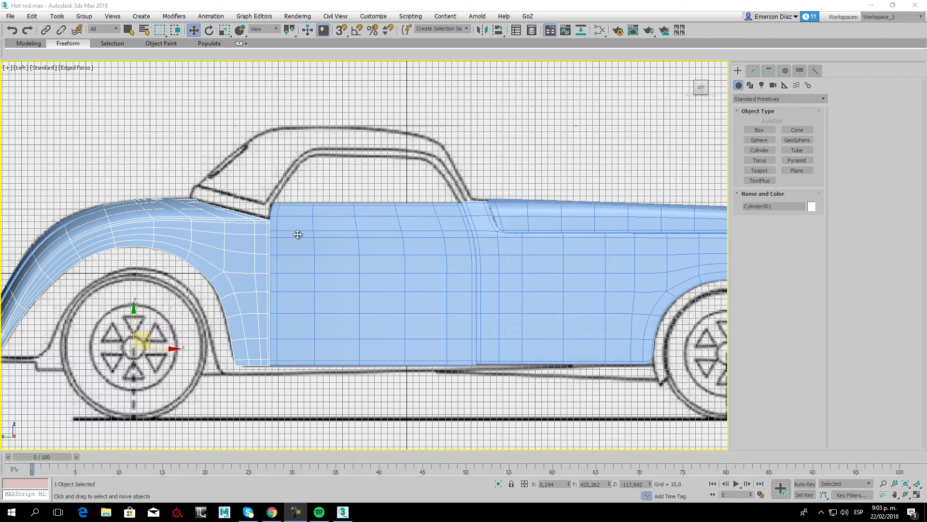
Zoom and pan the Left viewport to frame the hot rod's roof sketch.
{"action": "scroll", "coordinate": [378, 207], "scroll_direction": "down", "scroll_amount": 1}
{"action": "scroll", "coordinate": [275, 160], "scroll_direction": "down", "scroll_amount": 2}
{"action": "scroll", "coordinate": [265, 207], "scroll_direction": "down", "scroll_amount": 3}
{"action": "scroll", "coordinate": [267, 213], "scroll_direction": "up", "scroll_amount": 1}
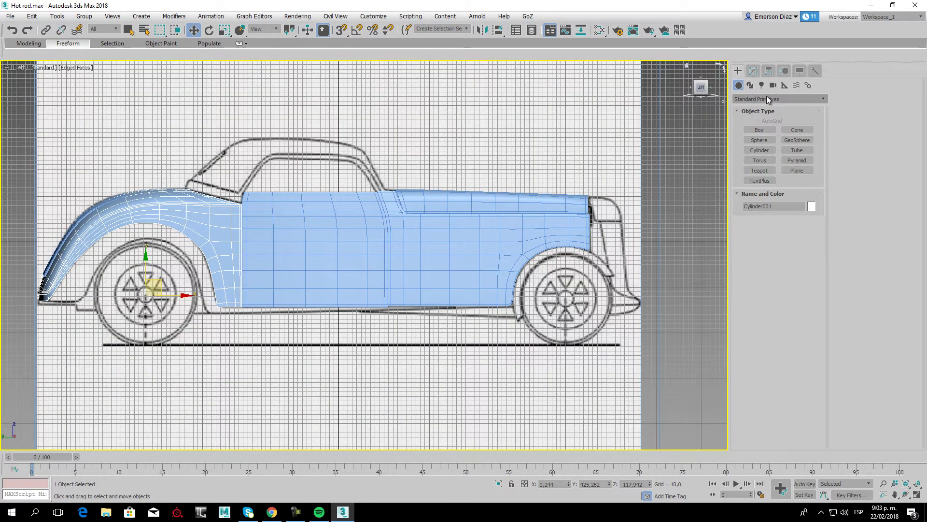
{"action": "middle_click_drag", "start_coordinate": [250, 197], "coordinate": [303, 250]}
{"action": "scroll", "coordinate": [307, 218], "scroll_direction": "up", "scroll_amount": 3}
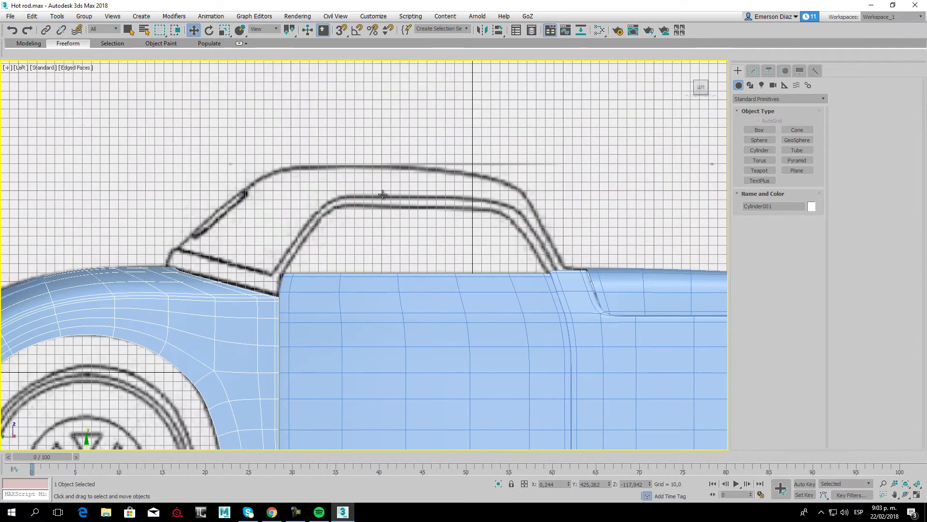
{"action": "scroll", "coordinate": [379, 279], "scroll_direction": "down", "scroll_amount": 2}
{"action": "scroll", "coordinate": [385, 268], "scroll_direction": "down", "scroll_amount": 2}
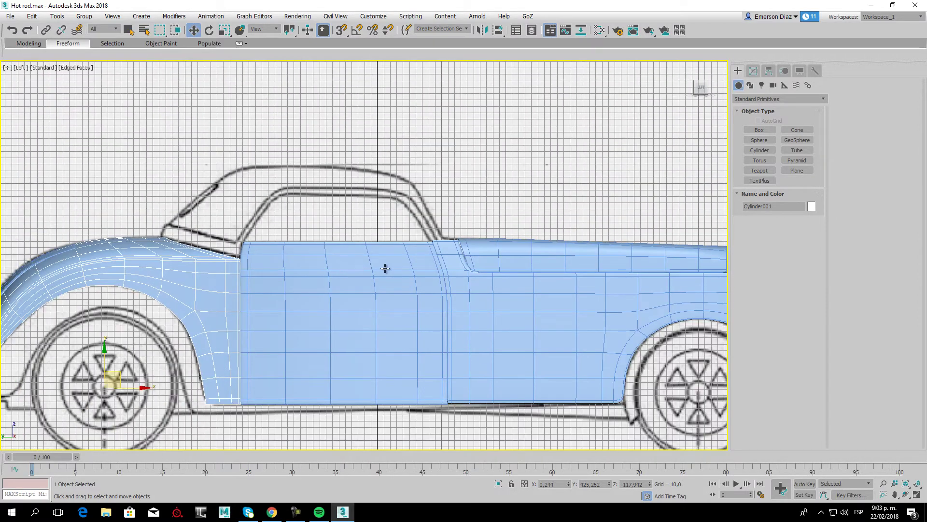
Choose Plane from Standard Primitives, ready to create it.
{"action": "left_click", "coordinate": [750, 85]}
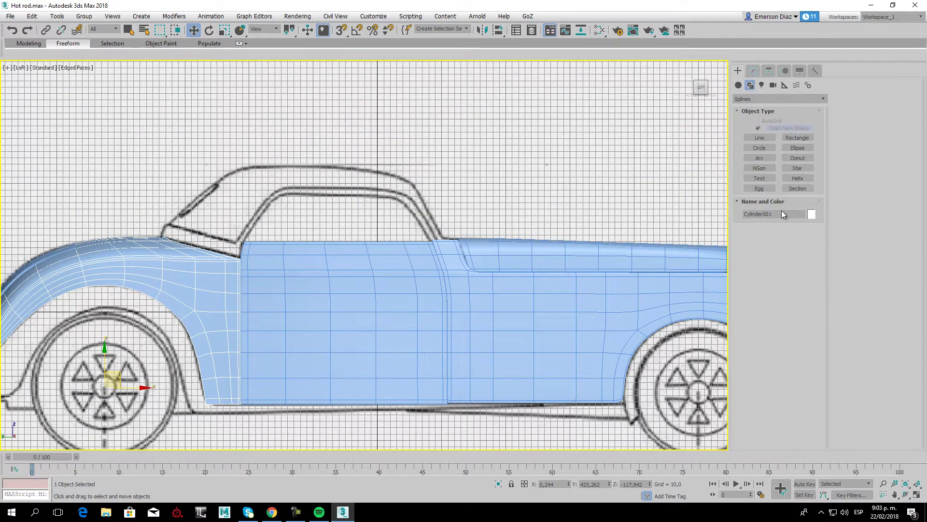
{"action": "left_click", "coordinate": [741, 88]}
{"action": "left_click", "coordinate": [797, 170]}
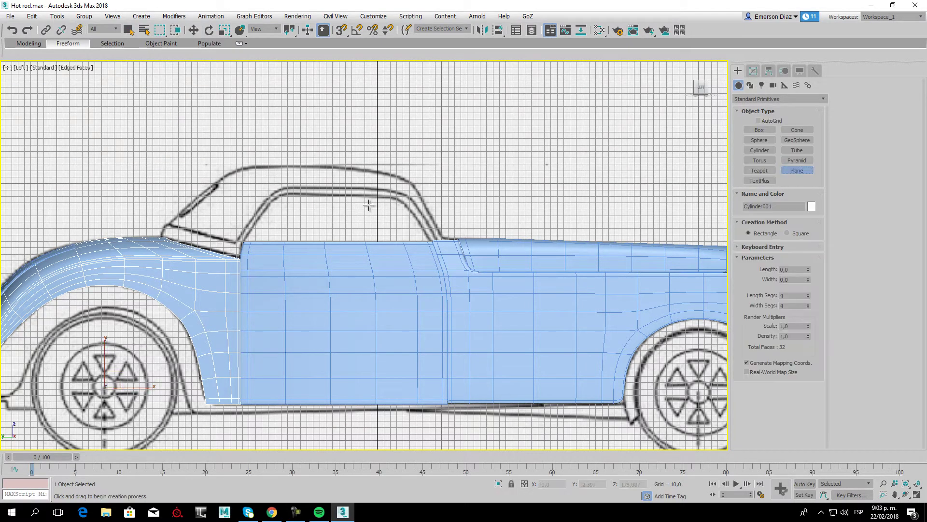
{"action": "scroll", "coordinate": [410, 205], "scroll_direction": "down", "scroll_amount": 2}
{"action": "scroll", "coordinate": [498, 223], "scroll_direction": "up", "scroll_amount": 4}
{"action": "scroll", "coordinate": [498, 224], "scroll_direction": "up", "scroll_amount": 2}
{"action": "scroll", "coordinate": [386, 187], "scroll_direction": "up", "scroll_amount": 1}
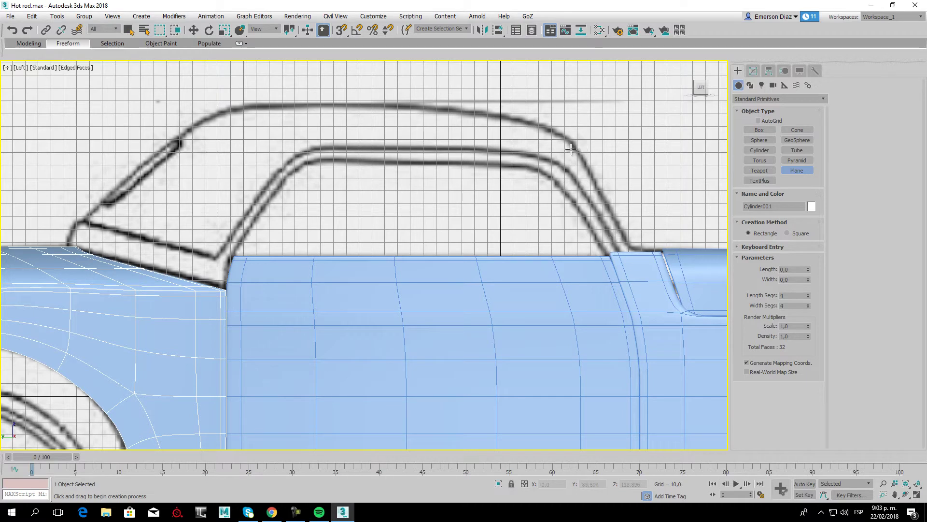
Draw Plane007 over the rear roof pillar with 4 length segments and 1 width segment.
{"action": "mouse_move", "coordinate": [553, 142]}
{"action": "left_mouse_down"}
{"action": "mouse_move", "coordinate": [596, 251]}
{"action": "mouse_move", "coordinate": [589, 252]}
{"action": "left_mouse_up"}
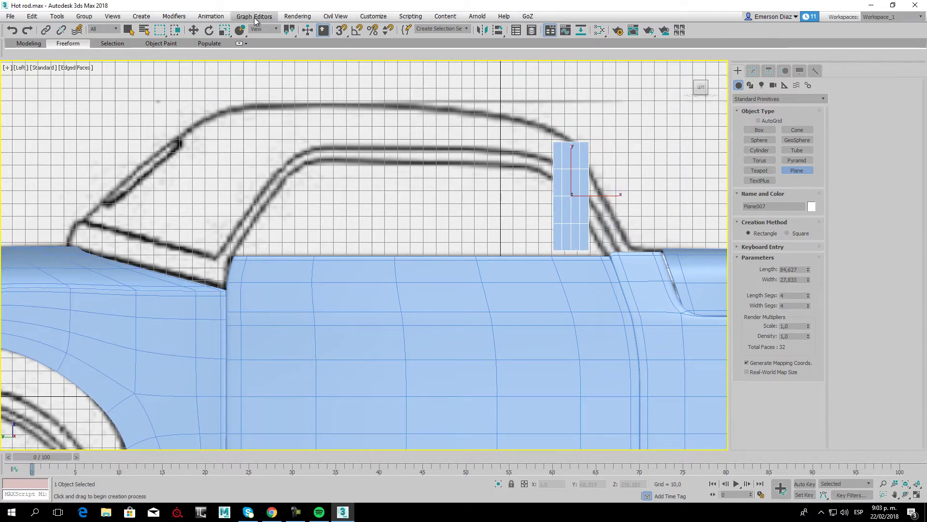
{"action": "left_click", "coordinate": [193, 30]}
{"action": "left_click", "coordinate": [752, 71]}
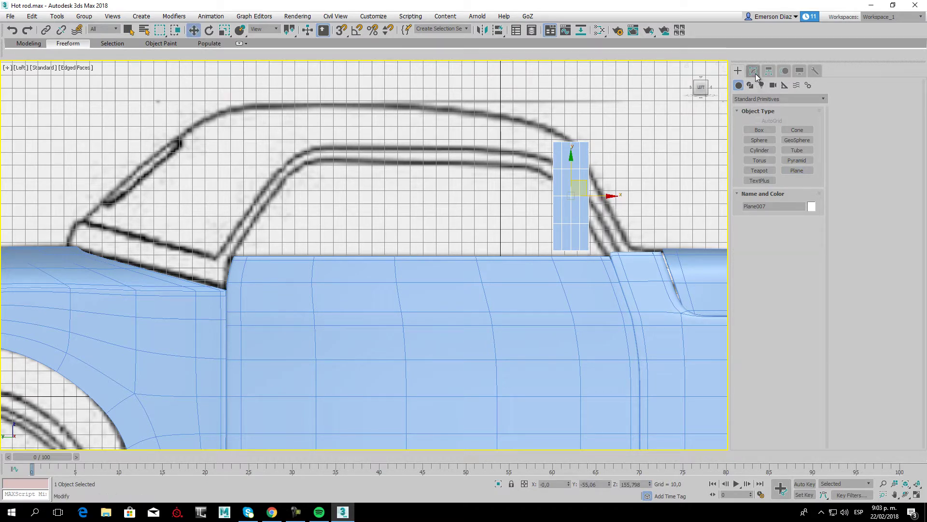
{"action": "left_click_drag", "start_coordinate": [808, 248], "coordinate": [810, 255]}
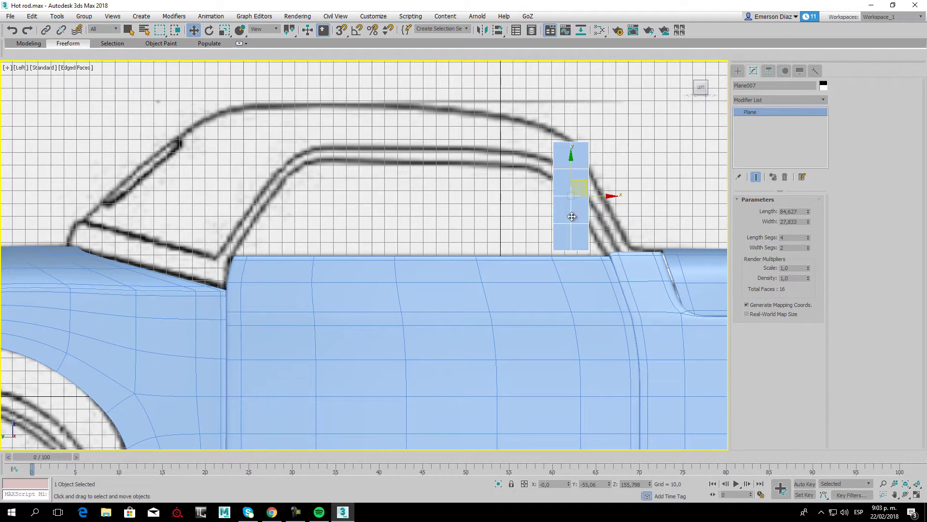
{"action": "middle_click_drag", "start_coordinate": [807, 250], "coordinate": [780, 250]}
{"action": "left_click", "coordinate": [807, 249]}
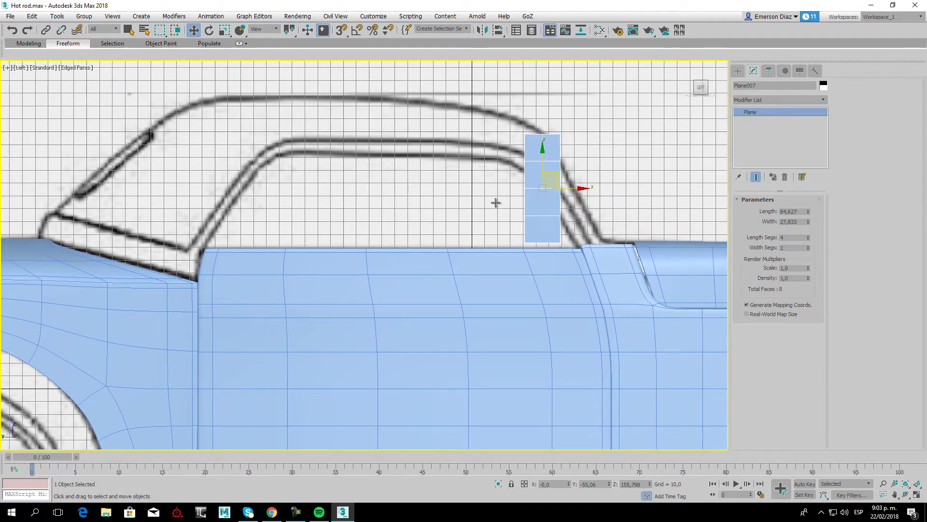
{"action": "scroll", "coordinate": [517, 208], "scroll_direction": "up", "scroll_amount": 1}
{"action": "scroll", "coordinate": [520, 248], "scroll_direction": "up", "scroll_amount": 2}
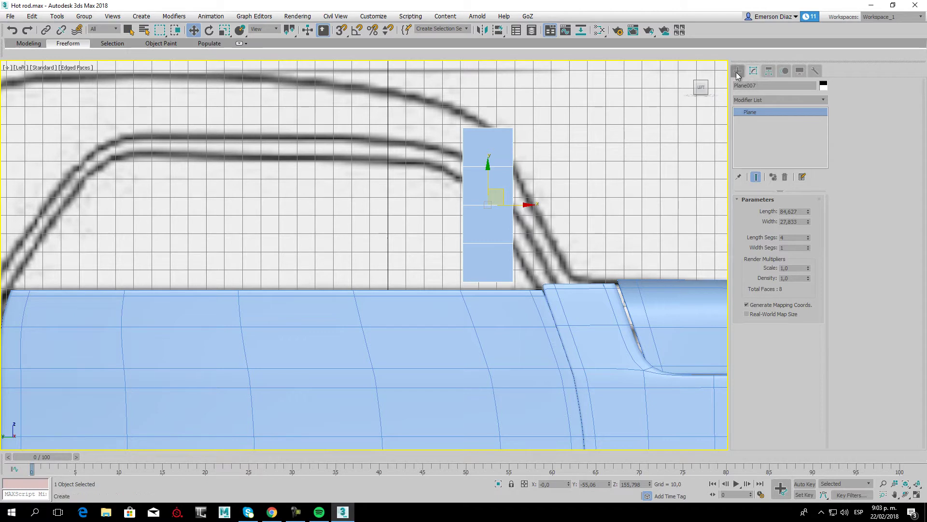
{"action": "left_click", "coordinate": [814, 98]}
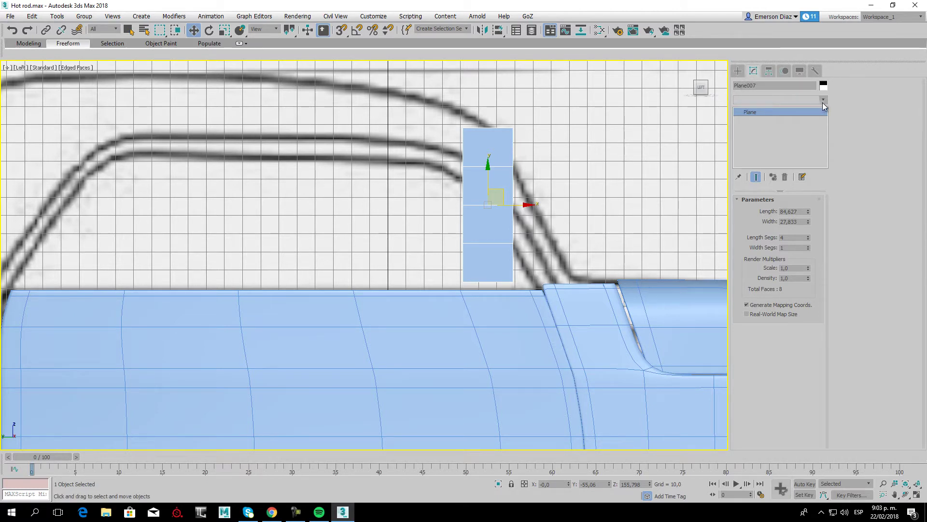
Add an FFD 2x2x2 modifier to Plane007 and enter its Control Points level.
{"action": "left_click", "coordinate": [824, 102]}
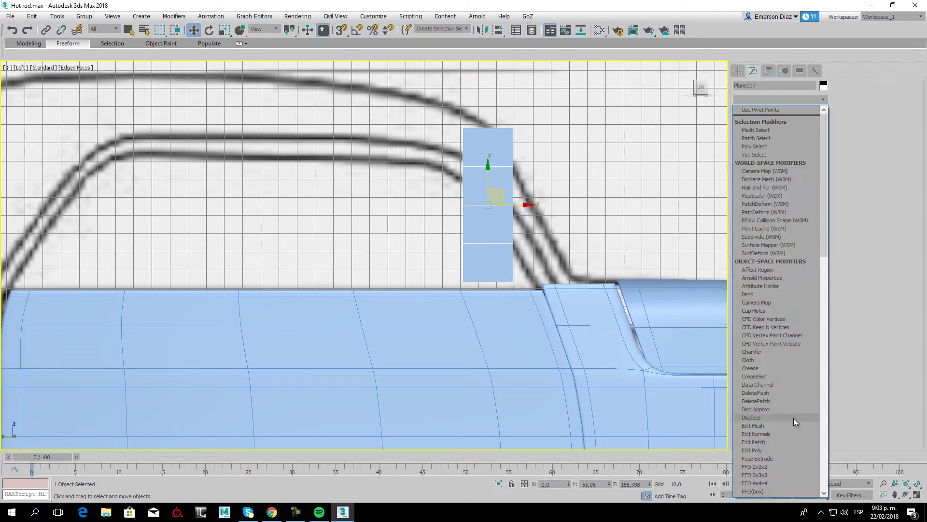
{"action": "scroll", "coordinate": [780, 406], "scroll_direction": "down", "scroll_amount": 2}
{"action": "scroll", "coordinate": [778, 415], "scroll_direction": "down", "scroll_amount": 1}
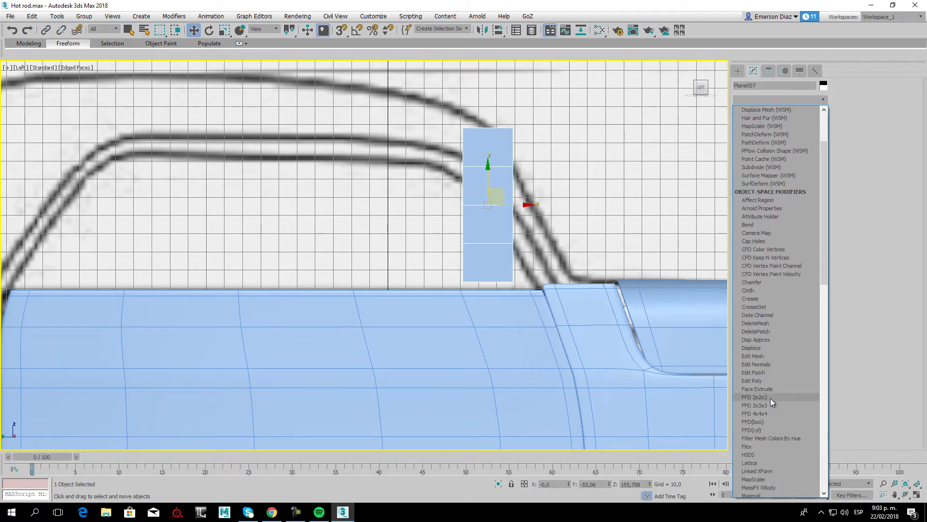
{"action": "left_click", "coordinate": [771, 397]}
{"action": "left_click", "coordinate": [748, 111]}
{"action": "left_click", "coordinate": [772, 120]}
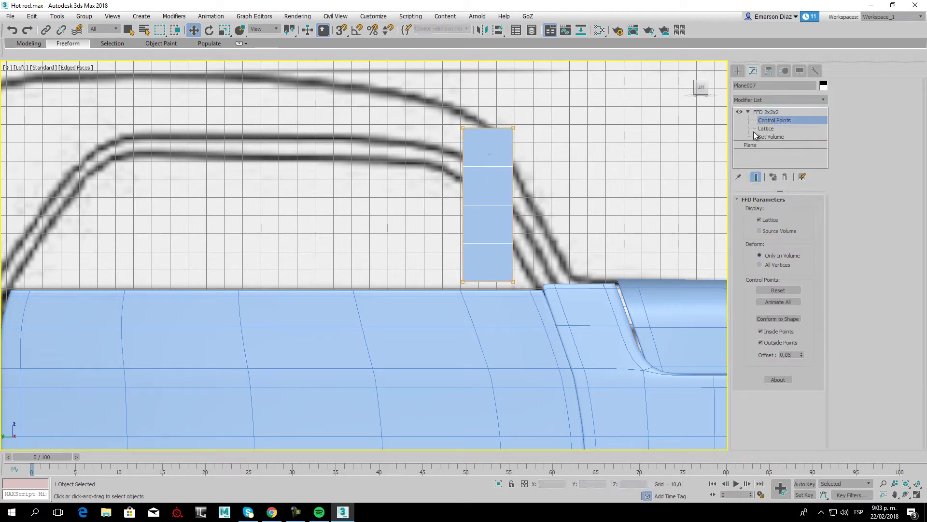
Move the four FFD corner points so the plane slants along the rear pillar sketch.
{"action": "left_click", "coordinate": [468, 133]}
{"action": "left_click_drag", "start_coordinate": [471, 130], "coordinate": [471, 185]}
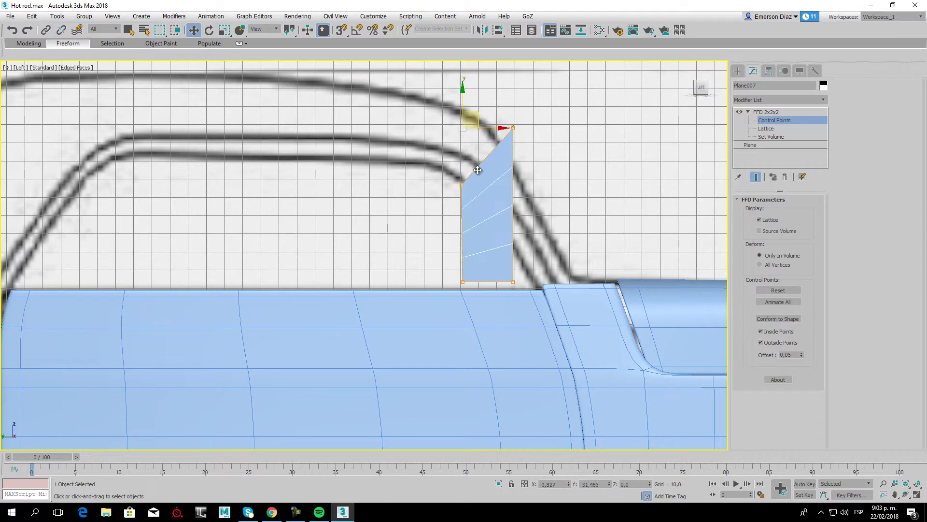
{"action": "left_click", "coordinate": [513, 127]}
{"action": "left_click_drag", "start_coordinate": [513, 128], "coordinate": [504, 141]}
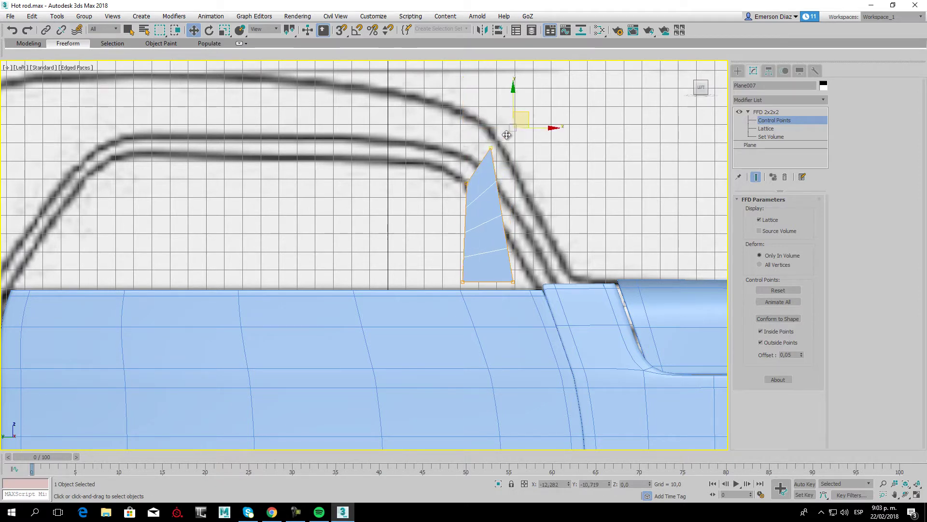
{"action": "mouse_move", "coordinate": [507, 271]}
{"action": "left_mouse_down"}
{"action": "mouse_move", "coordinate": [526, 303]}
{"action": "mouse_move", "coordinate": [586, 268]}
{"action": "left_mouse_up"}
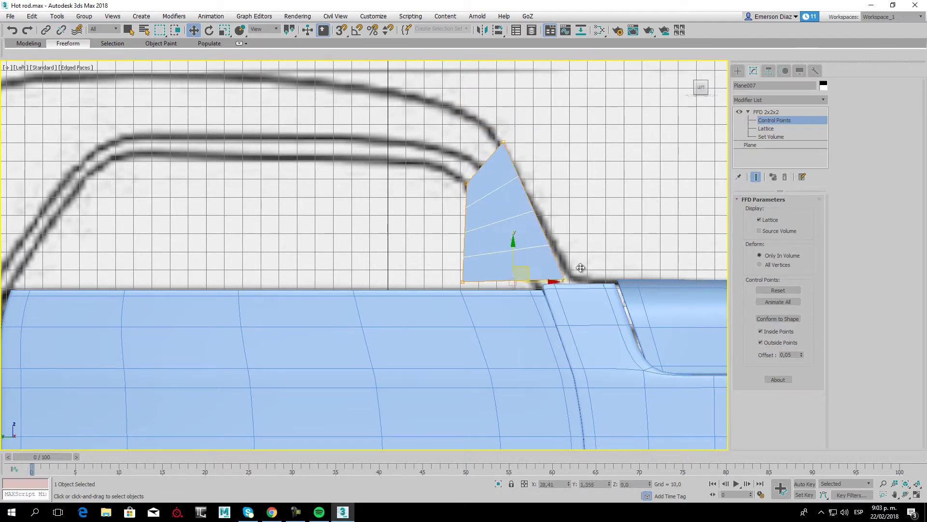
{"action": "left_click", "coordinate": [463, 282]}
{"action": "left_click_drag", "start_coordinate": [481, 274], "coordinate": [557, 281]}
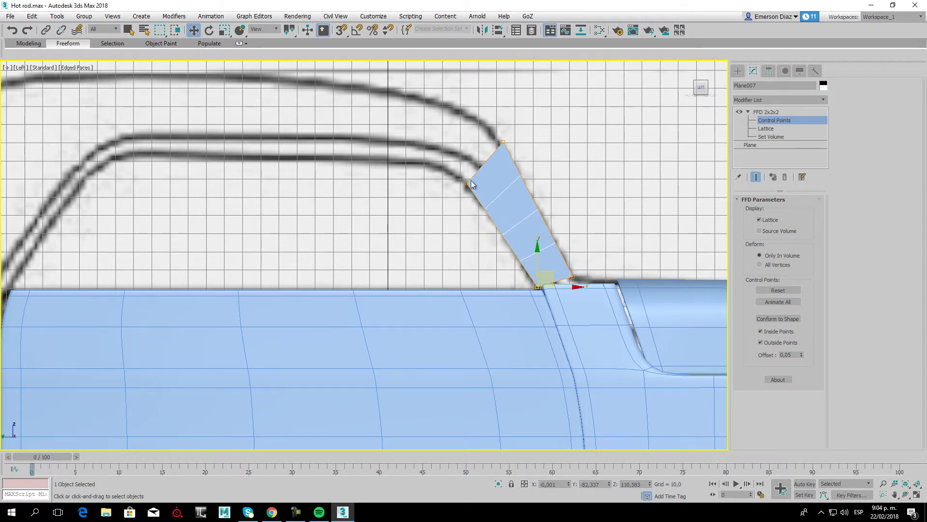
{"action": "middle_click_drag", "start_coordinate": [523, 172], "coordinate": [587, 237]}
{"action": "left_click", "coordinate": [763, 112]}
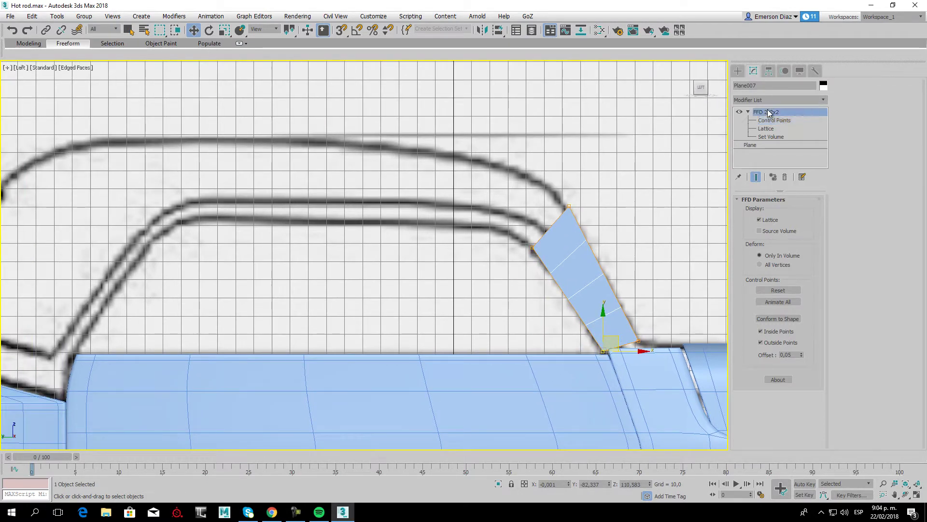
Convert the slanted pillar plane to Editable Poly and select its upper edge.
{"action": "right_click", "coordinate": [578, 244]}
{"action": "left_click", "coordinate": [671, 356]}
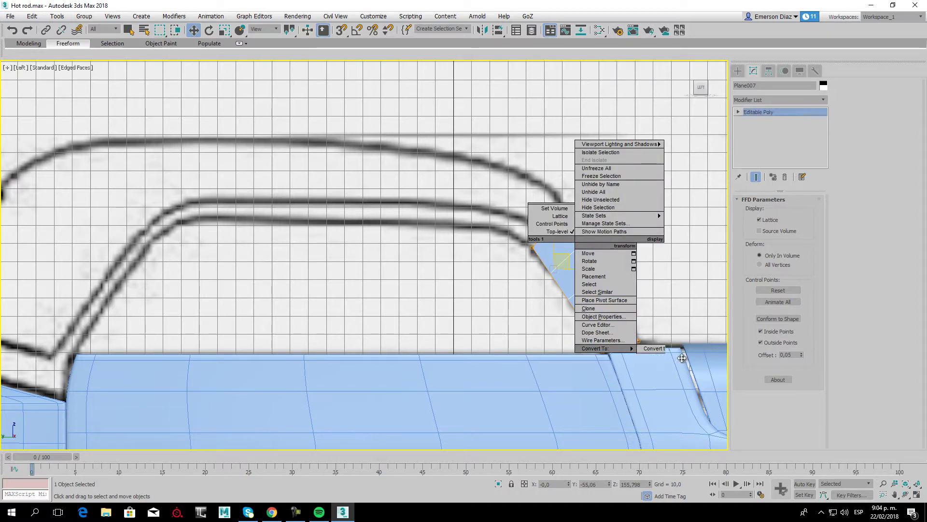
{"action": "left_click", "coordinate": [766, 211]}
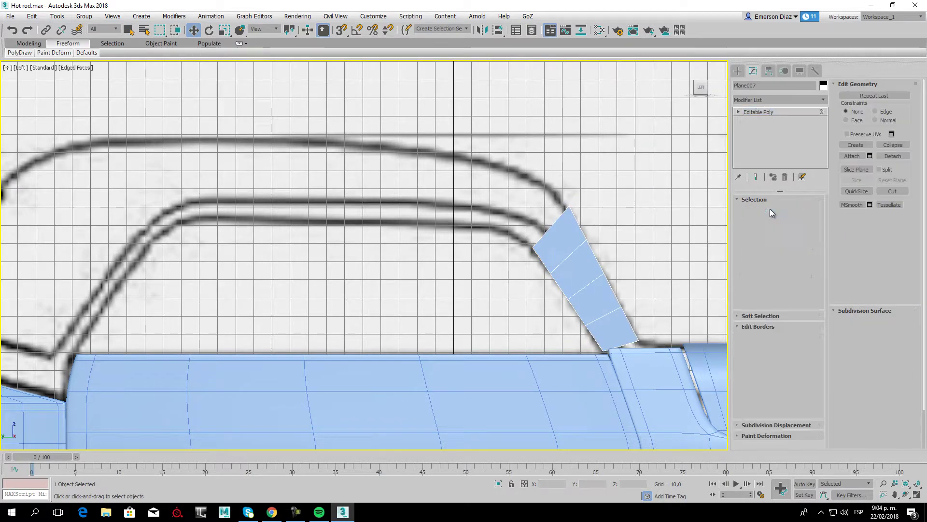
{"action": "left_click", "coordinate": [549, 232]}
{"action": "scroll", "coordinate": [560, 219], "scroll_direction": "down", "scroll_amount": 3}
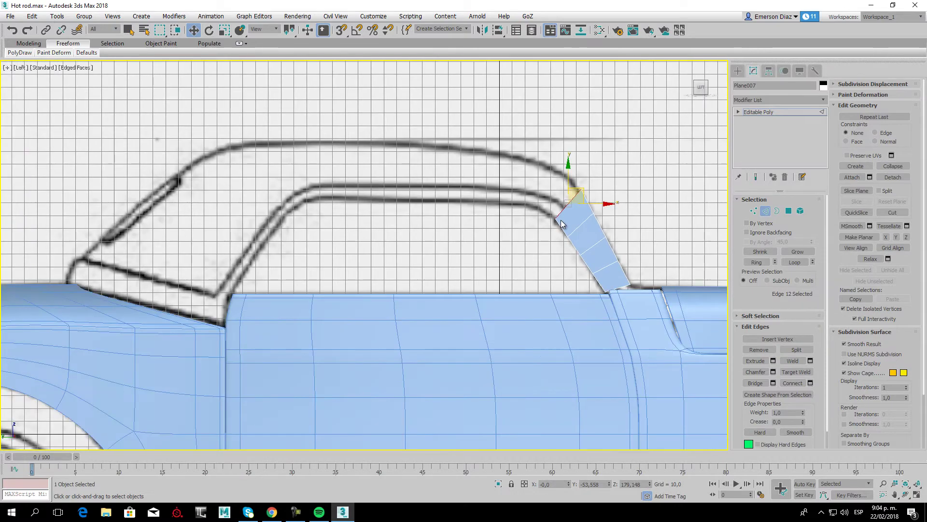
{"action": "middle_click_drag", "start_coordinate": [560, 220], "coordinate": [590, 225]}
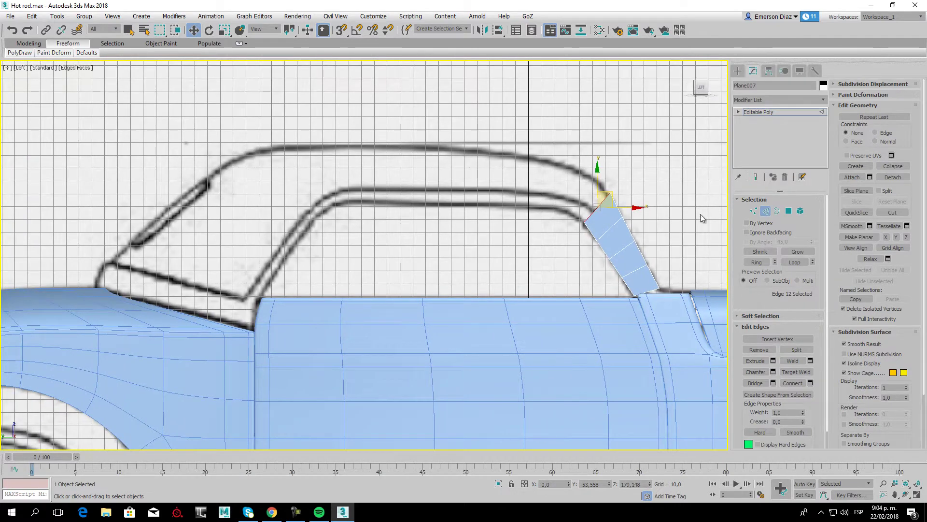
Clone the rear pillar plane as an instance and move the copy toward the front pillar.
{"action": "key", "text": "2"}
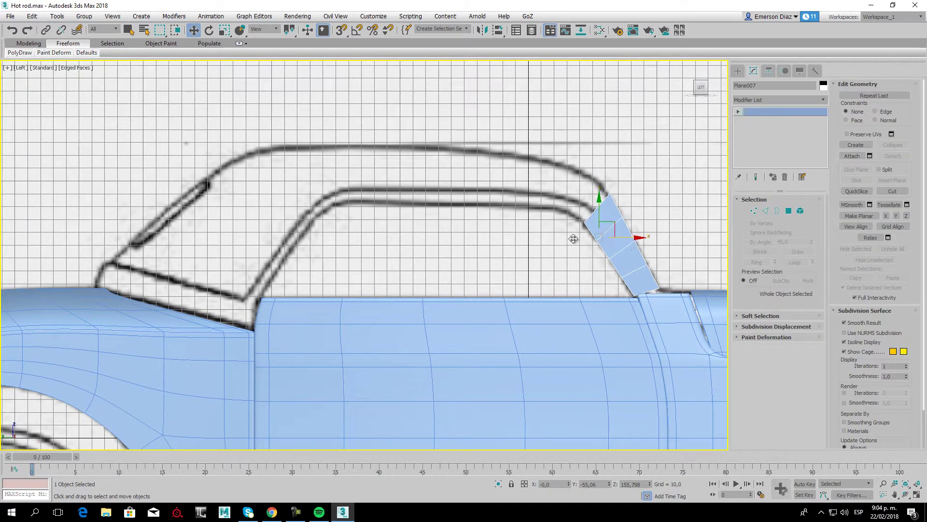
{"action": "left_click_drag", "start_coordinate": [575, 236], "coordinate": [261, 217], "text": "shift"}
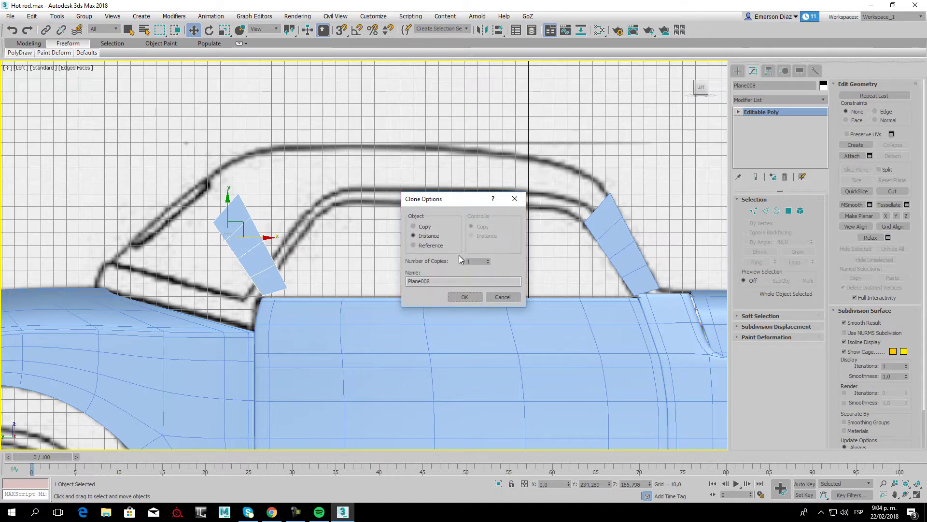
{"action": "left_click", "coordinate": [464, 297]}
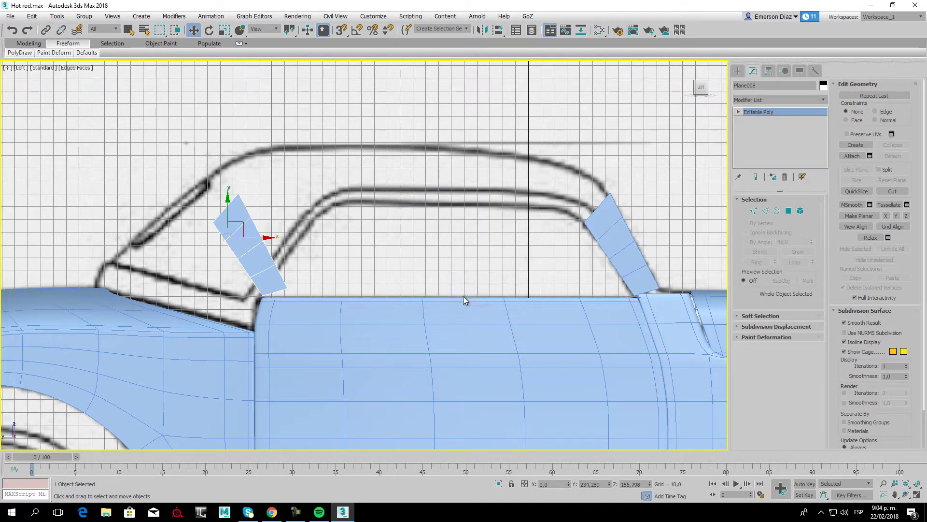
Mirror the copy, Plane008, on the X axis over the front windscreen pillar.
{"action": "left_click", "coordinate": [482, 31]}
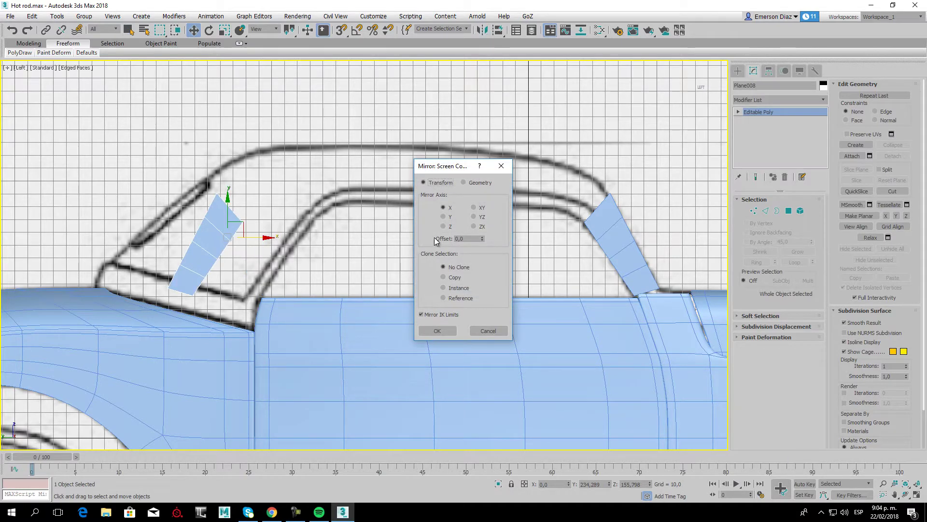
{"action": "left_click", "coordinate": [439, 331]}
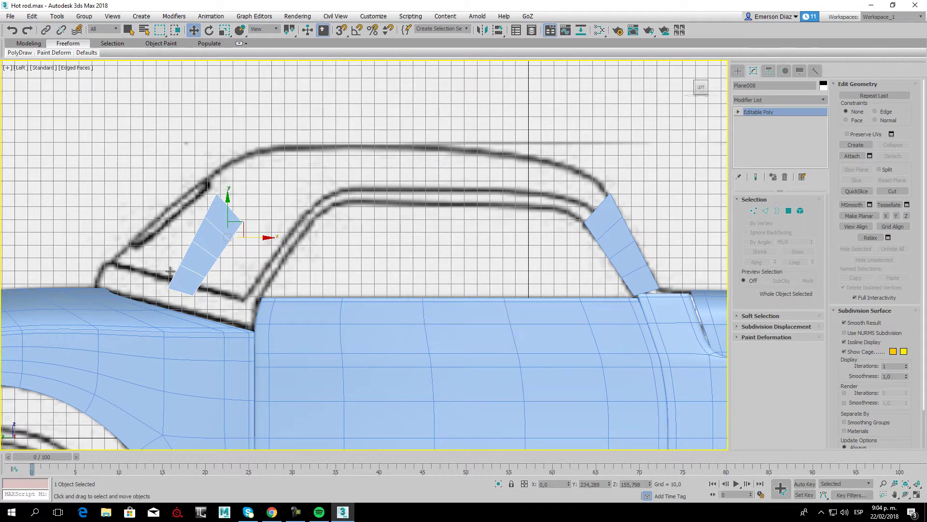
{"action": "middle_click_drag", "start_coordinate": [208, 268], "coordinate": [275, 265]}
{"action": "left_click", "coordinate": [753, 210]}
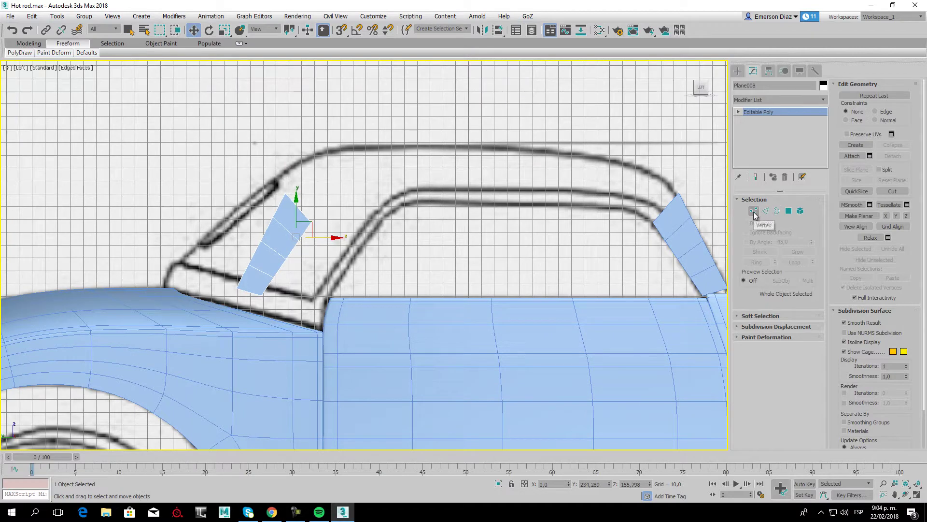
{"action": "left_click", "coordinate": [762, 112]}
{"action": "left_click", "coordinate": [800, 99]}
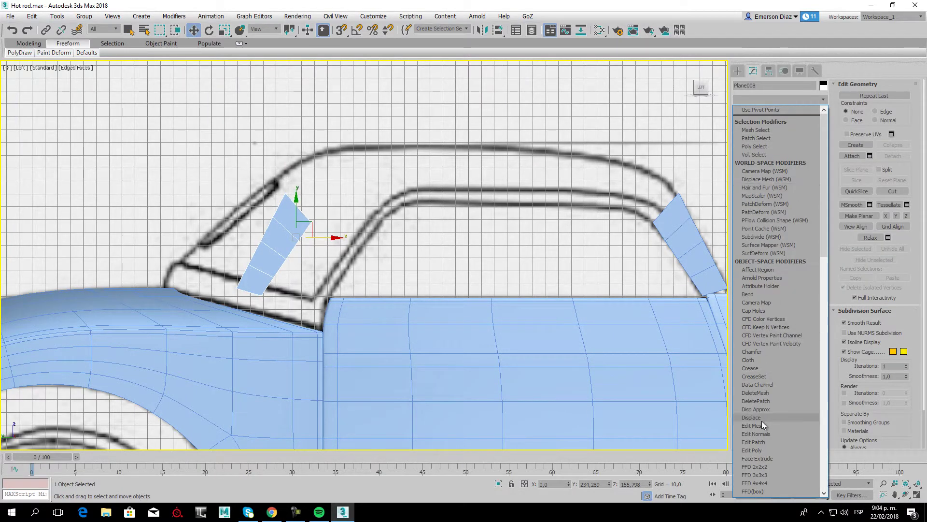
Add and then remove an FFD 2x2x2 on Plane008, and delete the small front-pillar plane.
{"action": "left_click", "coordinate": [769, 465]}
{"action": "left_click", "coordinate": [748, 112]}
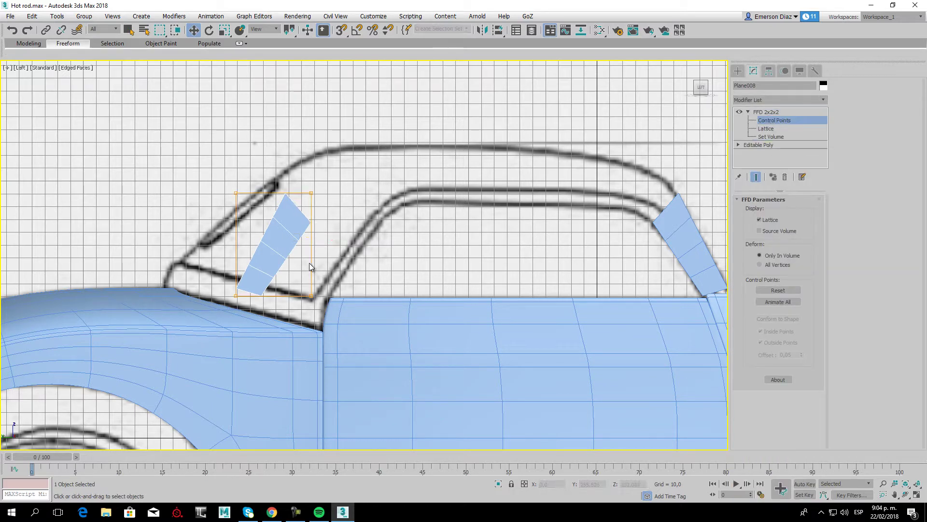
{"action": "scroll", "coordinate": [291, 288], "scroll_direction": "up", "scroll_amount": 2}
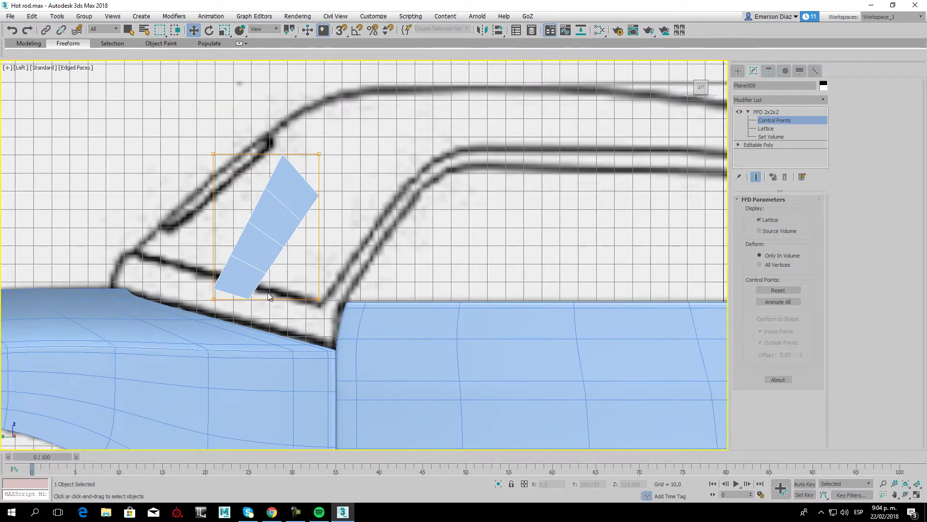
{"action": "left_click", "coordinate": [771, 112]}
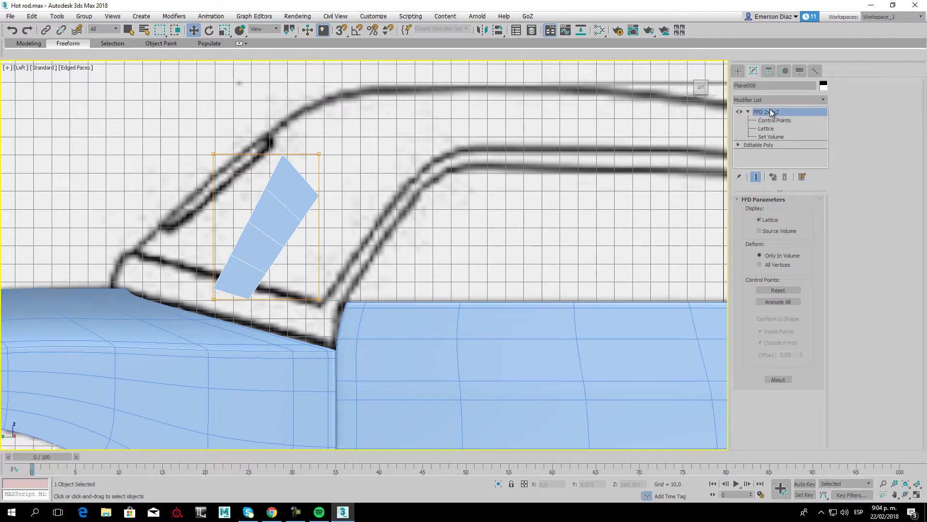
{"action": "left_click", "coordinate": [786, 177]}
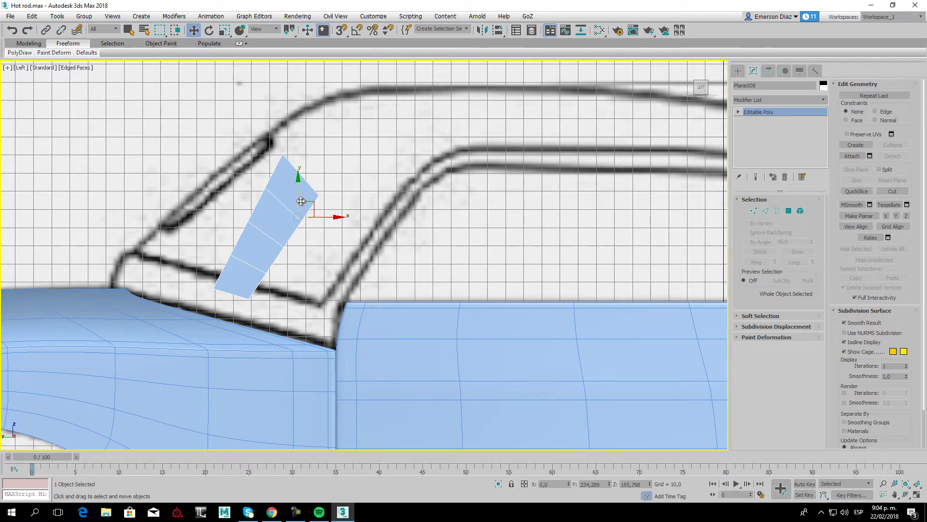
{"action": "key", "text": "Delete"}
{"action": "left_click", "coordinate": [738, 71]}
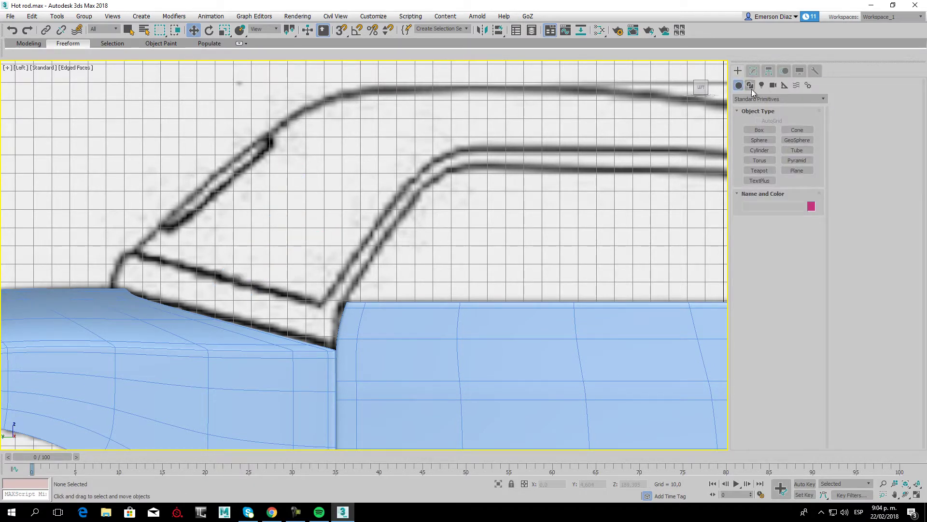
Draw a new plane over the front window area and add an FFD 2x2x2 modifier.
{"action": "left_click", "coordinate": [797, 170]}
{"action": "left_click_drag", "start_coordinate": [219, 110], "coordinate": [360, 314]}
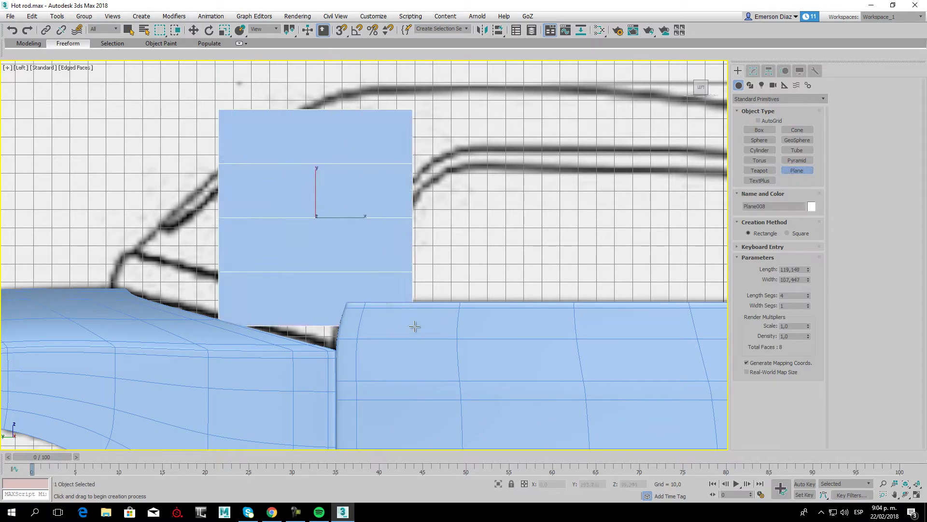
{"action": "left_click", "coordinate": [193, 30]}
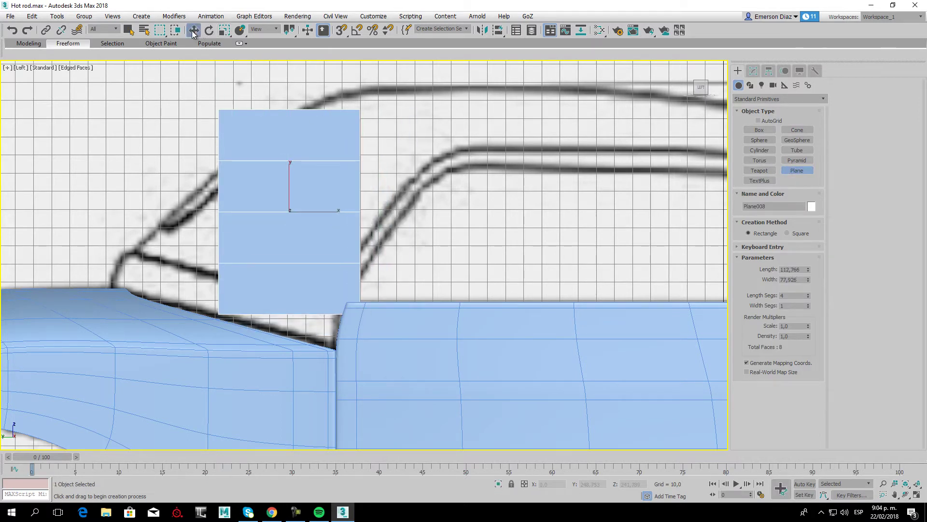
{"action": "left_click", "coordinate": [753, 71]}
{"action": "left_click", "coordinate": [805, 99]}
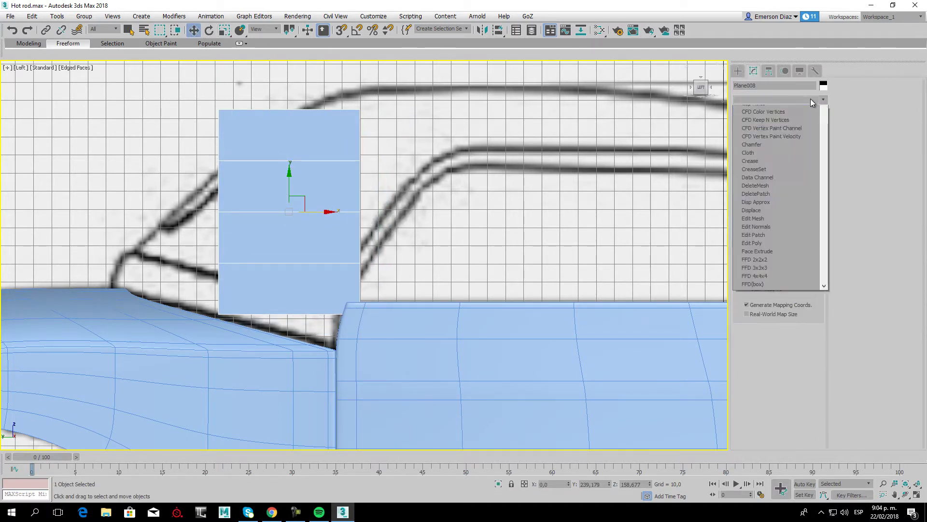
{"action": "left_click", "coordinate": [762, 466]}
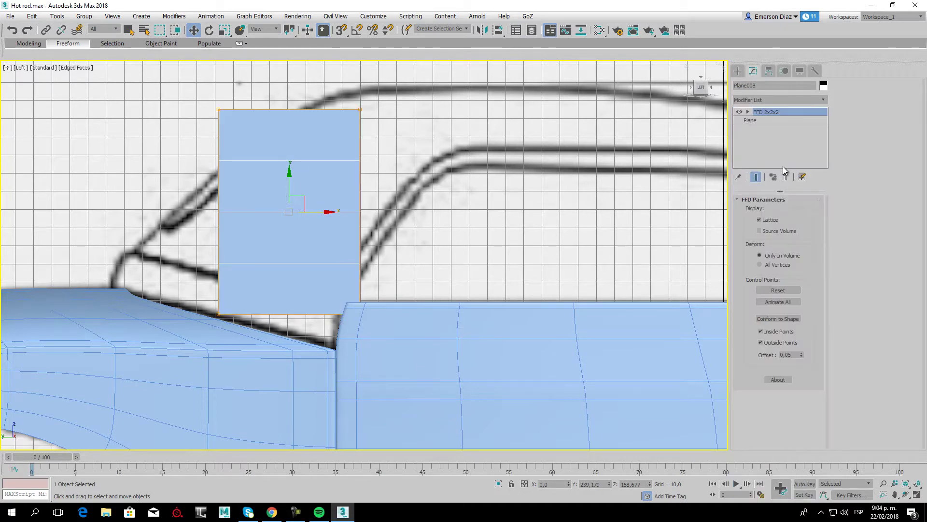
{"action": "left_click", "coordinate": [748, 112]}
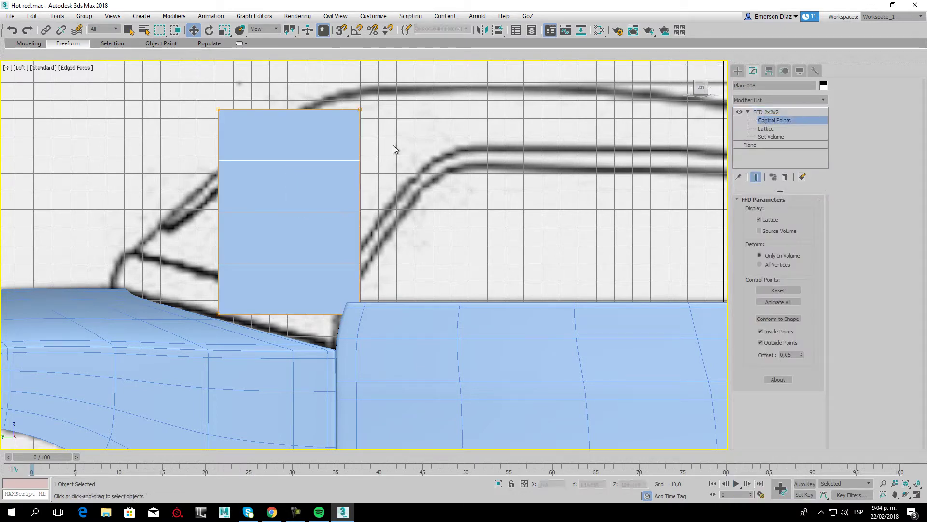
Move the four FFD corners onto the roof, cowl and body lines of the windscreen pillar.
{"action": "left_click_drag", "start_coordinate": [336, 96], "coordinate": [461, 153]}
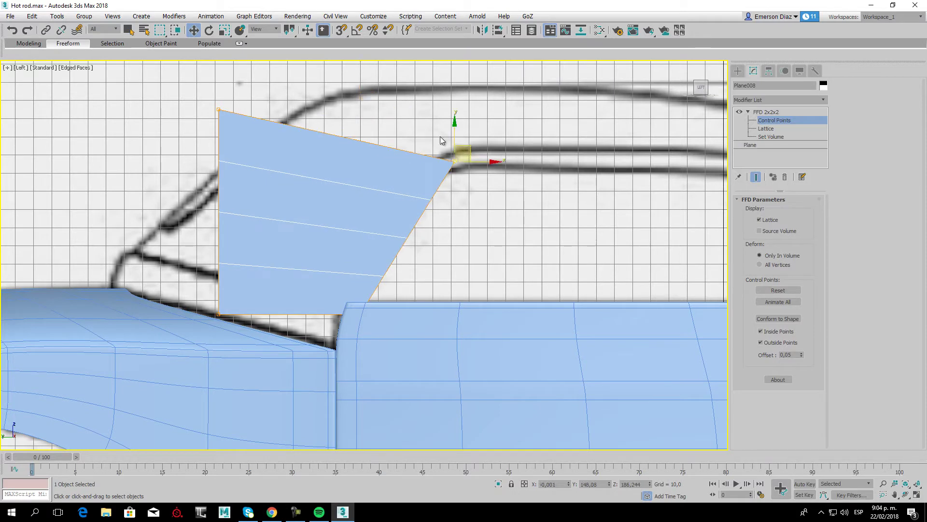
{"action": "left_click_drag", "start_coordinate": [282, 160], "coordinate": [283, 160]}
{"action": "left_click_drag", "start_coordinate": [220, 109], "coordinate": [334, 85]}
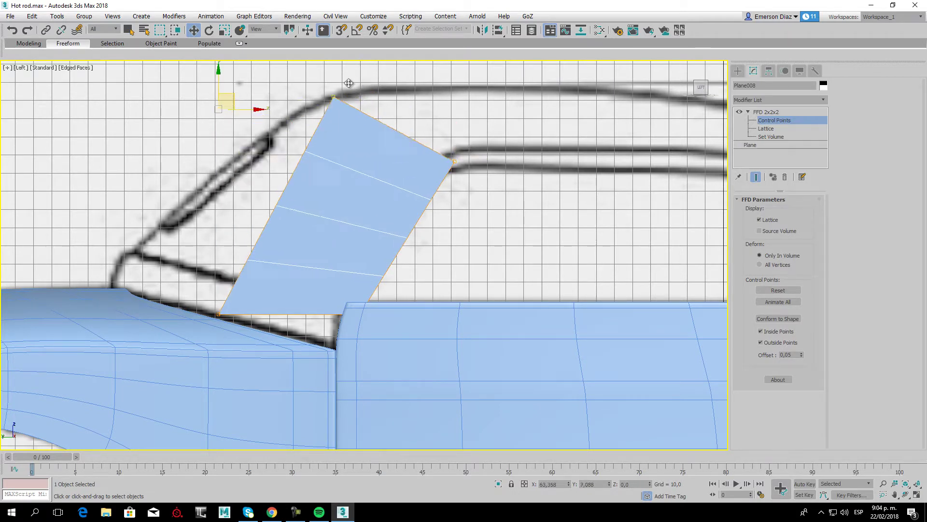
{"action": "left_click", "coordinate": [219, 313]}
{"action": "left_click_drag", "start_coordinate": [231, 304], "coordinate": [122, 269]}
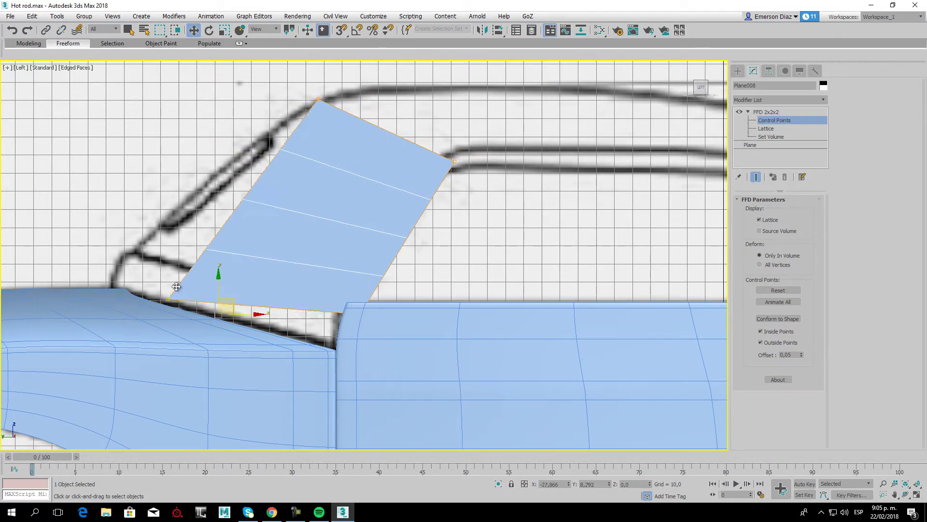
{"action": "left_click", "coordinate": [367, 303]}
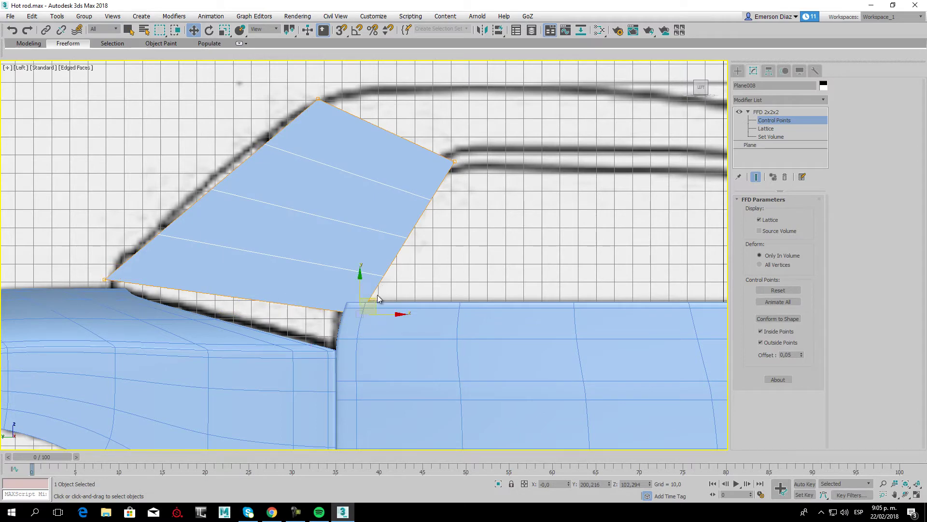
{"action": "left_click_drag", "start_coordinate": [368, 303], "coordinate": [345, 340]}
{"action": "middle_click_drag", "start_coordinate": [408, 267], "coordinate": [292, 344]}
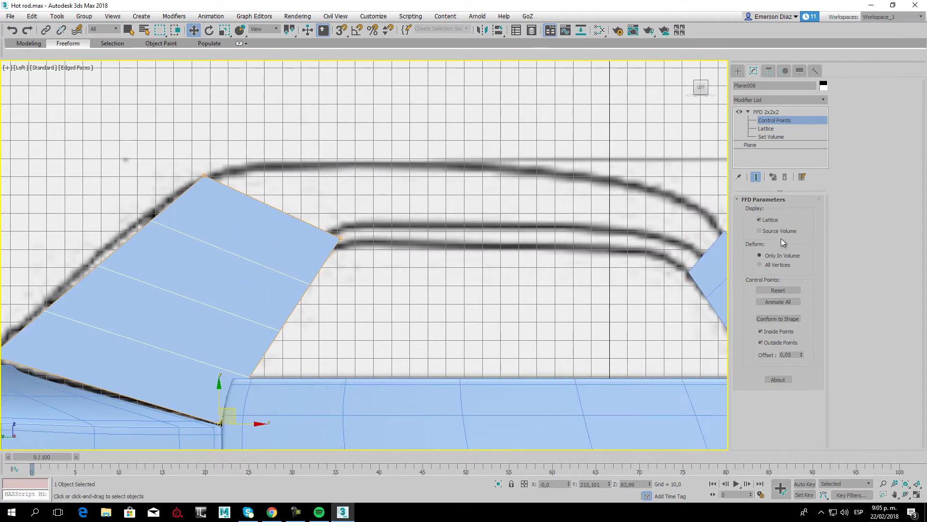
{"action": "middle_click_drag", "start_coordinate": [377, 249], "coordinate": [379, 303]}
{"action": "scroll", "coordinate": [391, 290], "scroll_direction": "down", "scroll_amount": 2}
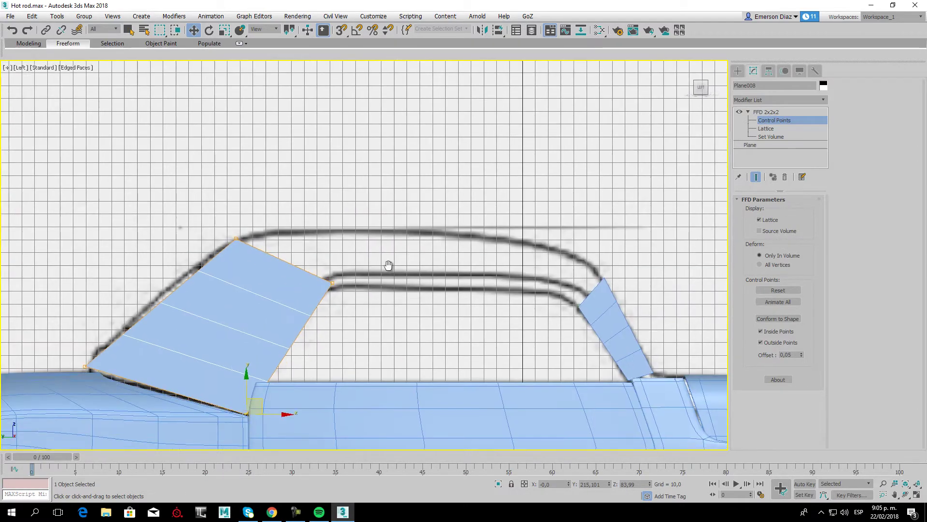
{"action": "middle_click_drag", "start_coordinate": [264, 308], "coordinate": [264, 216]}
{"action": "right_click", "coordinate": [297, 183]}
{"action": "mouse_move", "coordinate": [318, 287]}
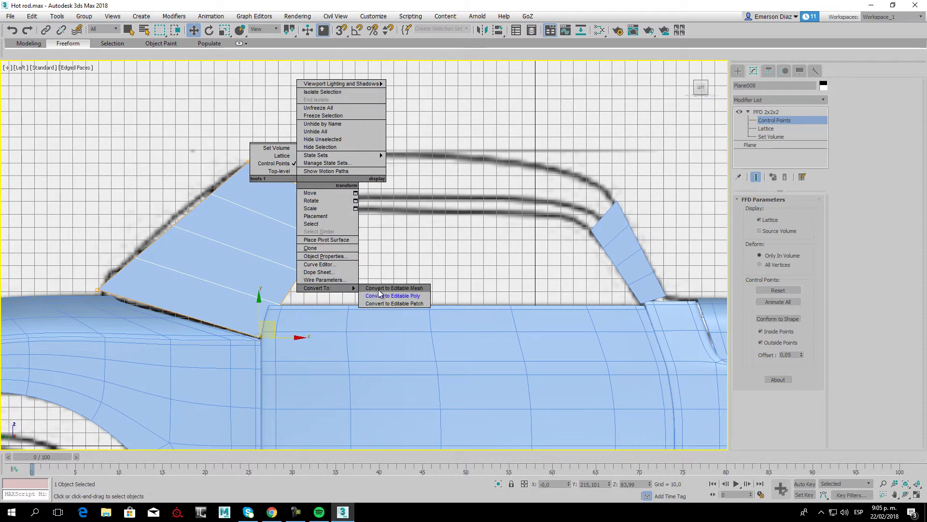
Convert the windscreen plane to Editable Poly and draw a narrow upright plane.
{"action": "left_click", "coordinate": [418, 297]}
{"action": "middle_click_drag", "start_coordinate": [586, 201], "coordinate": [514, 244]}
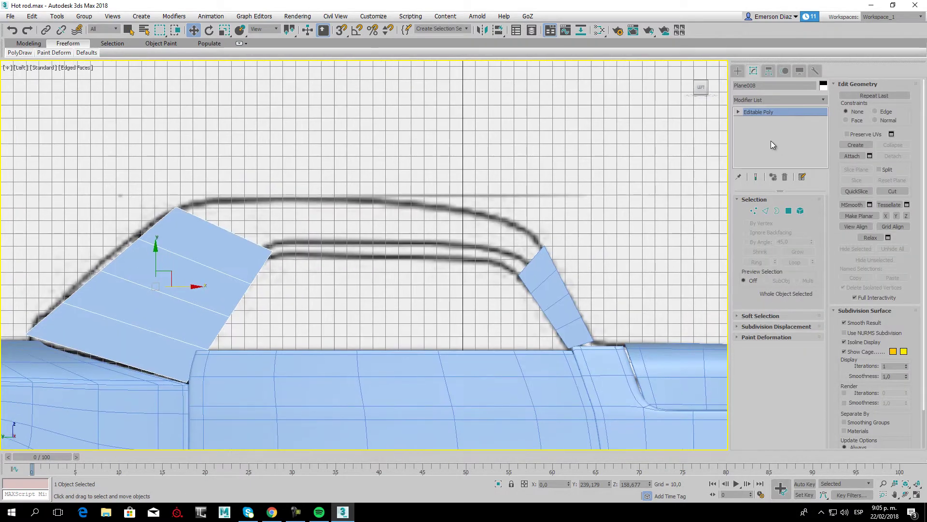
{"action": "left_click", "coordinate": [738, 71]}
{"action": "left_click", "coordinate": [801, 172]}
{"action": "mouse_move", "coordinate": [233, 176]}
{"action": "left_mouse_down"}
{"action": "mouse_move", "coordinate": [528, 264]}
{"action": "mouse_move", "coordinate": [271, 369]}
{"action": "left_mouse_up"}
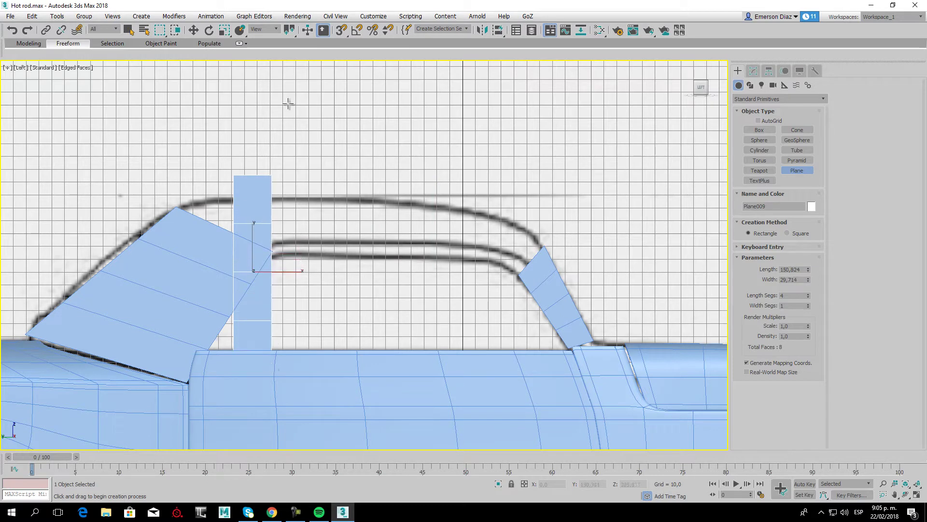
Rotate the narrow plane 90° with angle snap and move it onto the upper window line.
{"action": "left_click", "coordinate": [208, 30]}
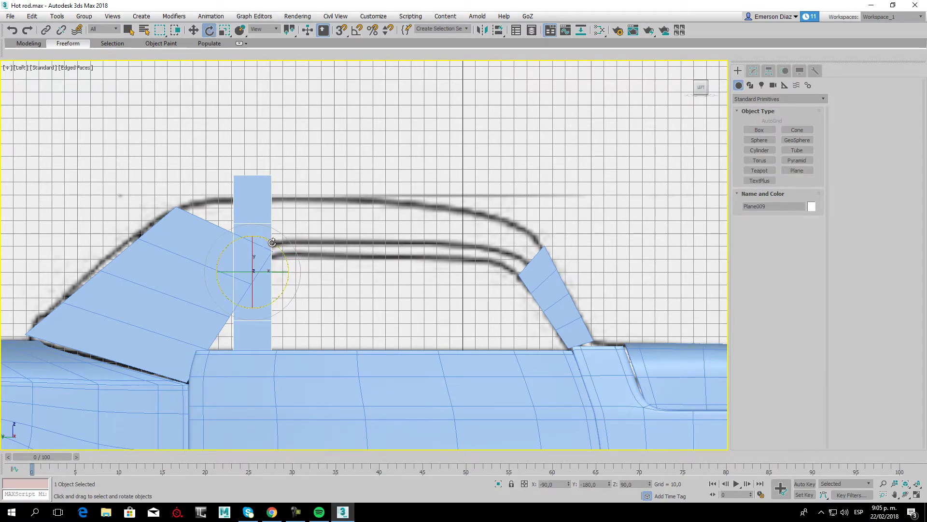
{"action": "left_click", "coordinate": [357, 29]}
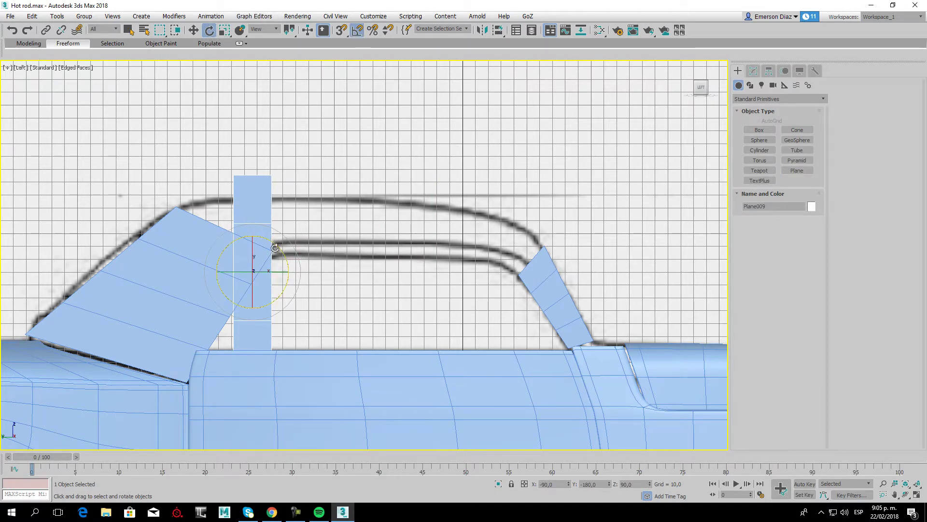
{"action": "left_click_drag", "start_coordinate": [274, 248], "coordinate": [231, 230]}
{"action": "left_click", "coordinate": [193, 30]}
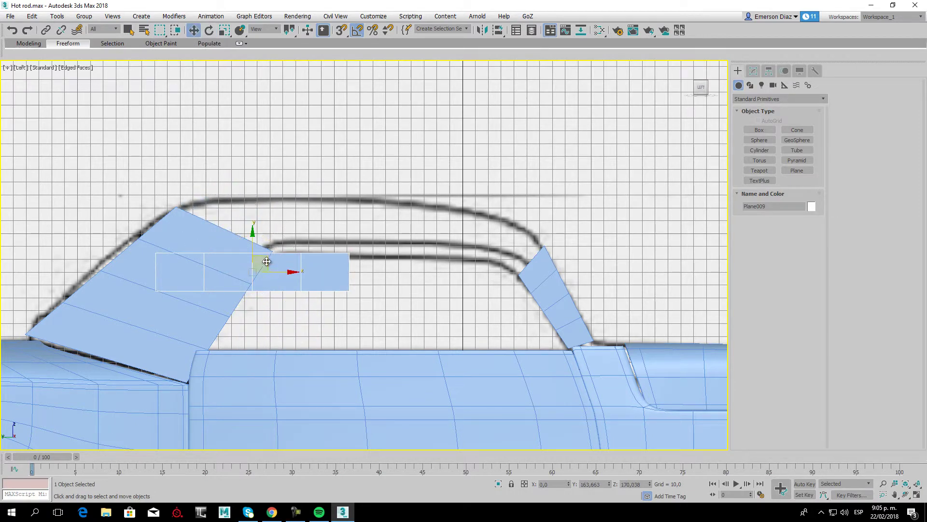
{"action": "left_click_drag", "start_coordinate": [269, 264], "coordinate": [379, 213]}
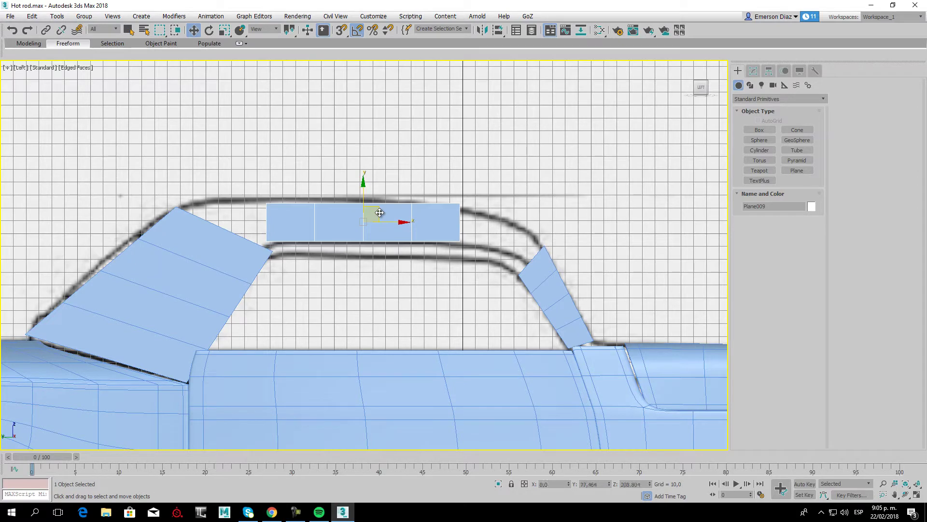
Add an FFD 2x2x2 modifier to the roof plane, Plane009, and enter Control Points.
{"action": "left_click", "coordinate": [754, 71]}
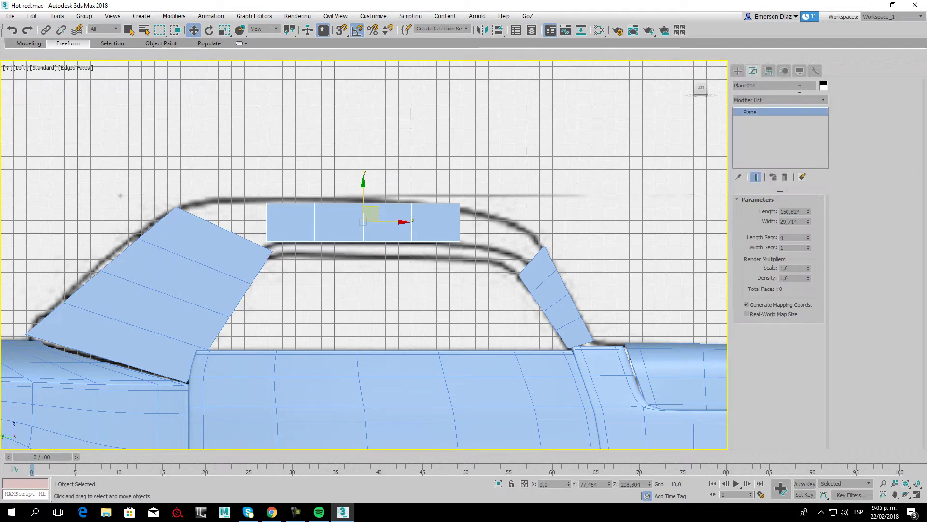
{"action": "left_click", "coordinate": [812, 100]}
{"action": "left_click_drag", "start_coordinate": [827, 126], "coordinate": [839, 404]}
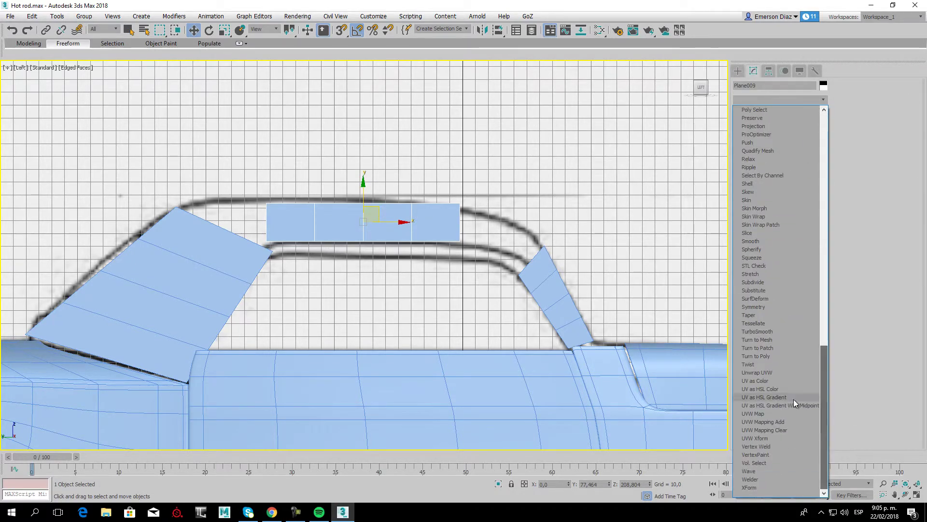
{"action": "scroll", "coordinate": [778, 209], "scroll_direction": "up", "scroll_amount": 3}
{"action": "scroll", "coordinate": [778, 209], "scroll_direction": "up", "scroll_amount": 3}
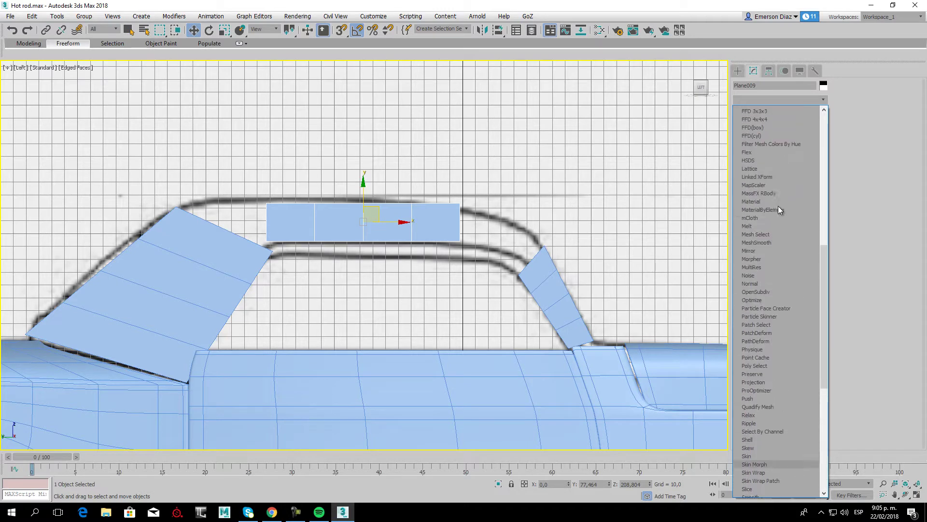
{"action": "scroll", "coordinate": [778, 208], "scroll_direction": "up", "scroll_amount": 3}
{"action": "scroll", "coordinate": [778, 183], "scroll_direction": "up", "scroll_amount": 3}
{"action": "left_click", "coordinate": [767, 167]}
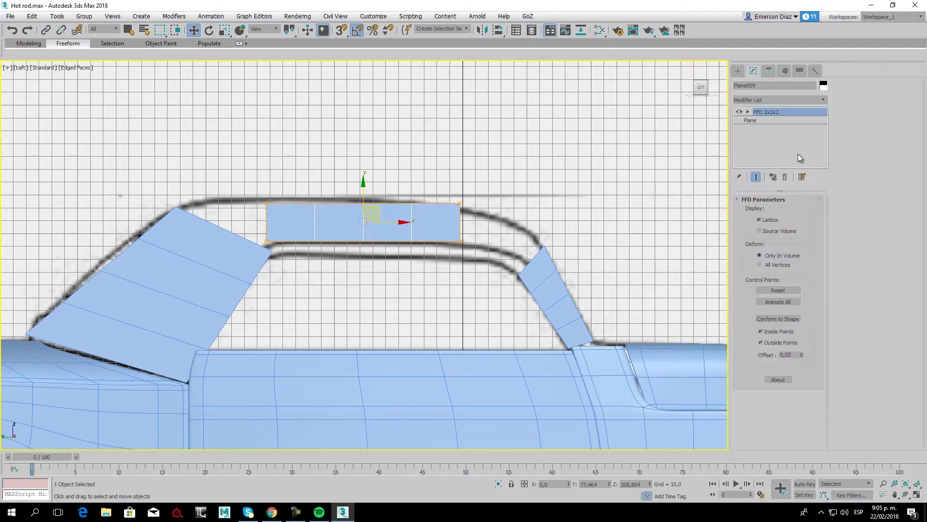
{"action": "left_click", "coordinate": [748, 111]}
{"action": "left_click", "coordinate": [772, 120]}
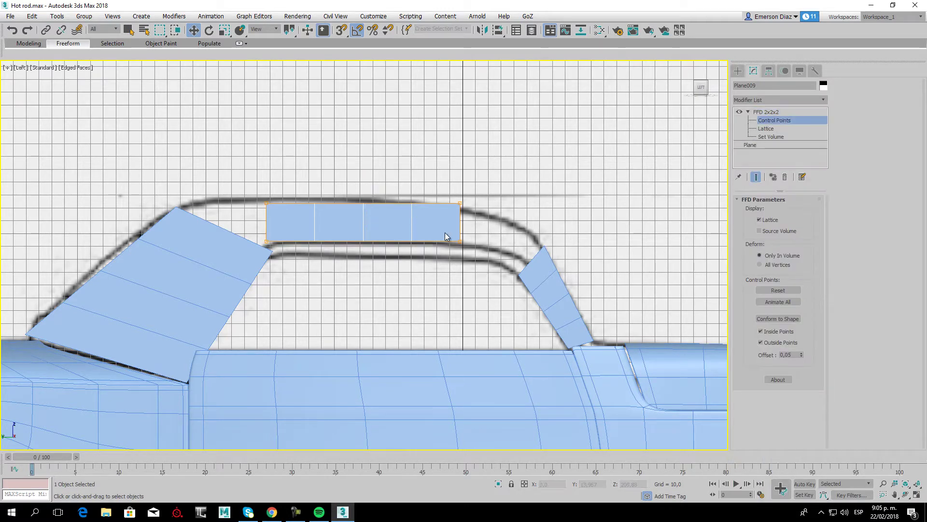
Stretch the FFD corners so the roof plane spans from the windscreen to the rear pillar.
{"action": "left_click", "coordinate": [460, 240]}
{"action": "left_click_drag", "start_coordinate": [462, 242], "coordinate": [519, 274]}
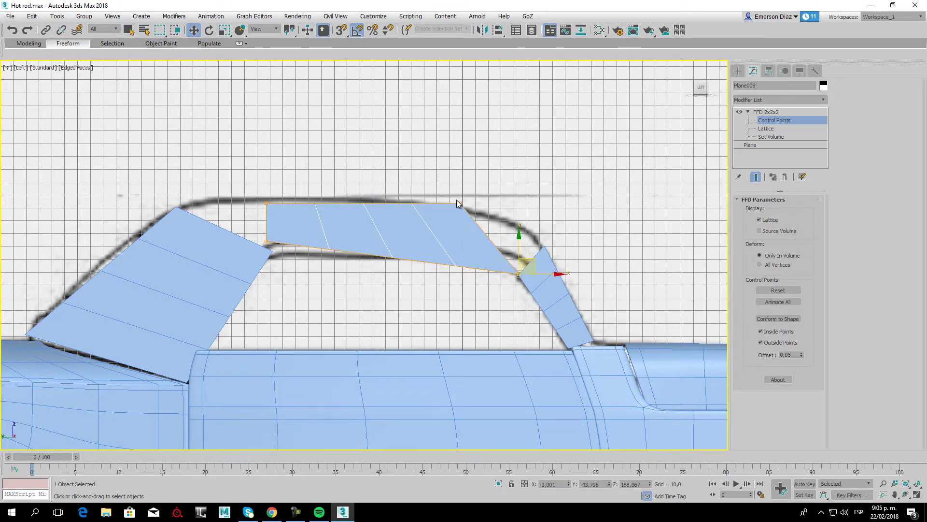
{"action": "left_click", "coordinate": [457, 203]}
{"action": "left_click_drag", "start_coordinate": [476, 192], "coordinate": [561, 226]}
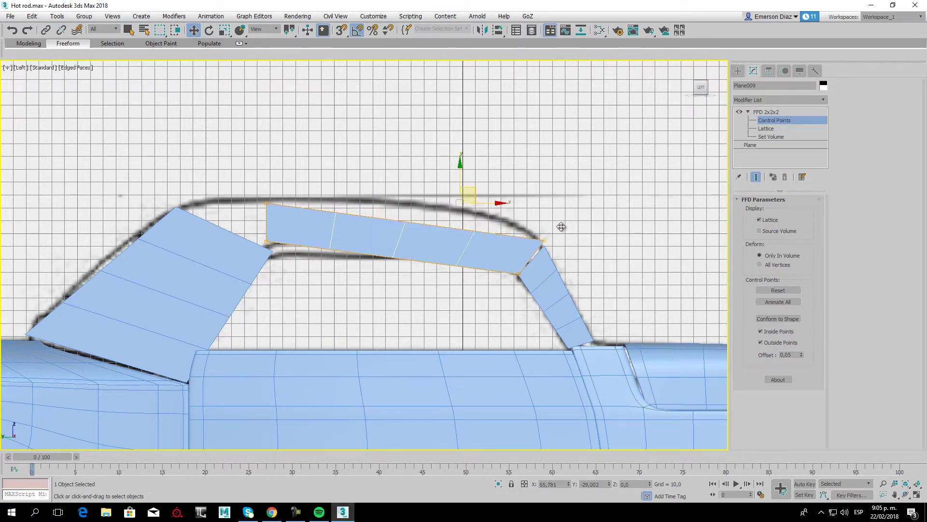
{"action": "left_click", "coordinate": [278, 255]}
{"action": "left_click_drag", "start_coordinate": [280, 241], "coordinate": [283, 252]}
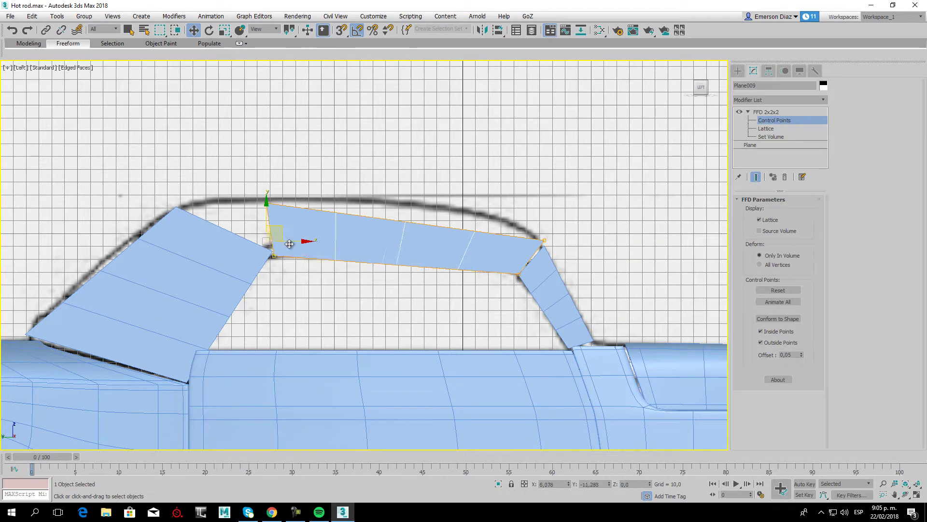
{"action": "left_click_drag", "start_coordinate": [283, 191], "coordinate": [200, 189]}
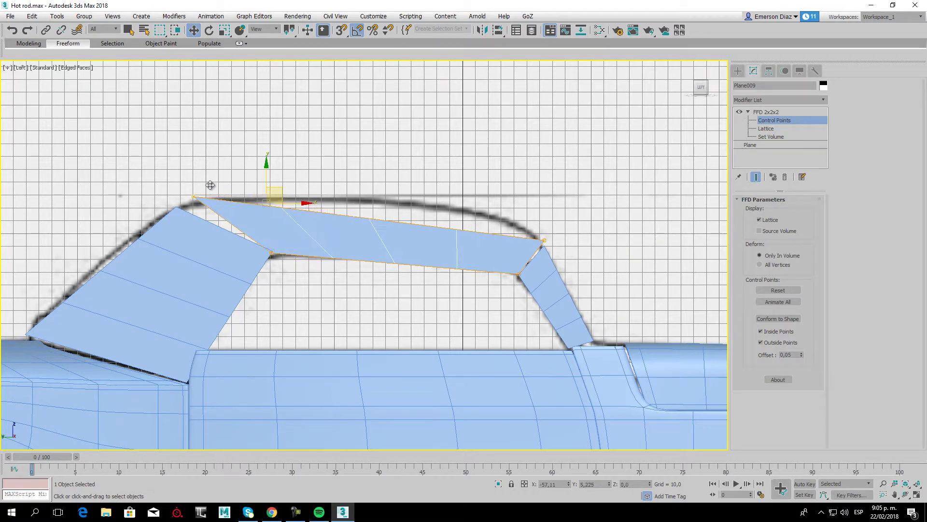
{"action": "left_click", "coordinate": [407, 236]}
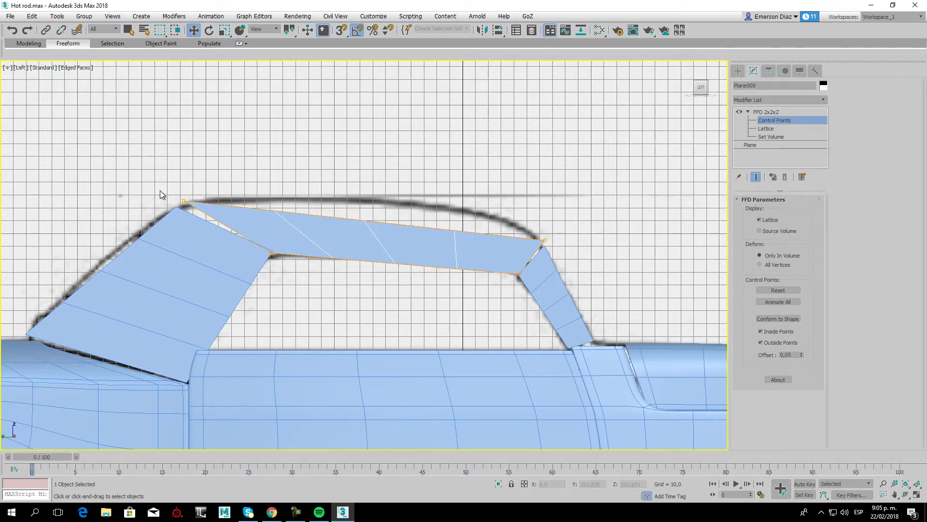
Nudge the top-left and top-right lattice points onto the blueprint roof line.
{"action": "left_click", "coordinate": [183, 201]}
{"action": "left_click_drag", "start_coordinate": [185, 199], "coordinate": [178, 205]}
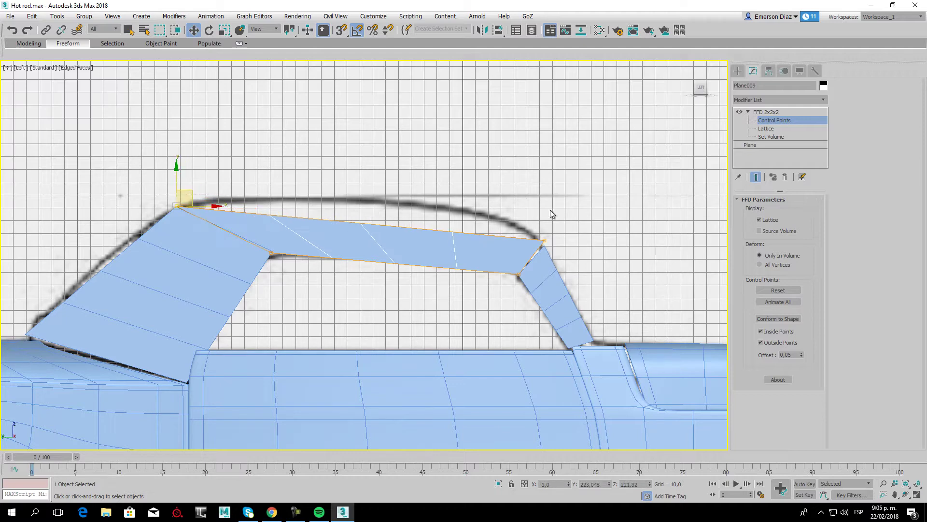
{"action": "left_click", "coordinate": [549, 245]}
{"action": "left_click_drag", "start_coordinate": [546, 232], "coordinate": [546, 236]}
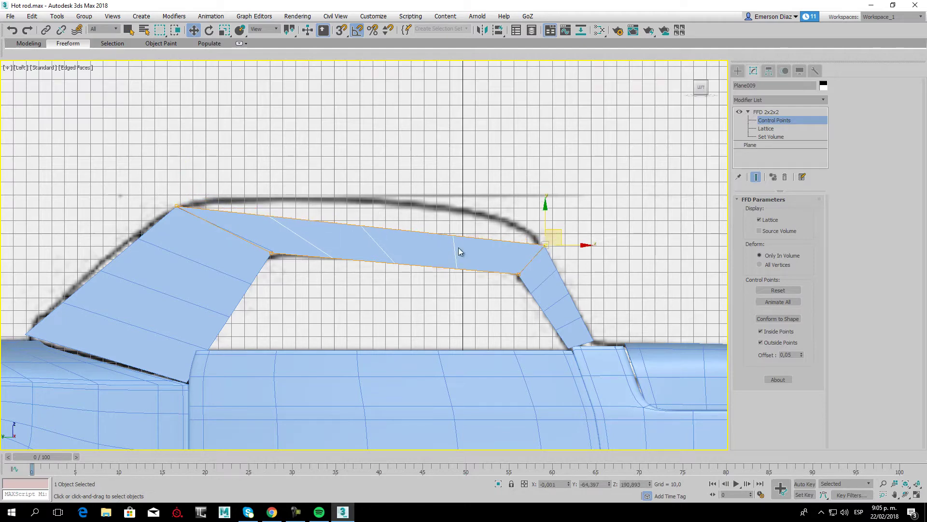
{"action": "middle_click_drag", "start_coordinate": [459, 251], "coordinate": [445, 189]}
{"action": "scroll", "coordinate": [416, 189], "scroll_direction": "down", "scroll_amount": 2}
{"action": "scroll", "coordinate": [404, 175], "scroll_direction": "down", "scroll_amount": 5}
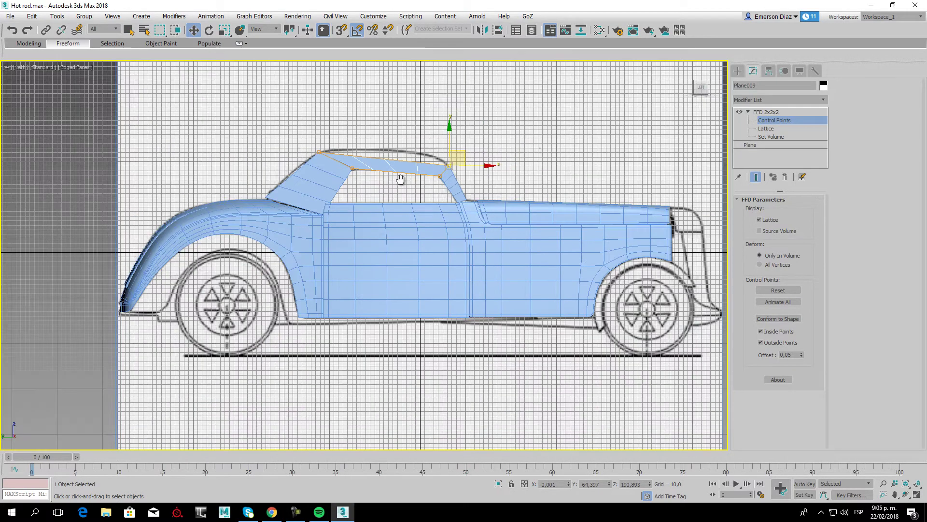
{"action": "scroll", "coordinate": [362, 208], "scroll_direction": "up", "scroll_amount": 5}
Convert the windshield pillar to Editable Poly and attach the roof bar and rear pillar pieces.
{"action": "right_click", "coordinate": [364, 190]}
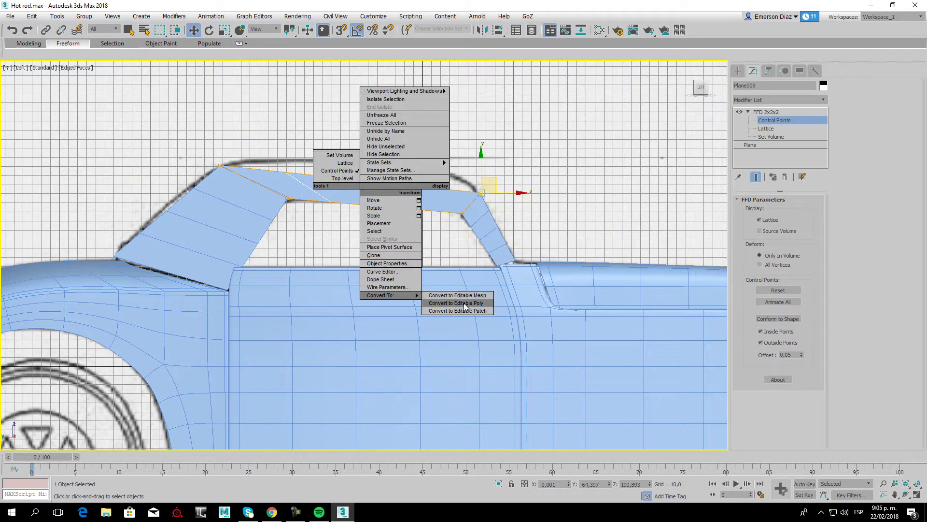
{"action": "left_click", "coordinate": [459, 301]}
{"action": "left_click", "coordinate": [247, 216]}
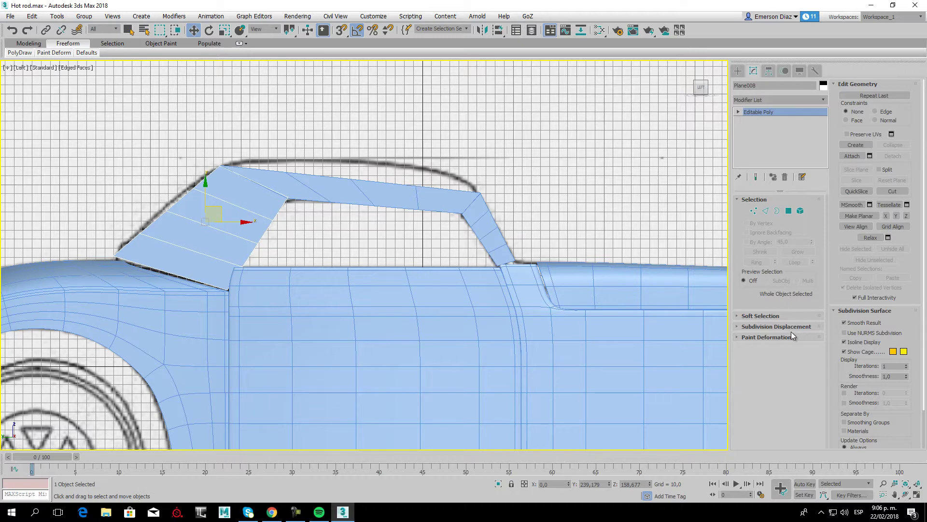
{"action": "left_click", "coordinate": [853, 156]}
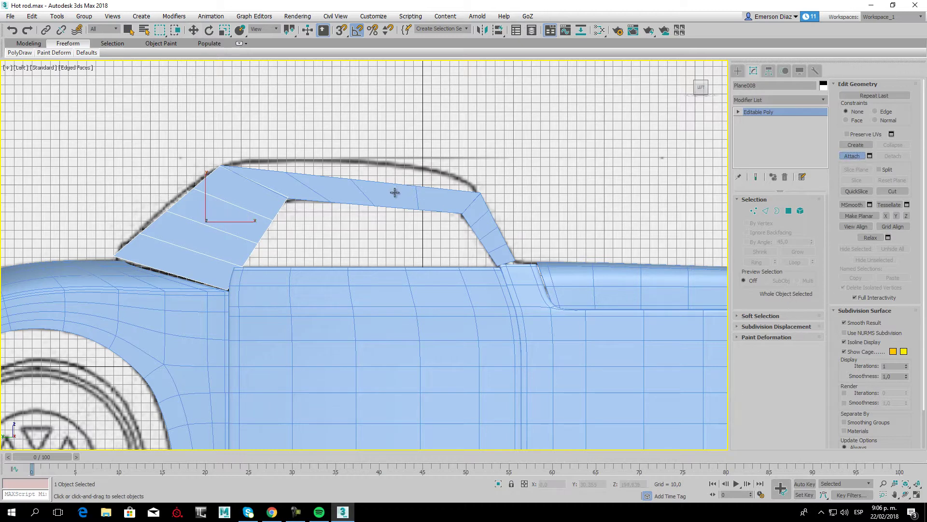
{"action": "left_click", "coordinate": [398, 202]}
{"action": "left_click", "coordinate": [477, 213]}
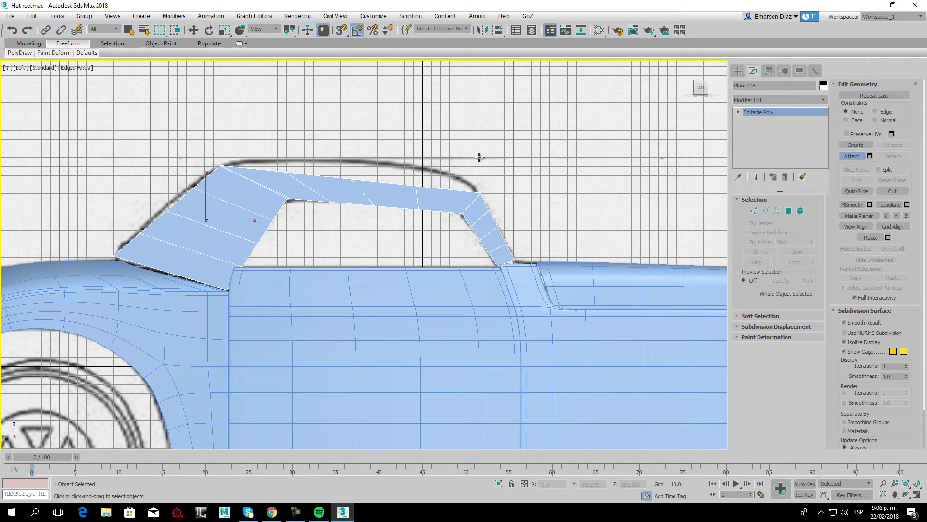
Inspect the joined roof in Perspective, then return to the Left view with Move active.
{"action": "middle_click_drag", "start_coordinate": [578, 164], "coordinate": [545, 205]}
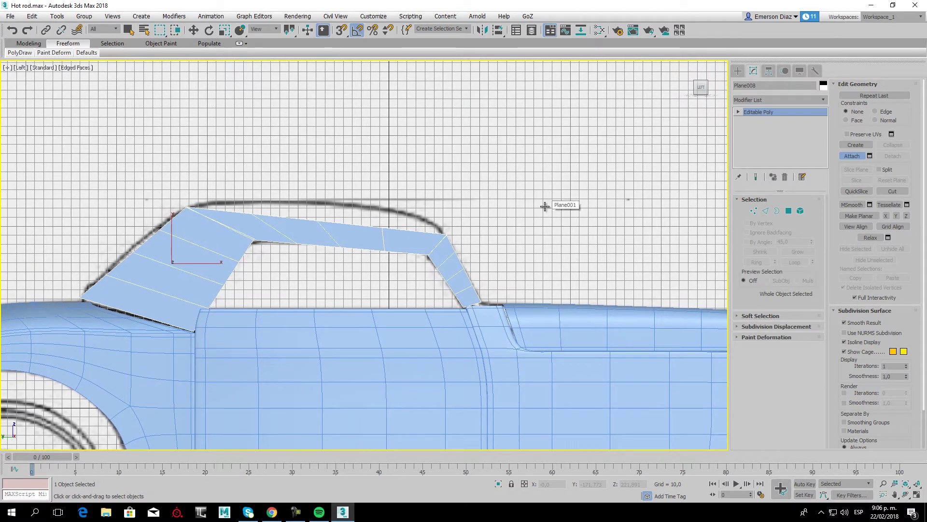
{"action": "key", "text": "p"}
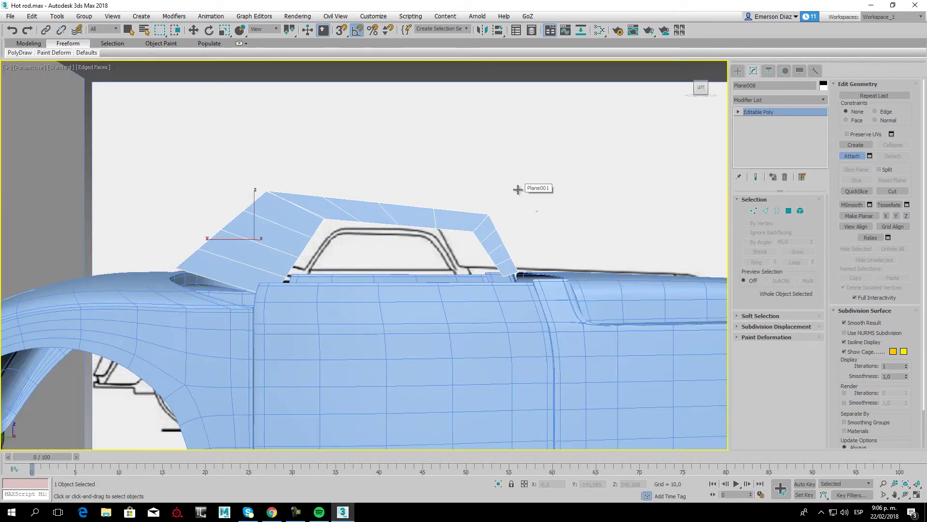
{"action": "middle_click_drag", "start_coordinate": [510, 188], "coordinate": [510, 203], "text": "alt"}
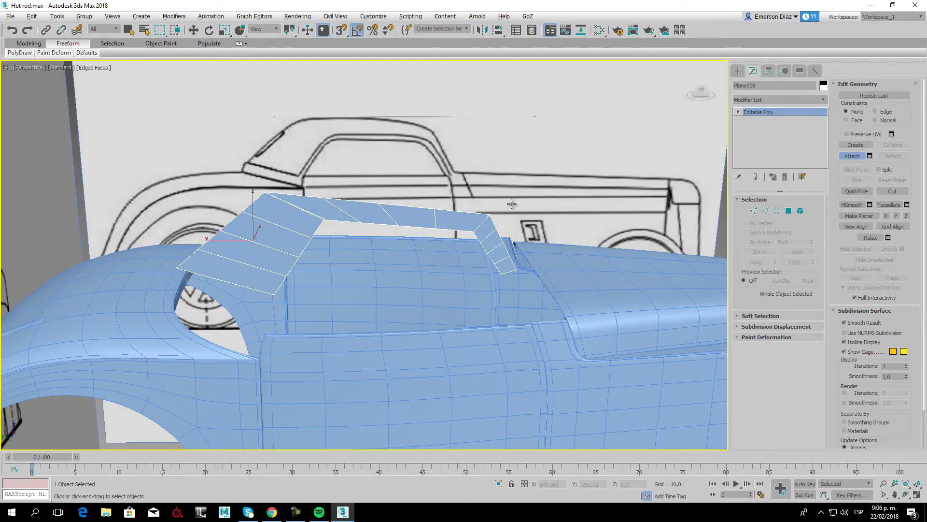
{"action": "key", "text": "l"}
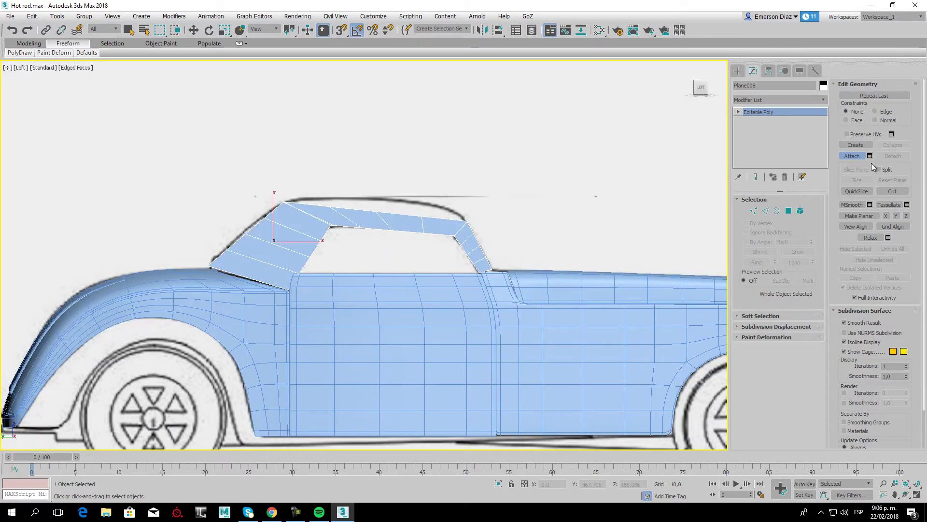
{"action": "key", "text": "w"}
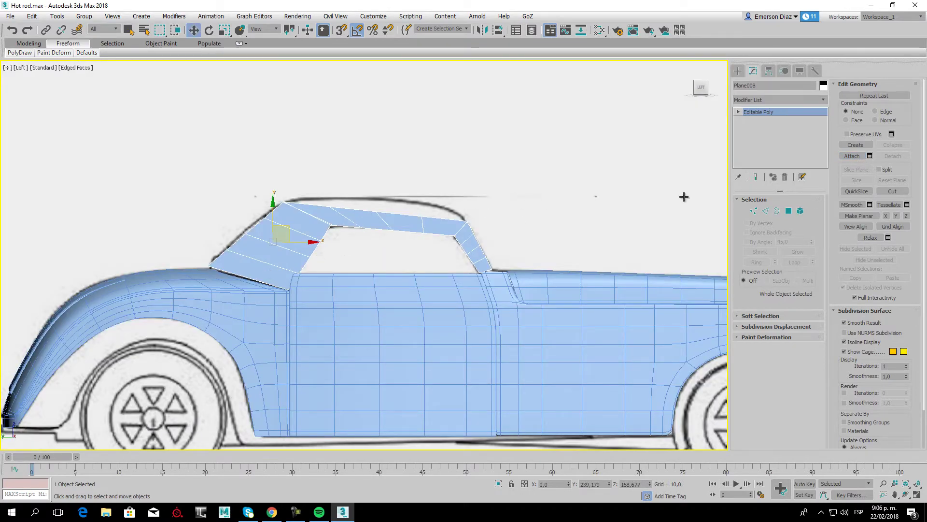
Weld the overlapping corner vertices where the windshield pillar meets the roof bar.
{"action": "left_click", "coordinate": [754, 211]}
{"action": "scroll", "coordinate": [287, 202], "scroll_direction": "up", "scroll_amount": 2}
{"action": "scroll", "coordinate": [287, 202], "scroll_direction": "up", "scroll_amount": 5}
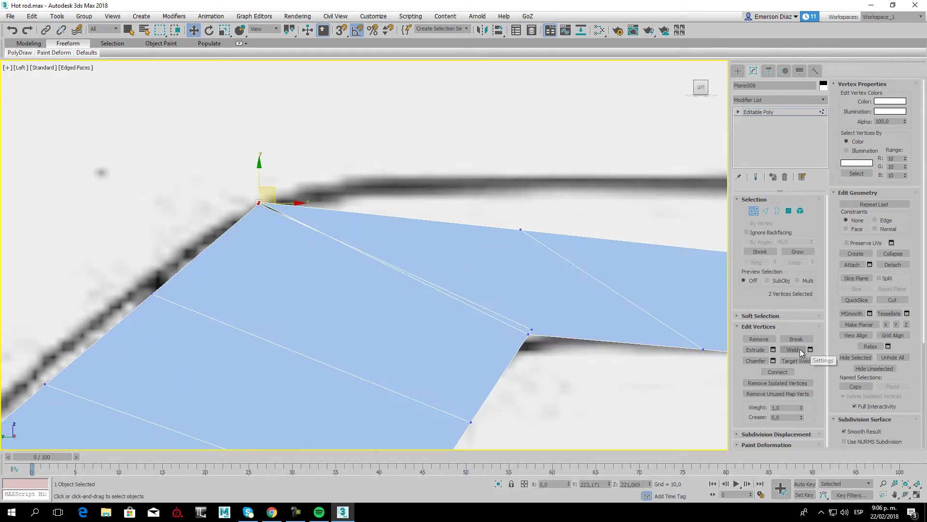
{"action": "left_click", "coordinate": [810, 349]}
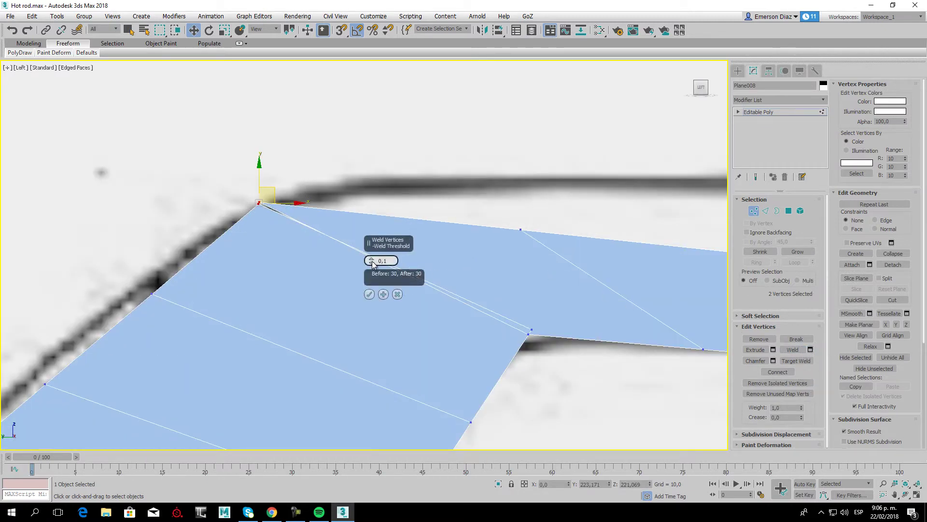
{"action": "left_click", "coordinate": [368, 294]}
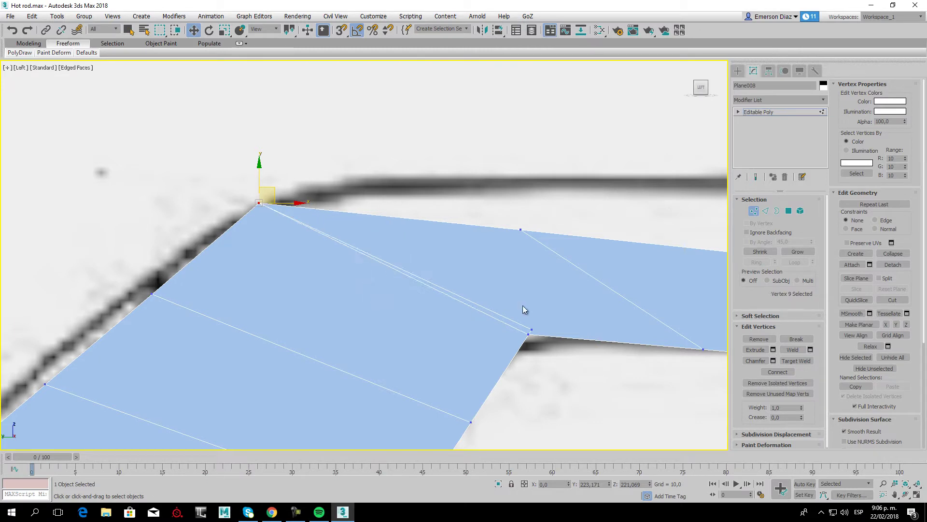
Select the rear roof corner vertices, then return to object level to view the car side.
{"action": "left_click_drag", "start_coordinate": [523, 306], "coordinate": [717, 334]}
{"action": "mouse_move", "coordinate": [654, 332]}
{"action": "middle_mouse_down"}
{"action": "mouse_move", "coordinate": [196, 232]}
{"action": "mouse_move", "coordinate": [326, 249]}
{"action": "middle_mouse_up"}
{"action": "left_click", "coordinate": [465, 291]}
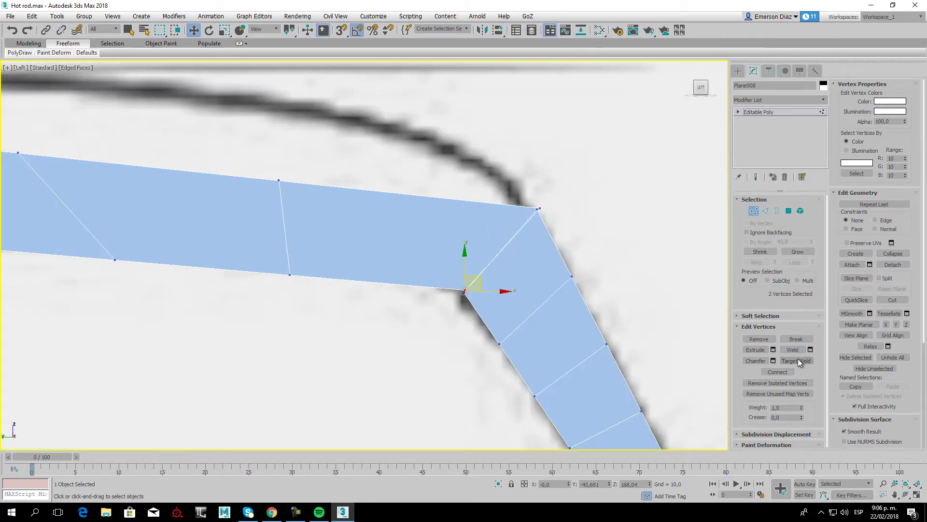
{"action": "left_click_drag", "start_coordinate": [480, 182], "coordinate": [605, 261]}
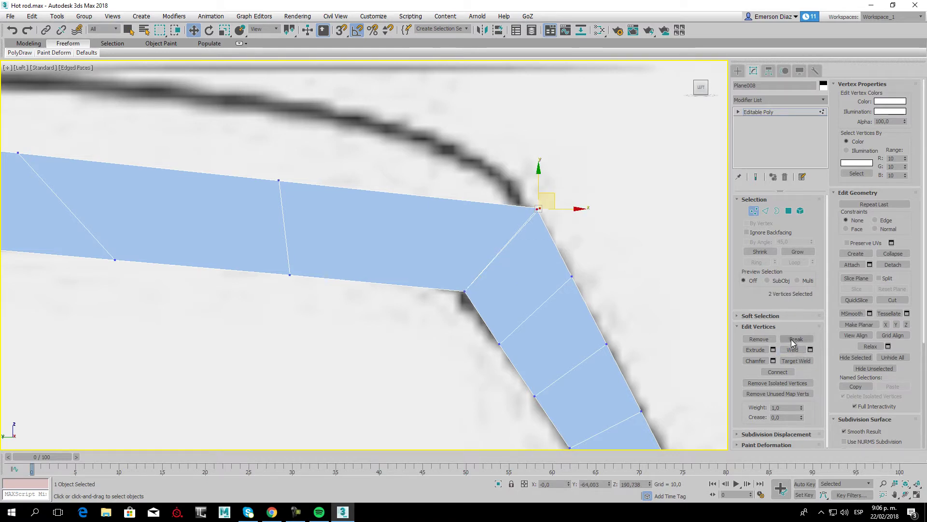
{"action": "scroll", "coordinate": [439, 301], "scroll_direction": "down", "scroll_amount": 5}
{"action": "scroll", "coordinate": [509, 209], "scroll_direction": "up", "scroll_amount": 2}
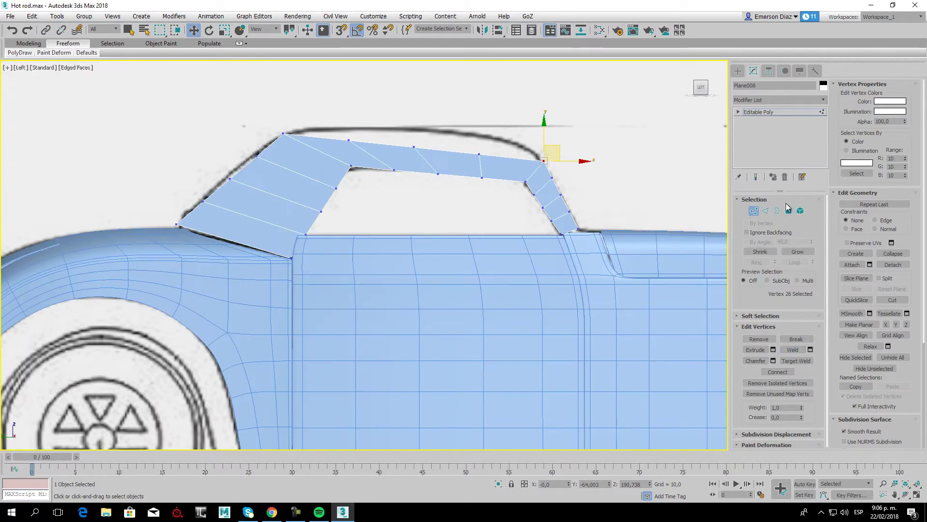
{"action": "left_click", "coordinate": [753, 211]}
{"action": "middle_click_drag", "start_coordinate": [356, 210], "coordinate": [381, 206]}
{"action": "scroll", "coordinate": [382, 207], "scroll_direction": "down", "scroll_amount": 2}
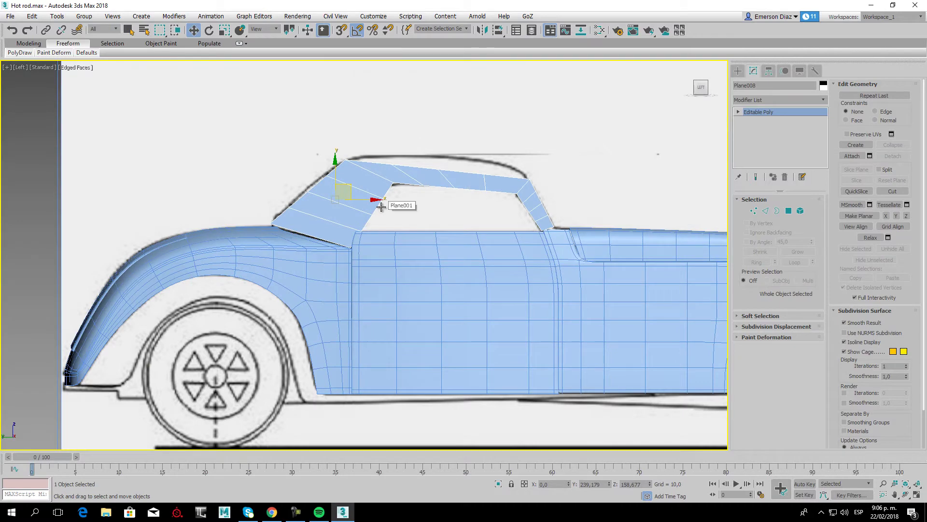
In the Top view, move the roof piece left over the blueprint and rotate it about 4.5 degrees.
{"action": "key", "text": "t"}
{"action": "middle_click_drag", "start_coordinate": [352, 251], "coordinate": [398, 193]}
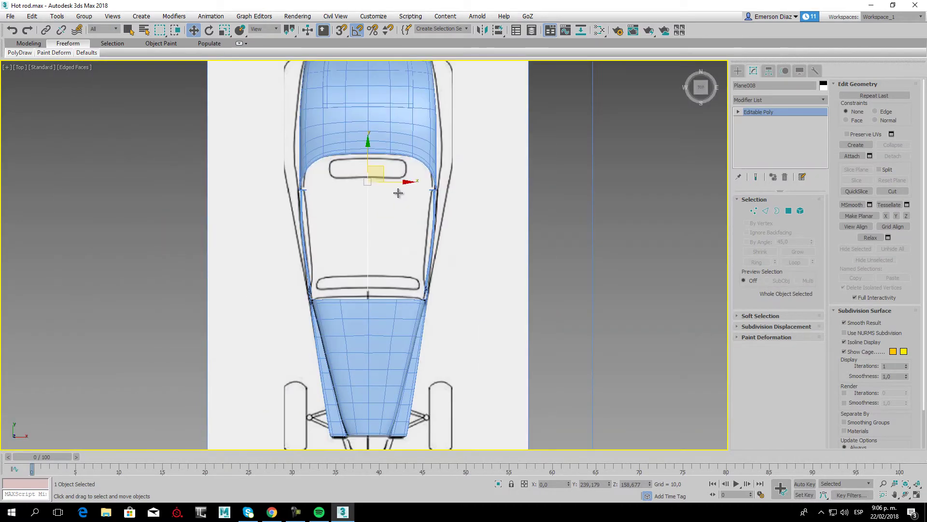
{"action": "left_click_drag", "start_coordinate": [399, 183], "coordinate": [334, 197]}
{"action": "scroll", "coordinate": [315, 225], "scroll_direction": "up", "scroll_amount": 1}
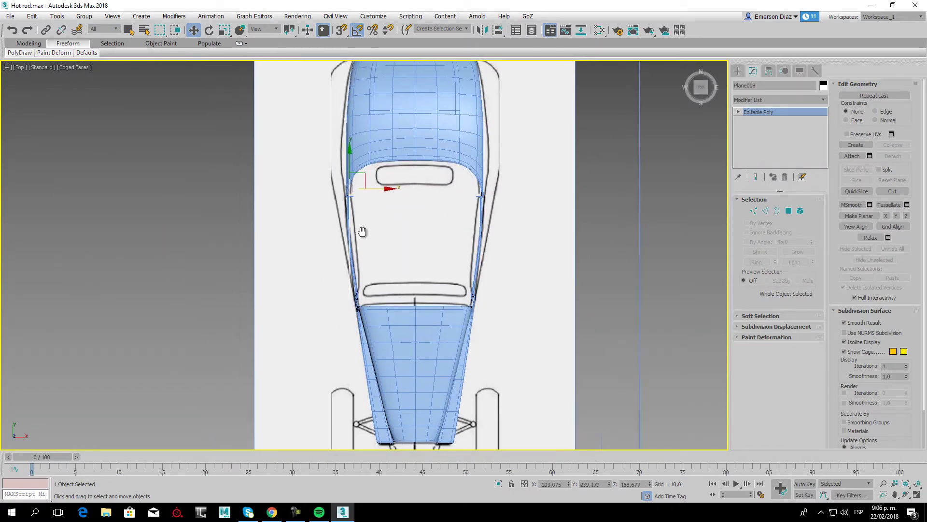
{"action": "scroll", "coordinate": [362, 231], "scroll_direction": "up", "scroll_amount": 2}
{"action": "left_click", "coordinate": [212, 33]}
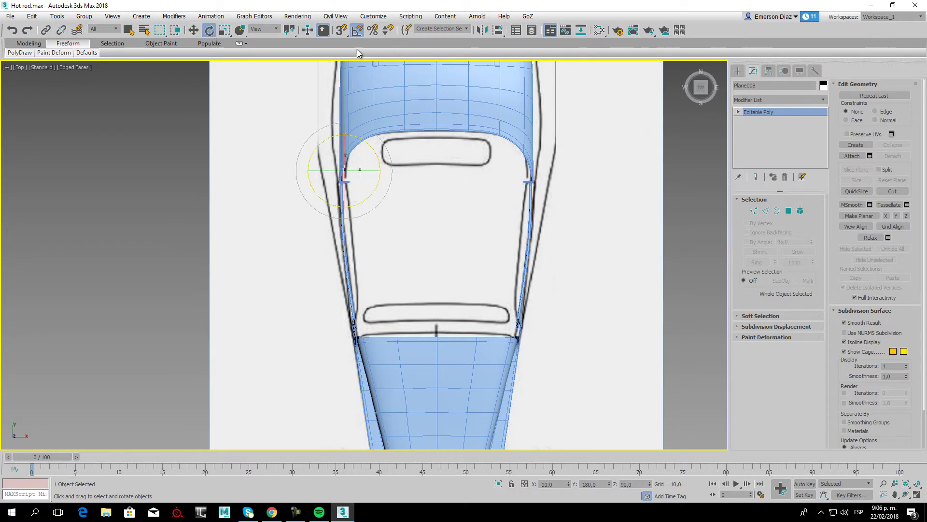
{"action": "left_click_drag", "start_coordinate": [355, 204], "coordinate": [358, 203]}
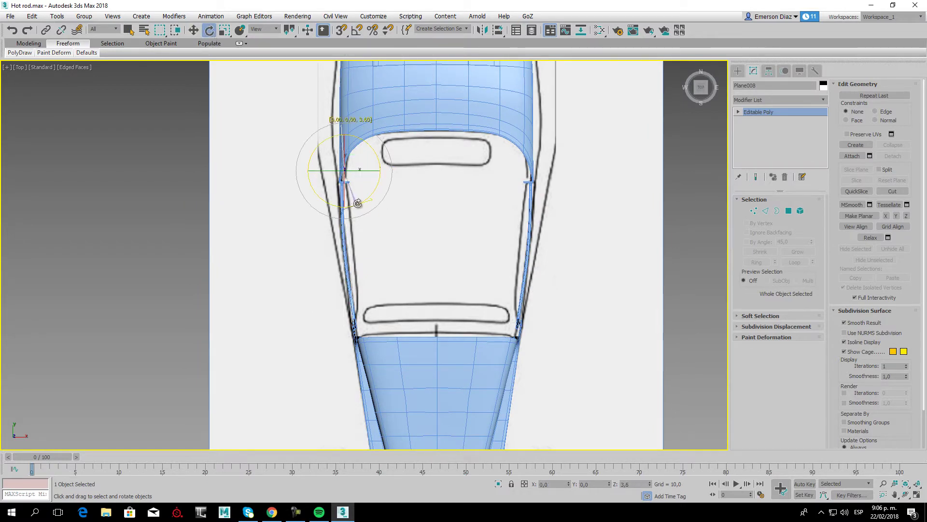
{"action": "left_click", "coordinate": [193, 29]}
{"action": "scroll", "coordinate": [387, 215], "scroll_direction": "up", "scroll_amount": 3}
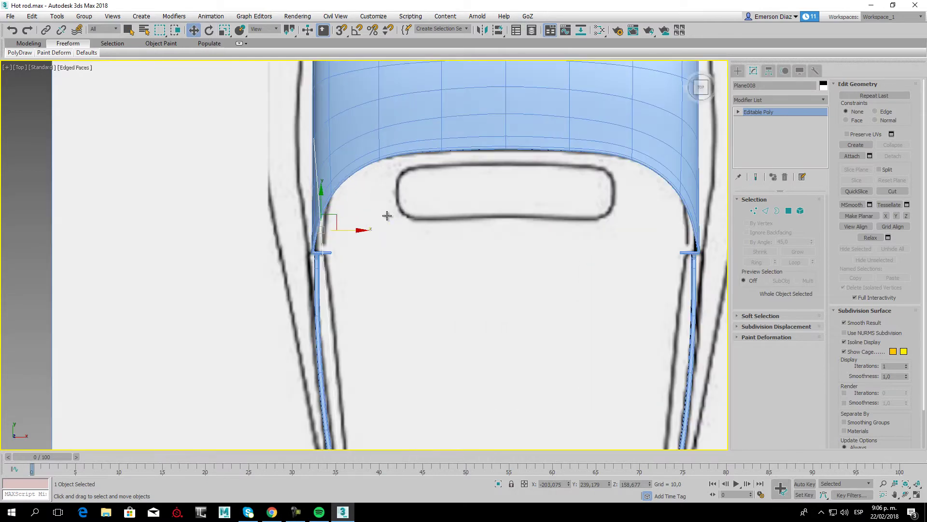
Rotate the roof piece a further 7 degrees to line up with the windshield pillar.
{"action": "left_click", "coordinate": [754, 211]}
{"action": "middle_click_drag", "start_coordinate": [372, 253], "coordinate": [385, 211]}
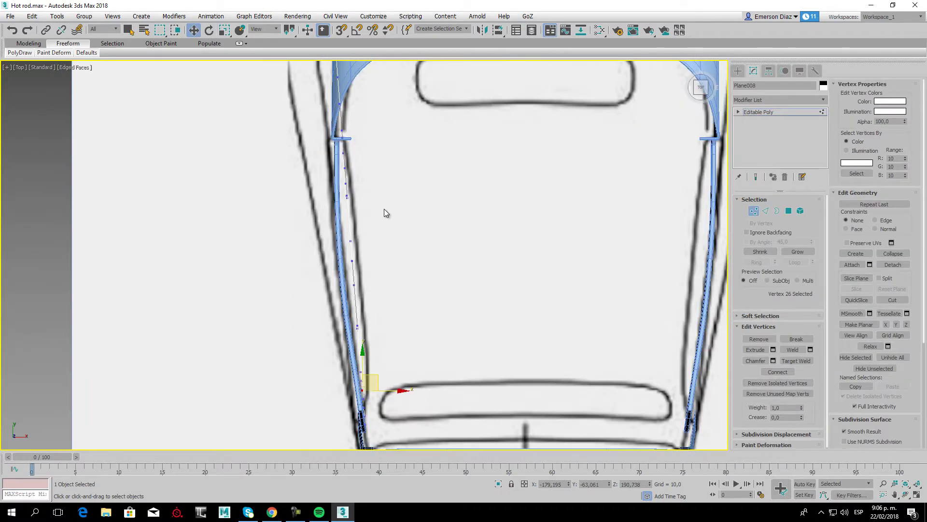
{"action": "left_click", "coordinate": [754, 211]}
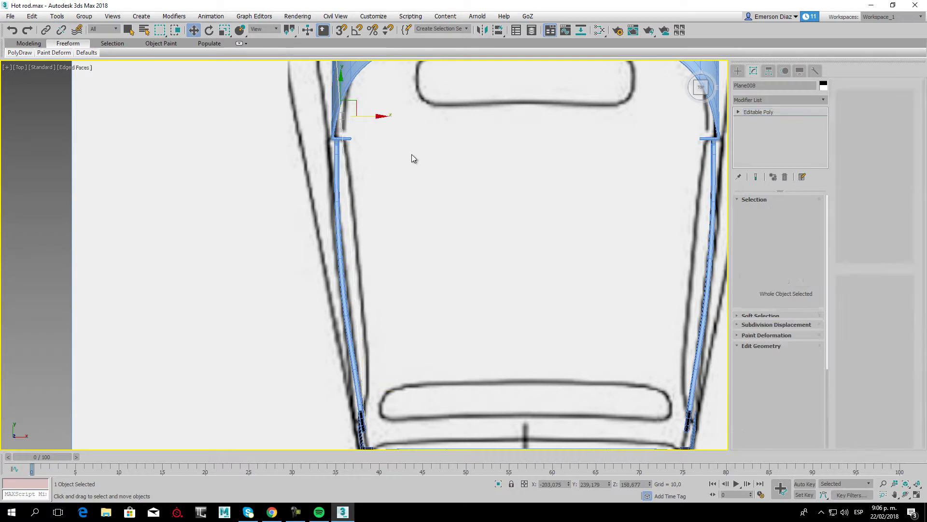
{"action": "left_click", "coordinate": [211, 34]}
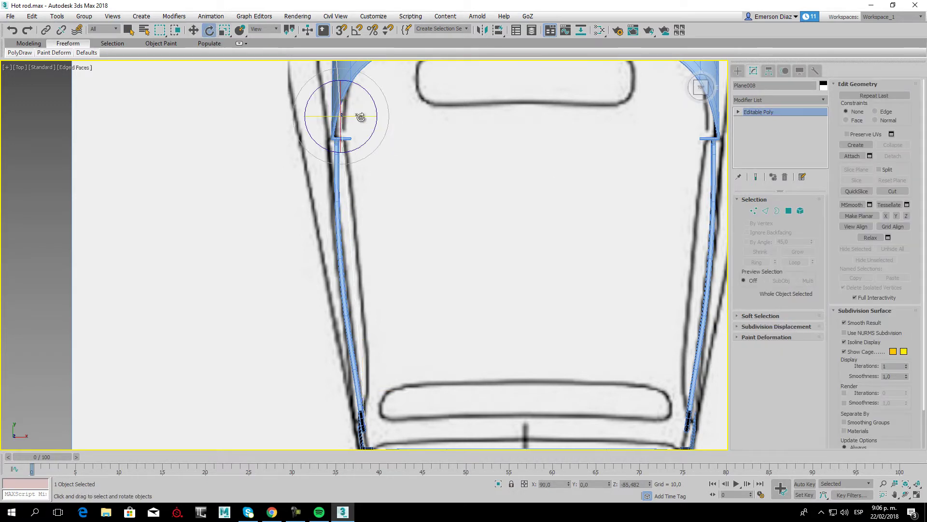
{"action": "left_click_drag", "start_coordinate": [360, 118], "coordinate": [384, 117]}
{"action": "key", "text": "w"}
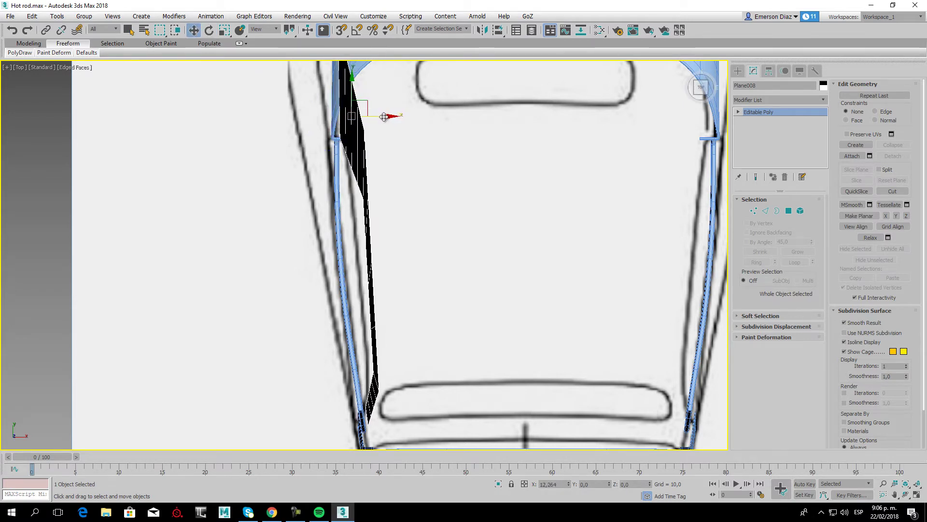
{"action": "scroll", "coordinate": [457, 246], "scroll_direction": "up", "scroll_amount": 2}
{"action": "scroll", "coordinate": [441, 281], "scroll_direction": "up", "scroll_amount": 2}
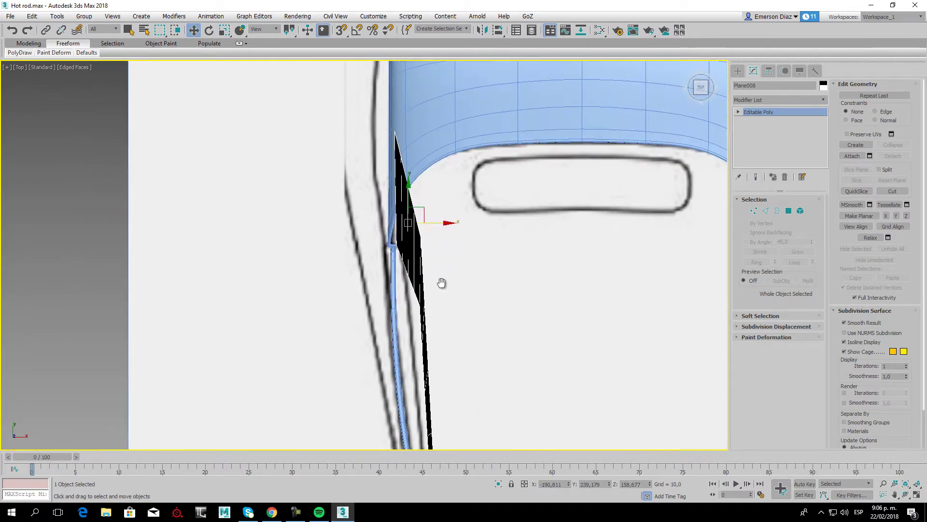
{"action": "middle_click_drag", "start_coordinate": [569, 251], "coordinate": [512, 240]}
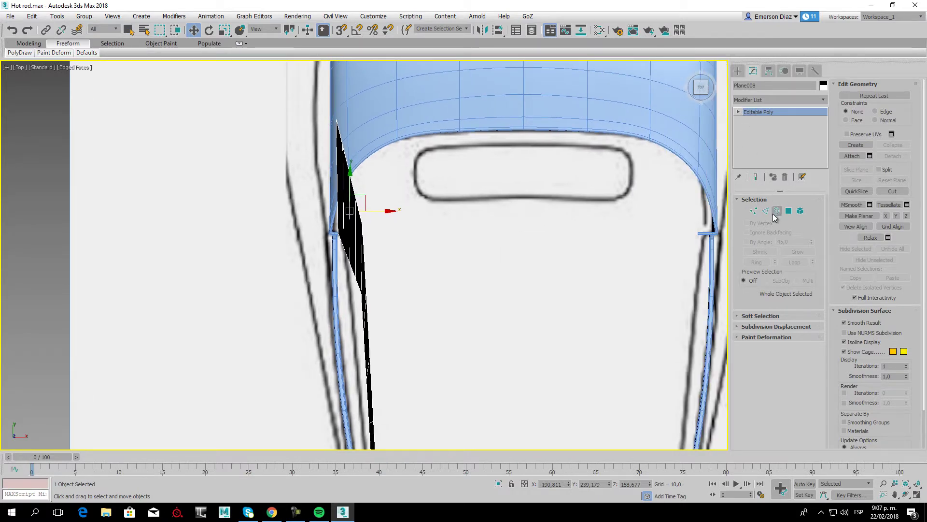
Pull the pillar panel's top vertex right along the roof edge and lower the upper pillar vertices.
{"action": "key", "text": "1"}
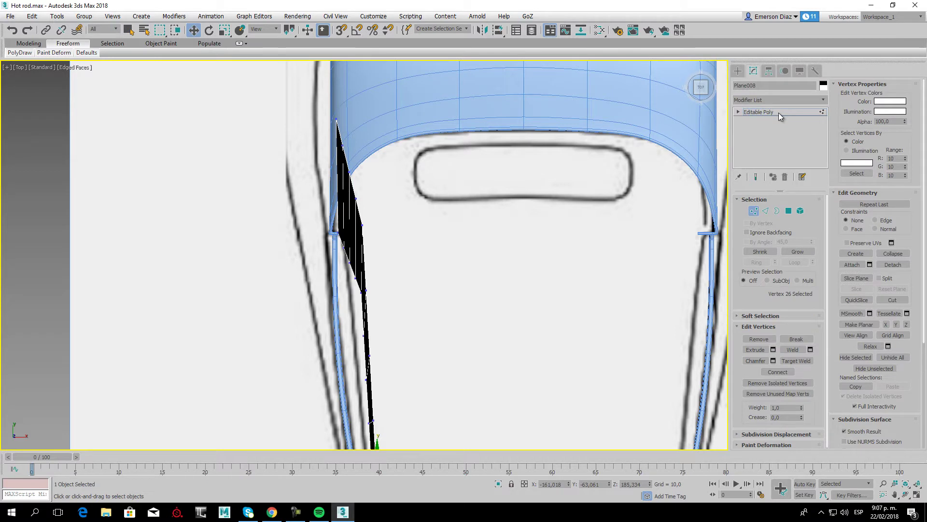
{"action": "left_click", "coordinate": [336, 119]}
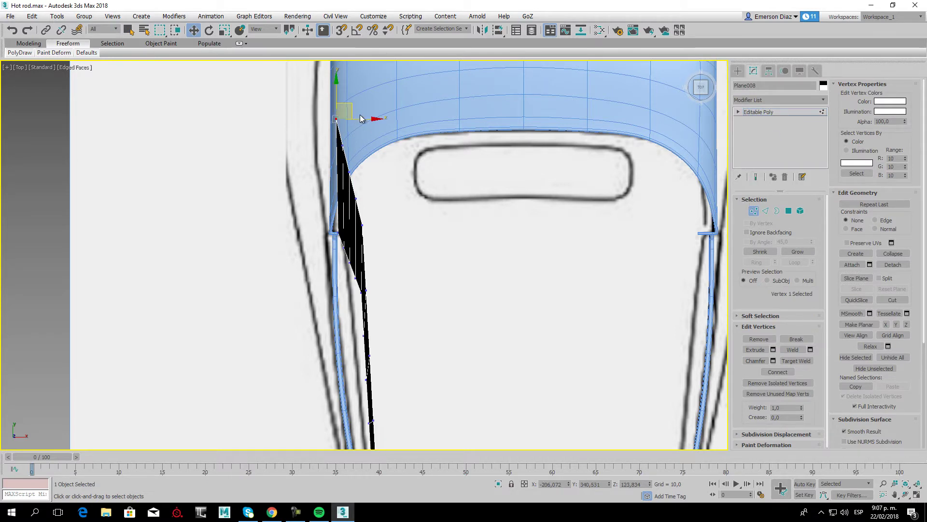
{"action": "left_click_drag", "start_coordinate": [351, 104], "coordinate": [410, 128]}
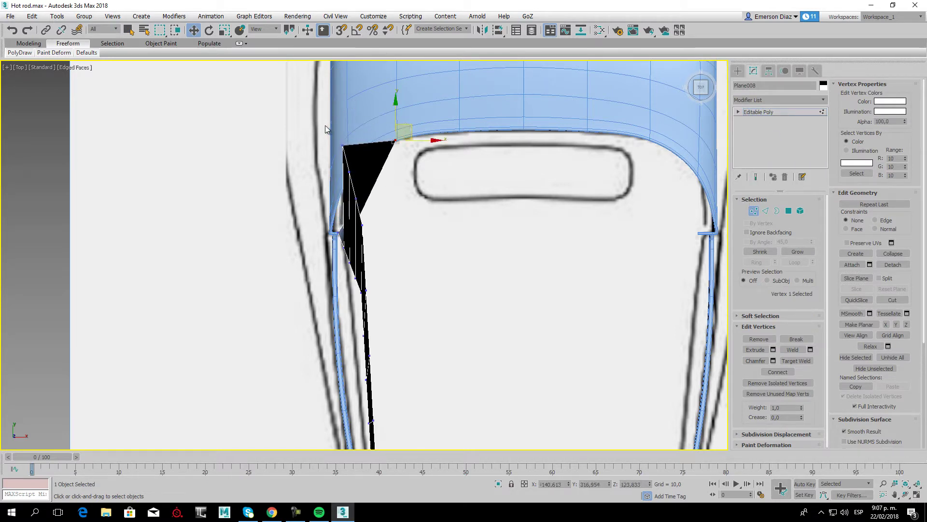
{"action": "mouse_move", "coordinate": [326, 126]}
{"action": "left_mouse_down"}
{"action": "mouse_move", "coordinate": [367, 139]}
{"action": "mouse_move", "coordinate": [363, 185]}
{"action": "mouse_move", "coordinate": [419, 181]}
{"action": "left_mouse_up"}
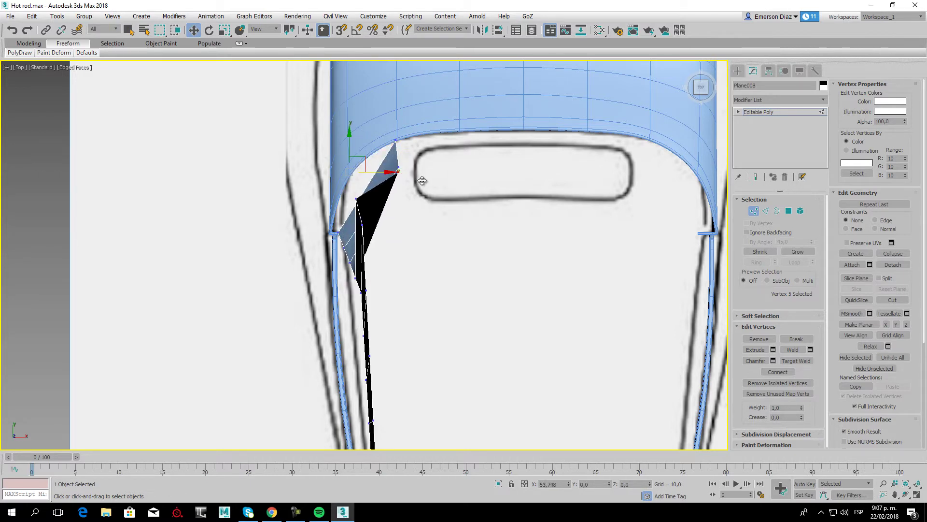
{"action": "left_click_drag", "start_coordinate": [379, 207], "coordinate": [392, 255], "text": "ctrl"}
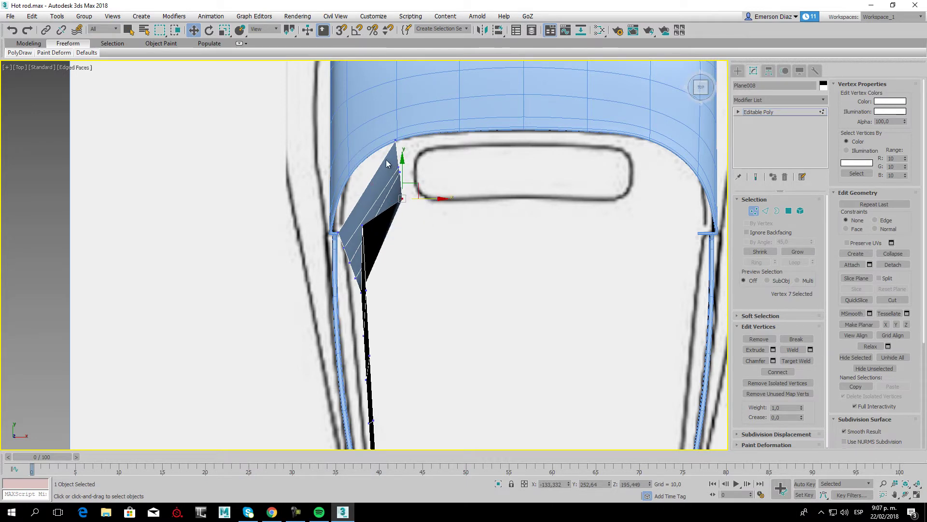
{"action": "left_click_drag", "start_coordinate": [411, 173], "coordinate": [392, 154]}
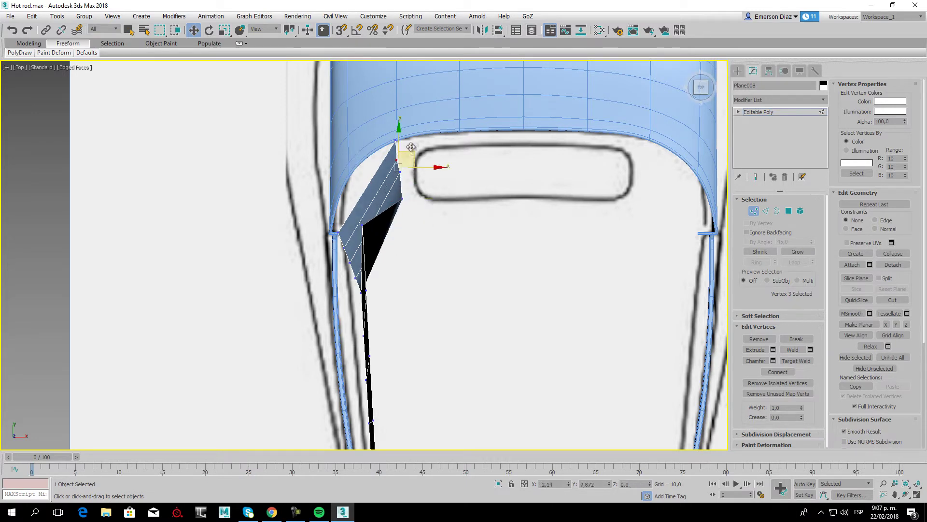
{"action": "middle_click_drag", "start_coordinate": [414, 146], "coordinate": [394, 89]}
{"action": "left_click_drag", "start_coordinate": [318, 79], "coordinate": [409, 175]}
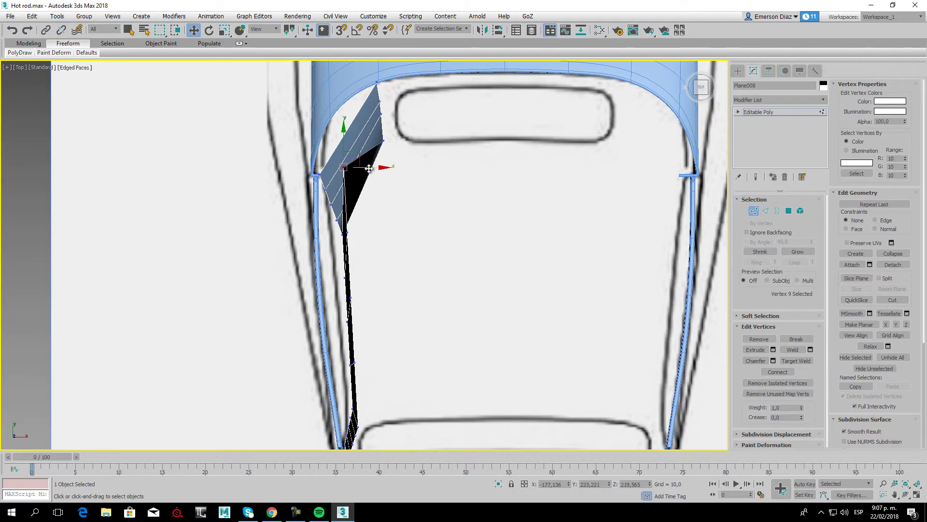
Move three inner-edge pillar vertices right onto the blueprint pillar outline.
{"action": "left_click", "coordinate": [384, 167]}
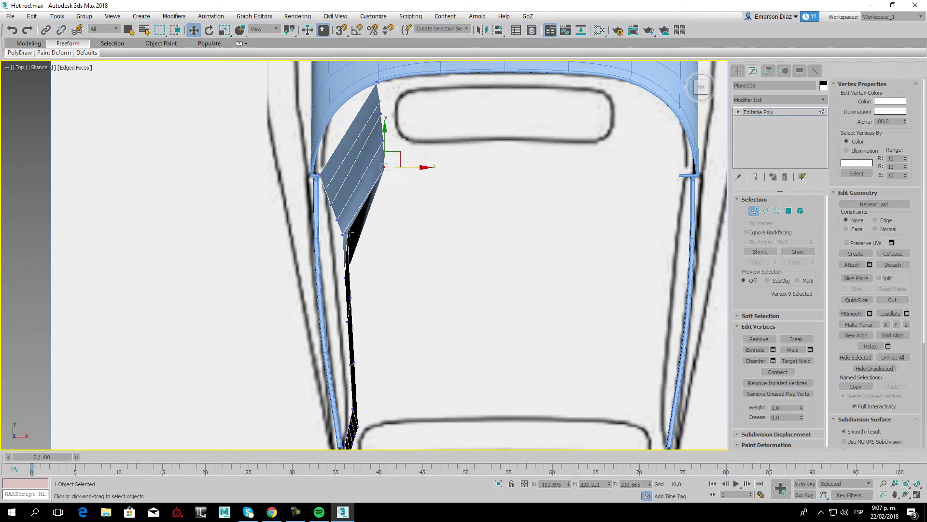
{"action": "left_click_drag", "start_coordinate": [349, 232], "coordinate": [384, 233]}
{"action": "middle_click_drag", "start_coordinate": [367, 304], "coordinate": [366, 175]}
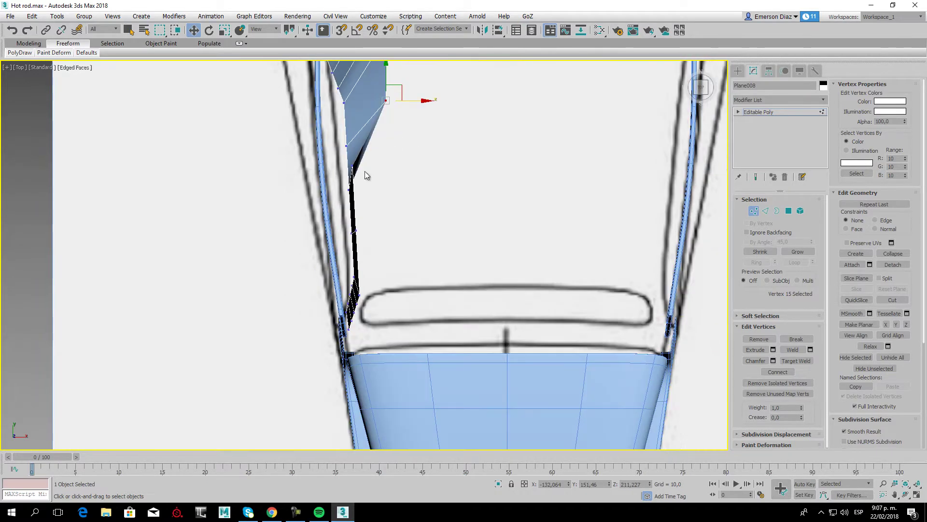
{"action": "left_click", "coordinate": [354, 165]}
{"action": "left_click_drag", "start_coordinate": [392, 169], "coordinate": [404, 166]}
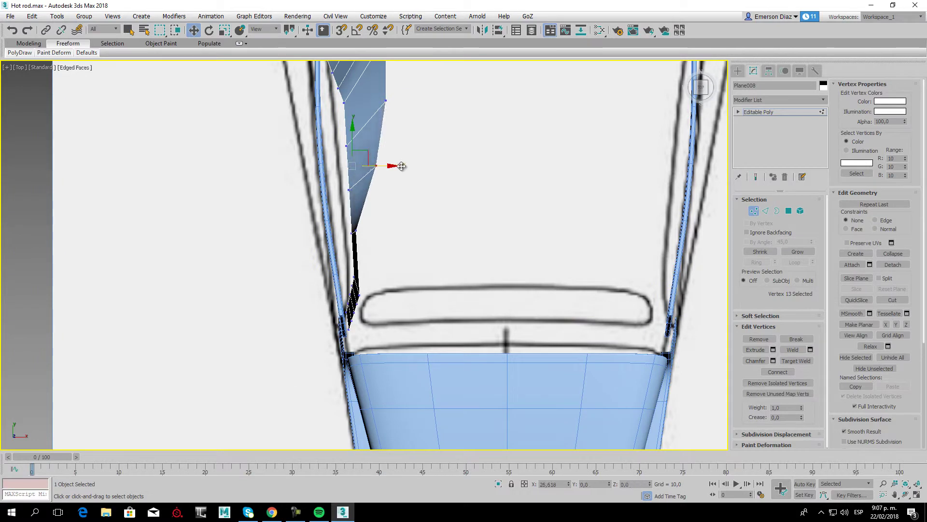
{"action": "left_click", "coordinate": [354, 232]}
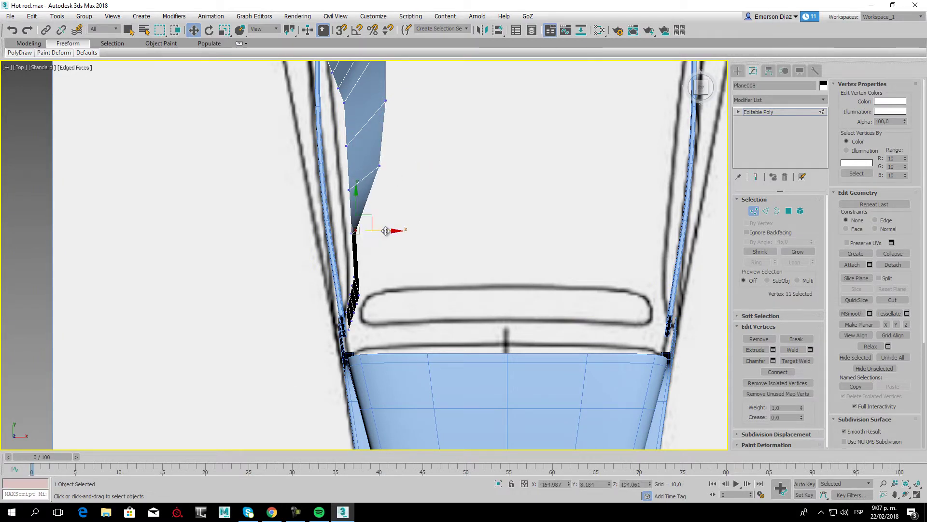
{"action": "left_click_drag", "start_coordinate": [389, 231], "coordinate": [406, 231]}
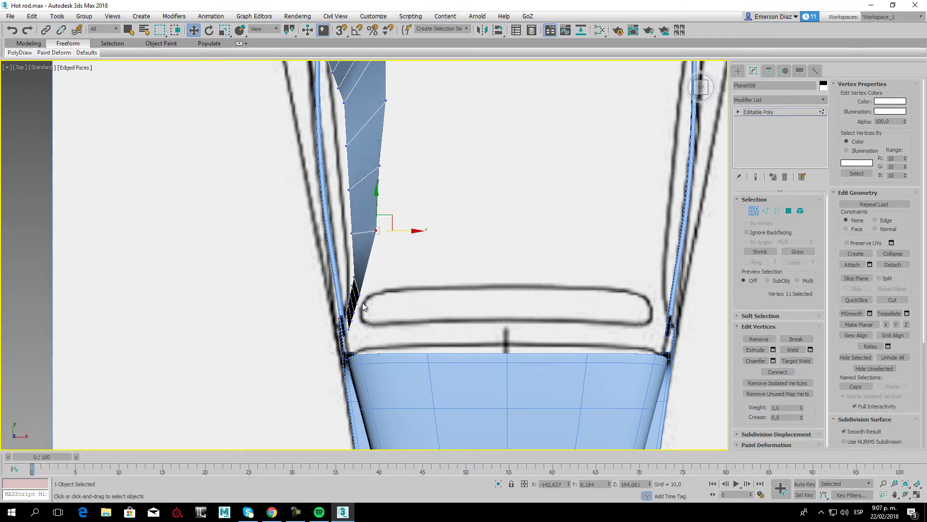
Shift the lower inner pillar vertices and inner corner vertex right to follow the outline.
{"action": "scroll", "coordinate": [384, 305], "scroll_direction": "up", "scroll_amount": 1}
{"action": "scroll", "coordinate": [391, 270], "scroll_direction": "up", "scroll_amount": 1}
{"action": "scroll", "coordinate": [401, 231], "scroll_direction": "up", "scroll_amount": 1}
{"action": "scroll", "coordinate": [412, 195], "scroll_direction": "up", "scroll_amount": 1}
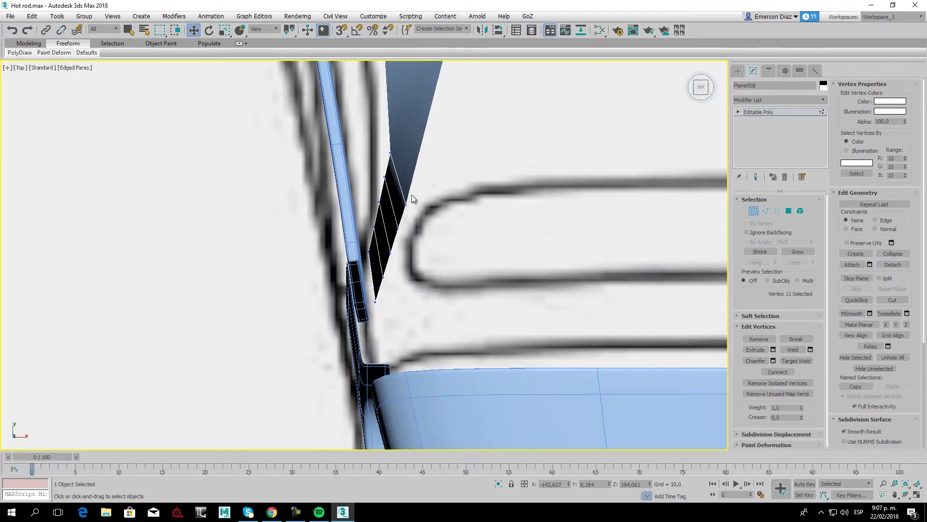
{"action": "scroll", "coordinate": [411, 195], "scroll_direction": "up", "scroll_amount": 2}
{"action": "scroll", "coordinate": [404, 198], "scroll_direction": "down", "scroll_amount": 1}
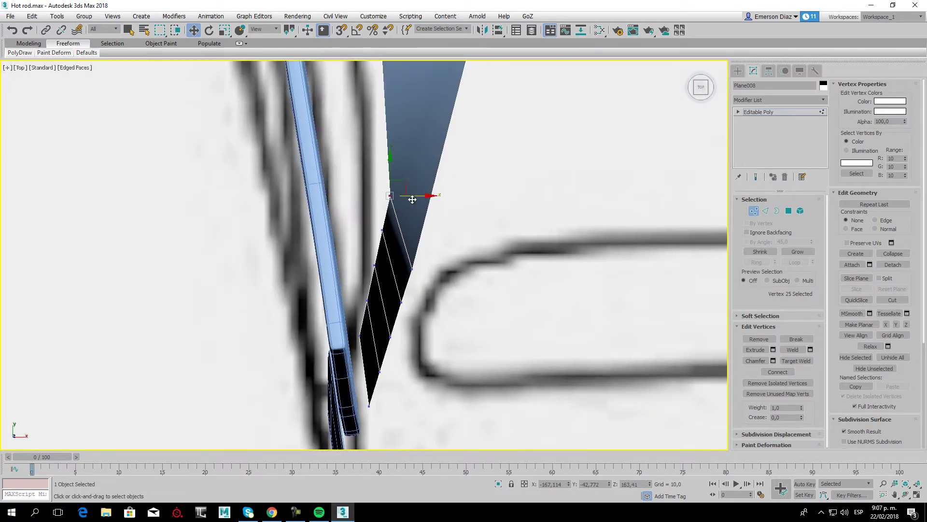
{"action": "mouse_move", "coordinate": [431, 289]}
{"action": "left_mouse_down"}
{"action": "mouse_move", "coordinate": [434, 305]}
{"action": "mouse_move", "coordinate": [455, 295]}
{"action": "left_mouse_up"}
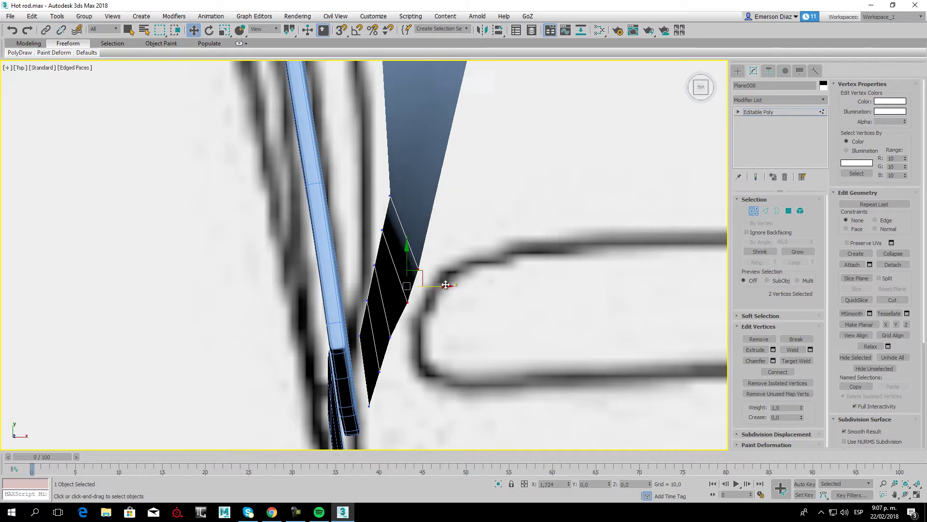
{"action": "middle_click_drag", "start_coordinate": [418, 323], "coordinate": [385, 210]}
{"action": "left_click_drag", "start_coordinate": [404, 237], "coordinate": [404, 236]}
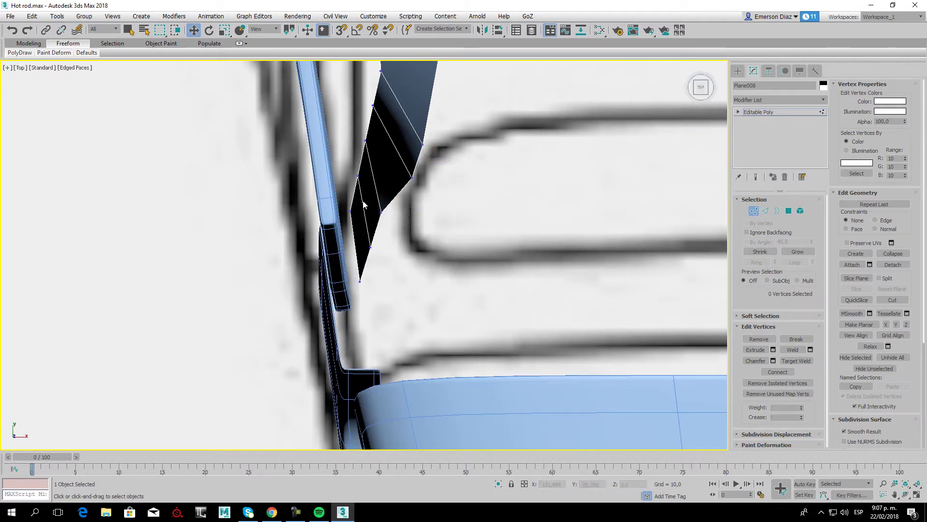
{"action": "left_click_drag", "start_coordinate": [406, 213], "coordinate": [444, 207]}
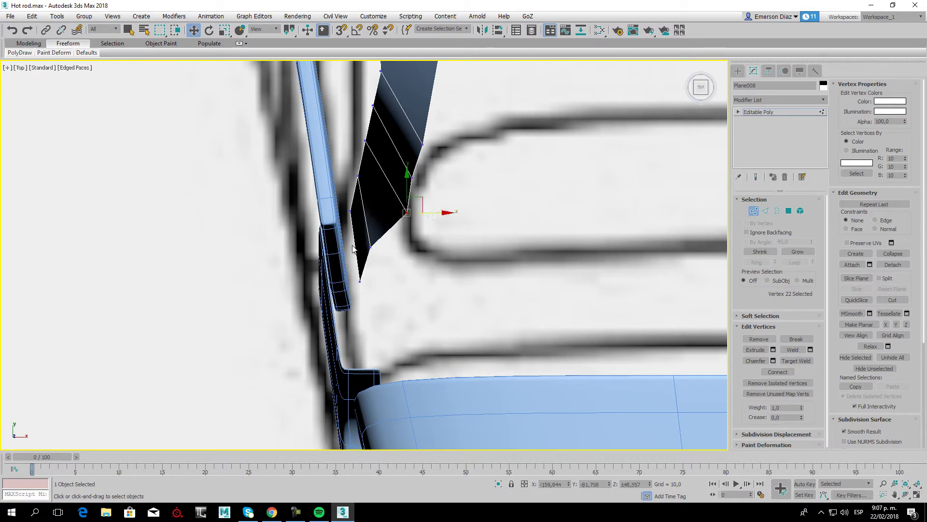
{"action": "left_click_drag", "start_coordinate": [369, 247], "coordinate": [407, 246]}
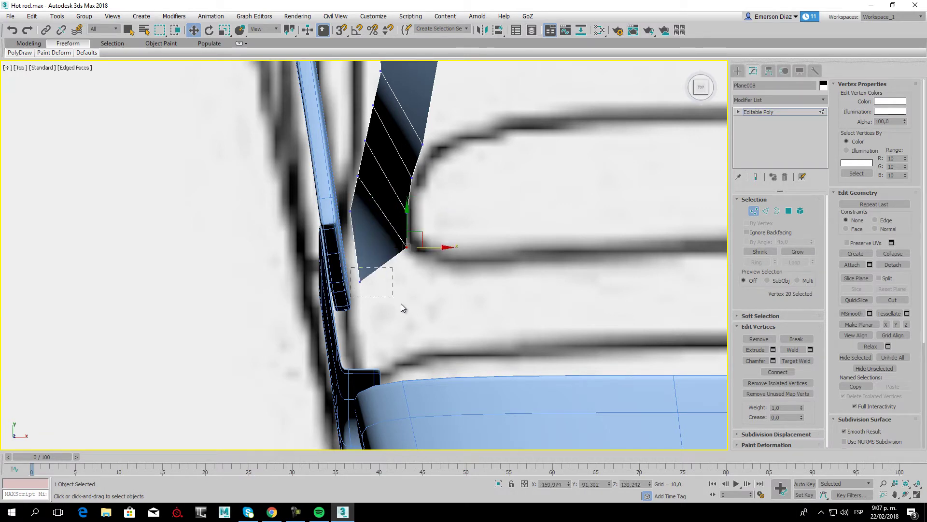
Move the upper and bottom outer panel vertices down-left toward the door frame.
{"action": "left_click_drag", "start_coordinate": [351, 267], "coordinate": [401, 307]}
{"action": "left_click", "coordinate": [350, 211]}
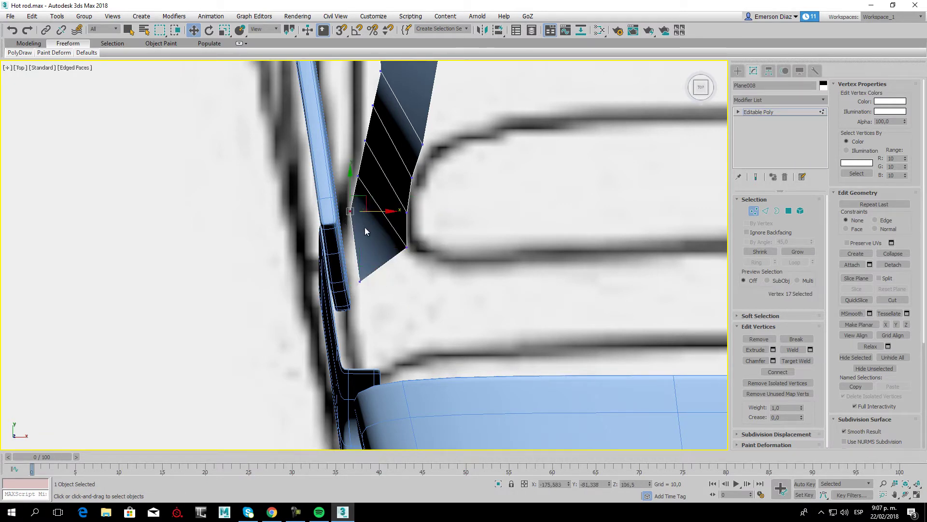
{"action": "left_click_drag", "start_coordinate": [367, 202], "coordinate": [360, 220]}
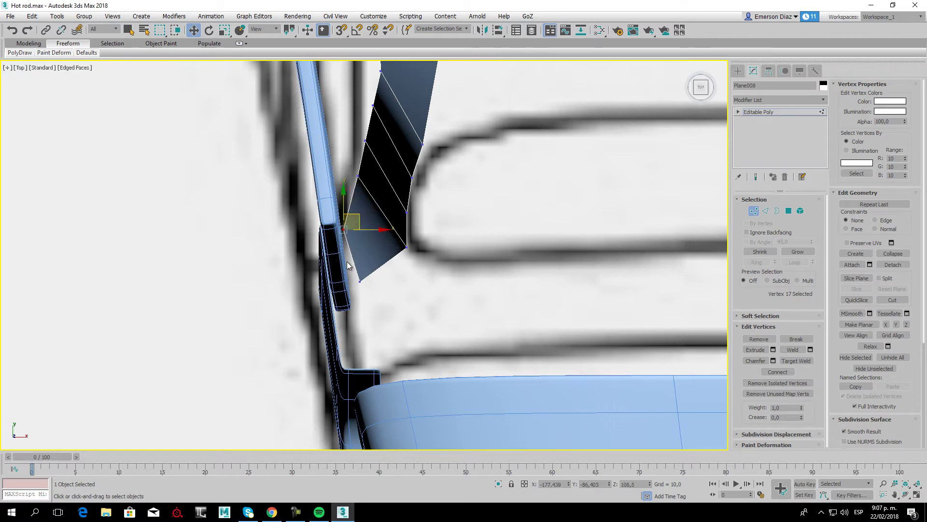
{"action": "left_click", "coordinate": [359, 281]}
{"action": "mouse_move", "coordinate": [376, 267]}
{"action": "left_mouse_down"}
{"action": "mouse_move", "coordinate": [369, 294]}
{"action": "mouse_move", "coordinate": [362, 257]}
{"action": "left_mouse_up"}
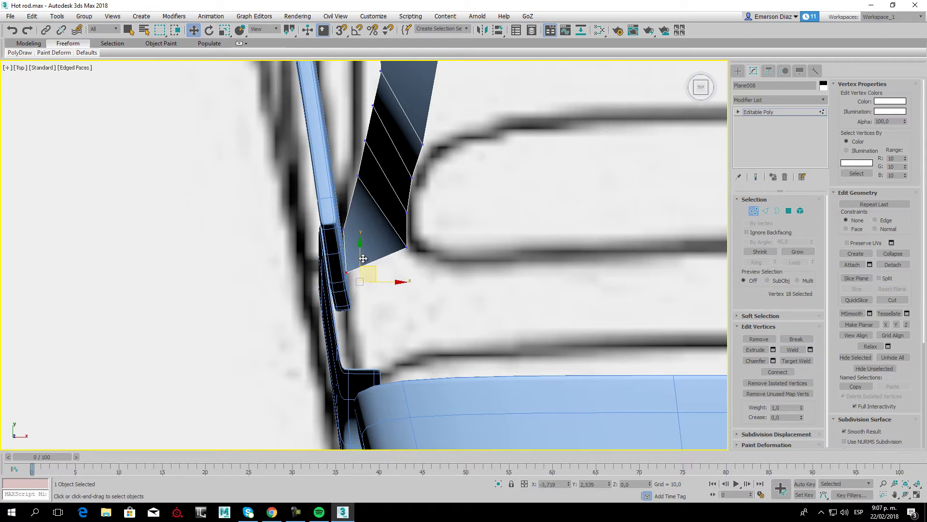
{"action": "left_click", "coordinate": [460, 293]}
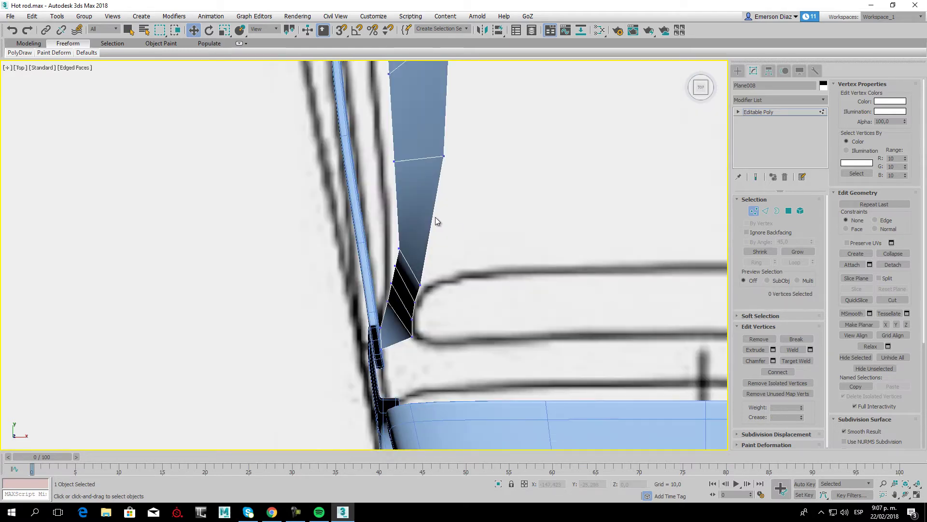
In the Left view, select the vertices at the pillar's base corner.
{"action": "key", "text": "l"}
{"action": "scroll", "coordinate": [447, 260], "scroll_direction": "up", "scroll_amount": 2}
{"action": "scroll", "coordinate": [472, 255], "scroll_direction": "up", "scroll_amount": 4}
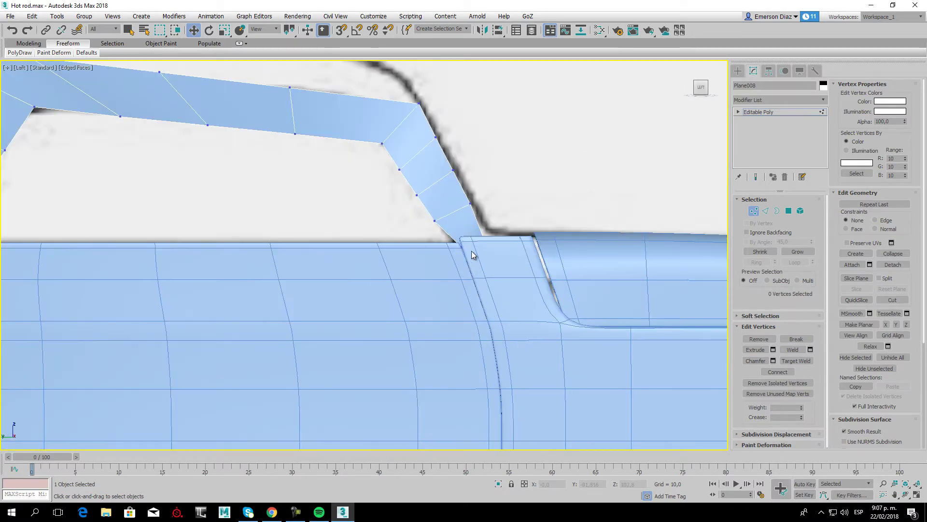
{"action": "mouse_move", "coordinate": [461, 228]}
{"action": "left_mouse_down"}
{"action": "mouse_move", "coordinate": [497, 240]}
{"action": "mouse_move", "coordinate": [489, 227]}
{"action": "left_mouse_up"}
{"action": "left_click", "coordinate": [492, 231]}
Nudge the front pillar's left-edge vertex right onto the side blueprint outline.
{"action": "middle_click_drag", "start_coordinate": [332, 189], "coordinate": [457, 260]}
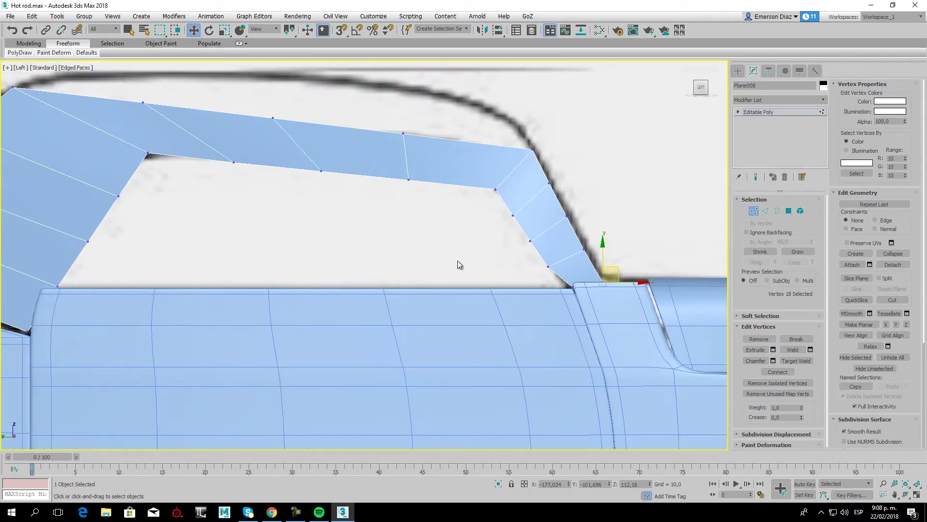
{"action": "scroll", "coordinate": [412, 246], "scroll_direction": "down", "scroll_amount": 2}
{"action": "scroll", "coordinate": [406, 203], "scroll_direction": "down", "scroll_amount": 1}
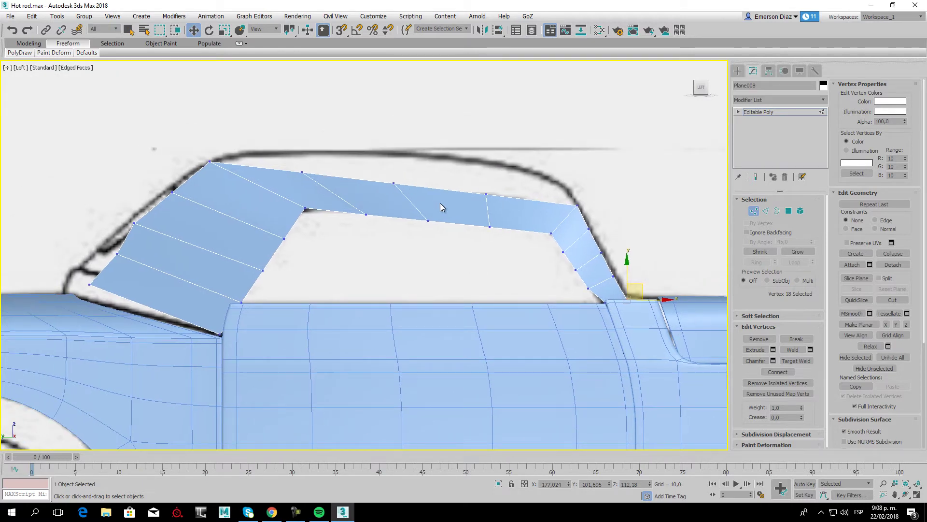
{"action": "mouse_move", "coordinate": [434, 207]}
{"action": "middle_mouse_down"}
{"action": "mouse_move", "coordinate": [311, 279]}
{"action": "mouse_move", "coordinate": [267, 226]}
{"action": "middle_mouse_up"}
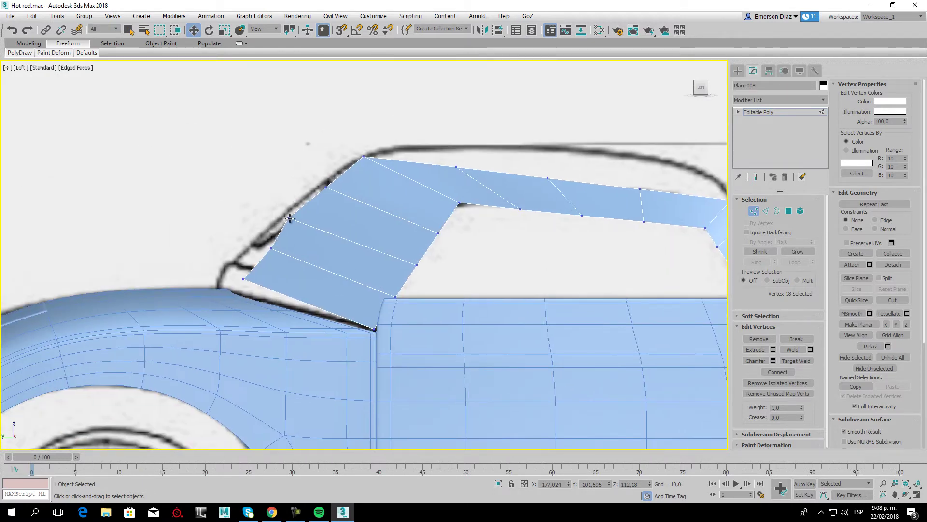
{"action": "left_click", "coordinate": [290, 218]}
{"action": "left_click_drag", "start_coordinate": [300, 213], "coordinate": [309, 208]}
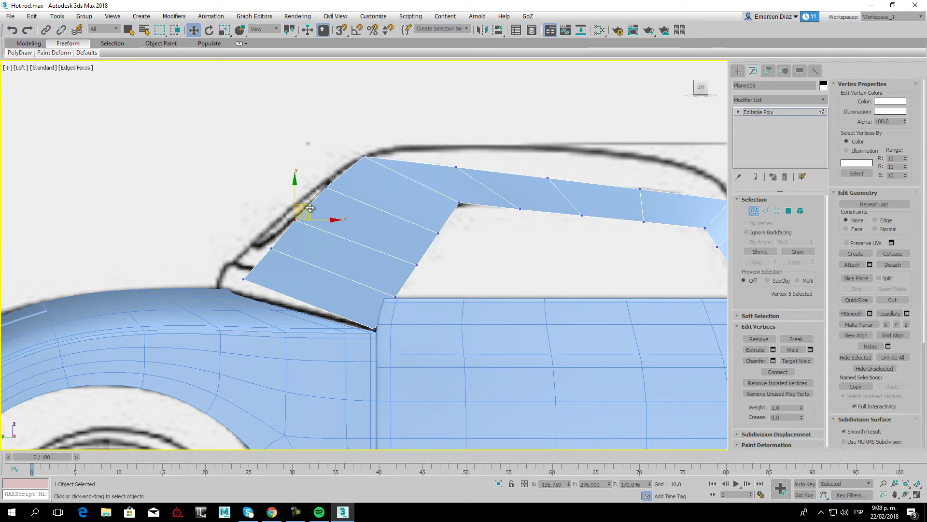
{"action": "middle_click_drag", "start_coordinate": [322, 206], "coordinate": [281, 218]}
{"action": "right_click", "coordinate": [328, 209]}
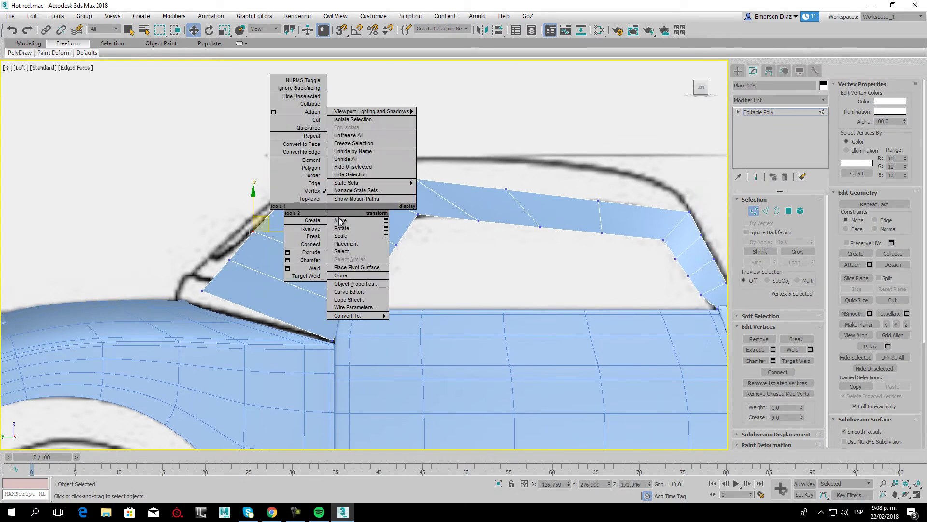
Make the roof plane see-through and move the lower-left pillar vertices left onto the outline.
{"action": "left_click", "coordinate": [363, 284]}
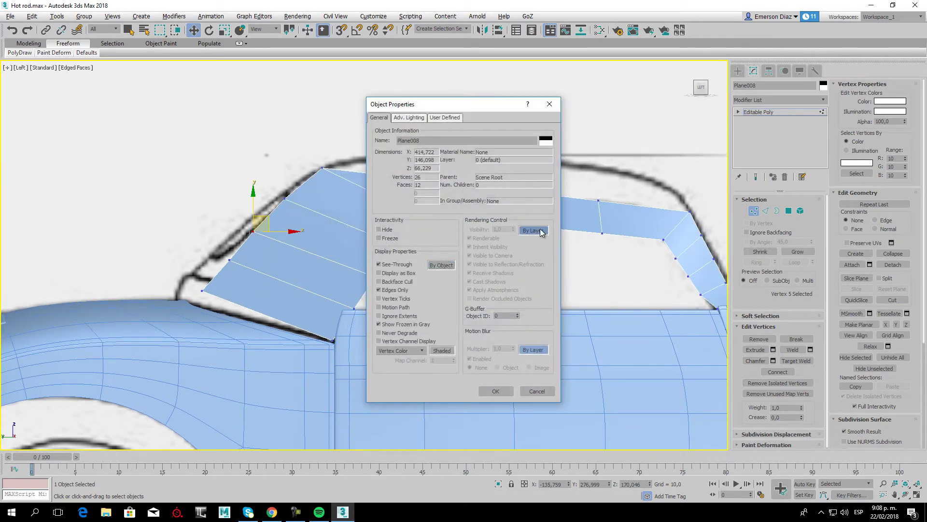
{"action": "left_click", "coordinate": [496, 390]}
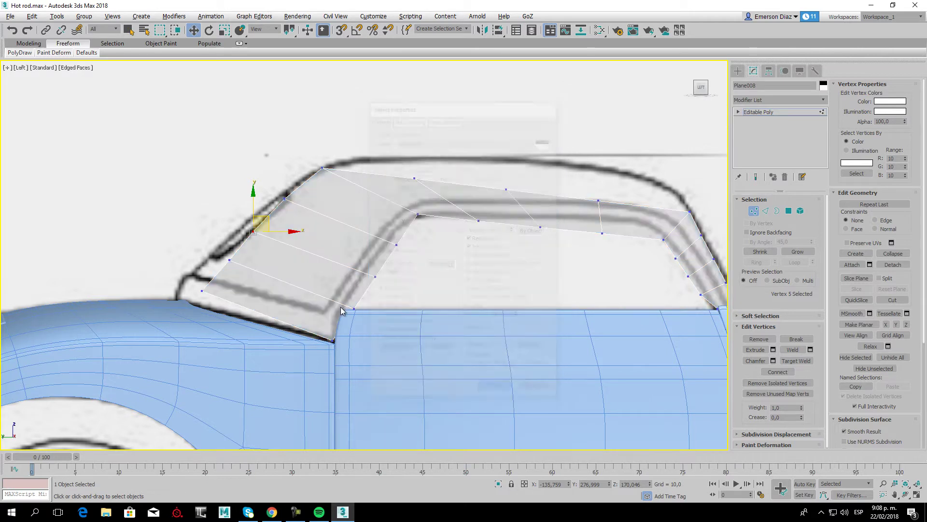
{"action": "middle_click_drag", "start_coordinate": [269, 244], "coordinate": [350, 198]}
{"action": "left_click_drag", "start_coordinate": [229, 258], "coordinate": [305, 325]}
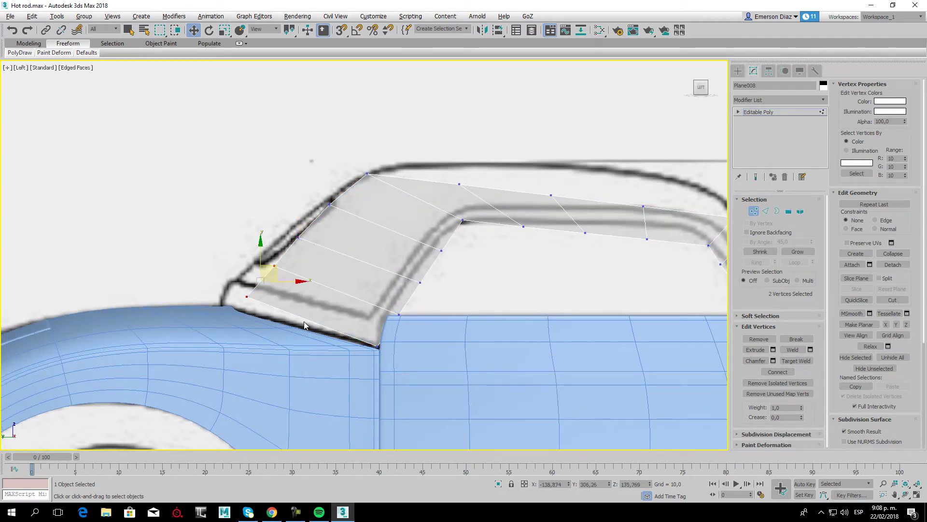
{"action": "left_click_drag", "start_coordinate": [291, 283], "coordinate": [265, 282]}
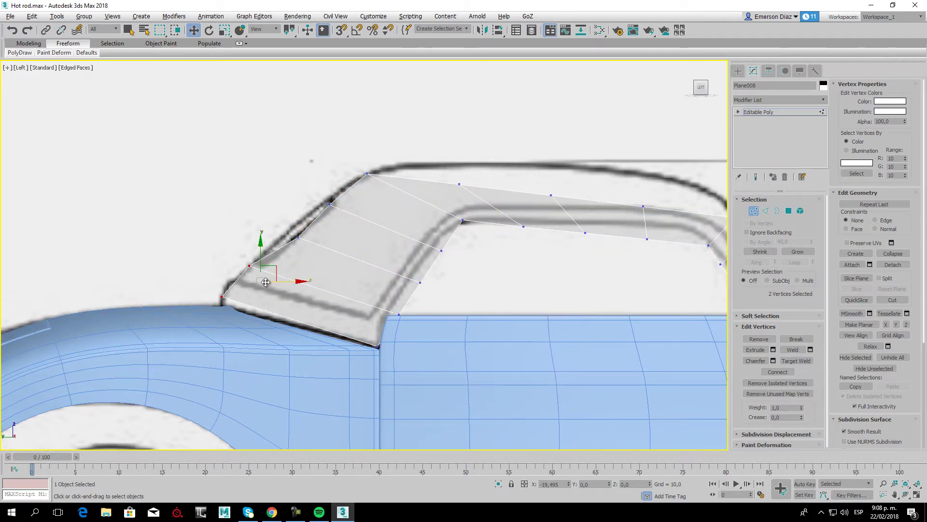
Nudge a front pillar vertex left and lower the roof's bottom front corner onto the body line.
{"action": "left_click", "coordinate": [298, 237]}
{"action": "left_click_drag", "start_coordinate": [321, 238], "coordinate": [316, 238]}
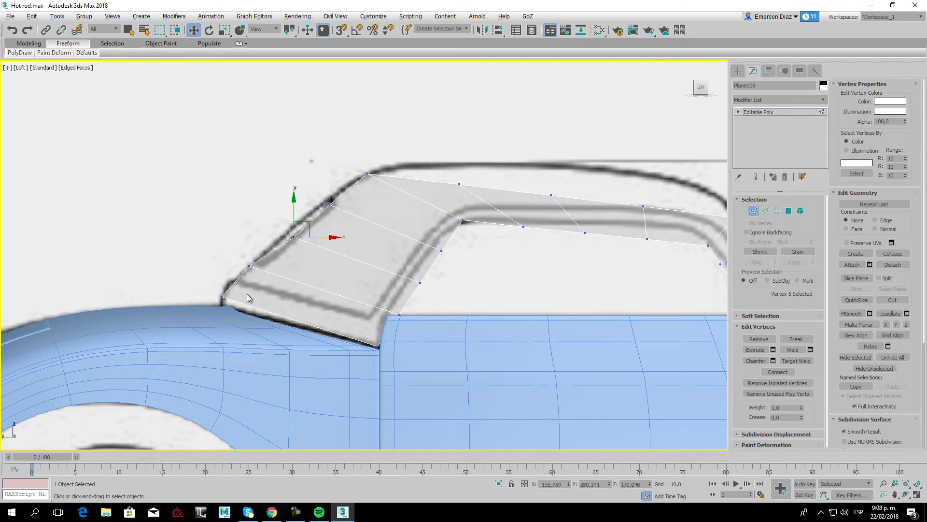
{"action": "left_click", "coordinate": [221, 296]}
{"action": "left_click_drag", "start_coordinate": [223, 297], "coordinate": [222, 304]}
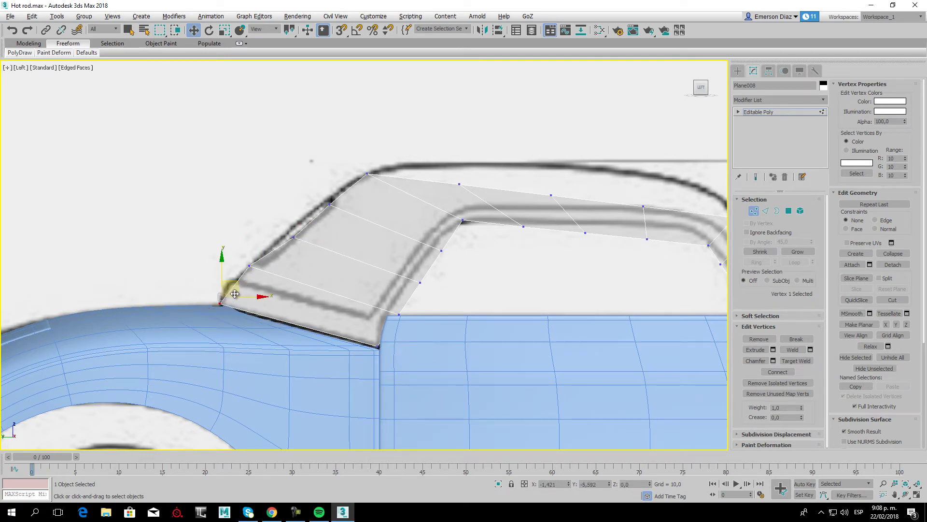
{"action": "middle_click_drag", "start_coordinate": [432, 282], "coordinate": [298, 297]}
Select the two middle top-edge roof vertices and expand the Soft Selection rollout.
{"action": "scroll", "coordinate": [298, 297], "scroll_direction": "down", "scroll_amount": 2}
{"action": "scroll", "coordinate": [363, 292], "scroll_direction": "up", "scroll_amount": 2}
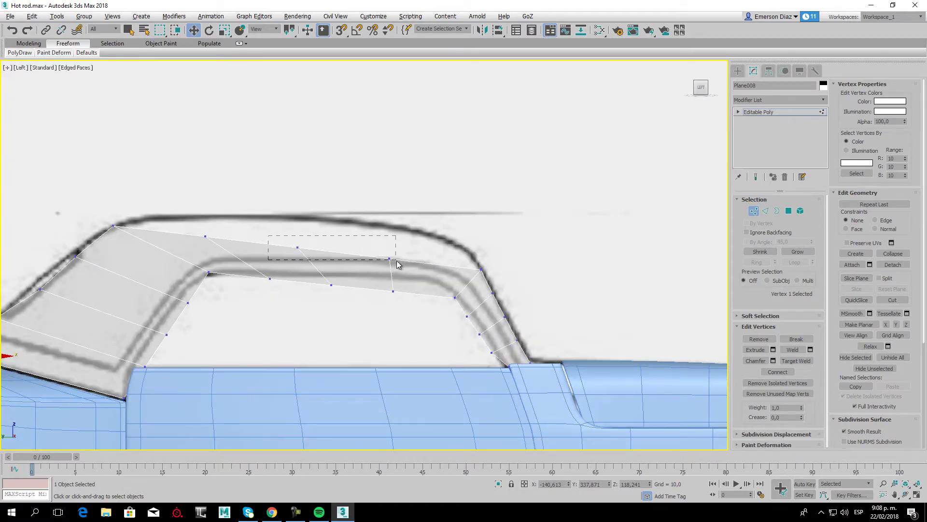
{"action": "left_click_drag", "start_coordinate": [397, 264], "coordinate": [406, 270]}
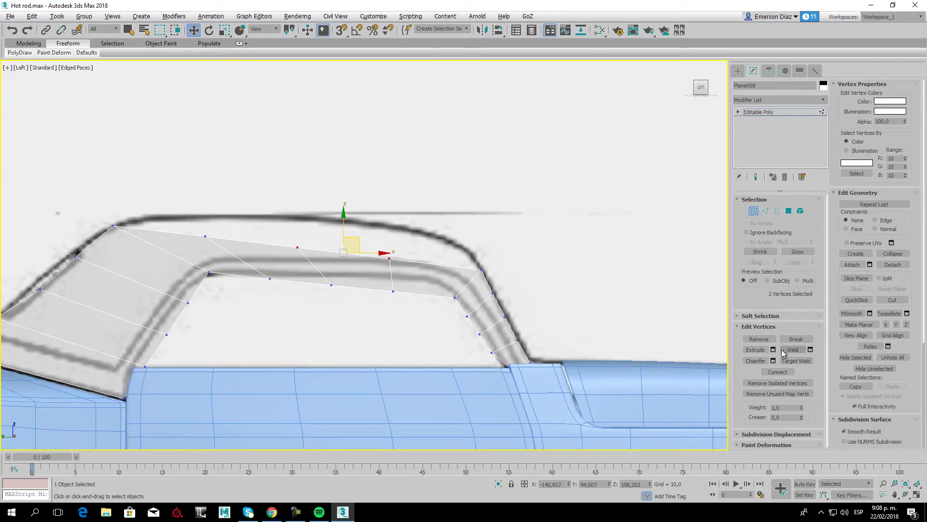
{"action": "left_click", "coordinate": [769, 317]}
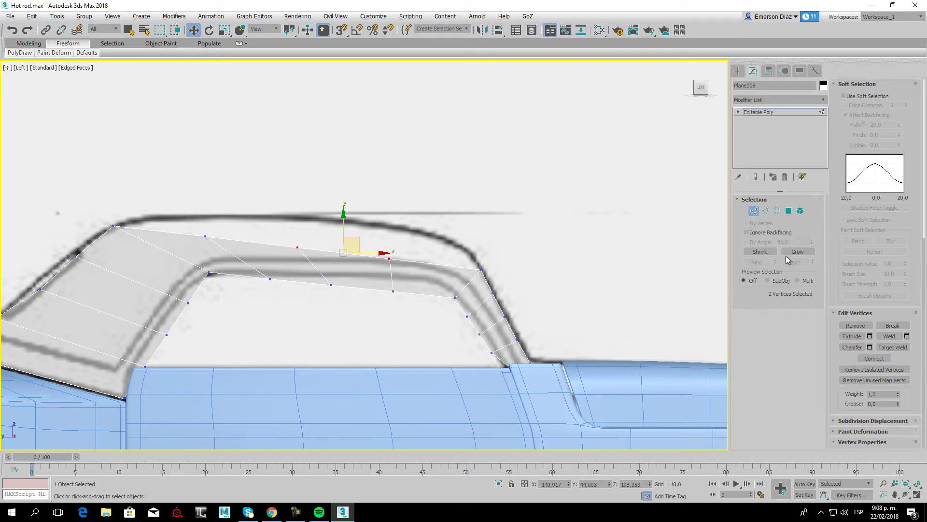
Raise the middle roof-top vertices toward the outline using Soft Selection with a reduced falloff.
{"action": "left_click", "coordinate": [846, 96]}
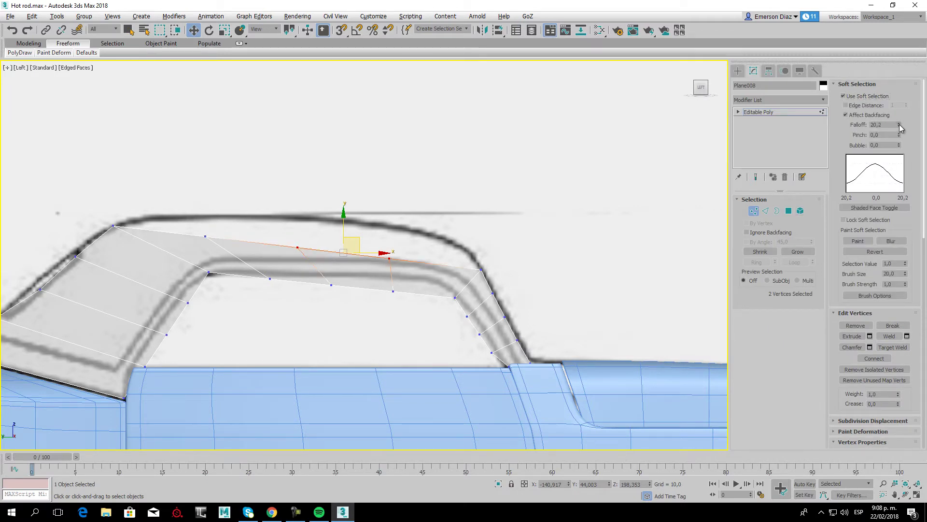
{"action": "left_click_drag", "start_coordinate": [899, 127], "coordinate": [897, 485]}
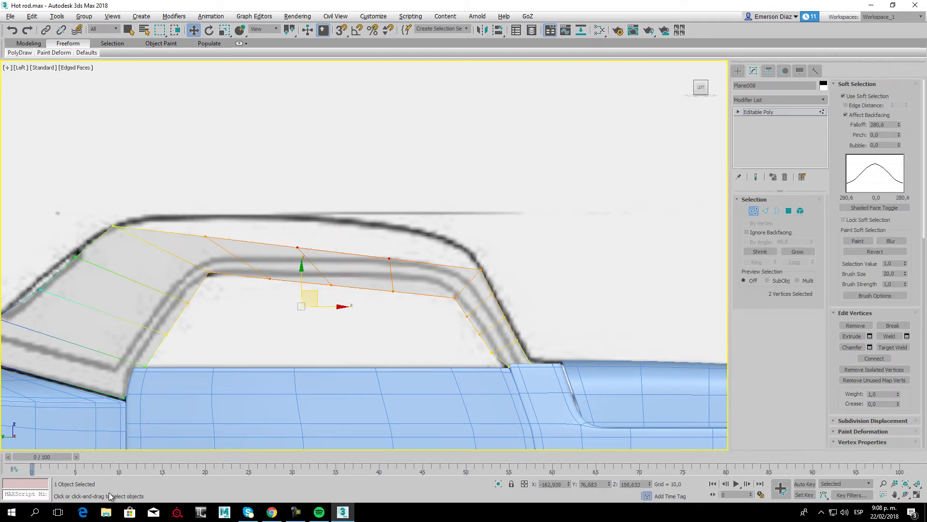
{"action": "middle_click_drag", "start_coordinate": [269, 310], "coordinate": [311, 334]}
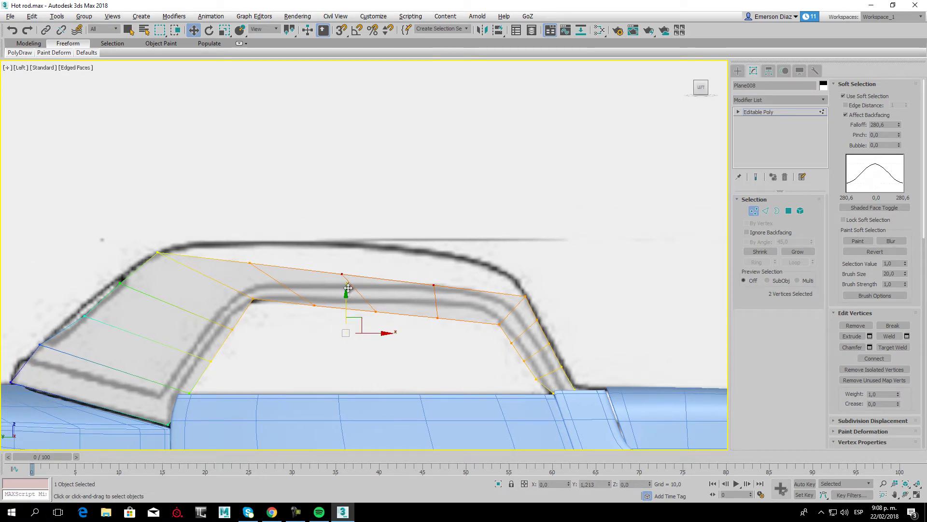
{"action": "left_click_drag", "start_coordinate": [348, 293], "coordinate": [347, 278]}
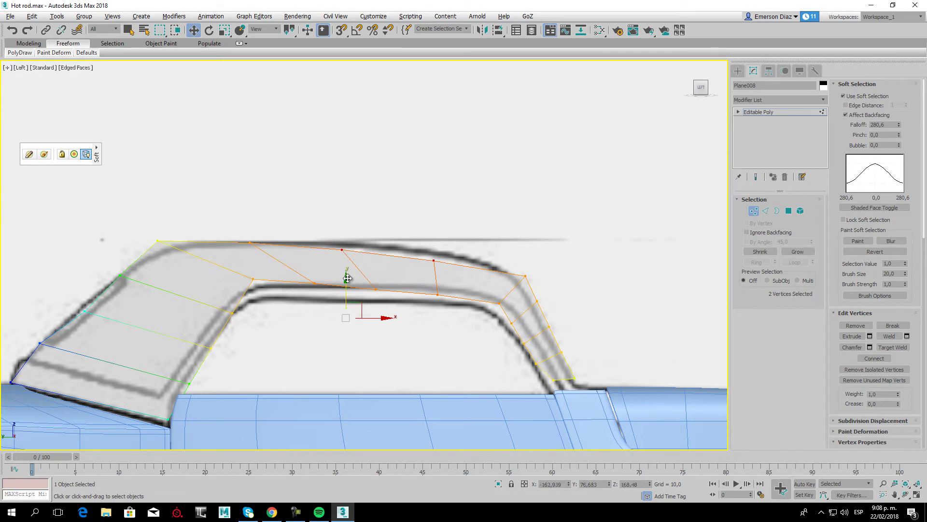
{"action": "key", "text": "ctrl+z"}
{"action": "mouse_move", "coordinate": [899, 124]}
{"action": "left_mouse_down"}
{"action": "mouse_move", "coordinate": [899, 152]}
{"action": "mouse_move", "coordinate": [774, 161]}
{"action": "left_mouse_up"}
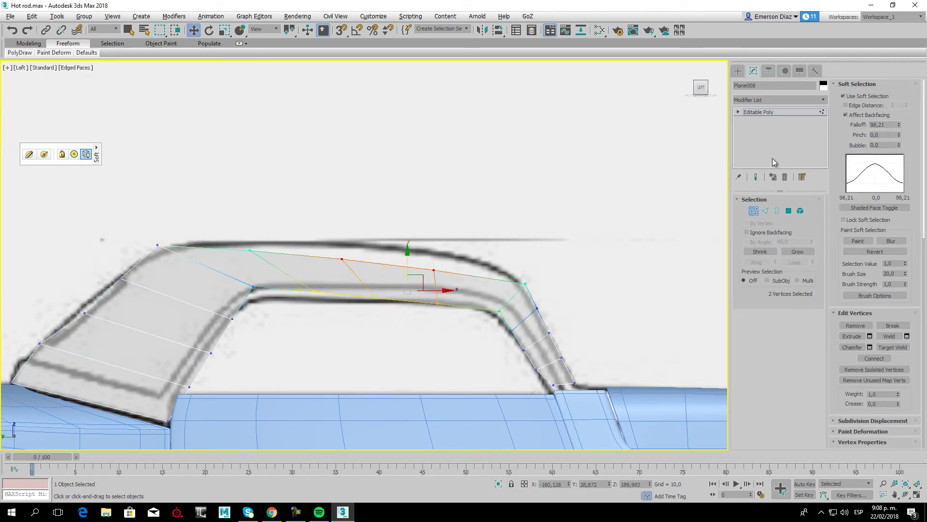
{"action": "left_click_drag", "start_coordinate": [411, 259], "coordinate": [408, 239]}
{"action": "left_click", "coordinate": [844, 96]}
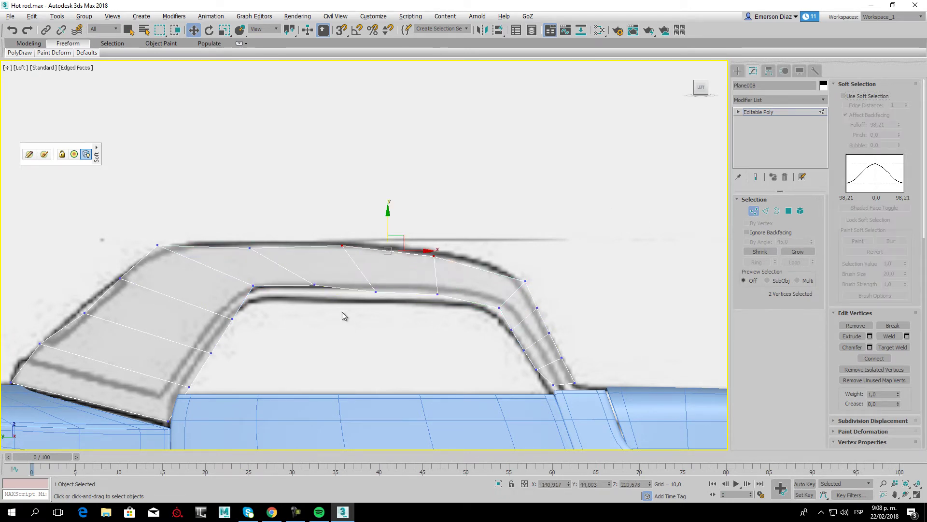
Lift two inner-edge roof vertices onto the side blueprint line.
{"action": "scroll", "coordinate": [343, 314], "scroll_direction": "up", "scroll_amount": 4}
{"action": "left_click", "coordinate": [409, 267]}
{"action": "left_click_drag", "start_coordinate": [413, 245], "coordinate": [413, 240]}
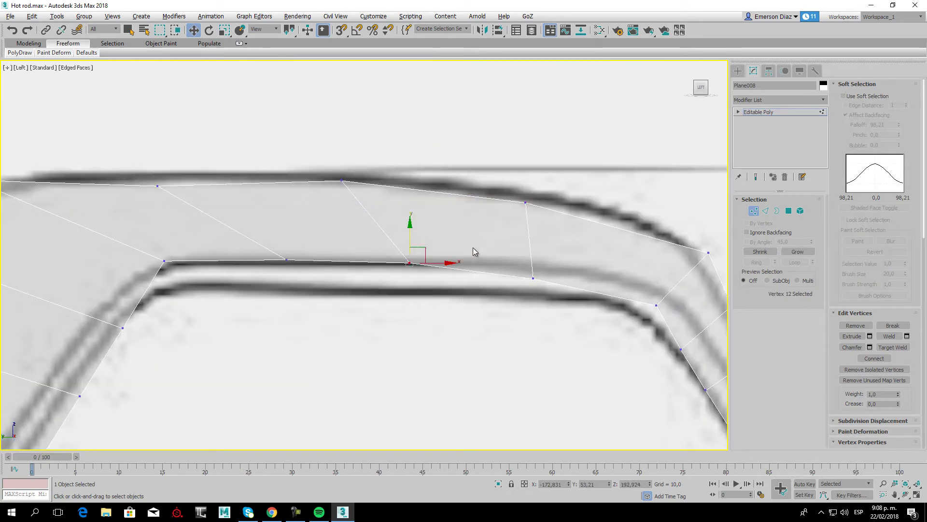
{"action": "left_click", "coordinate": [534, 278]}
{"action": "left_click_drag", "start_coordinate": [536, 257], "coordinate": [536, 248]}
{"action": "scroll", "coordinate": [522, 256], "scroll_direction": "down", "scroll_amount": 2}
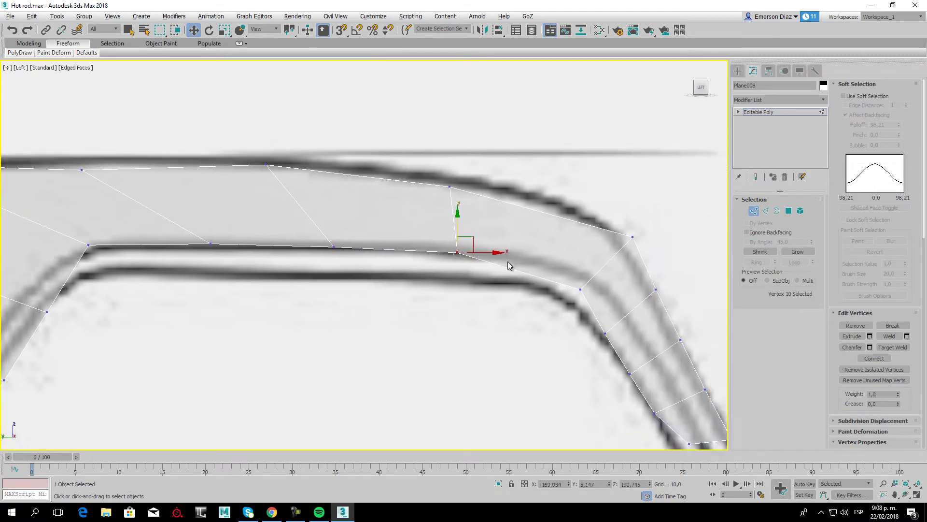
{"action": "scroll", "coordinate": [507, 269], "scroll_direction": "down", "scroll_amount": 4}
{"action": "middle_click_drag", "start_coordinate": [507, 269], "coordinate": [434, 298]}
{"action": "scroll", "coordinate": [391, 283], "scroll_direction": "up", "scroll_amount": 2}
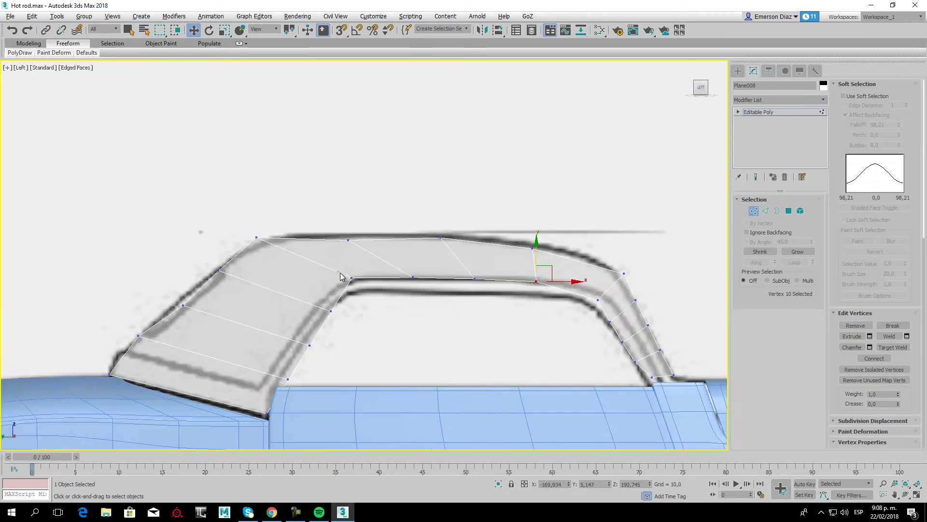
Lower the front inner corner and three inner-edge vertices, and adjust the rear bend and outer corner.
{"action": "left_click", "coordinate": [351, 278]}
{"action": "left_click_drag", "start_coordinate": [360, 273], "coordinate": [361, 285]}
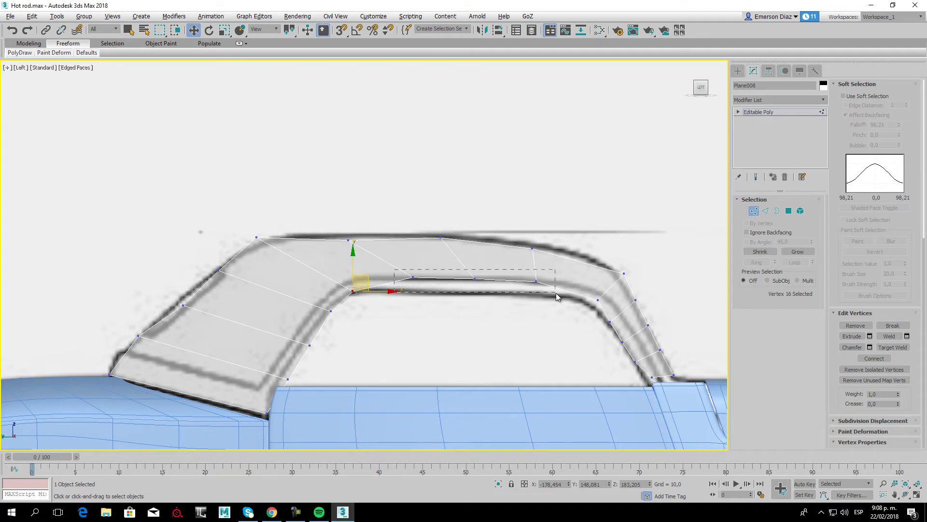
{"action": "left_click_drag", "start_coordinate": [556, 295], "coordinate": [557, 296]}
{"action": "left_click_drag", "start_coordinate": [477, 248], "coordinate": [478, 263]}
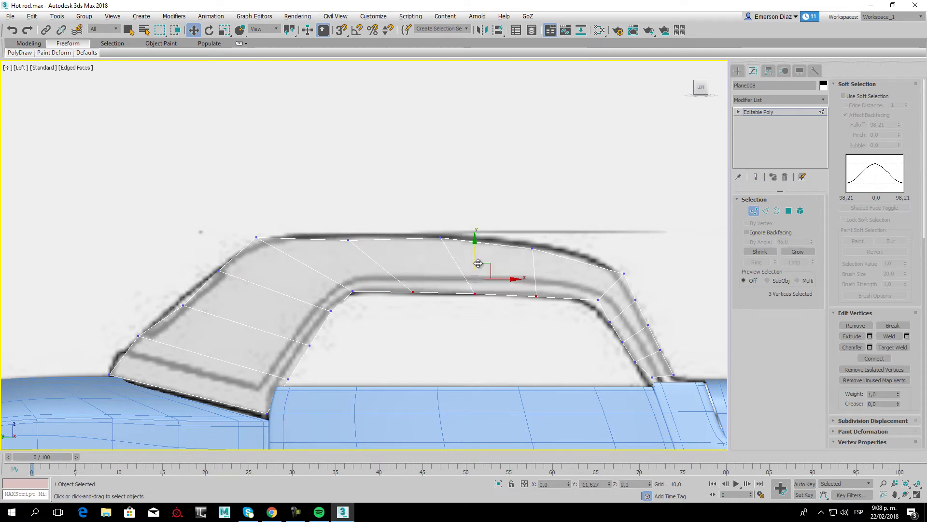
{"action": "scroll", "coordinate": [626, 298], "scroll_direction": "up", "scroll_amount": 4}
{"action": "left_click", "coordinate": [569, 301]}
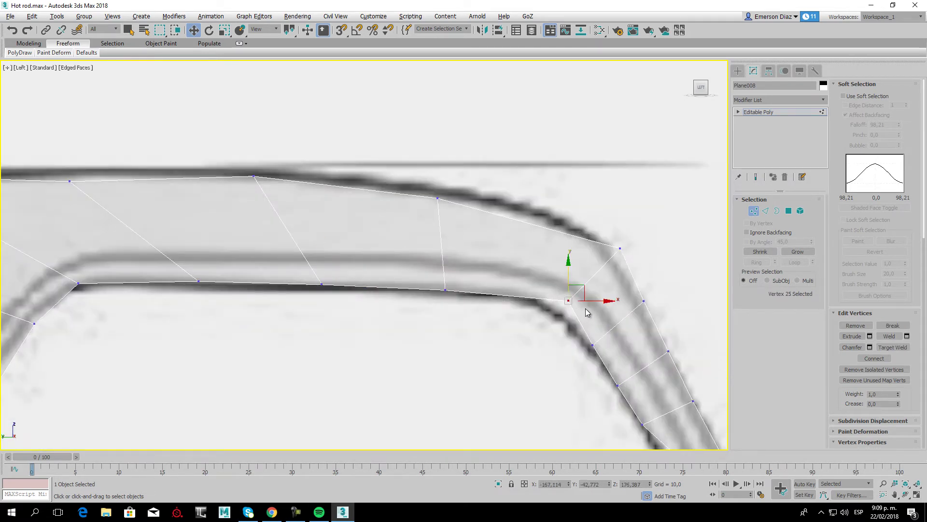
{"action": "left_click_drag", "start_coordinate": [578, 294], "coordinate": [563, 303]}
{"action": "left_click", "coordinate": [619, 248]}
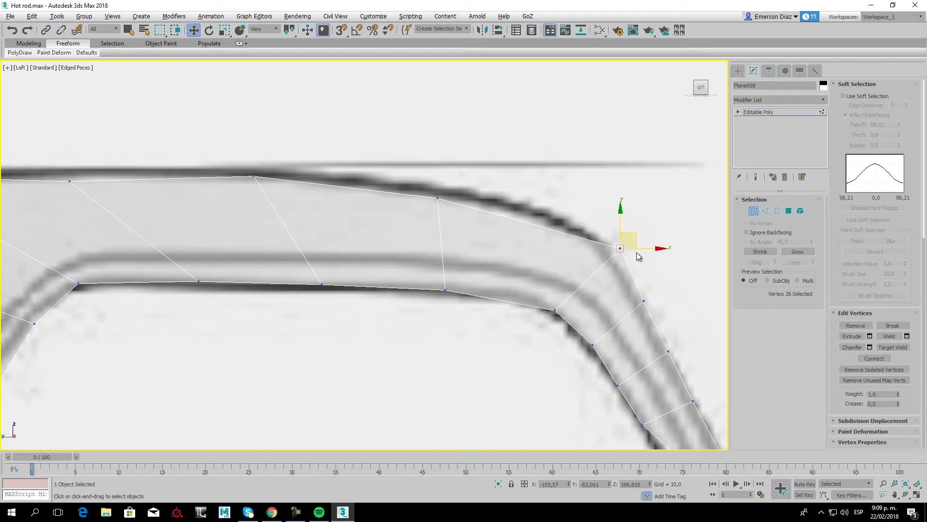
{"action": "left_click_drag", "start_coordinate": [635, 236], "coordinate": [624, 238]}
Move the rear pillar's bottom corner vertex down-left onto the blueprint.
{"action": "middle_click_drag", "start_coordinate": [611, 354], "coordinate": [540, 288]}
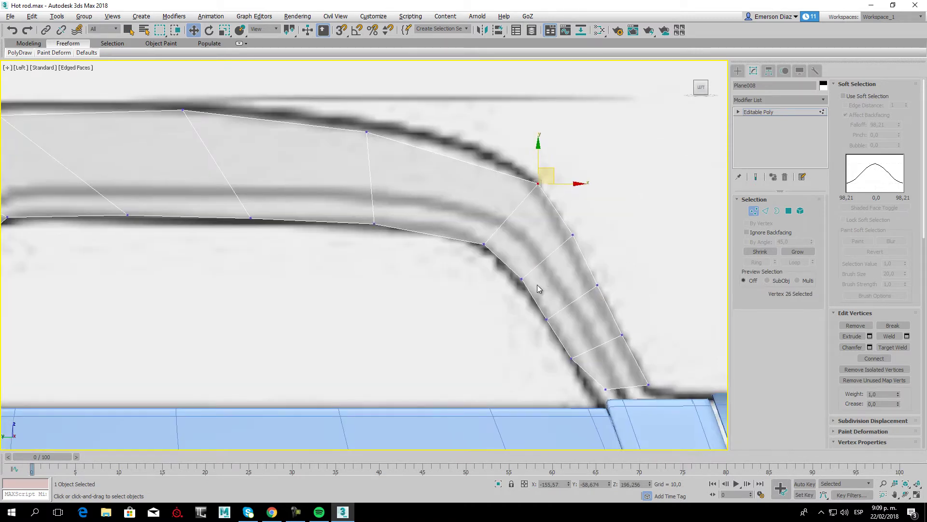
{"action": "left_click", "coordinate": [607, 387]}
{"action": "left_click_drag", "start_coordinate": [609, 384], "coordinate": [601, 395]}
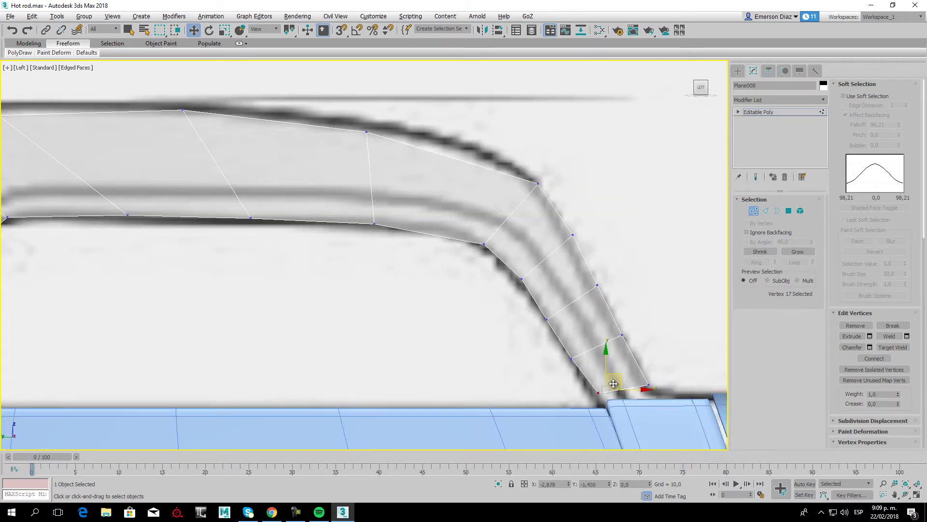
{"action": "middle_click_drag", "start_coordinate": [492, 366], "coordinate": [500, 378]}
{"action": "scroll", "coordinate": [483, 367], "scroll_direction": "down", "scroll_amount": 3}
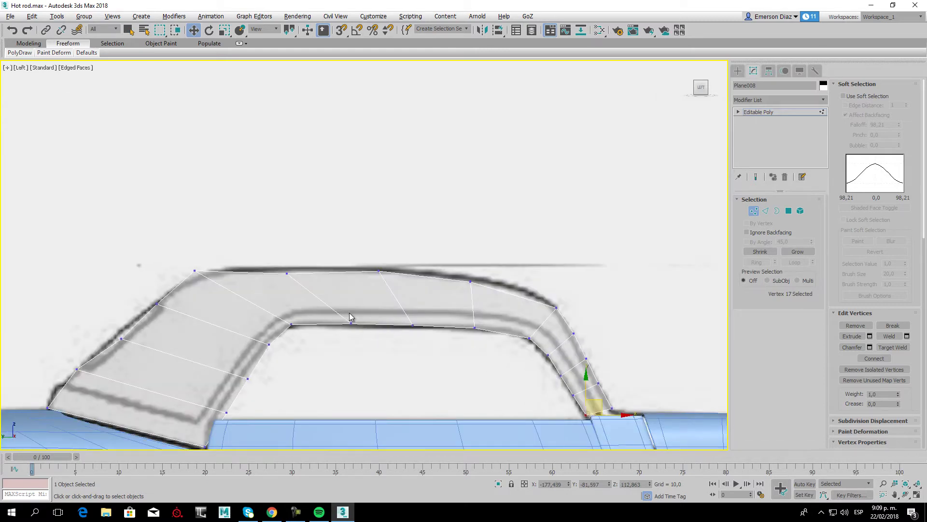
Raise a top-edge vertex and shift the front pillar vertex onto the outline, then check in Perspective.
{"action": "mouse_move", "coordinate": [269, 257]}
{"action": "left_mouse_down"}
{"action": "mouse_move", "coordinate": [291, 277]}
{"action": "mouse_move", "coordinate": [286, 245]}
{"action": "left_mouse_up"}
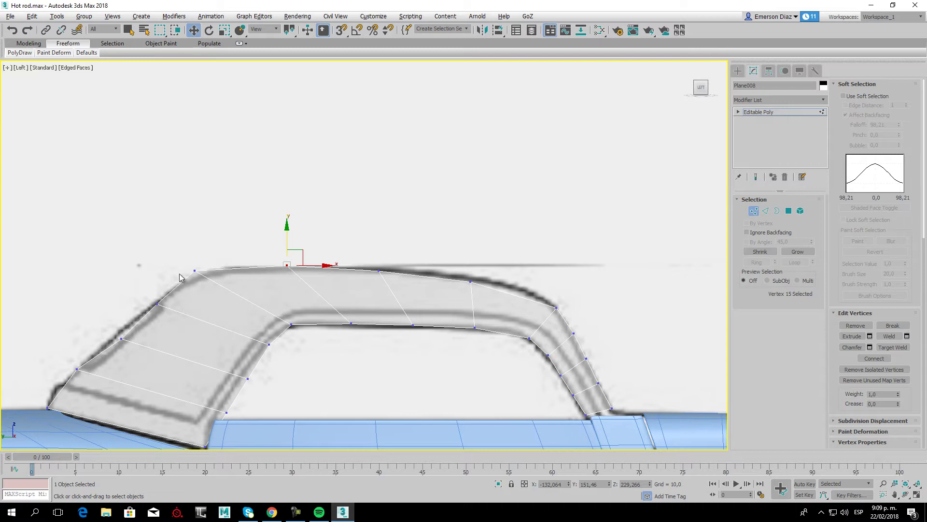
{"action": "left_click_drag", "start_coordinate": [209, 287], "coordinate": [225, 262]}
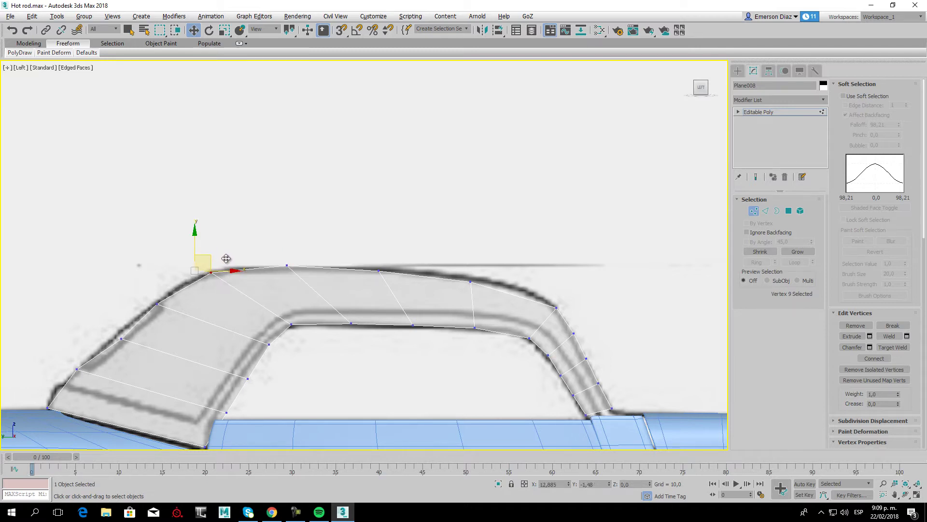
{"action": "middle_click_drag", "start_coordinate": [143, 332], "coordinate": [243, 313]}
{"action": "mouse_move", "coordinate": [190, 306]}
{"action": "left_mouse_down"}
{"action": "mouse_move", "coordinate": [242, 337]}
{"action": "mouse_move", "coordinate": [234, 313]}
{"action": "left_mouse_up"}
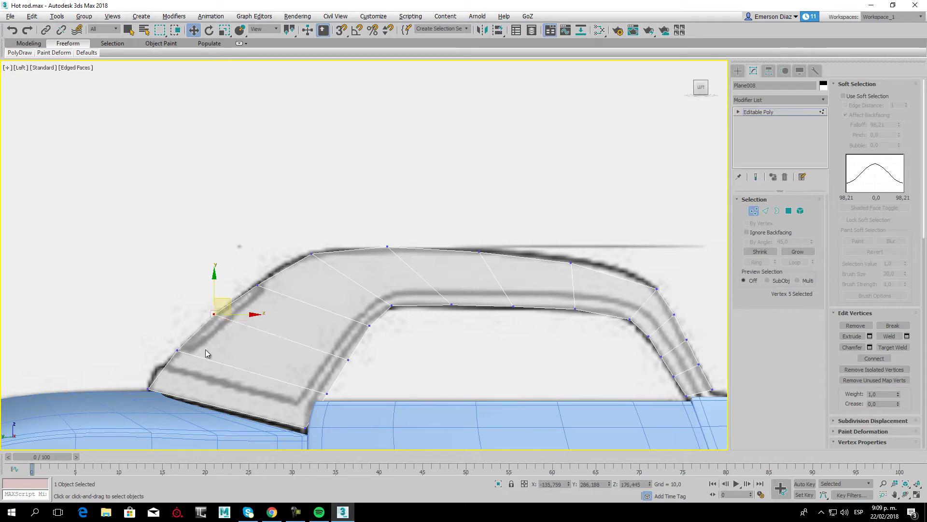
{"action": "mouse_move", "coordinate": [439, 338]}
{"action": "middle_mouse_down"}
{"action": "mouse_move", "coordinate": [397, 323]}
{"action": "mouse_move", "coordinate": [450, 365]}
{"action": "mouse_move", "coordinate": [381, 373]}
{"action": "mouse_move", "coordinate": [397, 400]}
{"action": "mouse_move", "coordinate": [292, 316]}
{"action": "mouse_move", "coordinate": [314, 358]}
{"action": "middle_mouse_up"}
{"action": "scroll", "coordinate": [397, 323], "scroll_direction": "down", "scroll_amount": 2}
{"action": "key", "text": "p"}
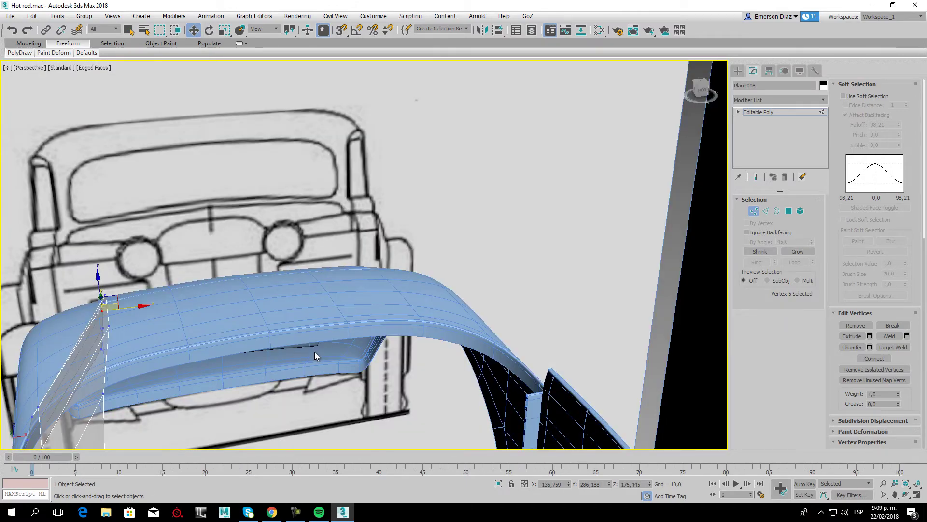
In the Front view, move the pillar's bottom inner and upper vertices right onto the blueprint pillar.
{"action": "key", "text": "f"}
{"action": "scroll", "coordinate": [269, 326], "scroll_direction": "up", "scroll_amount": 3}
{"action": "scroll", "coordinate": [354, 337], "scroll_direction": "up", "scroll_amount": 3}
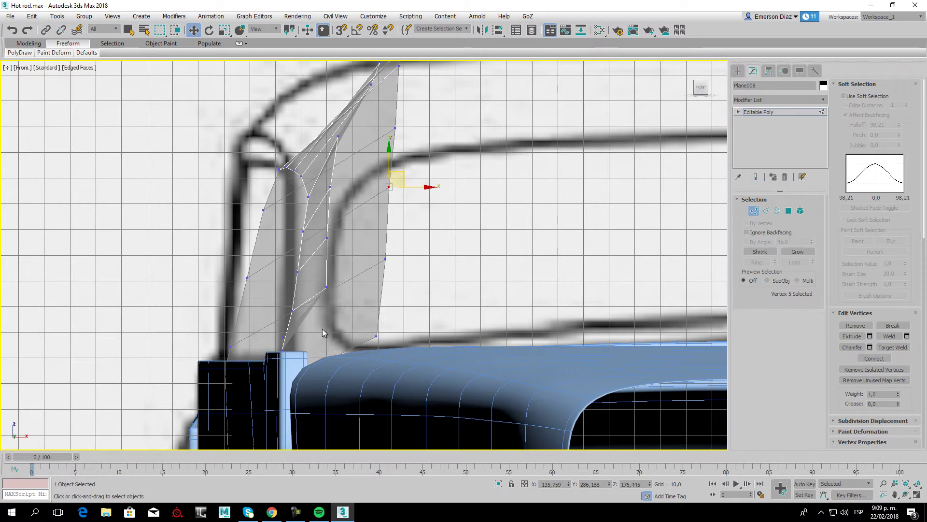
{"action": "left_click", "coordinate": [283, 337]}
{"action": "left_click_drag", "start_coordinate": [283, 336], "coordinate": [370, 341]}
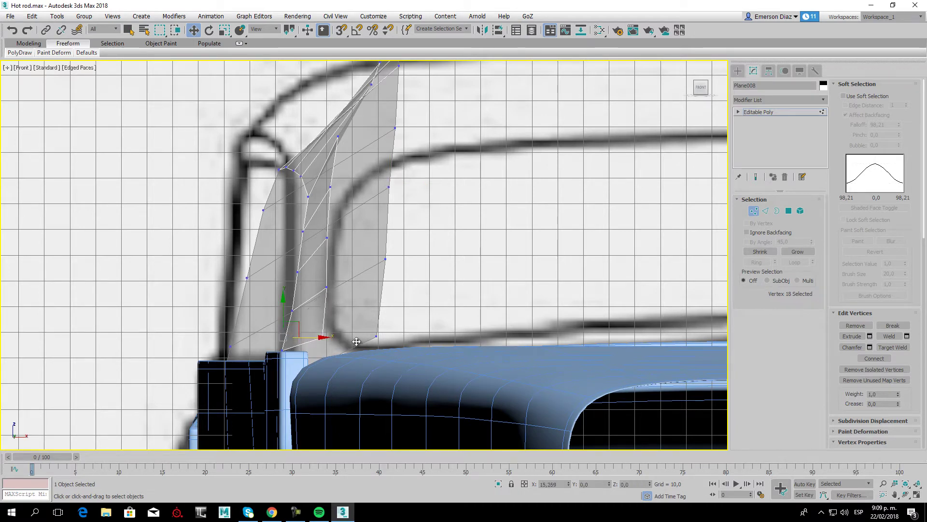
{"action": "middle_click_drag", "start_coordinate": [336, 141], "coordinate": [335, 197]}
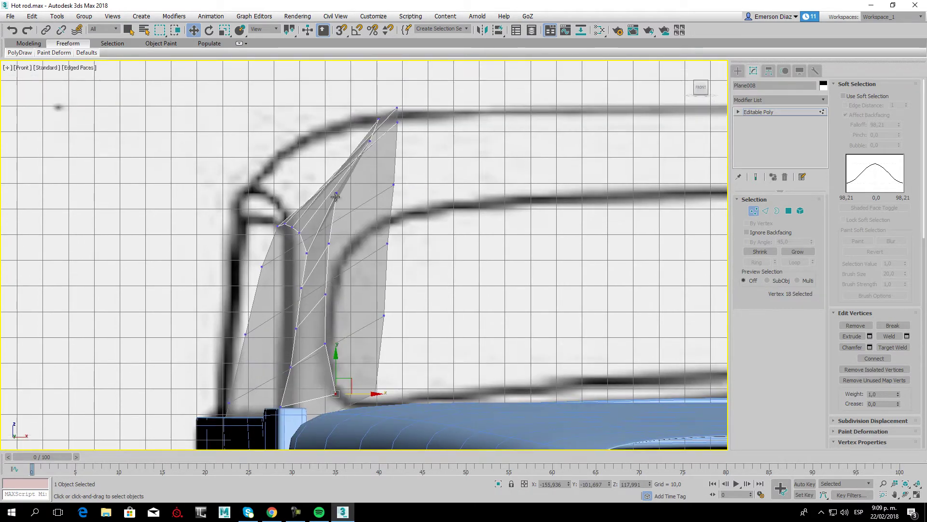
{"action": "left_click", "coordinate": [336, 193]}
{"action": "left_click_drag", "start_coordinate": [375, 192], "coordinate": [386, 193]}
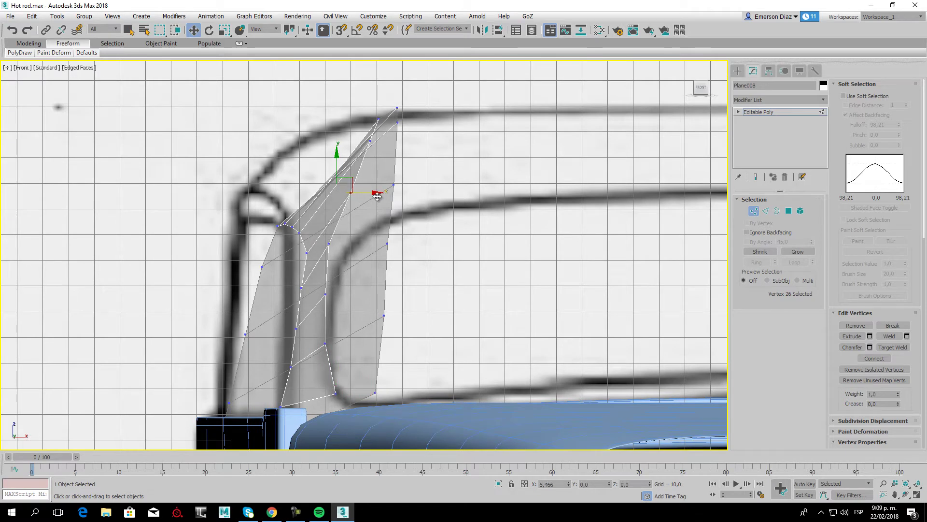
Shift the remaining inner pillar vertices right to follow the front blueprint outline.
{"action": "left_click", "coordinate": [328, 244]}
{"action": "left_click_drag", "start_coordinate": [328, 243], "coordinate": [345, 243]}
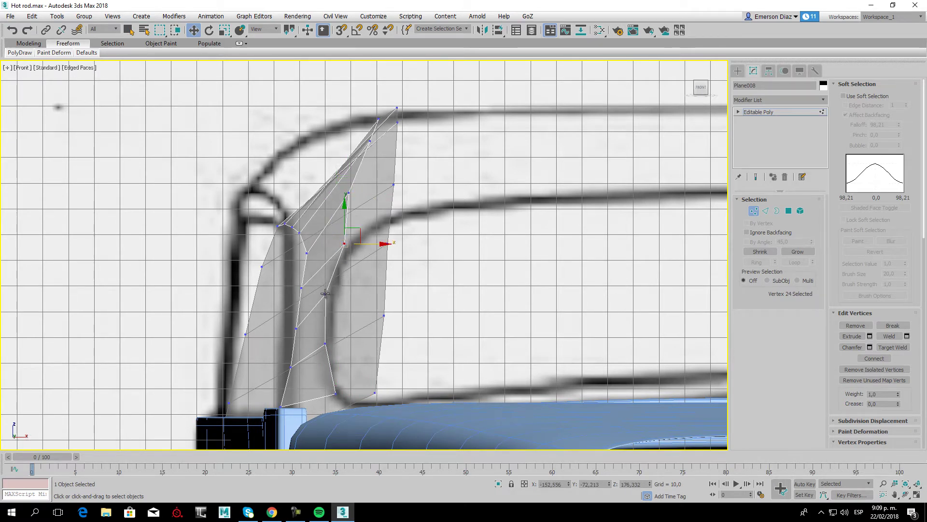
{"action": "left_click", "coordinate": [325, 293]}
{"action": "left_click_drag", "start_coordinate": [326, 293], "coordinate": [332, 293]}
{"action": "left_click_drag", "start_coordinate": [326, 344], "coordinate": [333, 344]}
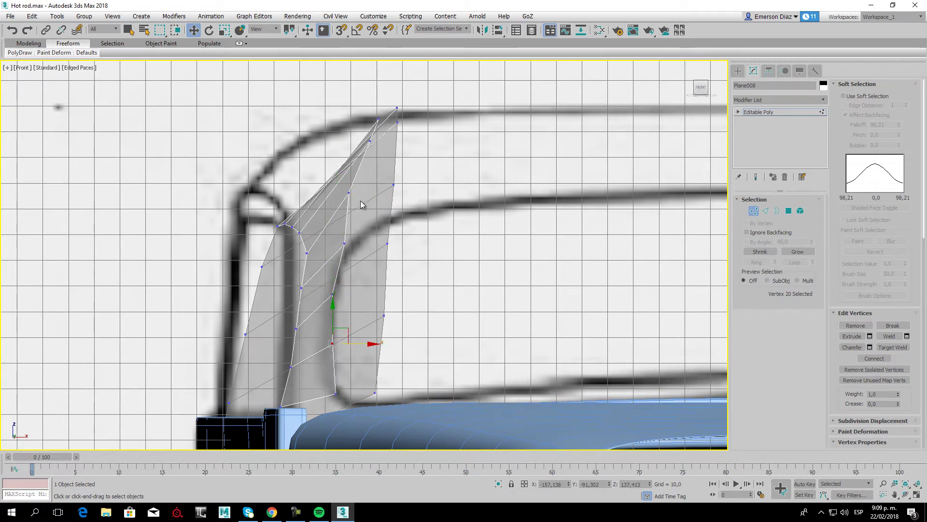
{"action": "left_click_drag", "start_coordinate": [346, 194], "coordinate": [354, 194]}
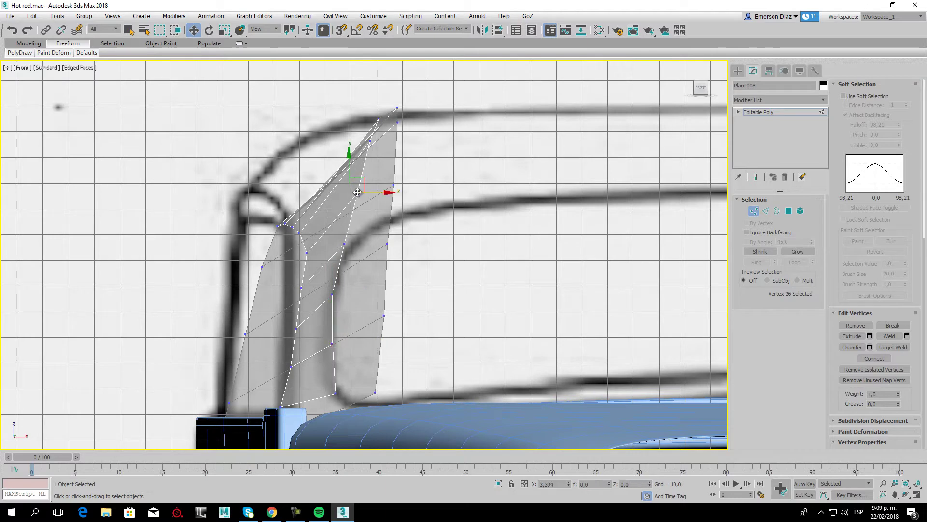
{"action": "left_click", "coordinate": [370, 141]}
{"action": "middle_click_drag", "start_coordinate": [372, 268], "coordinate": [365, 237]}
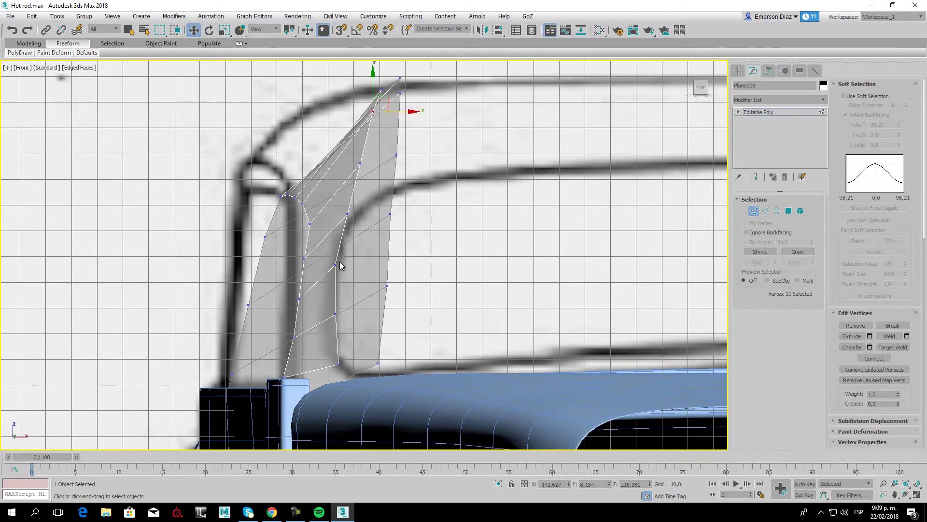
{"action": "left_click_drag", "start_coordinate": [335, 264], "coordinate": [338, 265]}
Shift the pillar's left-edge vertices left onto the front blueprint pillar line.
{"action": "left_click", "coordinate": [311, 223]}
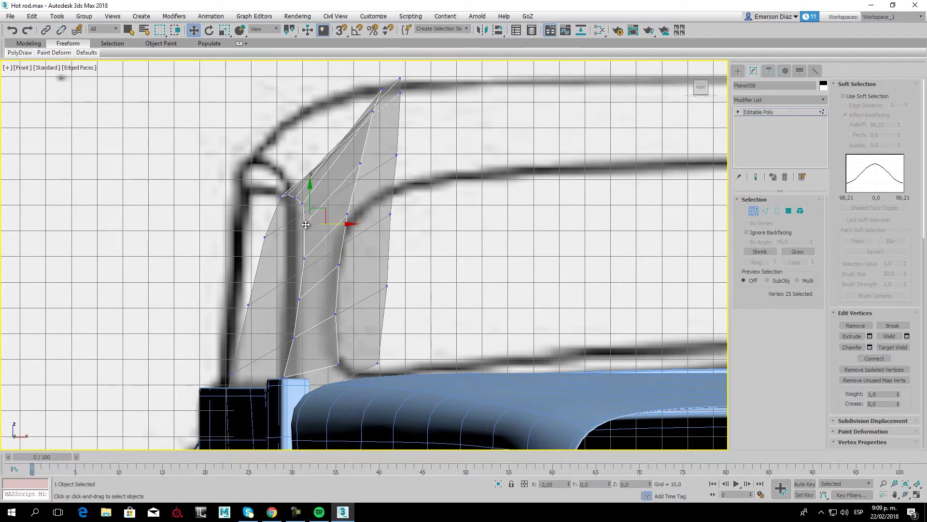
{"action": "left_click_drag", "start_coordinate": [311, 222], "coordinate": [301, 222]}
{"action": "left_click_drag", "start_coordinate": [304, 258], "coordinate": [296, 259]}
{"action": "left_click_drag", "start_coordinate": [299, 299], "coordinate": [295, 299]}
{"action": "left_click", "coordinate": [295, 334]}
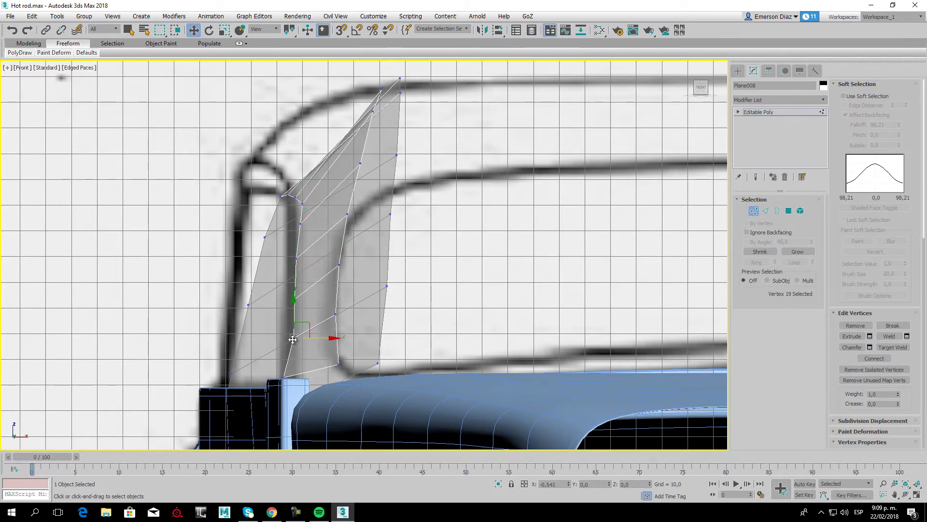
{"action": "left_click_drag", "start_coordinate": [296, 334], "coordinate": [291, 337]}
{"action": "left_click", "coordinate": [298, 205]}
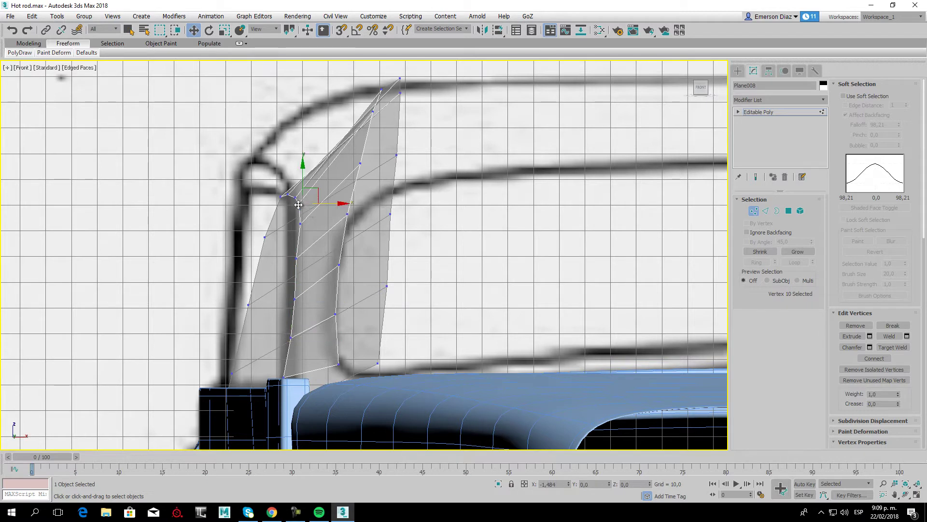
{"action": "left_click", "coordinate": [299, 223]}
{"action": "left_click", "coordinate": [326, 188]}
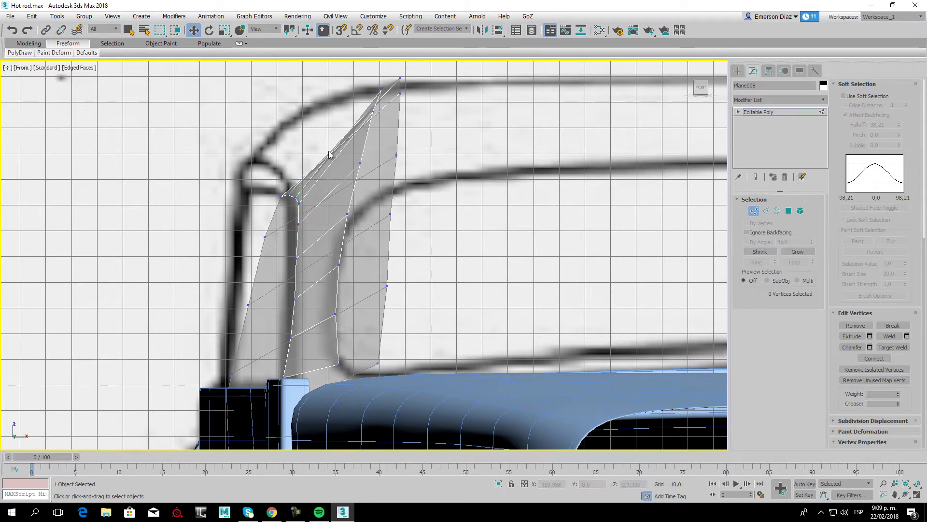
{"action": "left_click", "coordinate": [767, 211]}
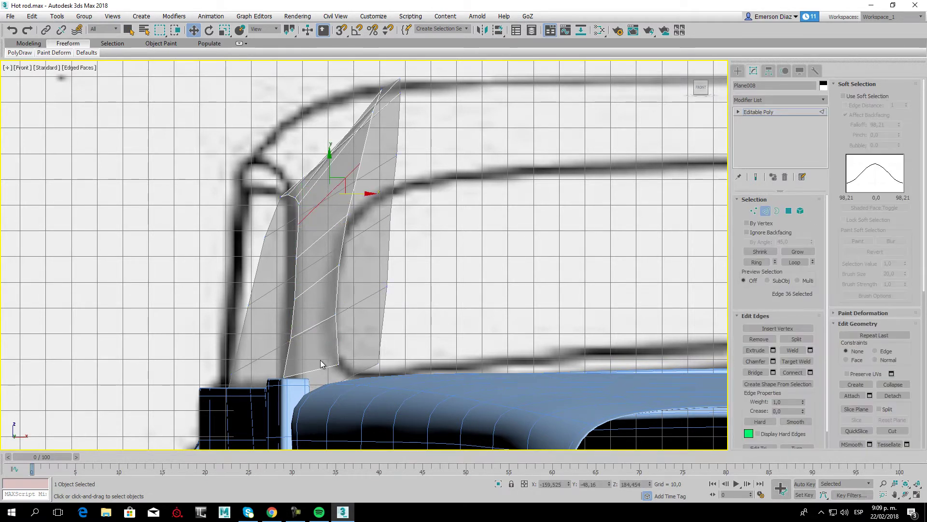
Select the pillar's ring of crossing edges and connect them with 2 segments.
{"action": "left_click", "coordinate": [340, 373]}
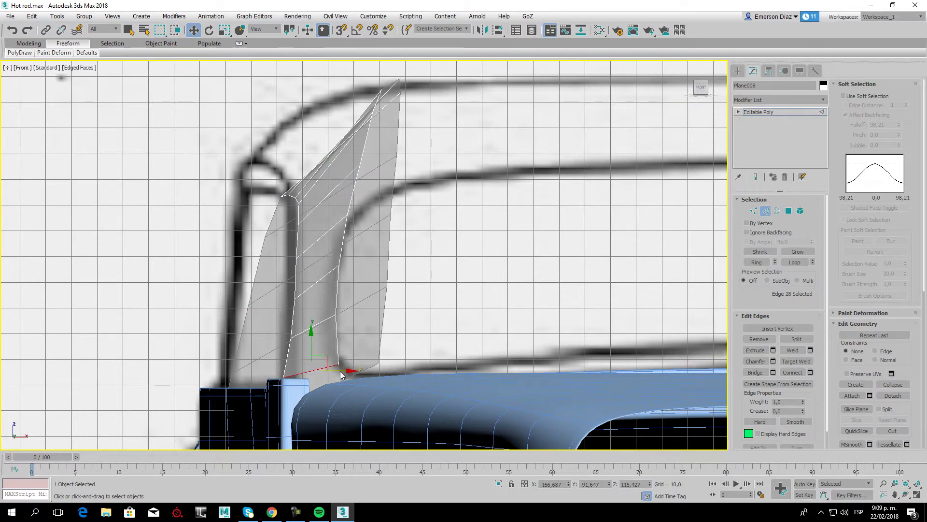
{"action": "left_click", "coordinate": [757, 262]}
{"action": "key", "text": "p"}
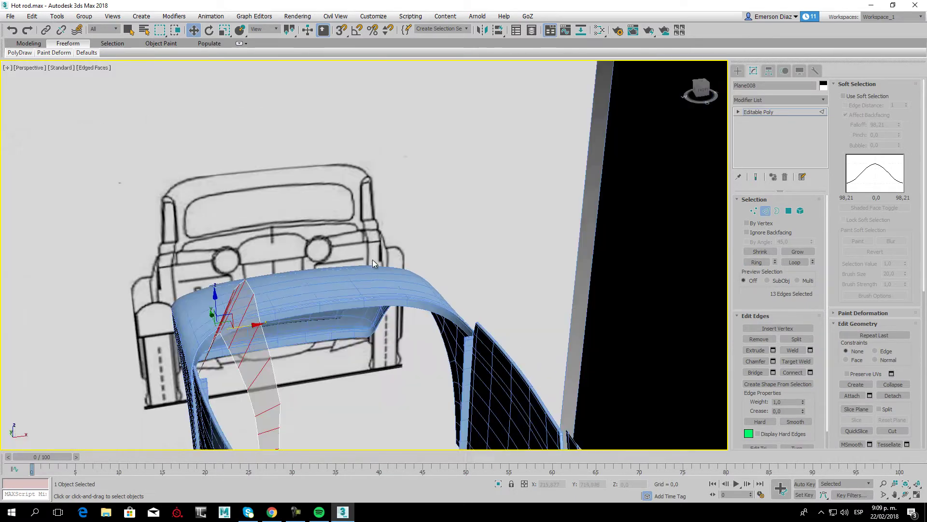
{"action": "middle_click_drag", "start_coordinate": [373, 260], "coordinate": [483, 289], "text": "alt"}
{"action": "scroll", "coordinate": [482, 289], "scroll_direction": "up", "scroll_amount": 3}
{"action": "scroll", "coordinate": [663, 339], "scroll_direction": "up", "scroll_amount": 2}
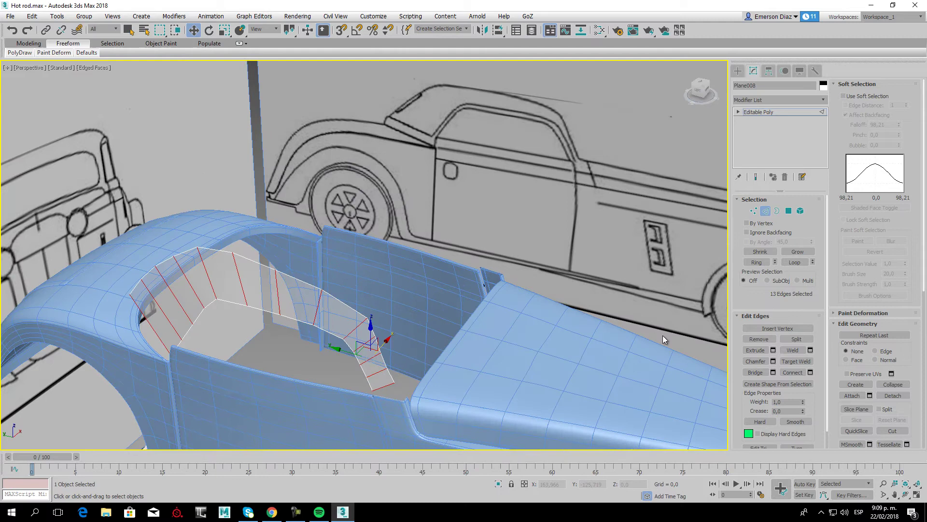
{"action": "left_click", "coordinate": [810, 372]}
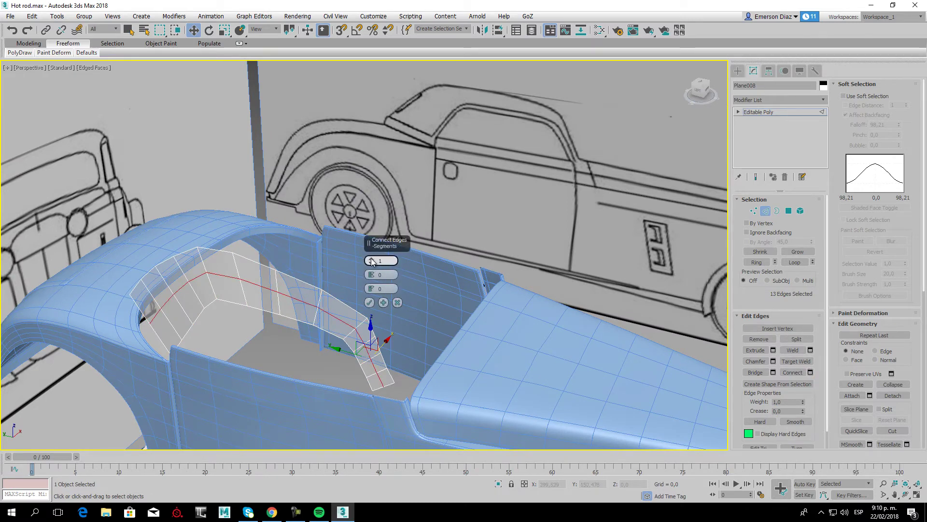
{"action": "left_click_drag", "start_coordinate": [371, 260], "coordinate": [372, 256]}
{"action": "left_click", "coordinate": [369, 302]}
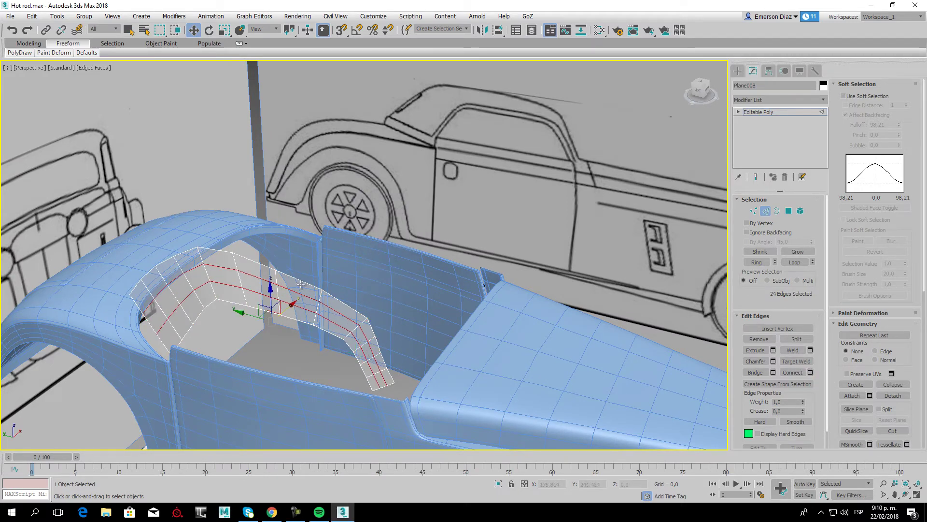
Orbit around the cockpit and check the new loops from the front with solid shading.
{"action": "middle_click_drag", "start_coordinate": [300, 285], "coordinate": [301, 314], "text": "alt"}
{"action": "left_click_drag", "start_coordinate": [301, 314], "coordinate": [292, 313]}
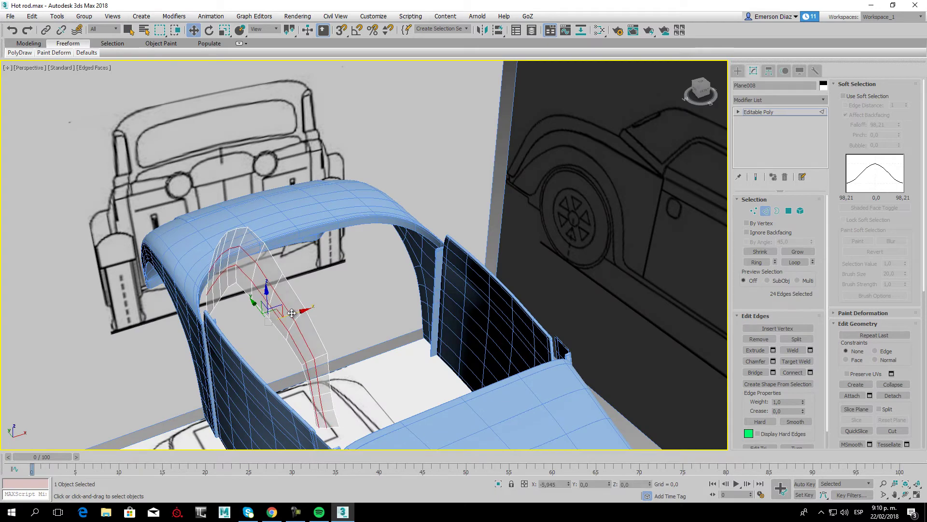
{"action": "middle_click_drag", "start_coordinate": [291, 313], "coordinate": [284, 305], "text": "alt"}
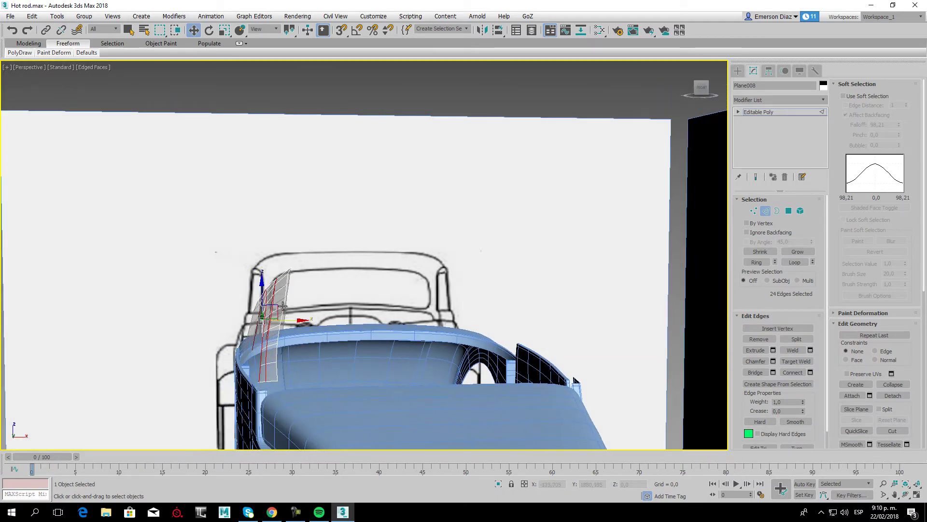
{"action": "key", "text": "f"}
{"action": "key", "text": "alt+x"}
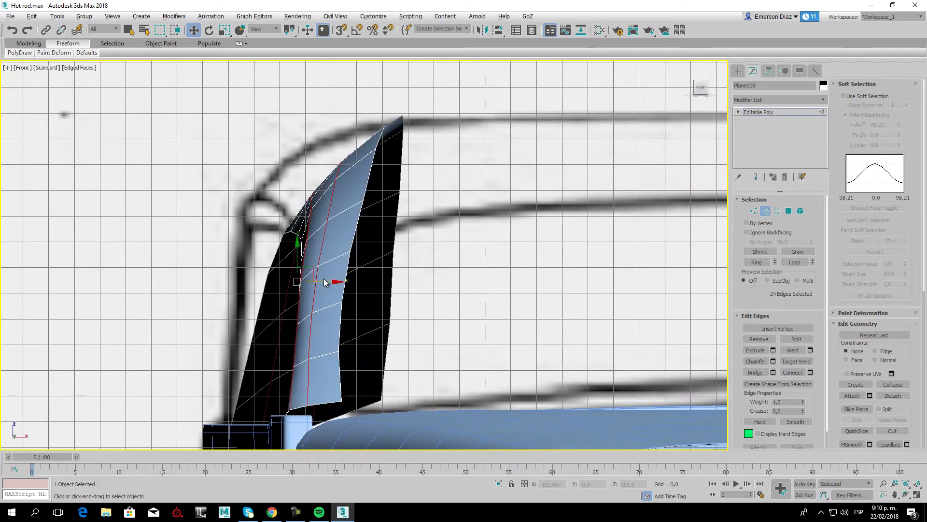
{"action": "mouse_move", "coordinate": [347, 274]}
{"action": "middle_mouse_down", "text": "alt"}
{"action": "mouse_move", "coordinate": [415, 320]}
{"action": "mouse_move", "coordinate": [514, 319]}
{"action": "mouse_move", "coordinate": [623, 165]}
{"action": "middle_mouse_up", "text": "alt"}
From the Back view, lower the pillar's top-corner vertices onto the roof outline.
{"action": "left_click", "coordinate": [697, 87]}
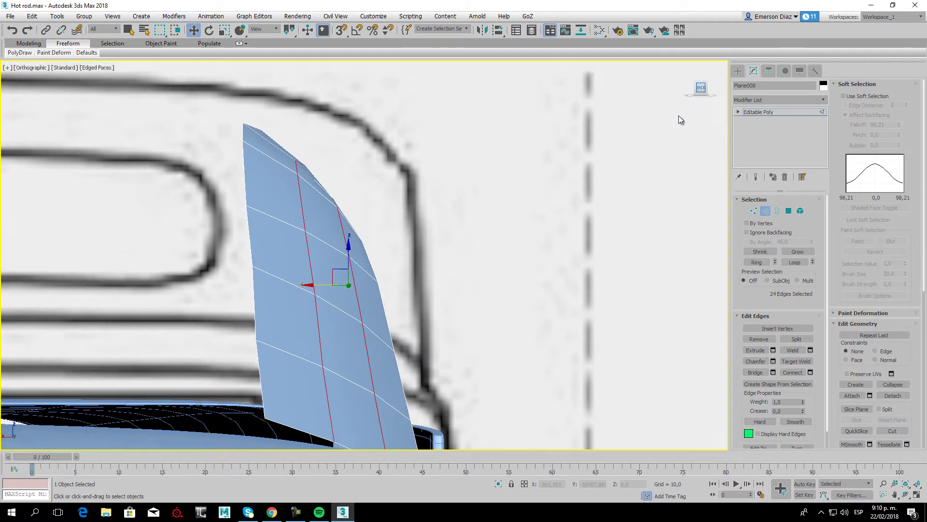
{"action": "left_click", "coordinate": [753, 210]}
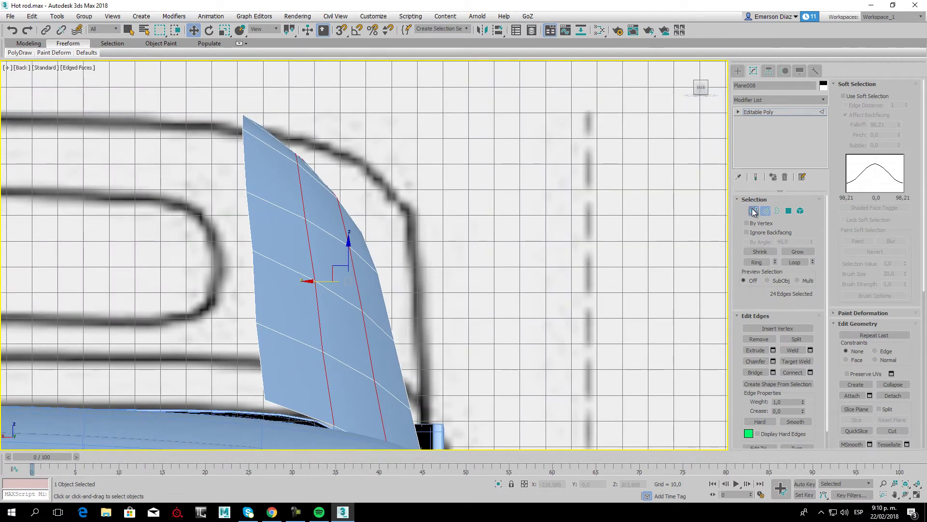
{"action": "scroll", "coordinate": [492, 247], "scroll_direction": "down", "scroll_amount": 2}
{"action": "scroll", "coordinate": [493, 246], "scroll_direction": "down", "scroll_amount": 2}
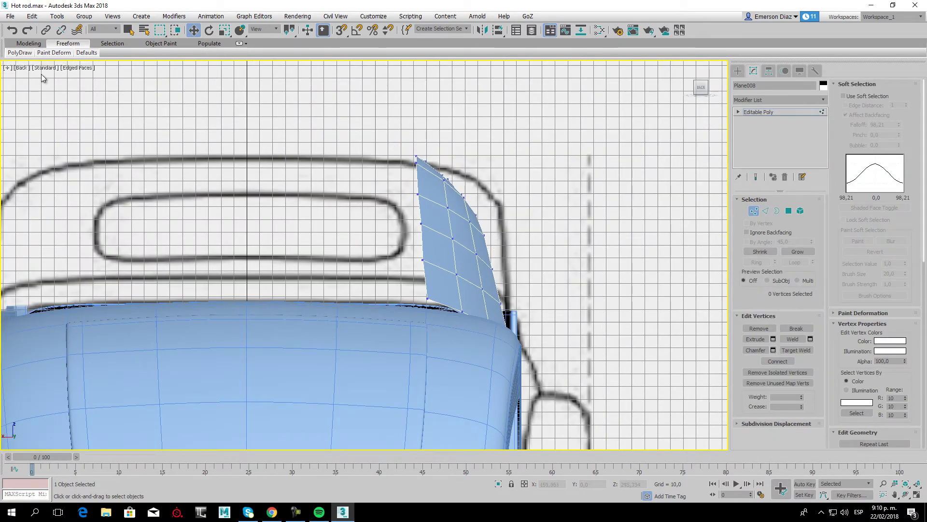
{"action": "left_click", "coordinate": [22, 68]}
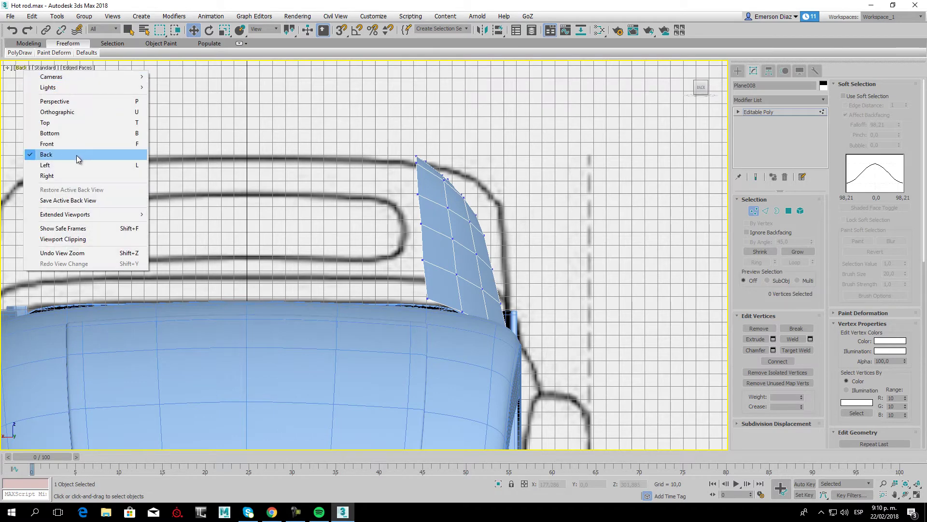
{"action": "left_click", "coordinate": [54, 155]}
{"action": "middle_click_drag", "start_coordinate": [476, 271], "coordinate": [445, 262]}
{"action": "scroll", "coordinate": [464, 241], "scroll_direction": "up", "scroll_amount": 2}
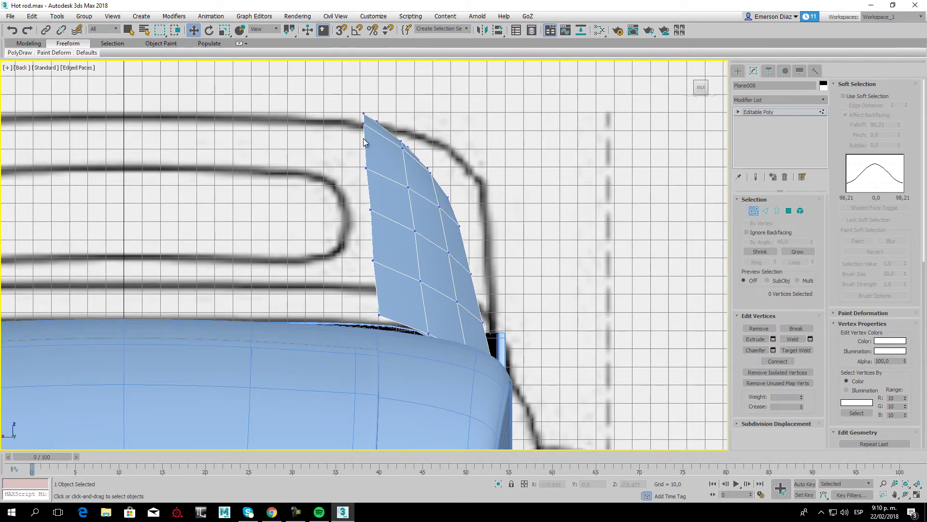
{"action": "left_click_drag", "start_coordinate": [345, 106], "coordinate": [382, 138]}
{"action": "left_click_drag", "start_coordinate": [380, 104], "coordinate": [382, 110]}
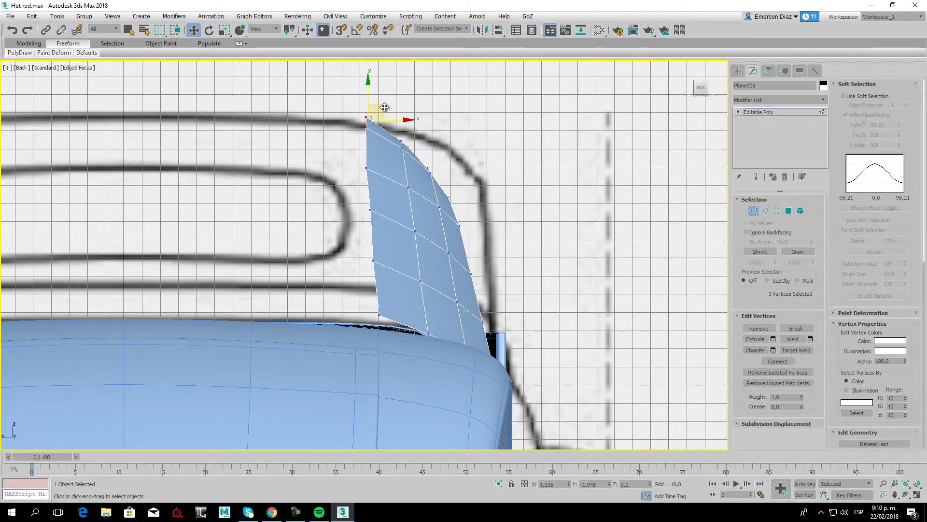
{"action": "left_click", "coordinate": [485, 196]}
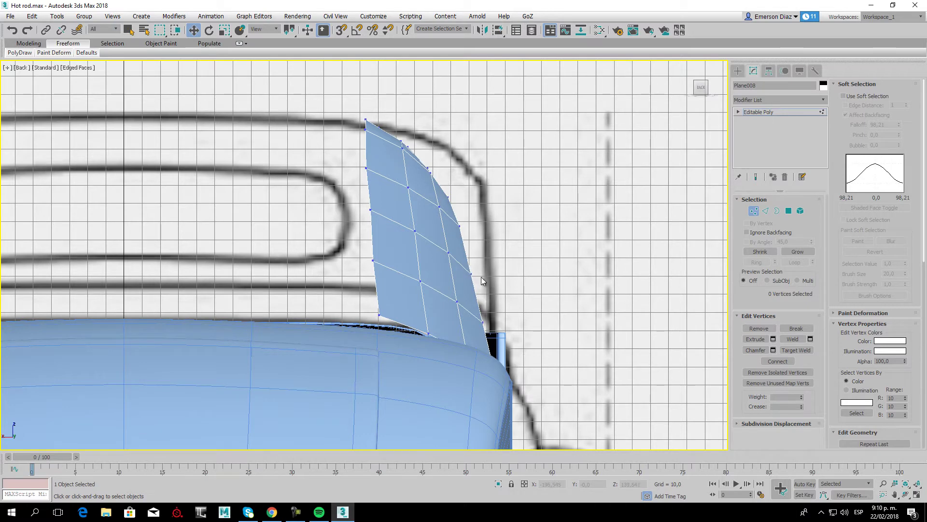
Return to the Front view with the grid hidden, framed on the pillar.
{"action": "scroll", "coordinate": [482, 280], "scroll_direction": "down", "scroll_amount": 4}
{"action": "key", "text": "f"}
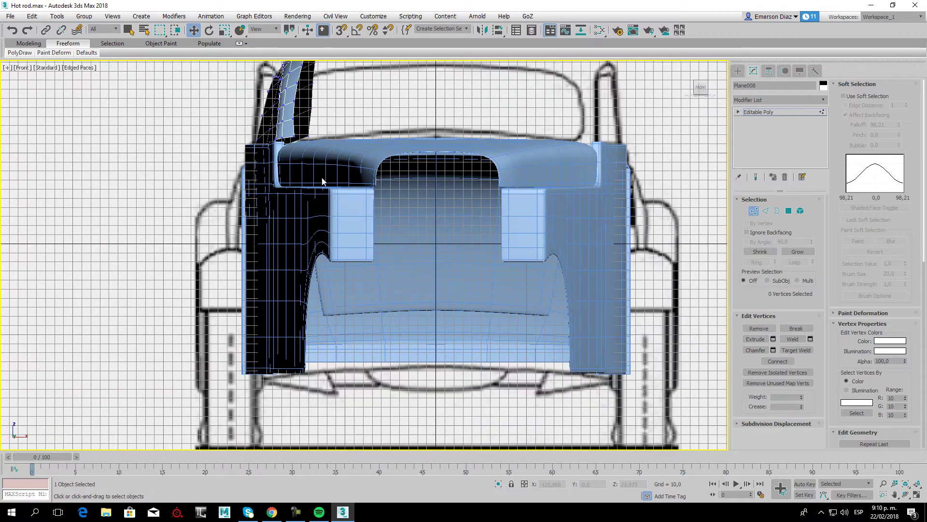
{"action": "scroll", "coordinate": [324, 181], "scroll_direction": "up", "scroll_amount": 2}
{"action": "scroll", "coordinate": [312, 230], "scroll_direction": "up", "scroll_amount": 2}
{"action": "key", "text": "g"}
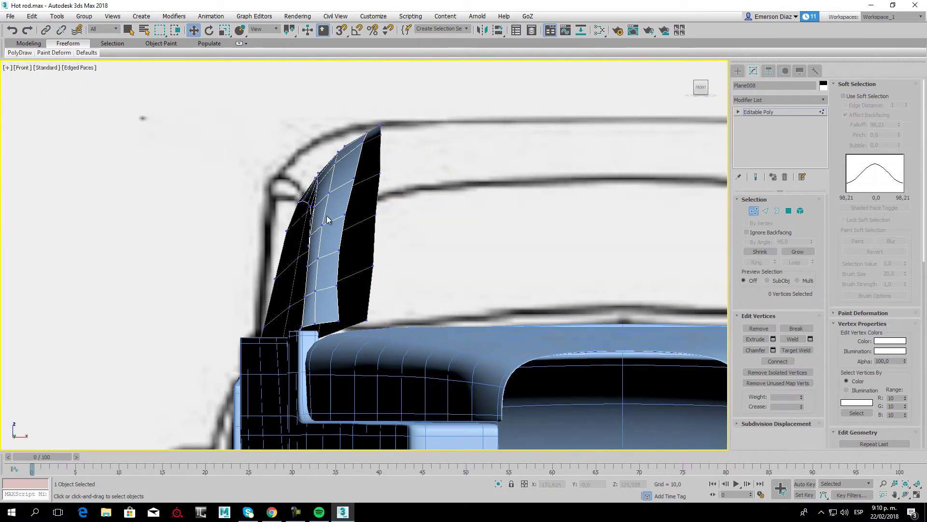
{"action": "middle_click_drag", "start_coordinate": [328, 215], "coordinate": [334, 278]}
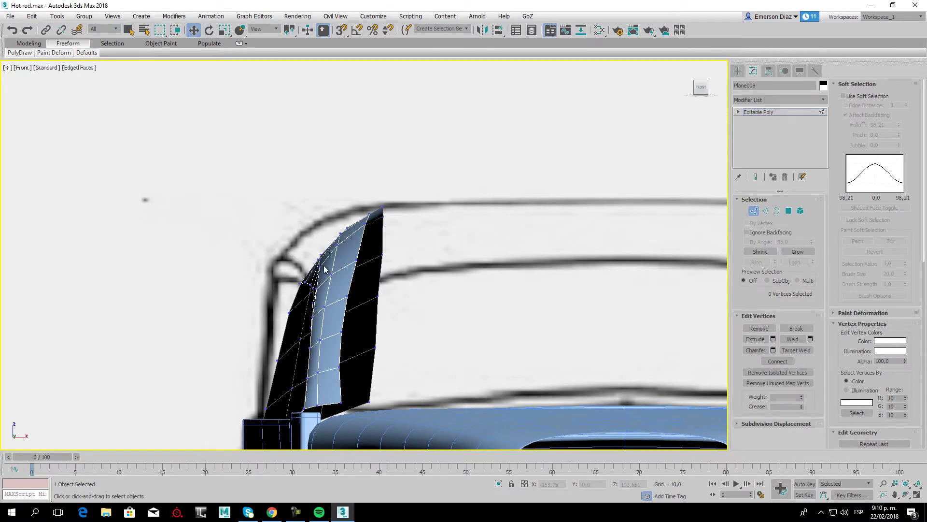
In the Left view, move a roof-corner vertex onto the side blueprint outline.
{"action": "key", "text": "l"}
{"action": "scroll", "coordinate": [424, 313], "scroll_direction": "down", "scroll_amount": 3}
{"action": "scroll", "coordinate": [425, 312], "scroll_direction": "down", "scroll_amount": 5}
{"action": "scroll", "coordinate": [280, 149], "scroll_direction": "up", "scroll_amount": 6}
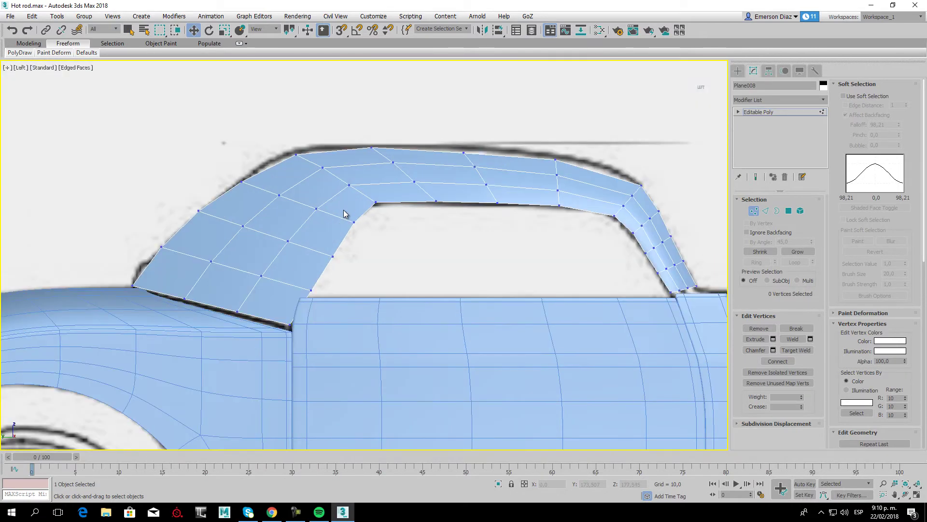
{"action": "left_click", "coordinate": [295, 154]}
{"action": "left_click_drag", "start_coordinate": [319, 156], "coordinate": [314, 154]}
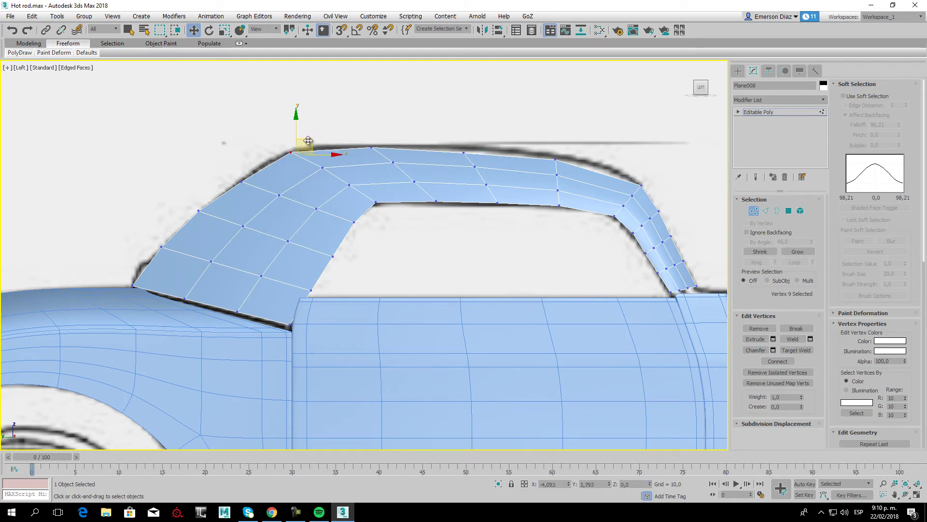
{"action": "left_click", "coordinate": [370, 136]}
{"action": "left_click", "coordinate": [322, 167]}
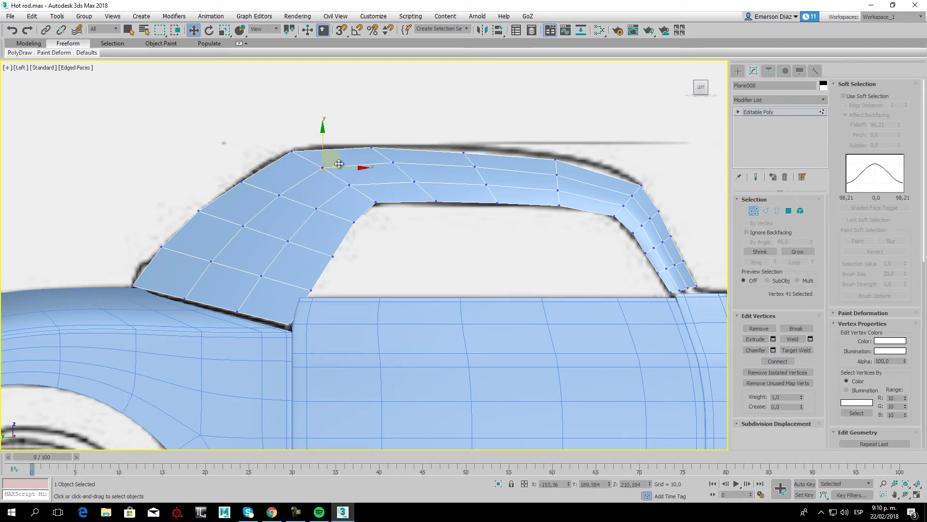
{"action": "middle_click_drag", "start_coordinate": [637, 200], "coordinate": [630, 202]}
{"action": "scroll", "coordinate": [630, 201], "scroll_direction": "up", "scroll_amount": 5}
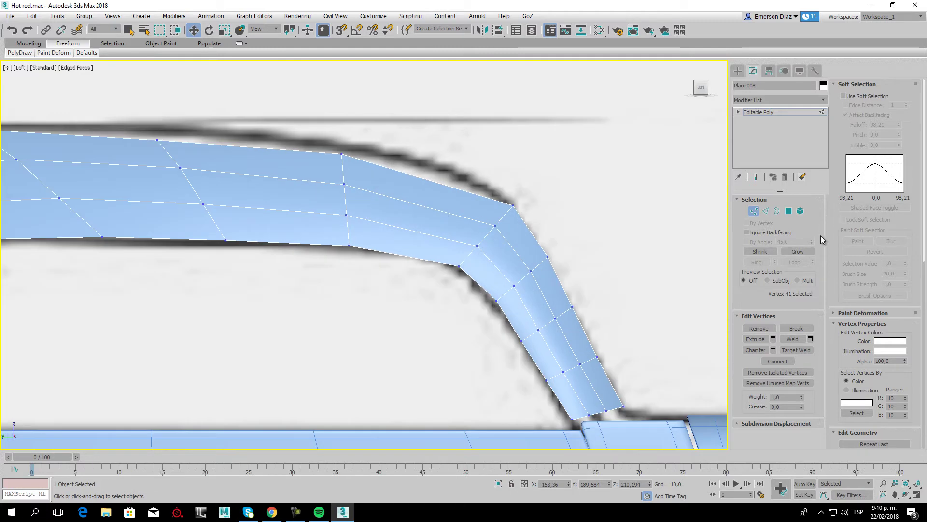
Connect a ring of four roof edges with a single crossing edge.
{"action": "key", "text": "2"}
{"action": "left_click", "coordinate": [421, 176], "text": "shift"}
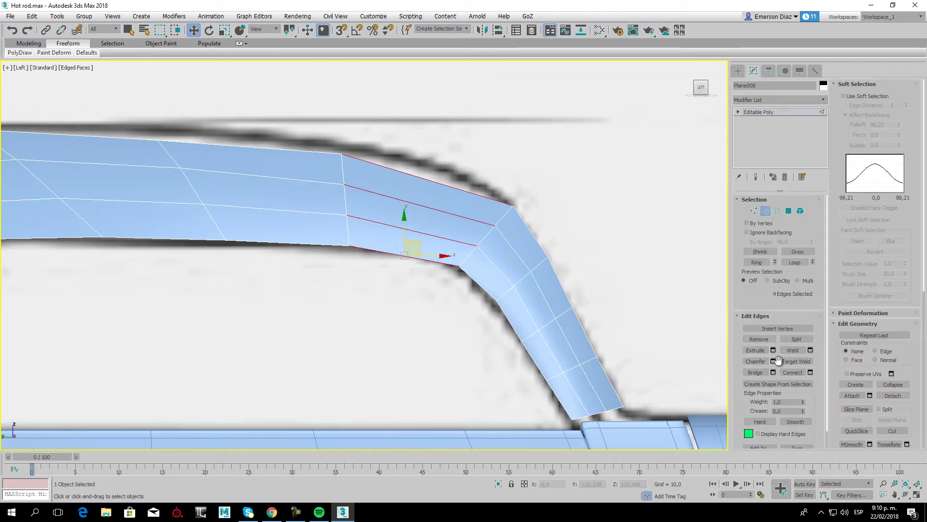
{"action": "left_click", "coordinate": [793, 372]}
{"action": "middle_click_drag", "start_coordinate": [350, 268], "coordinate": [475, 268]}
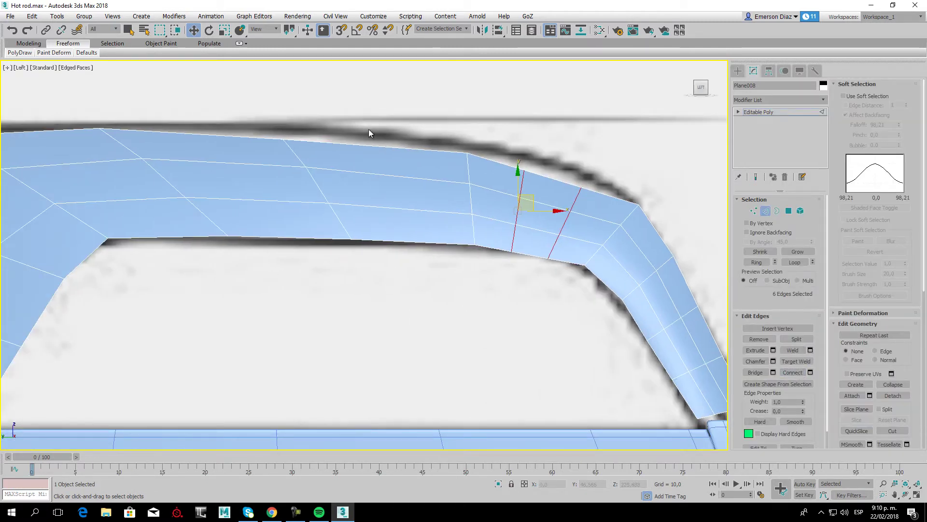
{"action": "left_click", "coordinate": [396, 175], "text": "shift"}
{"action": "left_click", "coordinate": [783, 374]}
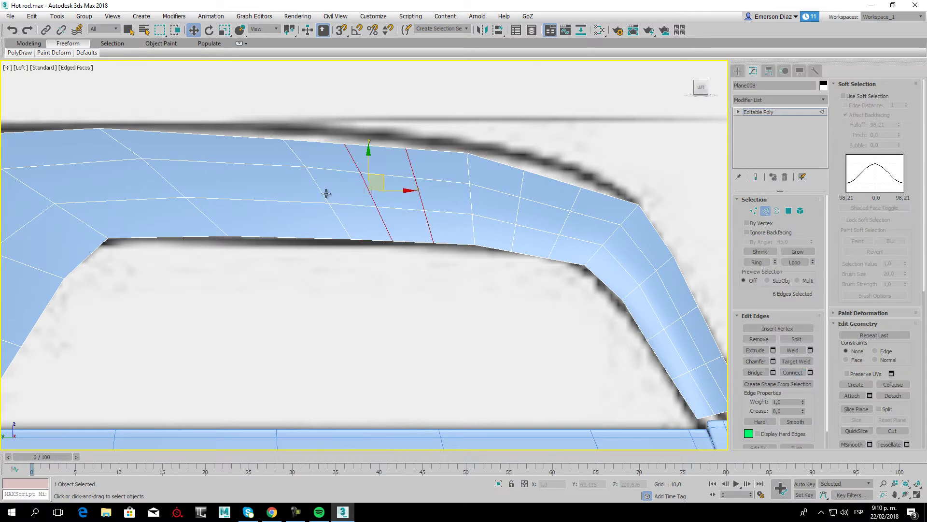
{"action": "key", "text": "ctrl+z"}
{"action": "key", "text": "ctrl+z"}
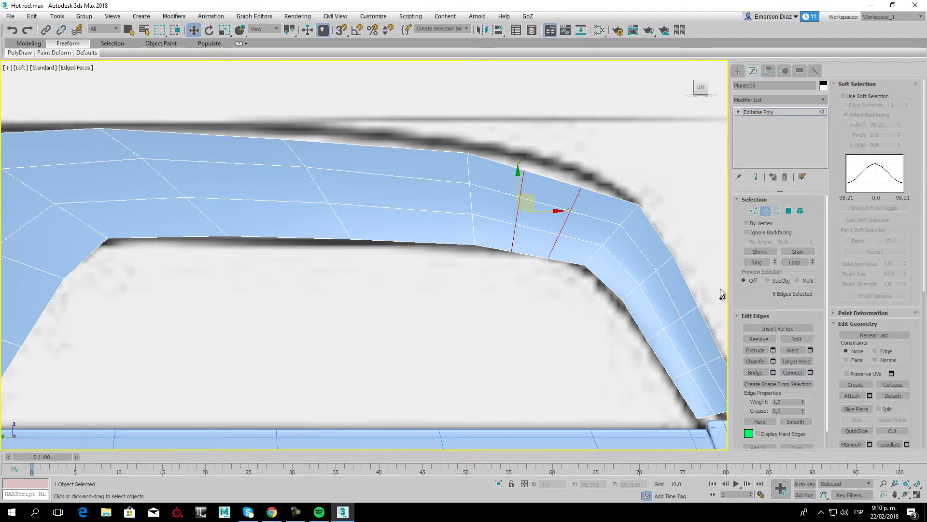
{"action": "key", "text": "ctrl+z"}
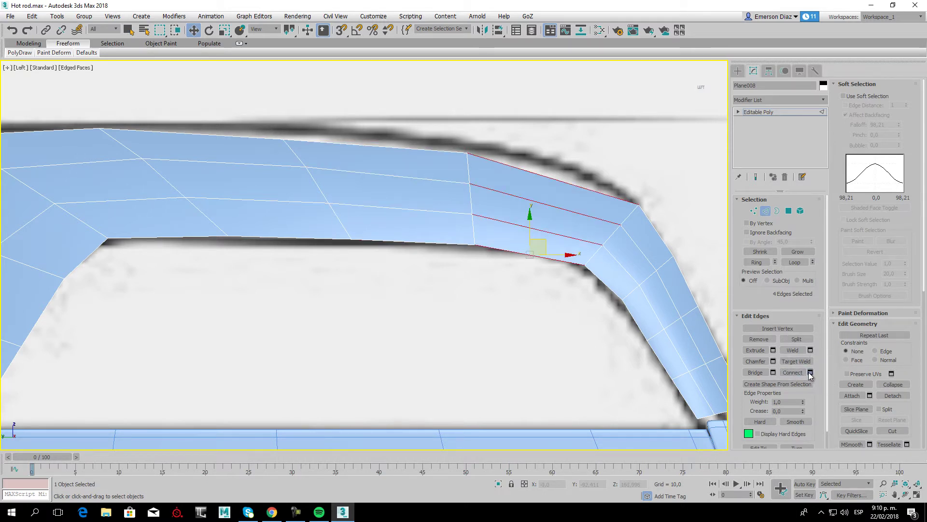
{"action": "left_click", "coordinate": [810, 372]}
{"action": "left_click", "coordinate": [372, 306]}
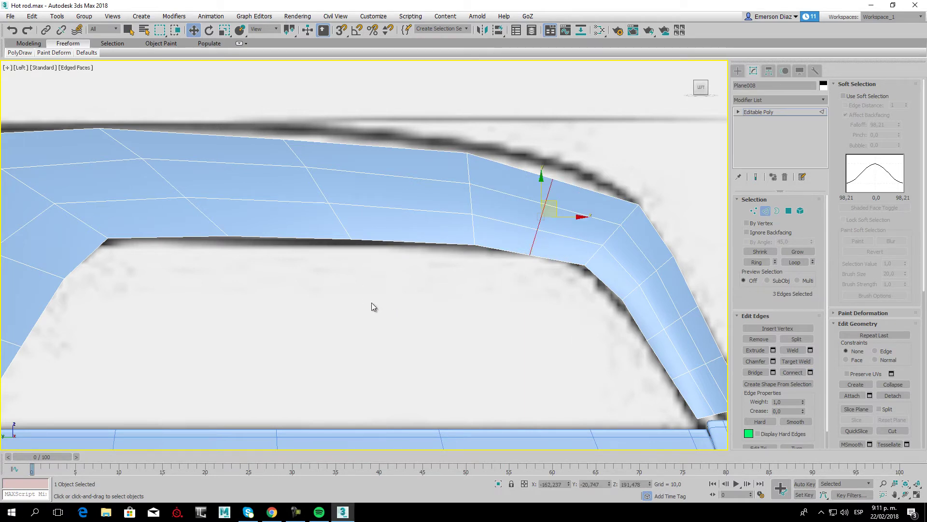
{"action": "key", "text": "ctrl+z"}
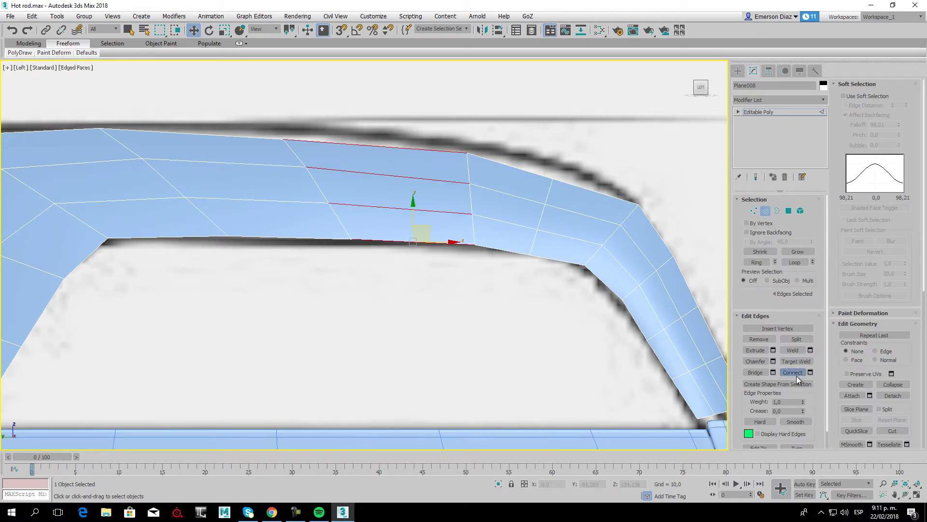
{"action": "left_click", "coordinate": [796, 376]}
Add cross edges through the four-edge rings of the roof's front and next sections.
{"action": "left_click_drag", "start_coordinate": [288, 295], "coordinate": [257, 254]}
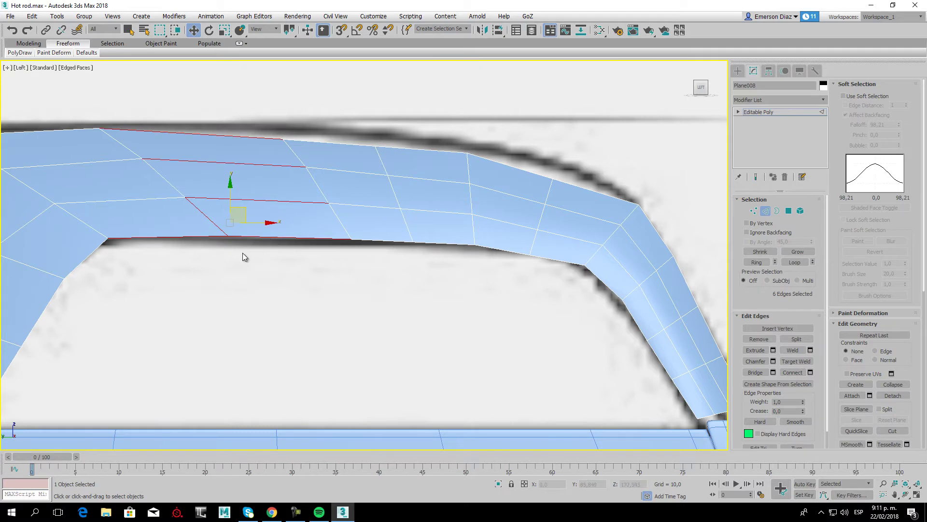
{"action": "key", "text": "ctrl+z"}
{"action": "left_click", "coordinate": [288, 238], "text": "ctrl"}
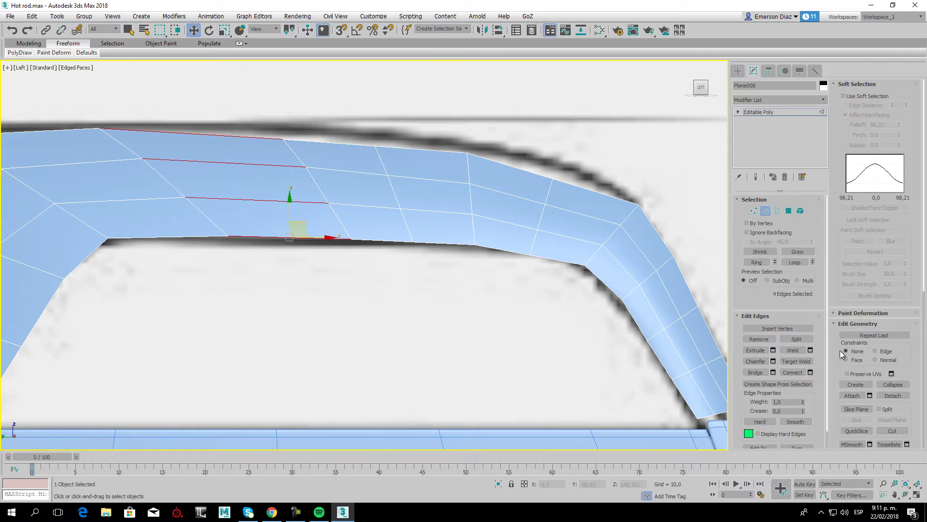
{"action": "left_click", "coordinate": [795, 373]}
{"action": "scroll", "coordinate": [222, 279], "scroll_direction": "down", "scroll_amount": 2}
{"action": "scroll", "coordinate": [238, 170], "scroll_direction": "up", "scroll_amount": 3}
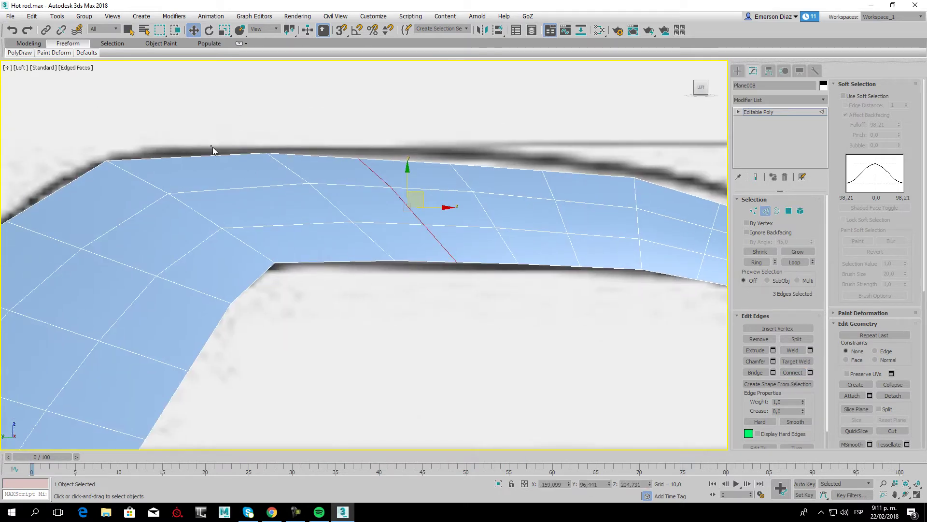
{"action": "left_click", "coordinate": [218, 157]}
{"action": "left_click", "coordinate": [236, 188], "text": "ctrl"}
{"action": "left_click", "coordinate": [334, 263], "text": "ctrl"}
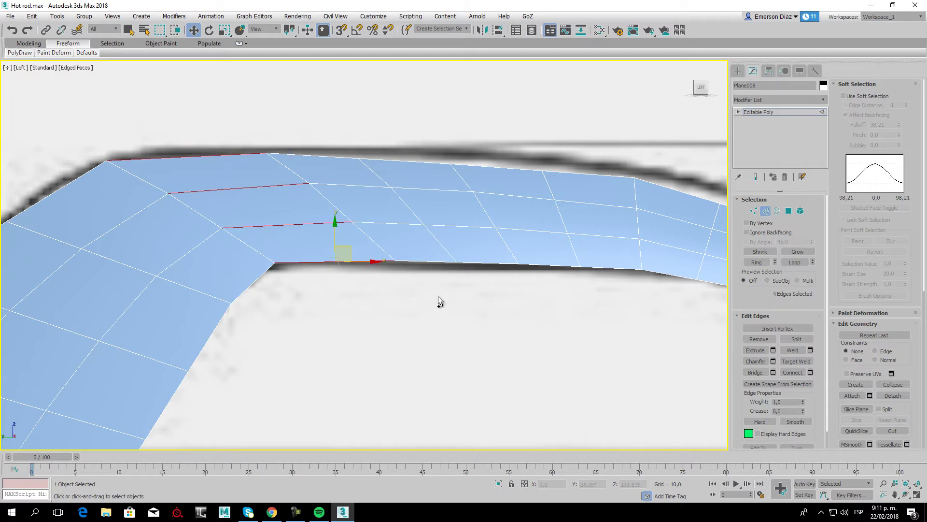
{"action": "left_click", "coordinate": [795, 372]}
{"action": "scroll", "coordinate": [338, 271], "scroll_direction": "down", "scroll_amount": 4}
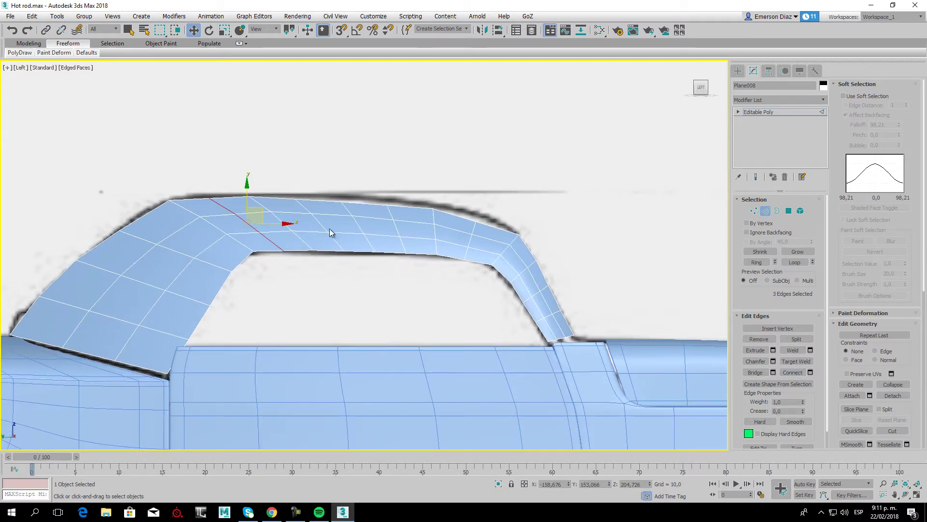
{"action": "scroll", "coordinate": [485, 224], "scroll_direction": "up", "scroll_amount": 2}
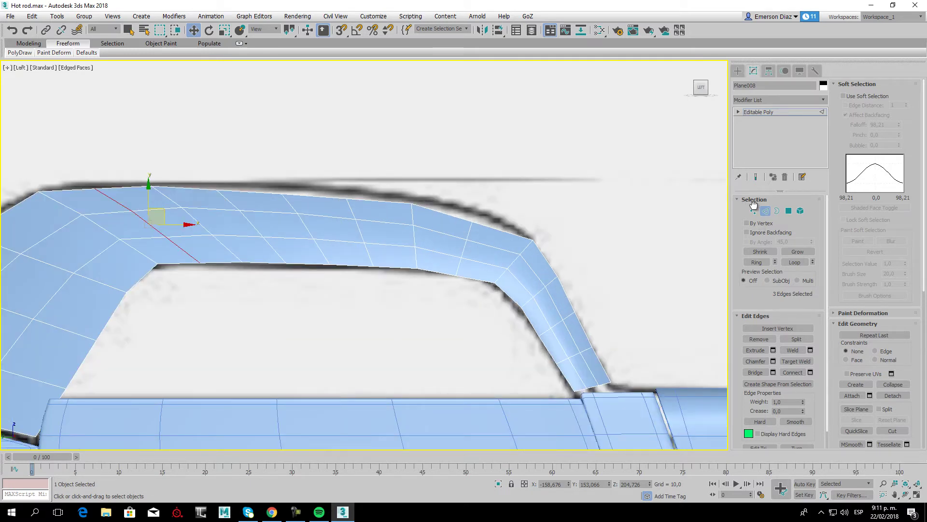
Switch to Vertex mode and select columns of roof-strip vertices.
{"action": "key", "text": "1"}
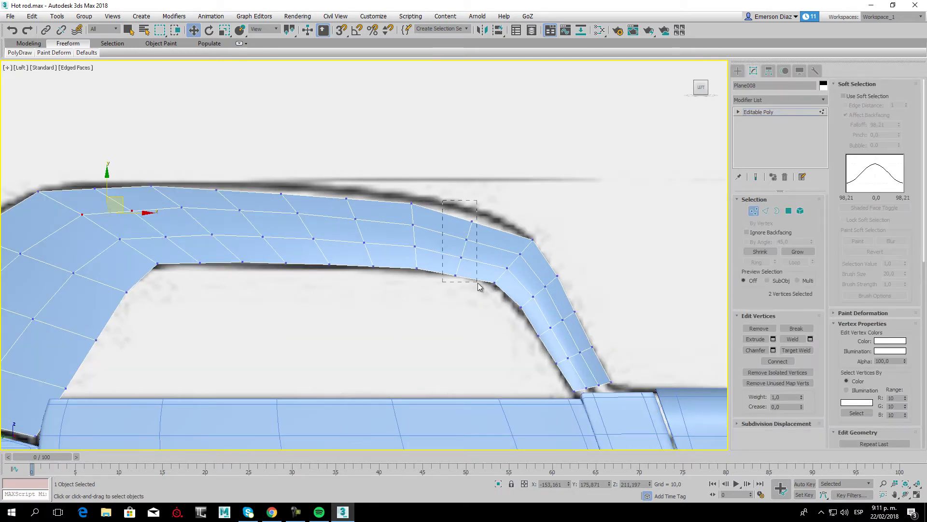
{"action": "left_click_drag", "start_coordinate": [478, 286], "coordinate": [477, 282]}
{"action": "left_click_drag", "start_coordinate": [388, 185], "coordinate": [425, 282]}
{"action": "mouse_move", "coordinate": [344, 277]}
{"action": "left_mouse_down"}
{"action": "mouse_move", "coordinate": [379, 193]}
{"action": "mouse_move", "coordinate": [367, 214]}
{"action": "left_mouse_up"}
{"action": "left_click", "coordinate": [312, 188]}
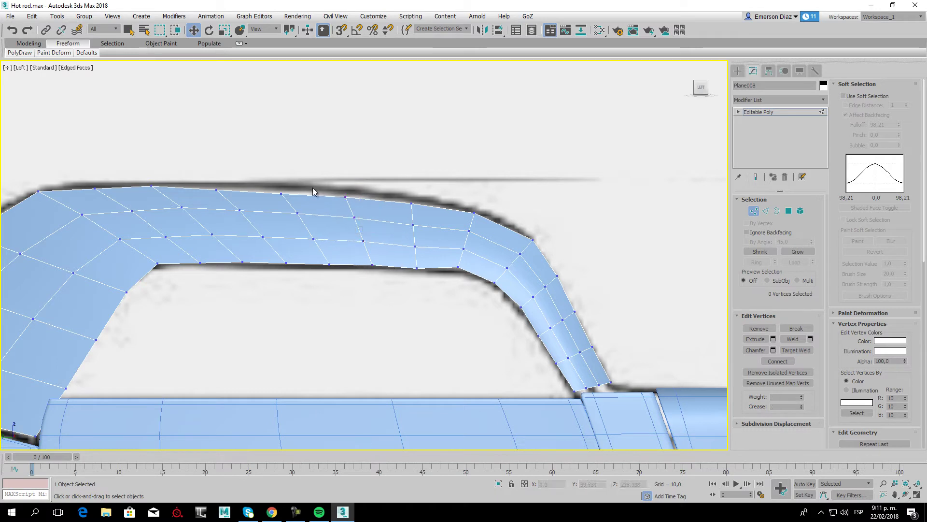
Lower the rear bend's lower-edge vertices onto the side blueprint roof outline.
{"action": "middle_click_drag", "start_coordinate": [292, 204], "coordinate": [402, 214]}
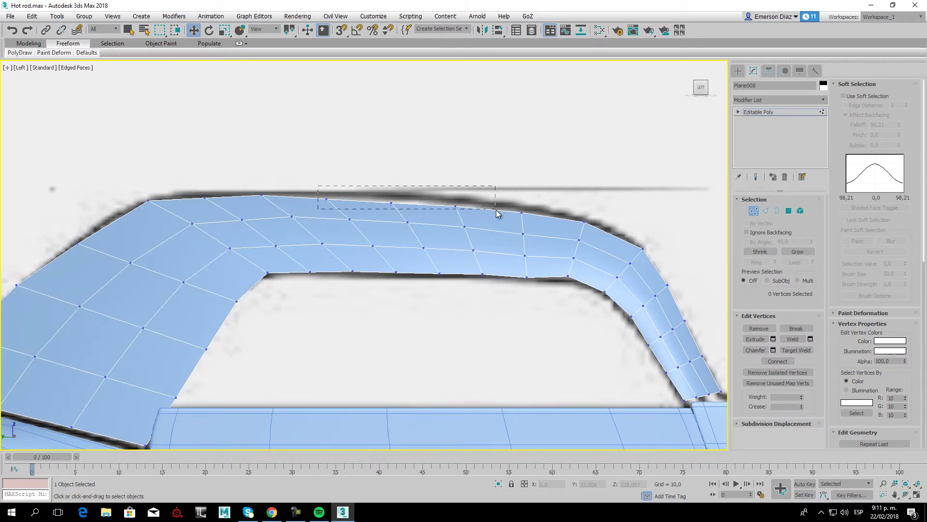
{"action": "middle_click_drag", "start_coordinate": [596, 267], "coordinate": [493, 257]}
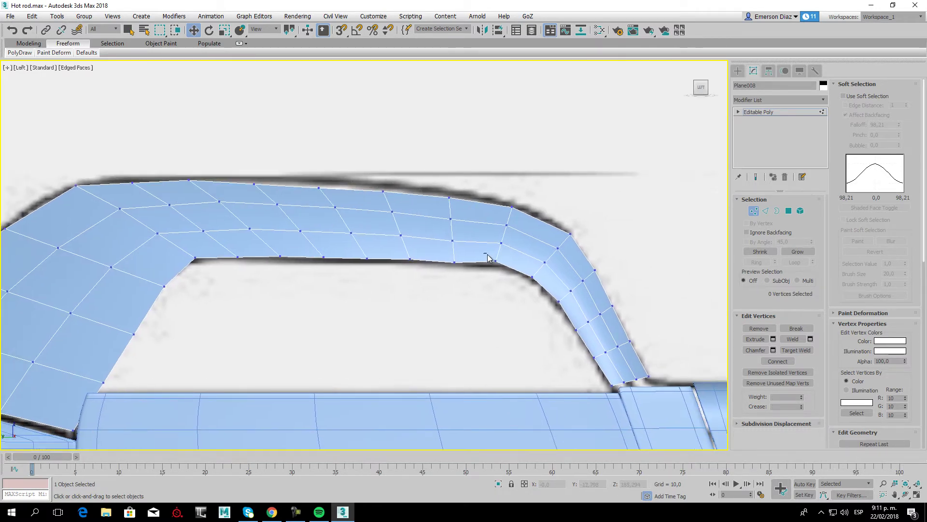
{"action": "left_click", "coordinate": [495, 261]}
{"action": "left_click_drag", "start_coordinate": [510, 247], "coordinate": [516, 234]}
{"action": "left_click", "coordinate": [490, 240]}
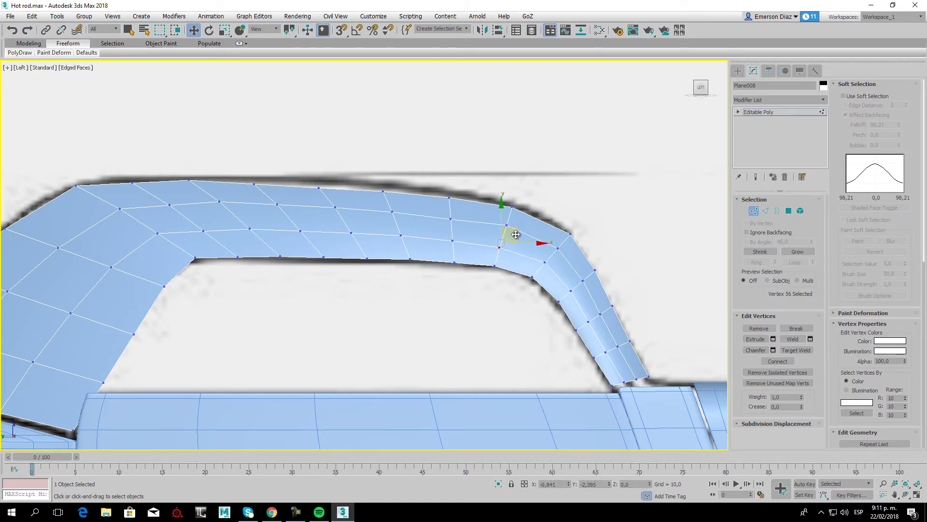
{"action": "key", "text": "ctrl+d"}
{"action": "scroll", "coordinate": [459, 263], "scroll_direction": "down", "scroll_amount": 2}
{"action": "scroll", "coordinate": [431, 243], "scroll_direction": "down", "scroll_amount": 2}
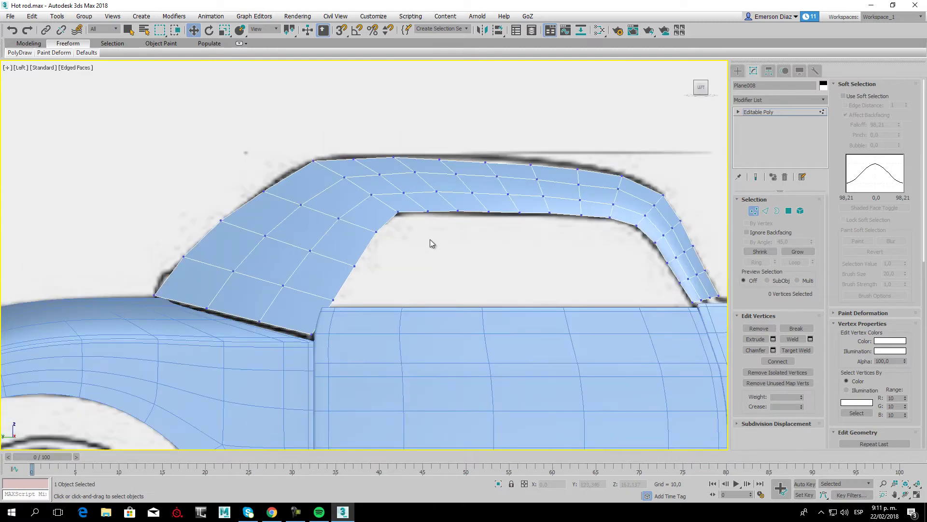
Go to the Front blueprint view and frame the windshield pillar.
{"action": "key", "text": "p"}
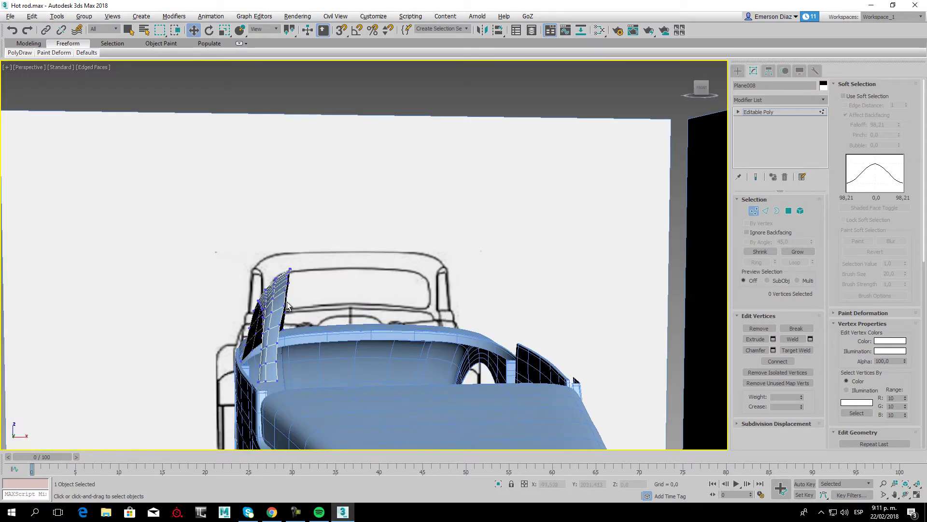
{"action": "scroll", "coordinate": [288, 304], "scroll_direction": "up", "scroll_amount": 2}
{"action": "scroll", "coordinate": [288, 305], "scroll_direction": "down", "scroll_amount": 2}
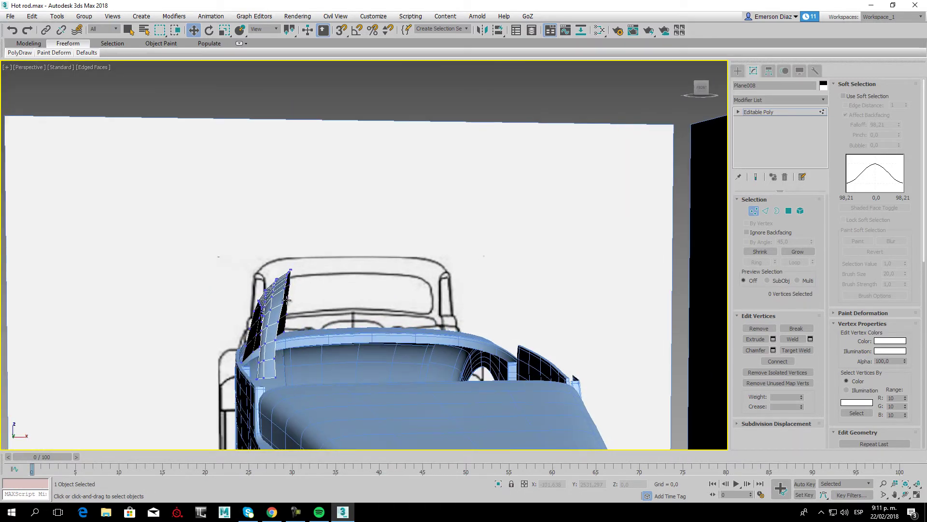
{"action": "key", "text": "f"}
{"action": "scroll", "coordinate": [291, 320], "scroll_direction": "down", "scroll_amount": 3}
{"action": "scroll", "coordinate": [277, 284], "scroll_direction": "up", "scroll_amount": 2}
{"action": "scroll", "coordinate": [221, 331], "scroll_direction": "up", "scroll_amount": 3}
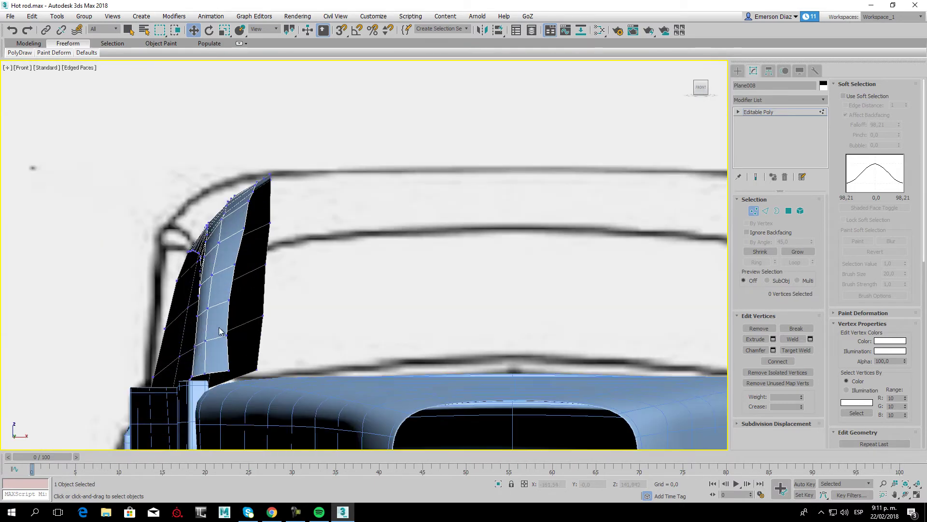
{"action": "middle_click_drag", "start_coordinate": [221, 331], "coordinate": [288, 329]}
Nudge the pillar's lower vertex right onto the front blueprint line, then select its top corner vertex.
{"action": "left_click", "coordinate": [287, 319]}
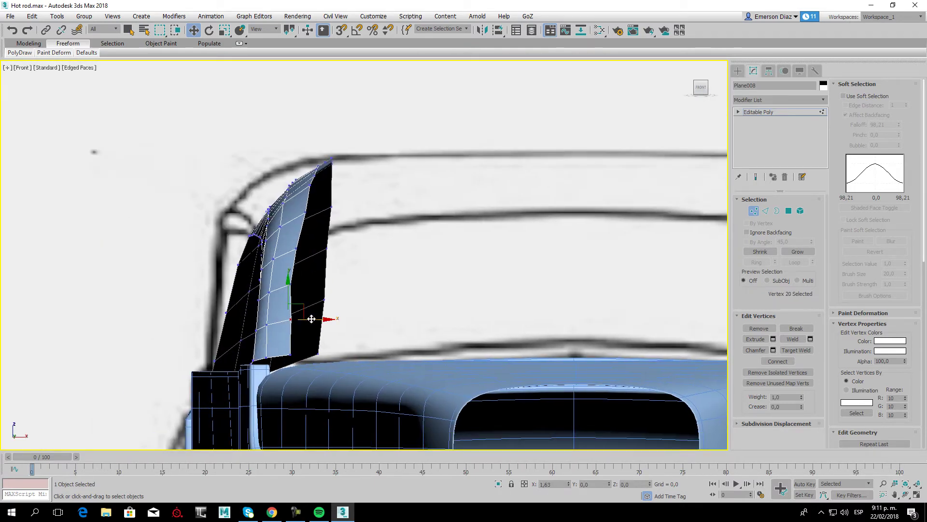
{"action": "left_click", "coordinate": [293, 284], "text": "ctrl"}
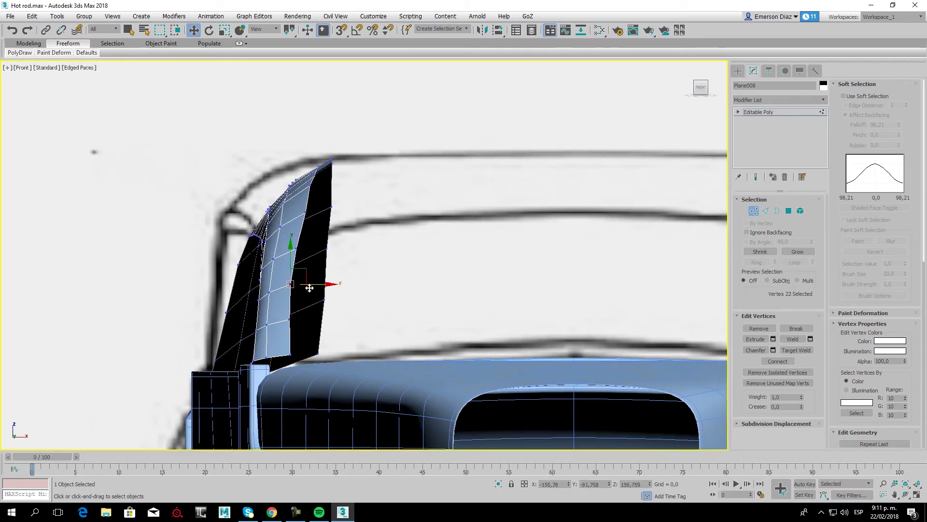
{"action": "left_click", "coordinate": [289, 319]}
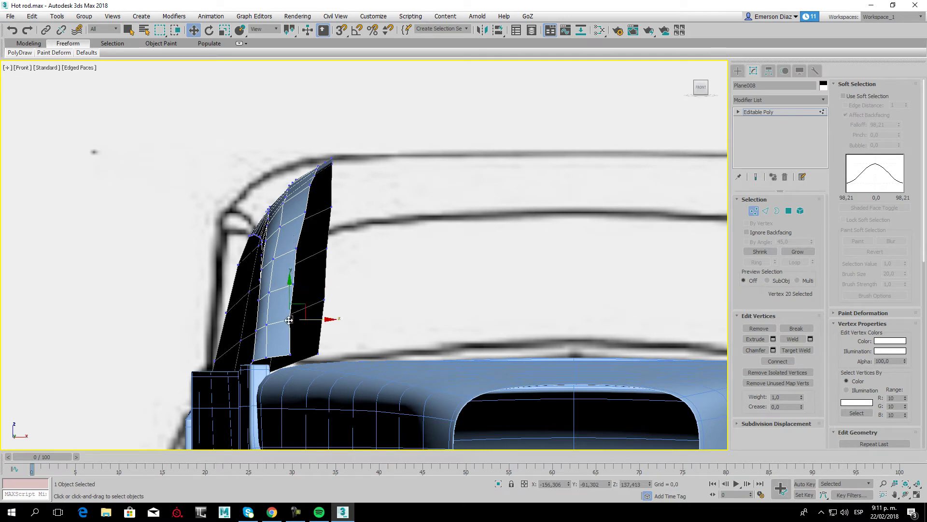
{"action": "left_click_drag", "start_coordinate": [314, 320], "coordinate": [317, 320]}
{"action": "left_click_drag", "start_coordinate": [305, 211], "coordinate": [338, 160], "text": "ctrl"}
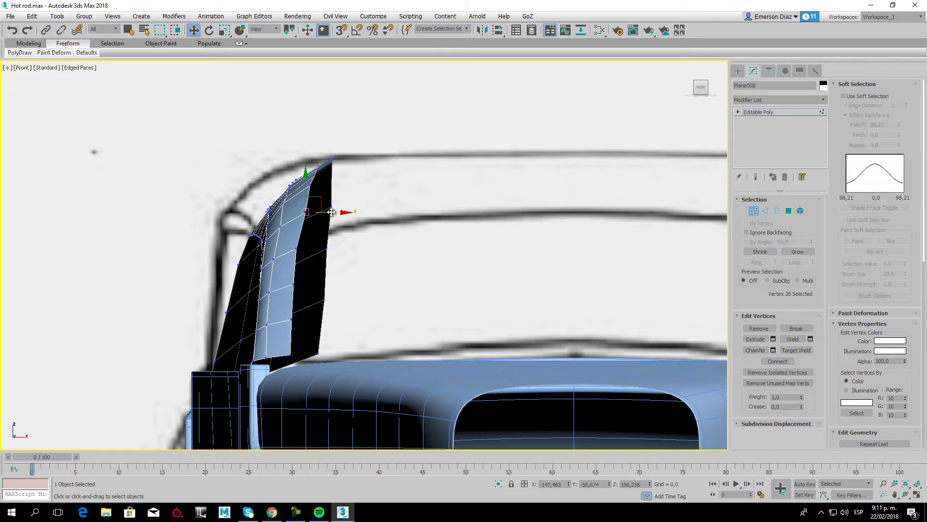
{"action": "scroll", "coordinate": [344, 264], "scroll_direction": "down", "scroll_amount": 2}
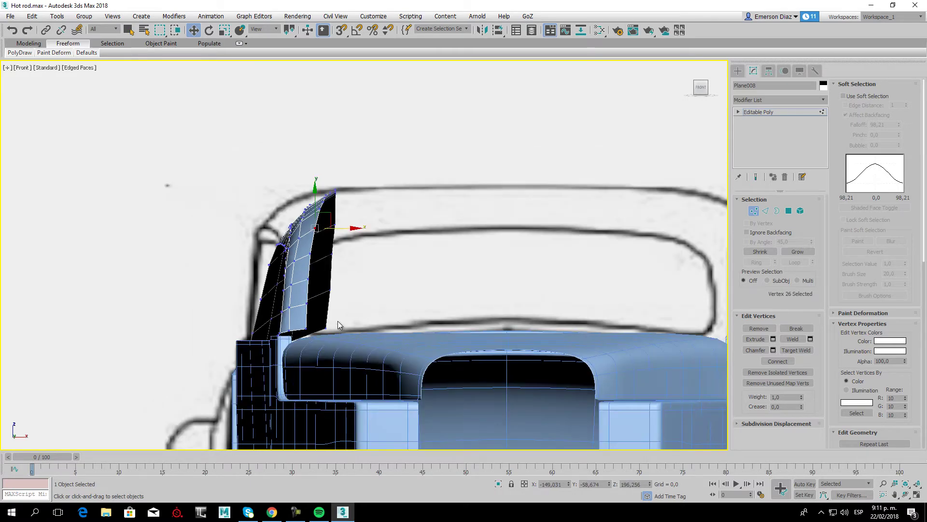
{"action": "middle_click_drag", "start_coordinate": [333, 303], "coordinate": [463, 332], "text": "alt"}
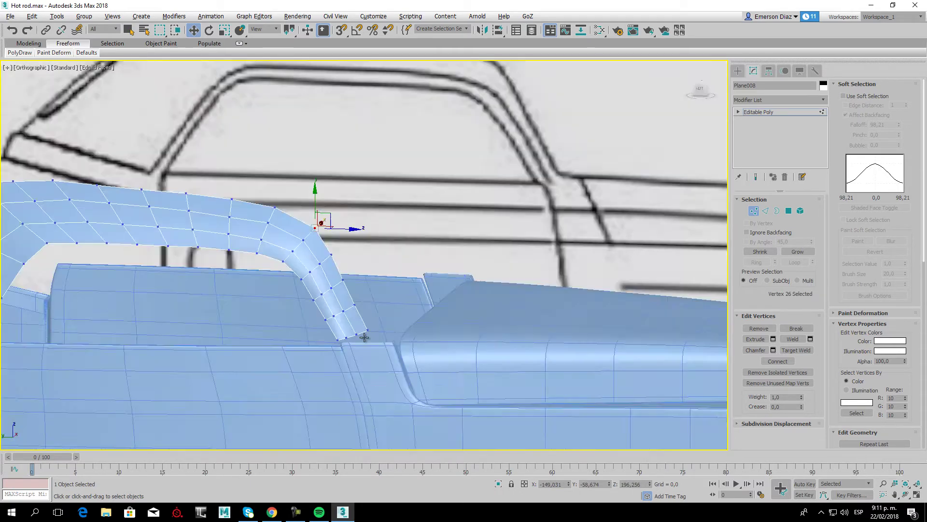
{"action": "left_click", "coordinate": [700, 89]}
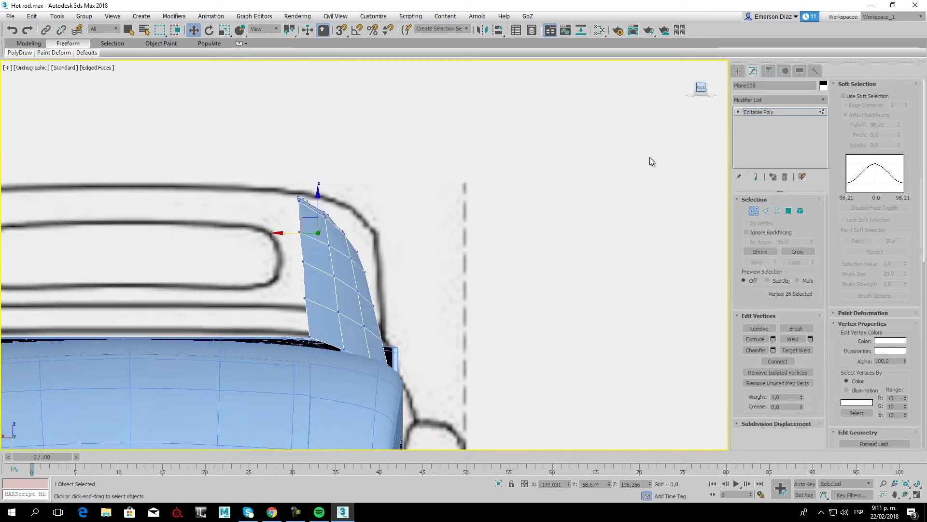
{"action": "left_click", "coordinate": [471, 289]}
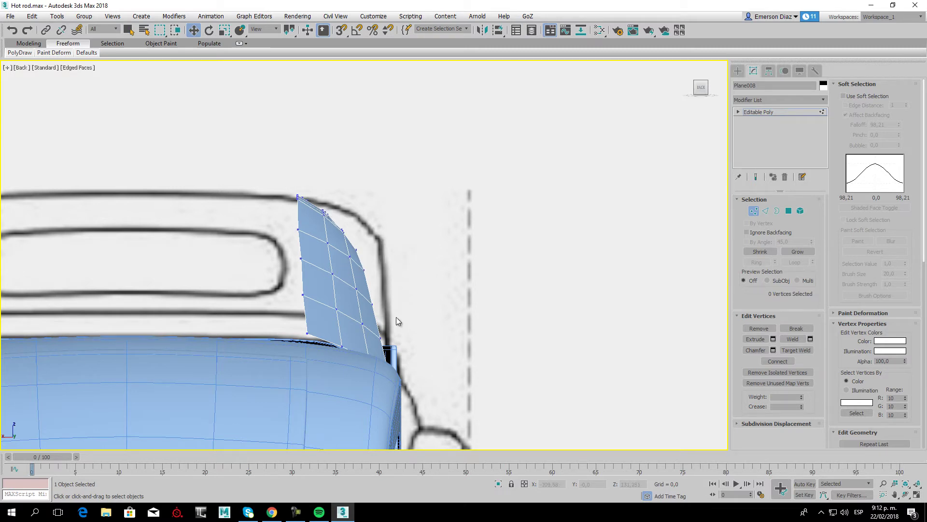
{"action": "scroll", "coordinate": [318, 309], "scroll_direction": "down", "scroll_amount": 4}
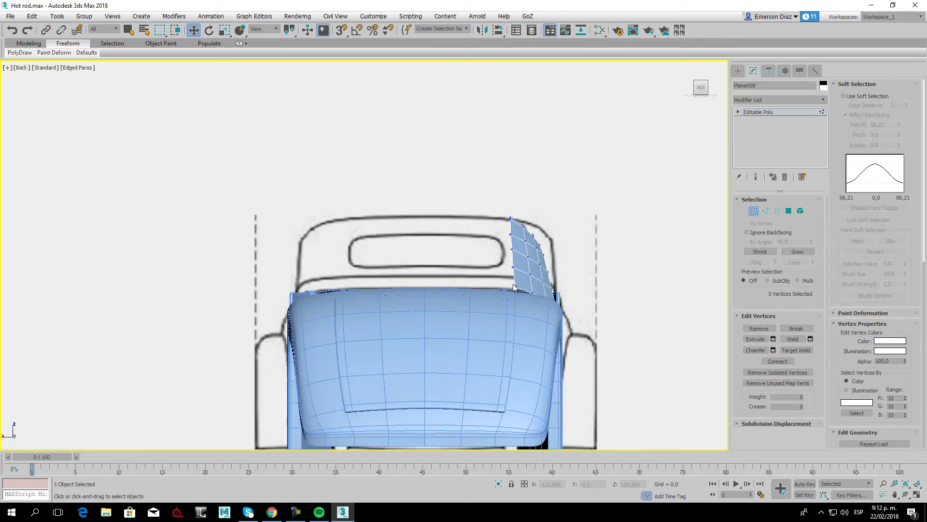
{"action": "scroll", "coordinate": [418, 275], "scroll_direction": "up", "scroll_amount": 1}
{"action": "scroll", "coordinate": [419, 276], "scroll_direction": "up", "scroll_amount": 2}
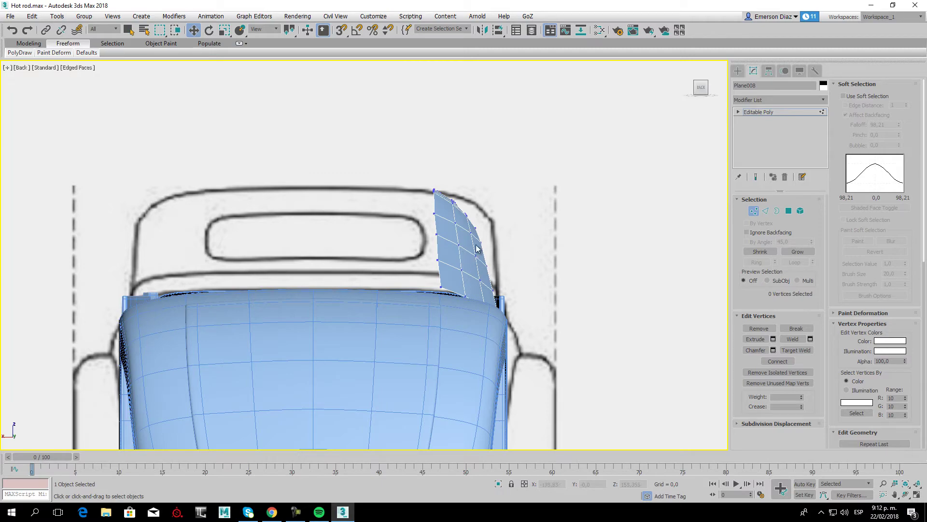
{"action": "key", "text": "p"}
{"action": "mouse_move", "coordinate": [476, 248]}
{"action": "middle_mouse_down", "text": "alt"}
{"action": "mouse_move", "coordinate": [441, 289]}
{"action": "mouse_move", "coordinate": [326, 273]}
{"action": "mouse_move", "coordinate": [383, 278]}
{"action": "mouse_move", "coordinate": [348, 292]}
{"action": "mouse_move", "coordinate": [334, 314]}
{"action": "mouse_move", "coordinate": [496, 273]}
{"action": "mouse_move", "coordinate": [309, 304]}
{"action": "mouse_move", "coordinate": [343, 318]}
{"action": "mouse_move", "coordinate": [390, 254]}
{"action": "middle_mouse_up", "text": "alt"}
In the Top view, move the panel's left-edge vertices out to the blueprint.
{"action": "key", "text": "t"}
{"action": "scroll", "coordinate": [415, 253], "scroll_direction": "down", "scroll_amount": 3}
{"action": "scroll", "coordinate": [387, 239], "scroll_direction": "down", "scroll_amount": 3}
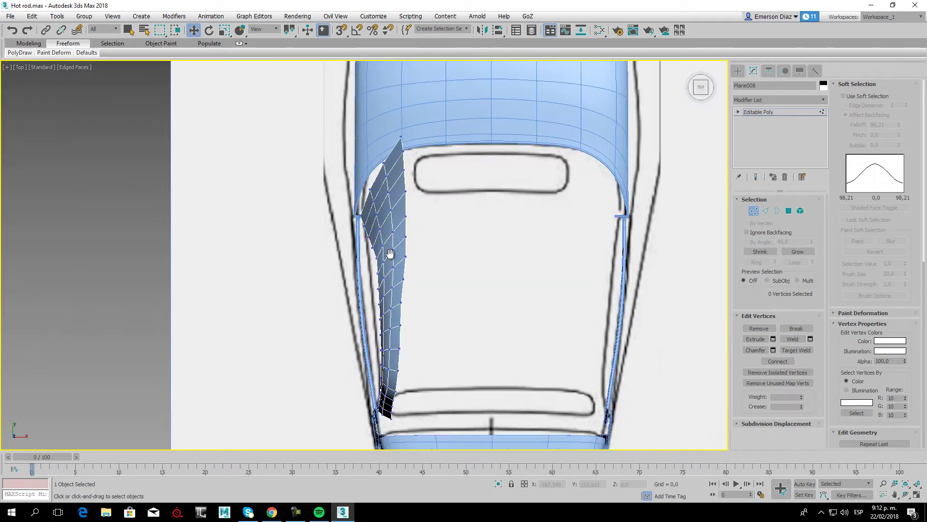
{"action": "scroll", "coordinate": [391, 253], "scroll_direction": "up", "scroll_amount": 5}
{"action": "left_click_drag", "start_coordinate": [373, 214], "coordinate": [392, 312]}
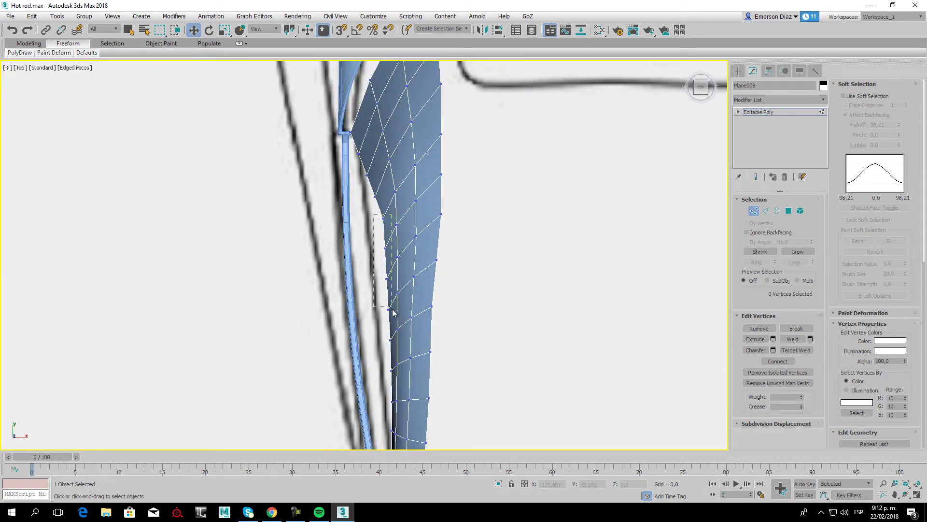
{"action": "left_click_drag", "start_coordinate": [392, 346], "coordinate": [392, 345]}
{"action": "left_click_drag", "start_coordinate": [412, 284], "coordinate": [397, 267]}
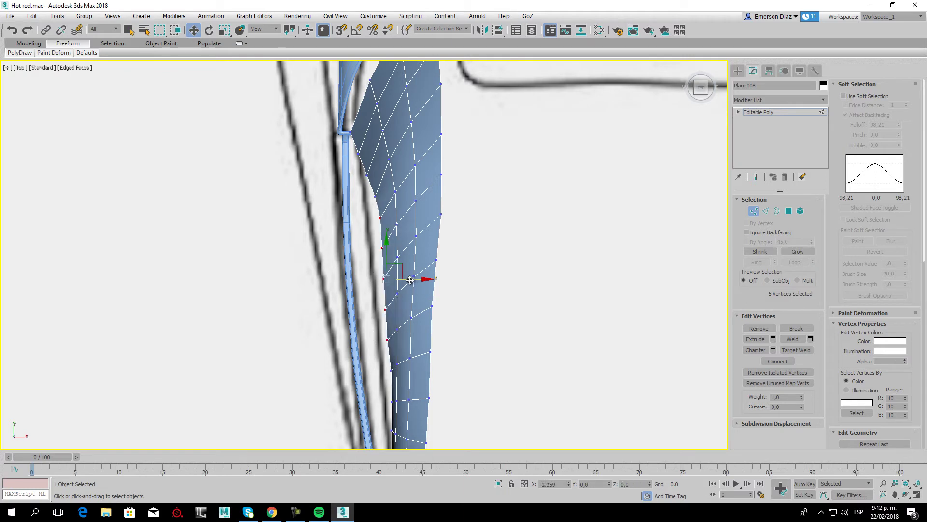
Shift an upper vertex and four edge vertices left onto the pillar outline.
{"action": "left_click", "coordinate": [374, 197]}
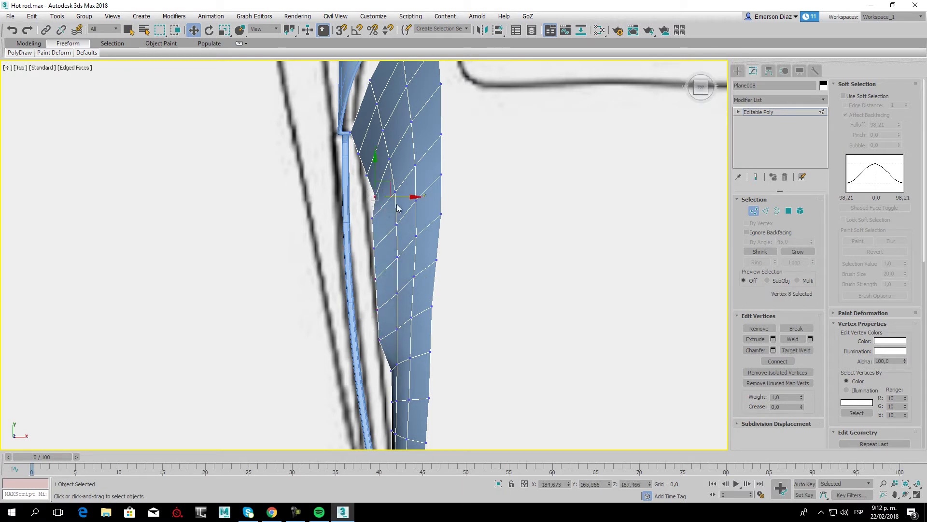
{"action": "left_click_drag", "start_coordinate": [374, 197], "coordinate": [361, 173]}
{"action": "left_click", "coordinate": [363, 174]}
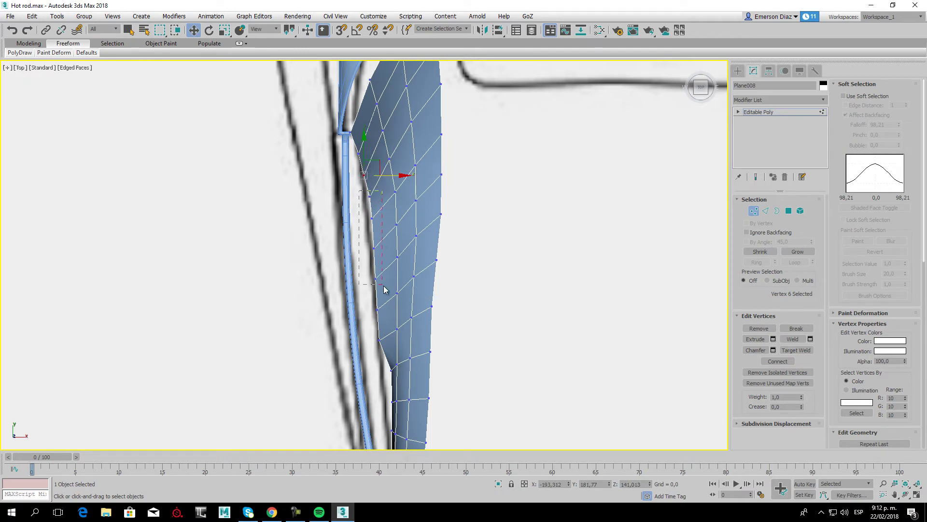
{"action": "left_click_drag", "start_coordinate": [385, 289], "coordinate": [384, 288]}
{"action": "left_click_drag", "start_coordinate": [402, 236], "coordinate": [395, 236]}
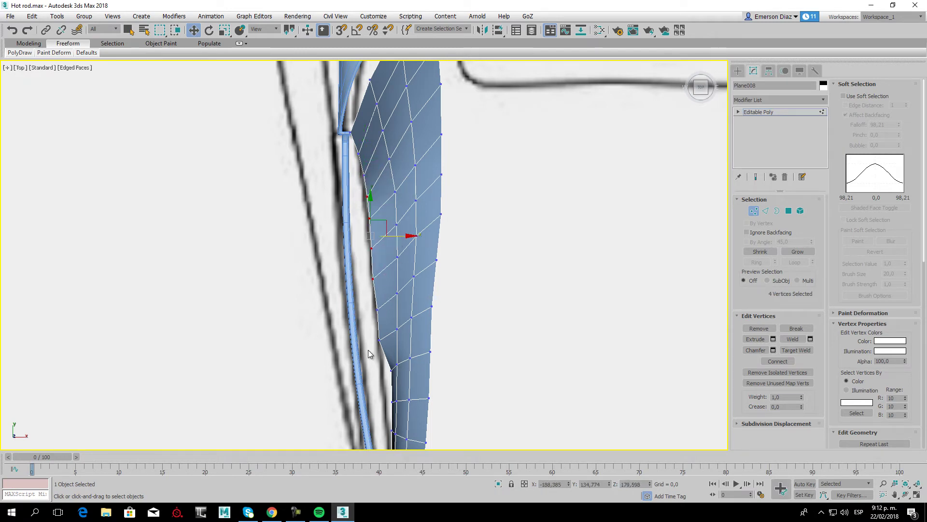
Higher up the pillar, move four left-edge vertices onto the blueprint line.
{"action": "middle_click_drag", "start_coordinate": [368, 349], "coordinate": [376, 226]}
{"action": "left_click_drag", "start_coordinate": [392, 253], "coordinate": [399, 251]}
{"action": "scroll", "coordinate": [404, 217], "scroll_direction": "up", "scroll_amount": 3}
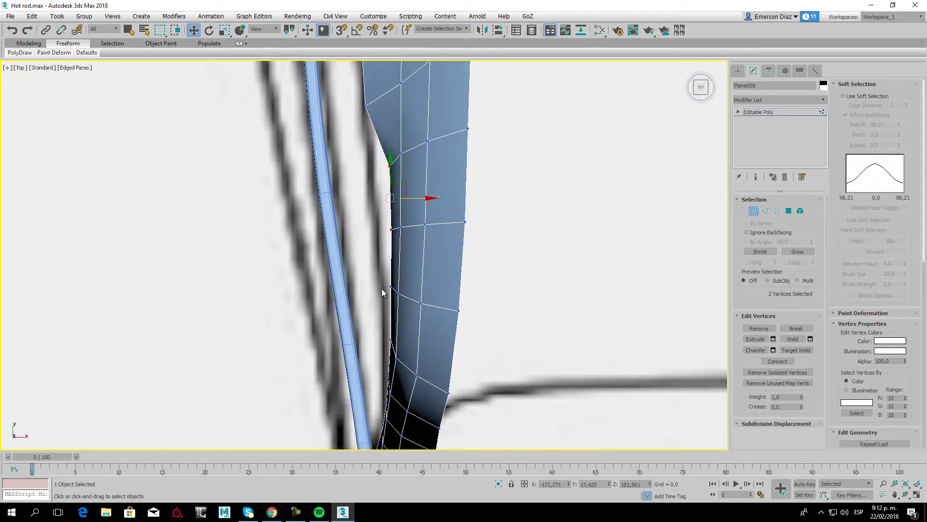
{"action": "left_click_drag", "start_coordinate": [395, 334], "coordinate": [395, 335], "text": "ctrl"}
{"action": "left_click", "coordinate": [390, 341], "text": "ctrl"}
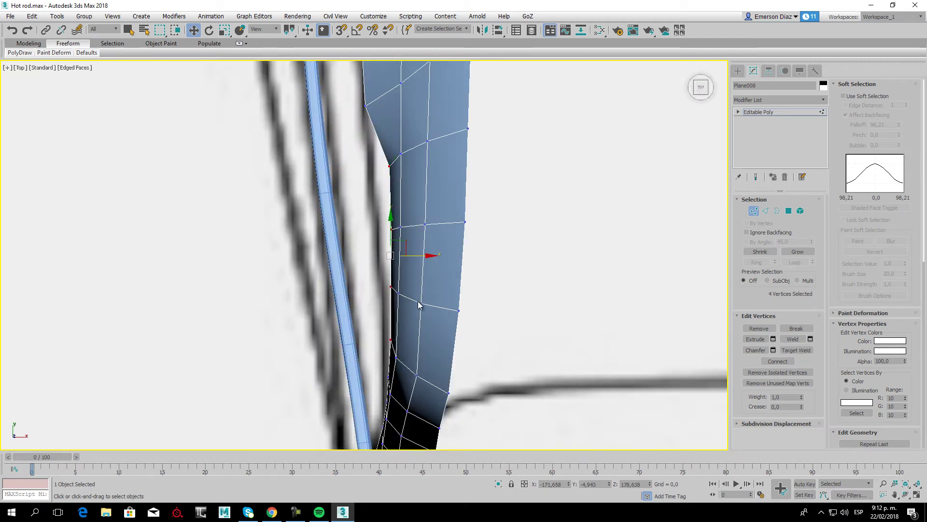
{"action": "left_click_drag", "start_coordinate": [417, 257], "coordinate": [395, 264]}
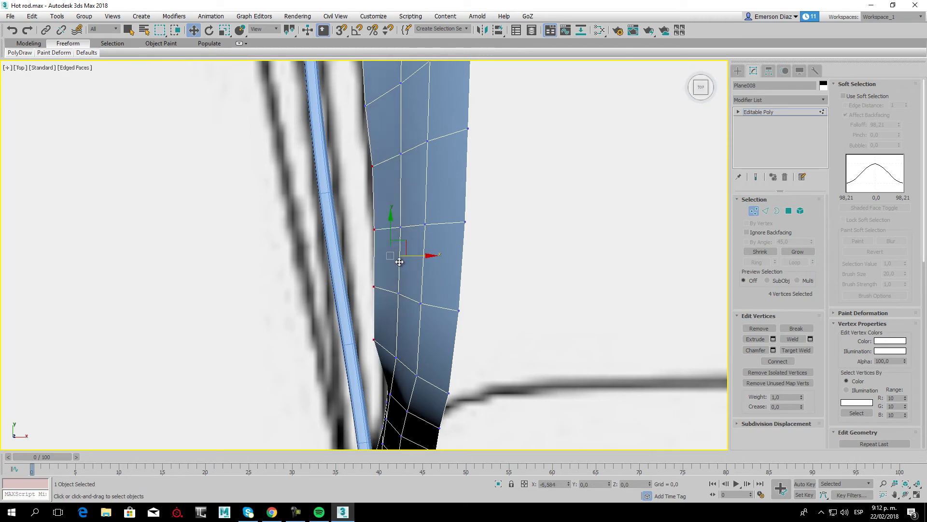
Nudge three single left-edge vertices right to match the outline.
{"action": "middle_click_drag", "start_coordinate": [395, 263], "coordinate": [398, 150]}
{"action": "left_click", "coordinate": [380, 227]}
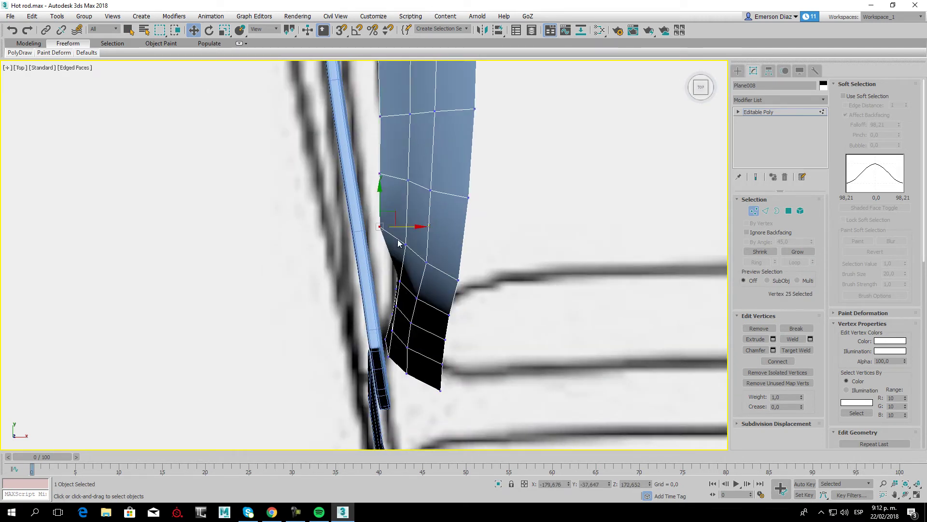
{"action": "left_click_drag", "start_coordinate": [406, 229], "coordinate": [417, 229]}
{"action": "left_click", "coordinate": [379, 173]}
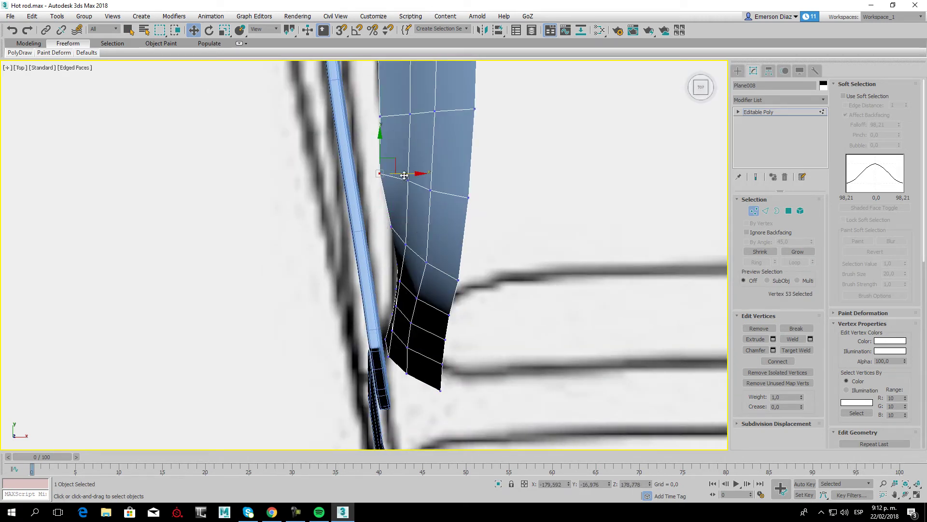
{"action": "left_click_drag", "start_coordinate": [403, 173], "coordinate": [409, 172]}
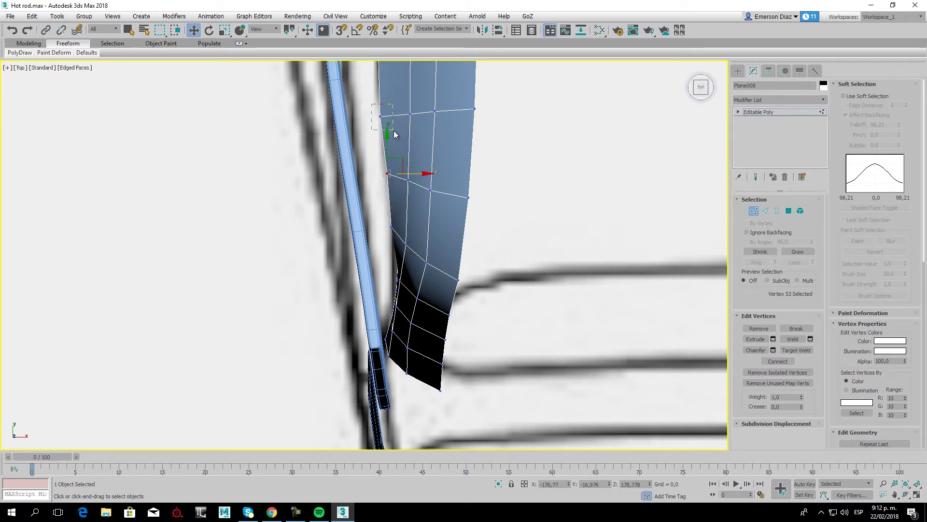
{"action": "left_click", "coordinate": [380, 116]}
{"action": "left_click_drag", "start_coordinate": [403, 118], "coordinate": [408, 118]}
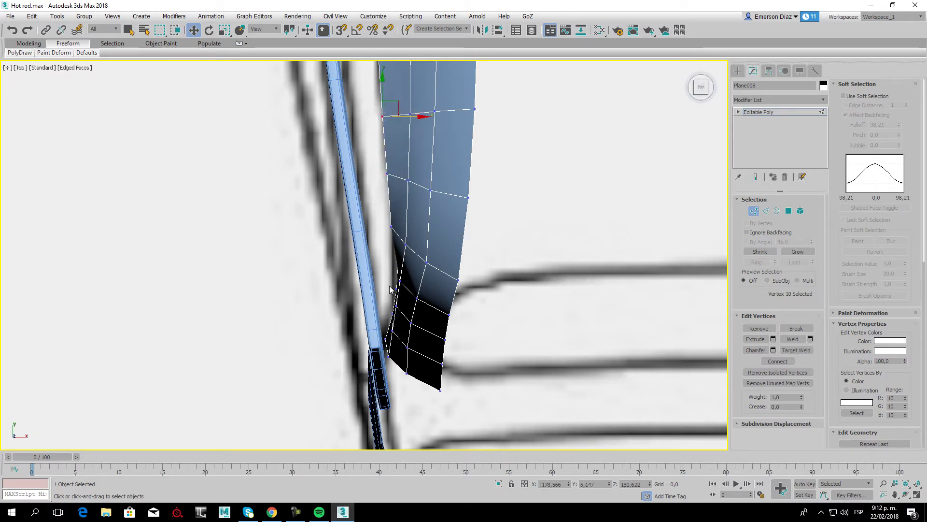
Move inner-edge pillar vertices slightly left onto the outline.
{"action": "scroll", "coordinate": [392, 292], "scroll_direction": "up", "scroll_amount": 3}
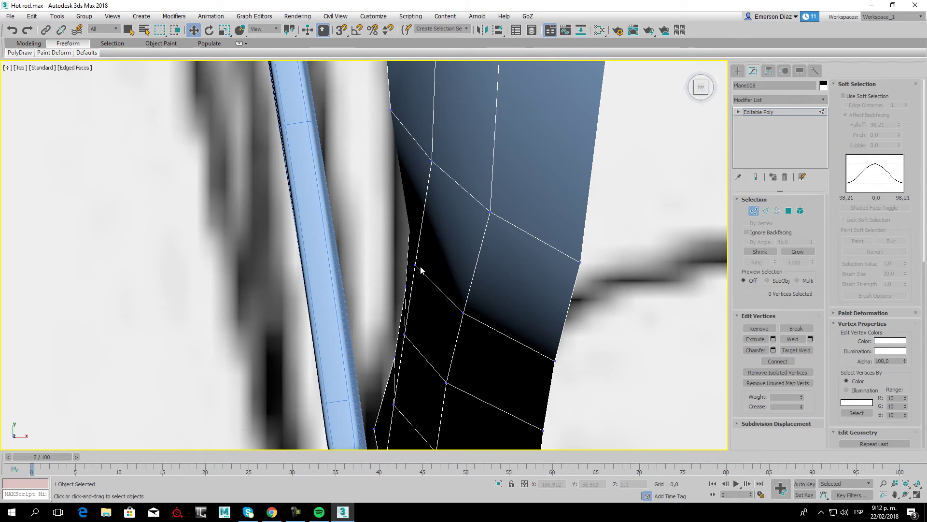
{"action": "left_click", "coordinate": [405, 287]}
{"action": "left_click_drag", "start_coordinate": [430, 286], "coordinate": [420, 286]}
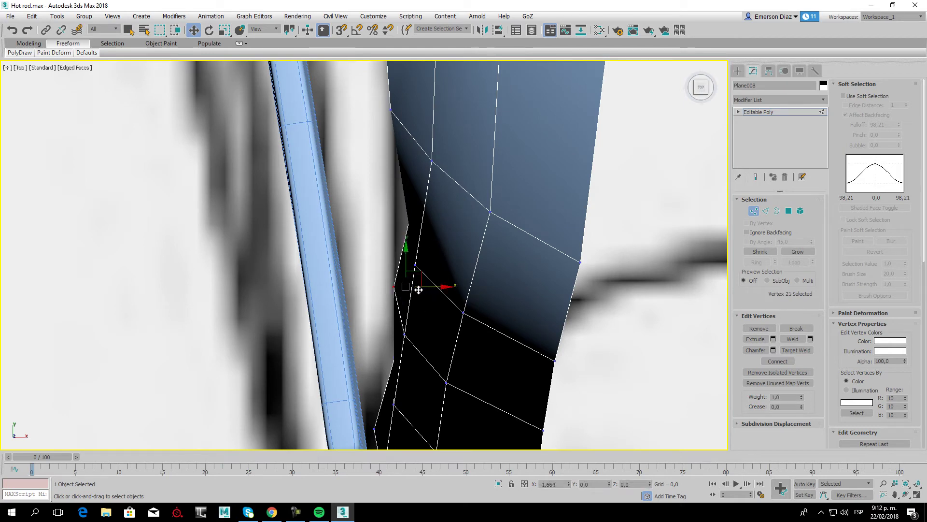
{"action": "left_click_drag", "start_coordinate": [438, 231], "coordinate": [439, 231]}
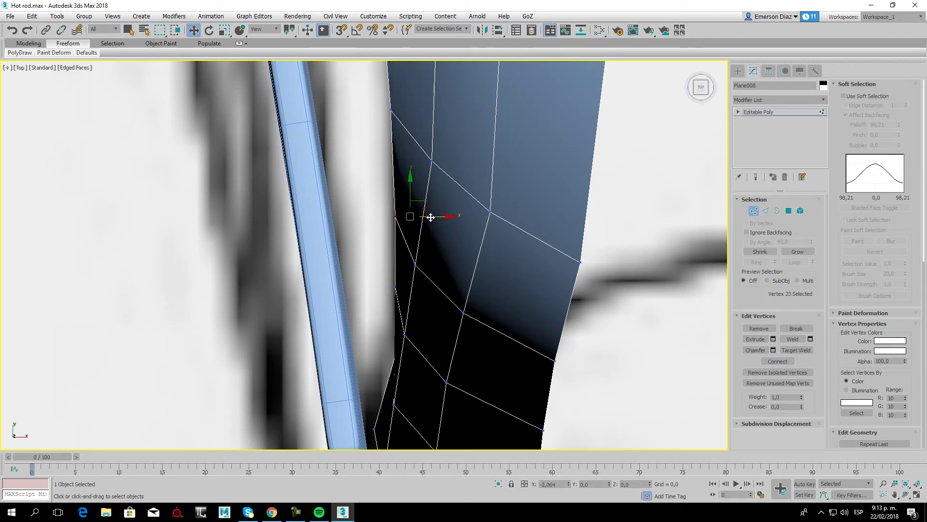
{"action": "middle_click_drag", "start_coordinate": [397, 366], "coordinate": [388, 280]}
{"action": "left_click", "coordinate": [386, 268]}
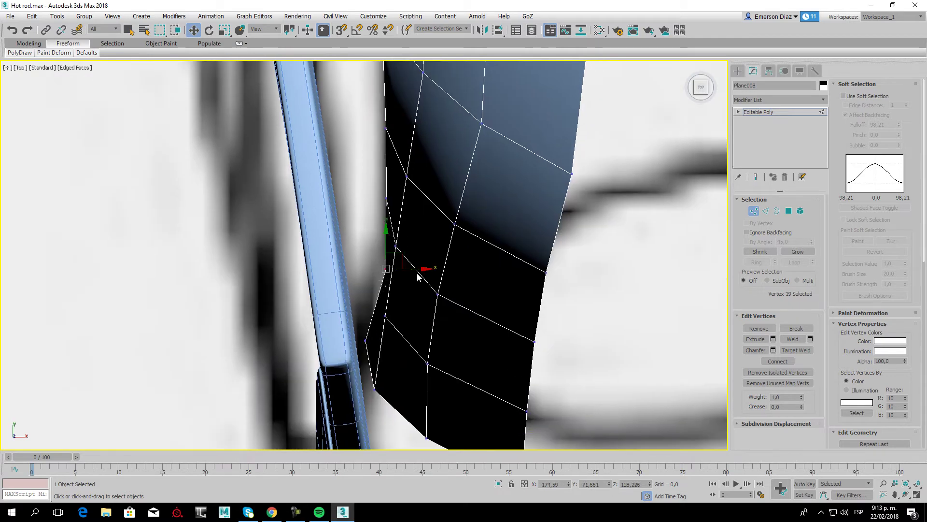
{"action": "left_click_drag", "start_coordinate": [410, 270], "coordinate": [408, 270]}
View the whole roof panel, then move two left-edge vertices onto the outline.
{"action": "scroll", "coordinate": [406, 270], "scroll_direction": "down", "scroll_amount": 3}
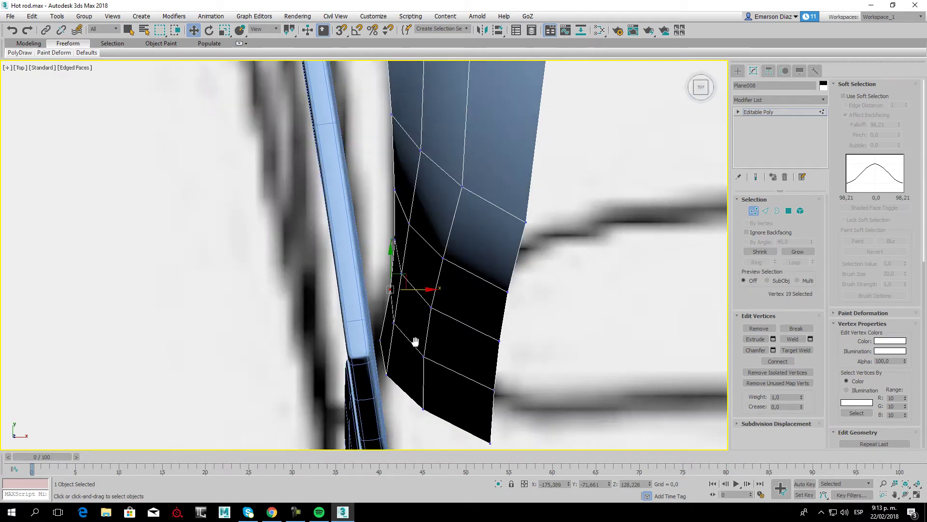
{"action": "scroll", "coordinate": [414, 209], "scroll_direction": "down", "scroll_amount": 3}
{"action": "middle_click_drag", "start_coordinate": [411, 251], "coordinate": [413, 268]}
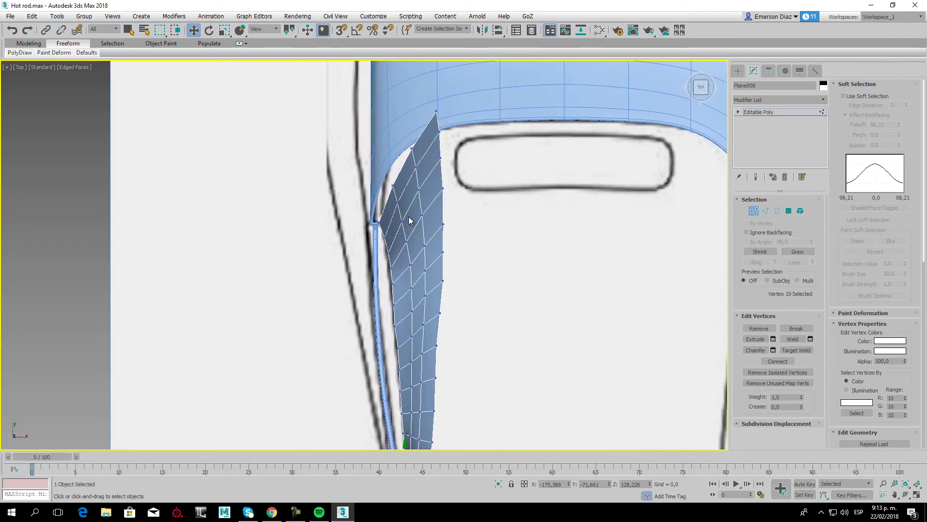
{"action": "scroll", "coordinate": [412, 271], "scroll_direction": "up", "scroll_amount": 2}
{"action": "left_click_drag", "start_coordinate": [418, 275], "coordinate": [418, 275]}
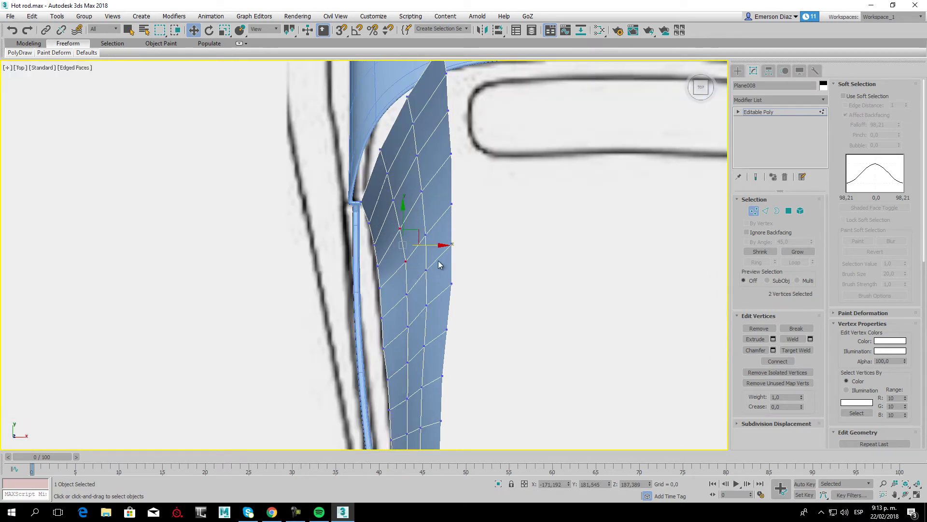
{"action": "left_click_drag", "start_coordinate": [433, 244], "coordinate": [419, 245]}
Shift higher vertices and three lower ones left to follow the pillar curve.
{"action": "left_click", "coordinate": [393, 200]}
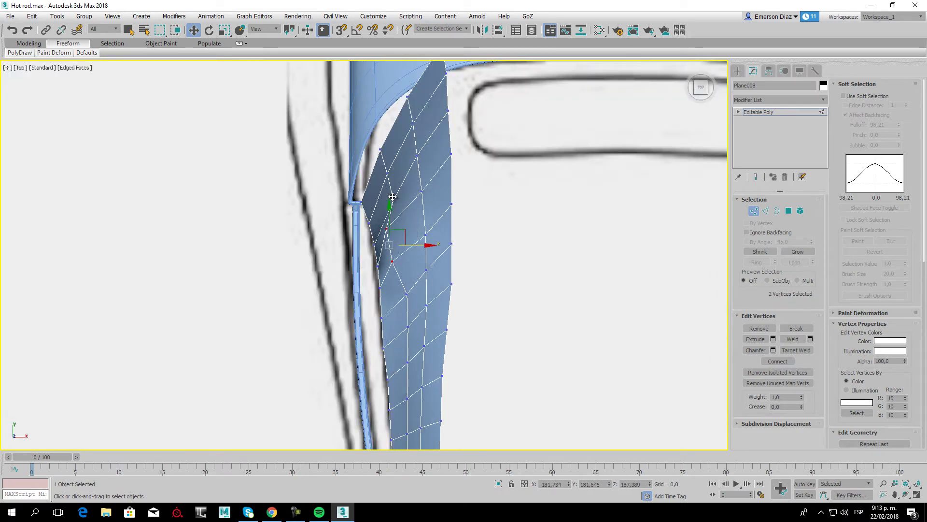
{"action": "left_click_drag", "start_coordinate": [407, 200], "coordinate": [394, 200]}
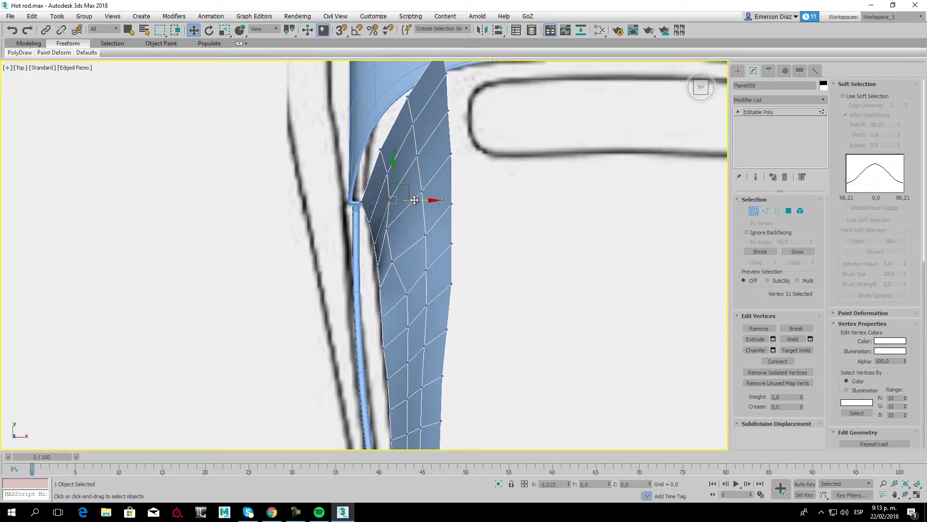
{"action": "left_click", "coordinate": [389, 174]}
{"action": "left_click_drag", "start_coordinate": [423, 173], "coordinate": [412, 177]}
{"action": "left_click_drag", "start_coordinate": [414, 366], "coordinate": [413, 363]}
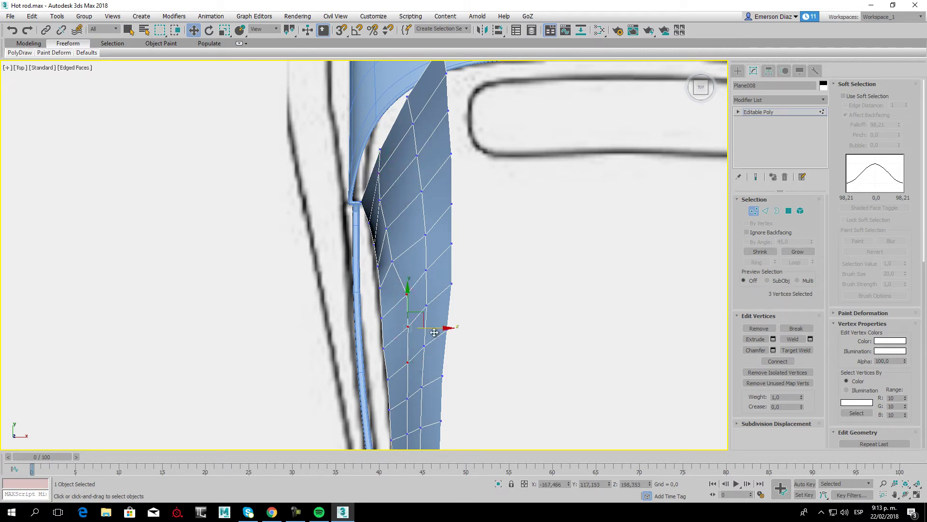
{"action": "left_click_drag", "start_coordinate": [431, 328], "coordinate": [420, 328]}
Select vertices along the lower pillar edge.
{"action": "left_click", "coordinate": [397, 278]}
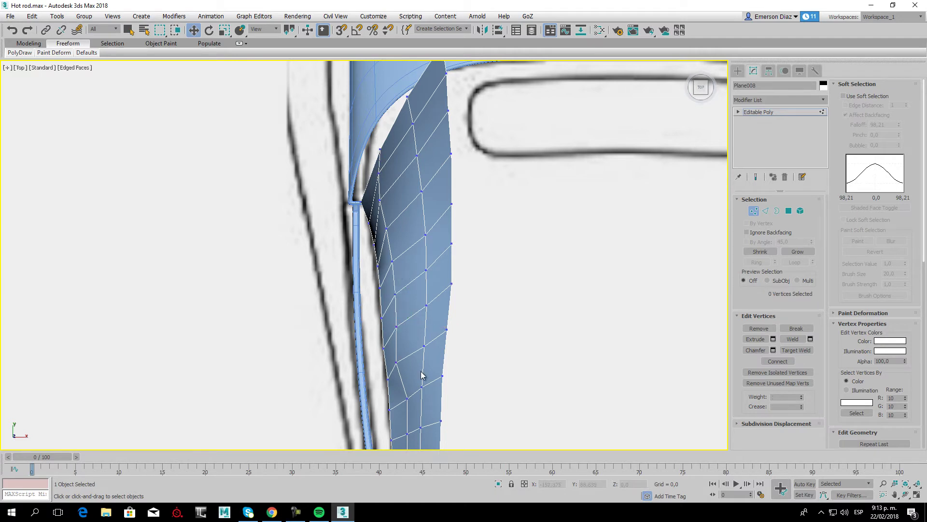
{"action": "middle_click_drag", "start_coordinate": [397, 278], "coordinate": [388, 278]}
{"action": "left_click_drag", "start_coordinate": [389, 303], "coordinate": [402, 276]}
{"action": "left_click", "coordinate": [380, 328]}
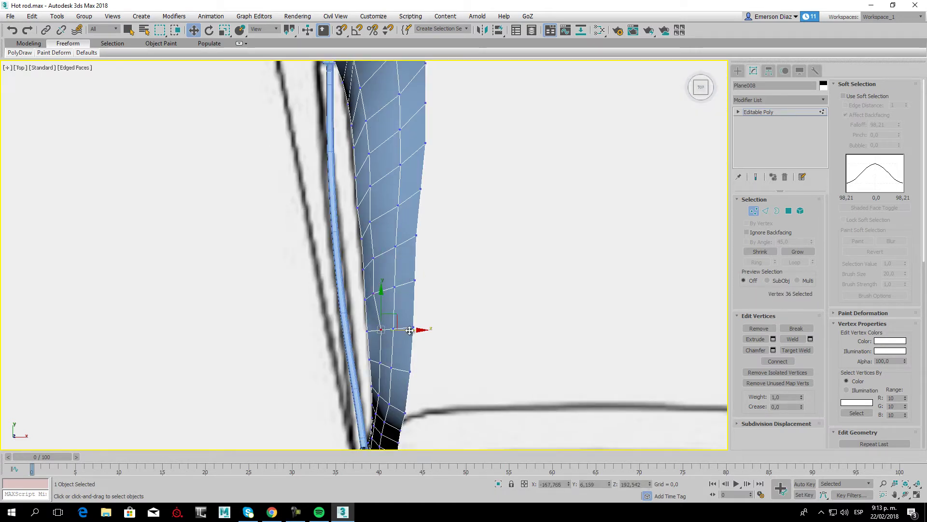
{"action": "left_click", "coordinate": [379, 362]}
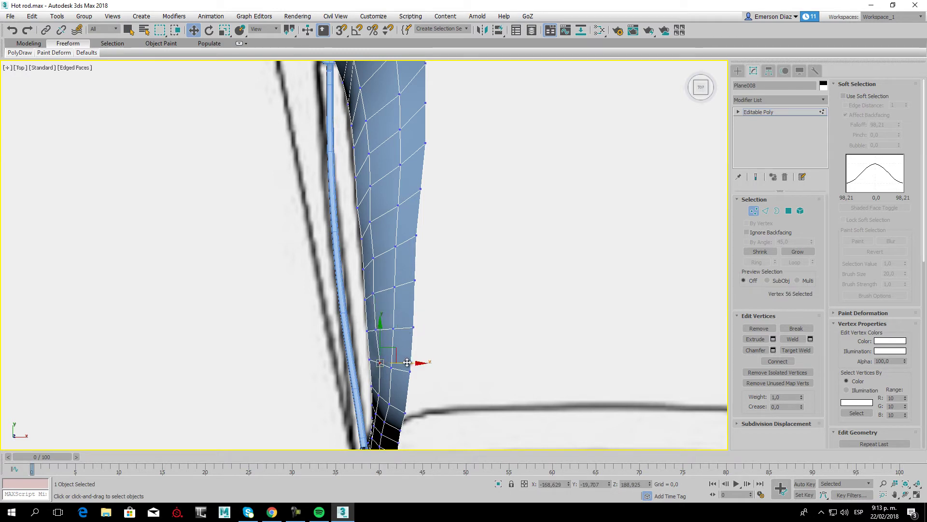
Working down from the top, shift vertex pairs left onto the outline.
{"action": "middle_click_drag", "start_coordinate": [376, 188], "coordinate": [375, 271]}
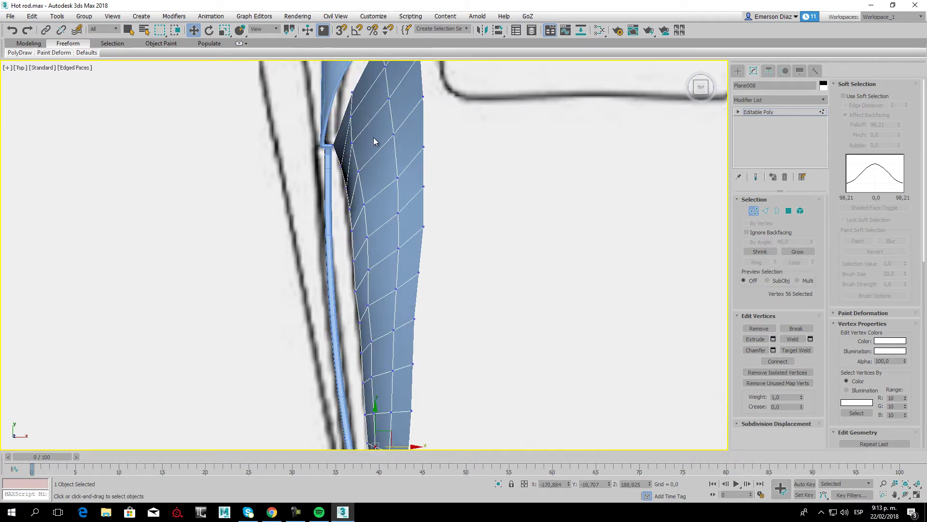
{"action": "left_click_drag", "start_coordinate": [406, 170], "coordinate": [407, 169]}
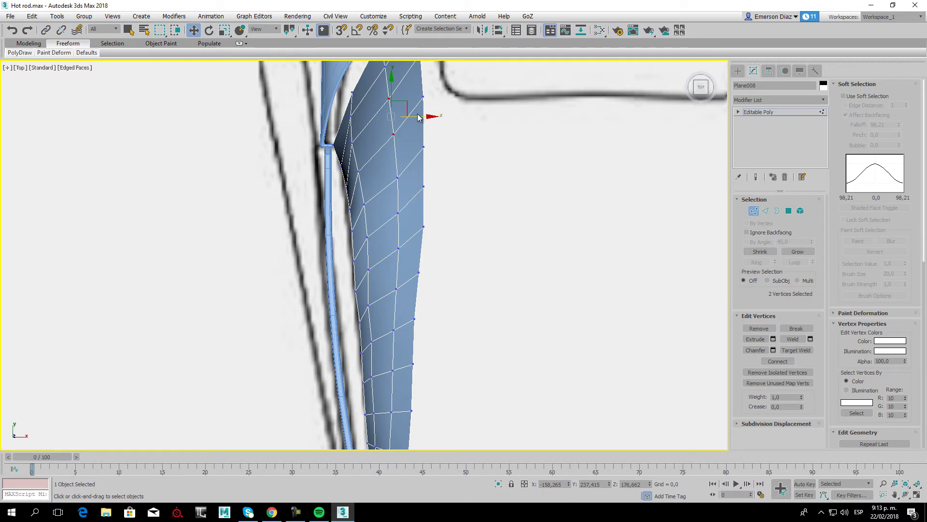
{"action": "left_click_drag", "start_coordinate": [408, 116], "coordinate": [399, 116]}
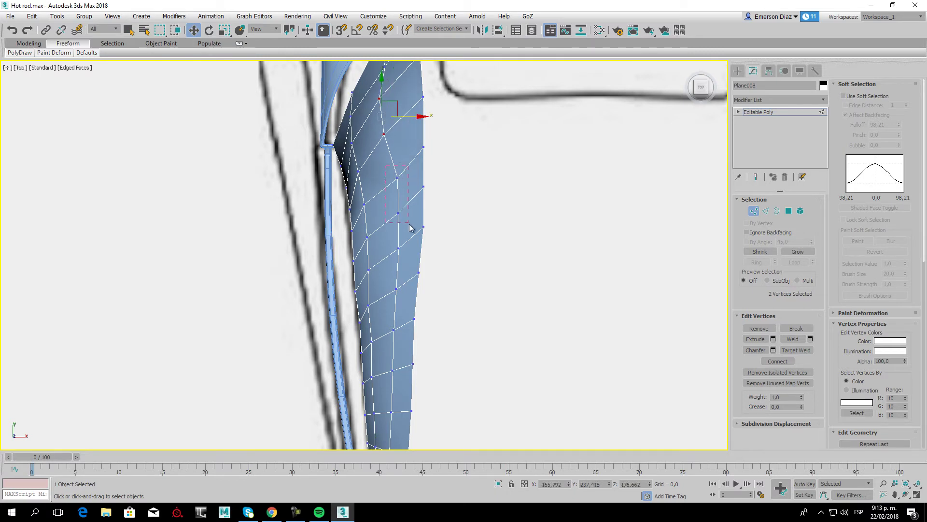
{"action": "left_click_drag", "start_coordinate": [410, 226], "coordinate": [410, 198]}
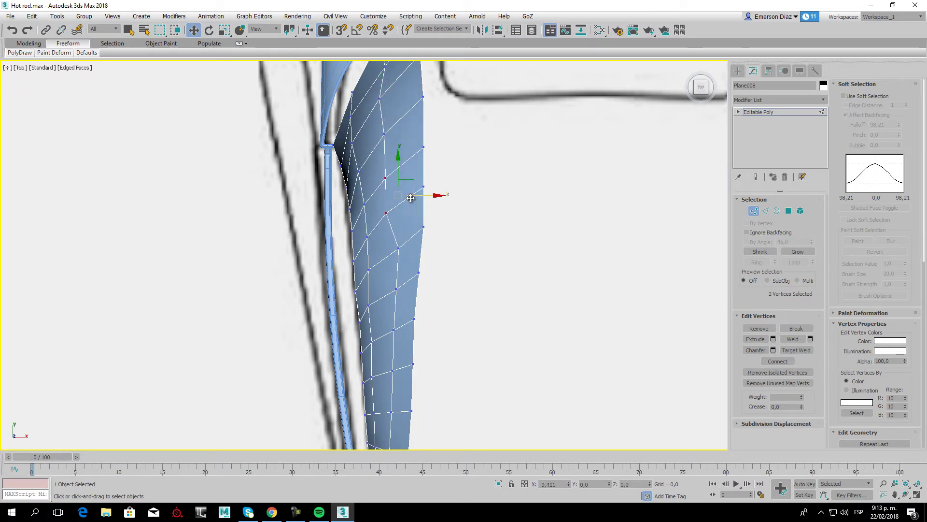
{"action": "left_click_drag", "start_coordinate": [403, 322], "coordinate": [403, 321]}
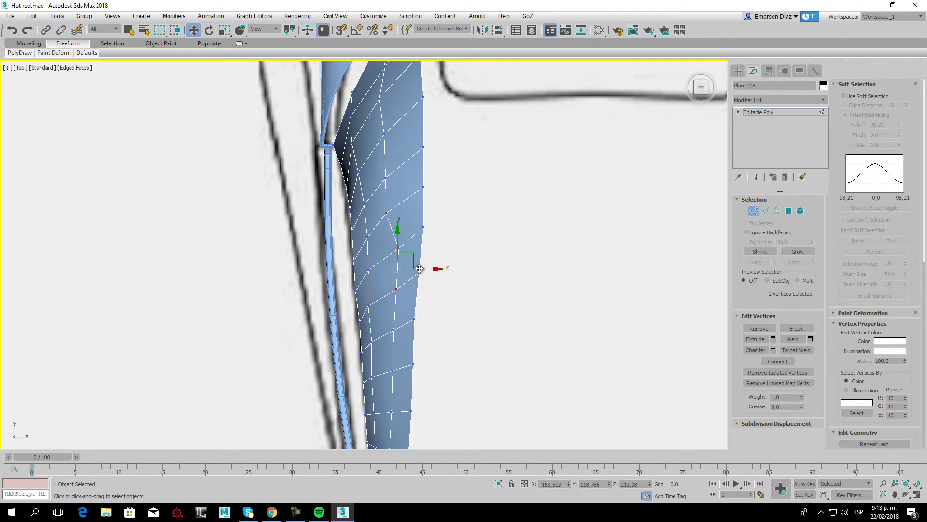
{"action": "left_click_drag", "start_coordinate": [408, 269], "coordinate": [396, 269]}
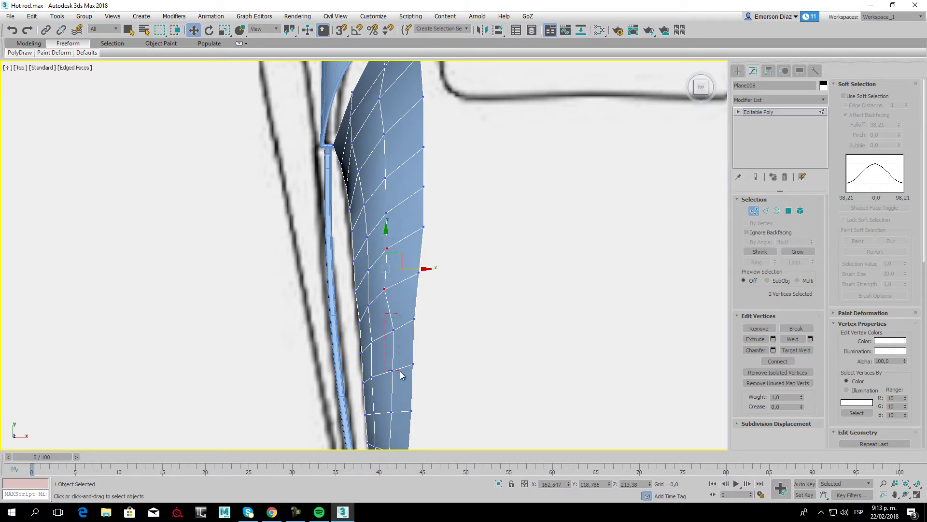
{"action": "mouse_move", "coordinate": [401, 373]}
{"action": "left_mouse_down"}
{"action": "mouse_move", "coordinate": [413, 352]}
{"action": "mouse_move", "coordinate": [424, 369]}
{"action": "left_mouse_up"}
Nudge a lower vertex slightly right and reframe the view toward the roof.
{"action": "left_click", "coordinate": [386, 370]}
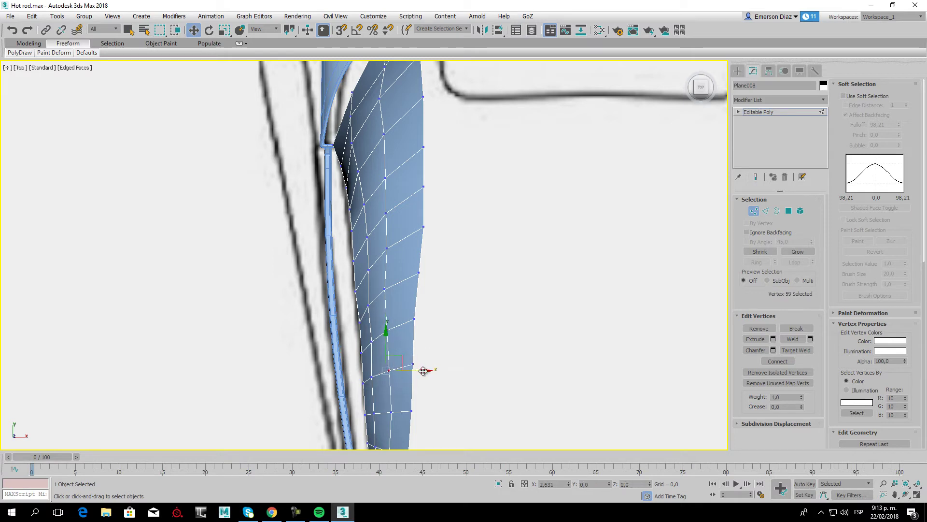
{"action": "left_click", "coordinate": [398, 296]}
{"action": "left_click_drag", "start_coordinate": [408, 291], "coordinate": [410, 291]}
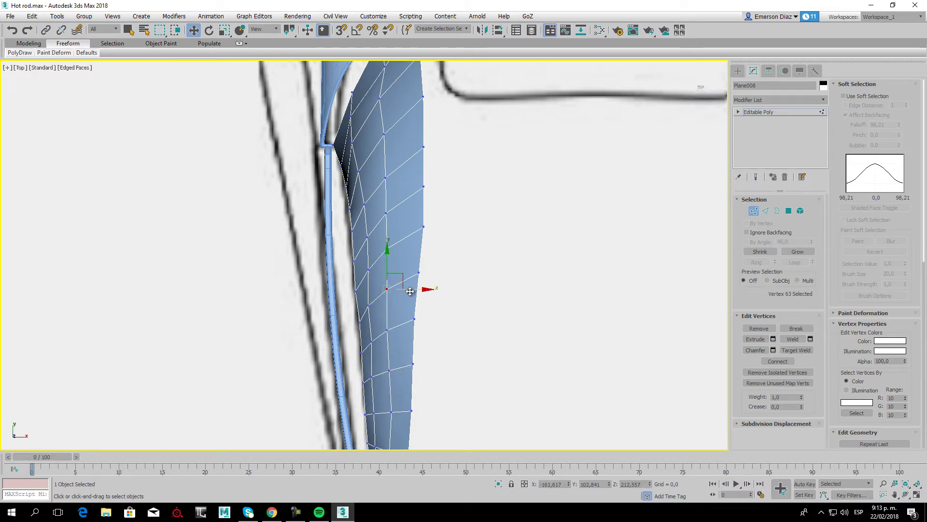
{"action": "middle_click_drag", "start_coordinate": [408, 291], "coordinate": [389, 230]}
{"action": "scroll", "coordinate": [396, 213], "scroll_direction": "down", "scroll_amount": 2}
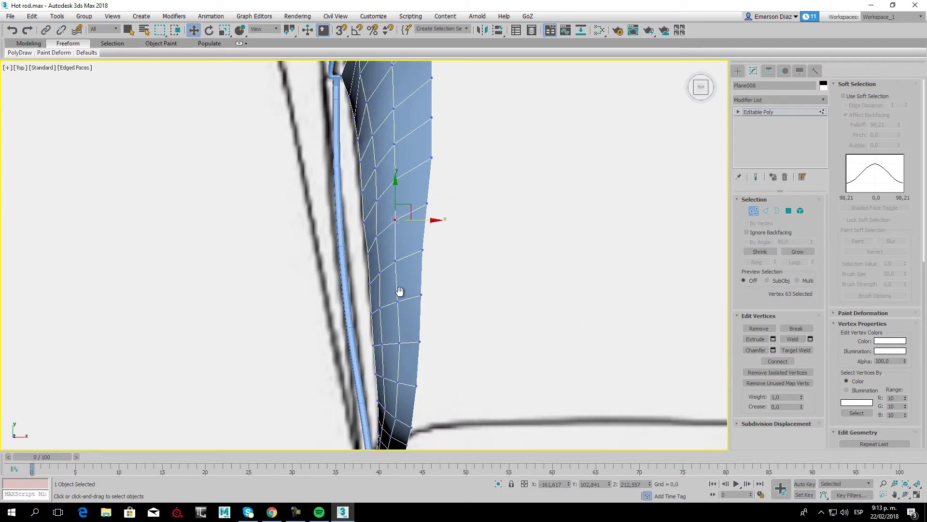
{"action": "scroll", "coordinate": [406, 193], "scroll_direction": "down", "scroll_amount": 2}
{"action": "scroll", "coordinate": [400, 179], "scroll_direction": "up", "scroll_amount": 5}
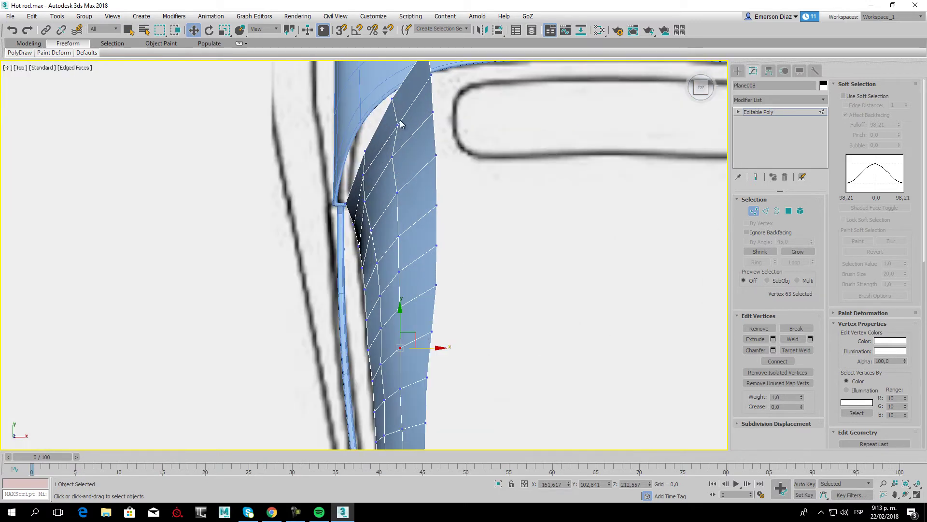
Move the upper corner vertex onto the pillar outline and lower the two tip vertices.
{"action": "middle_click_drag", "start_coordinate": [403, 121], "coordinate": [403, 138]}
{"action": "left_click", "coordinate": [389, 198]}
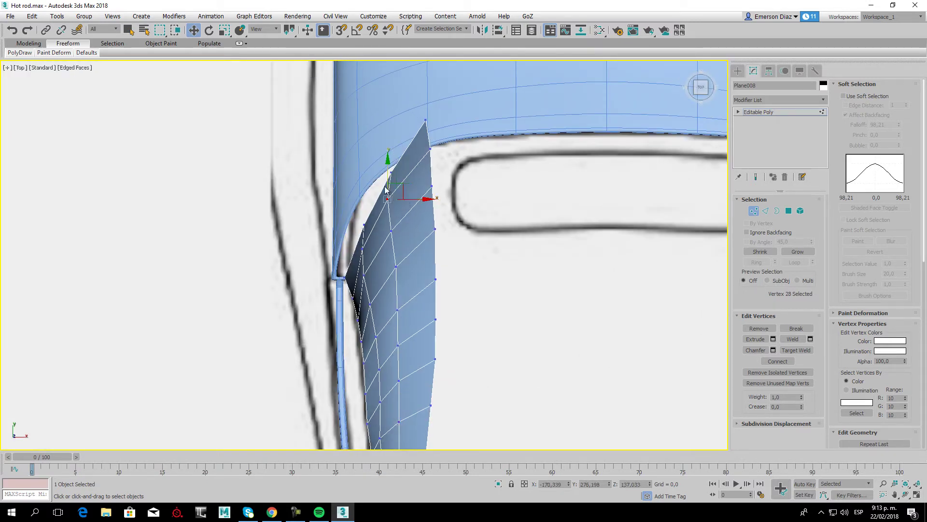
{"action": "left_click", "coordinate": [391, 173]}
{"action": "mouse_move", "coordinate": [414, 174]}
{"action": "left_mouse_down"}
{"action": "mouse_move", "coordinate": [406, 174]}
{"action": "mouse_move", "coordinate": [446, 164]}
{"action": "left_mouse_up"}
{"action": "left_click_drag", "start_coordinate": [437, 102], "coordinate": [437, 128]}
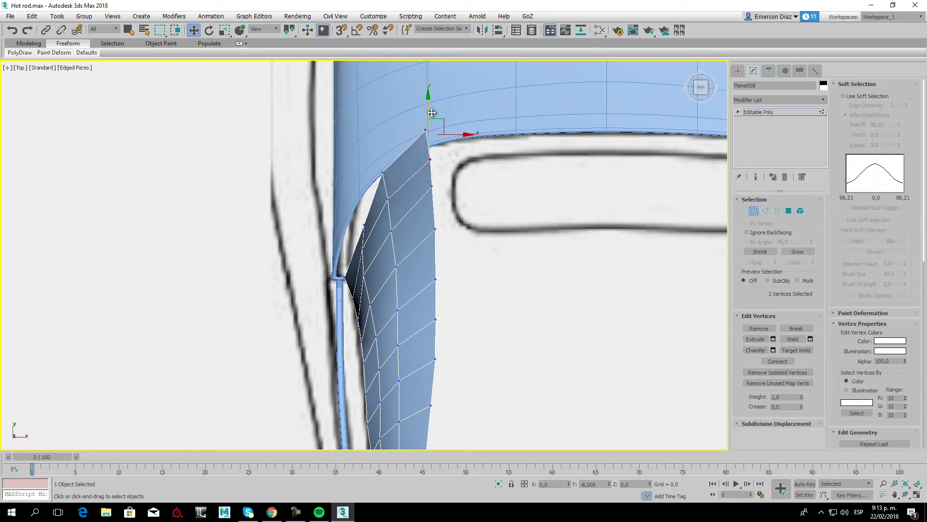
Pull a pillar vertex and the upper inner vertex onto the window line.
{"action": "left_click", "coordinate": [433, 186]}
{"action": "left_click_drag", "start_coordinate": [433, 150], "coordinate": [435, 242]}
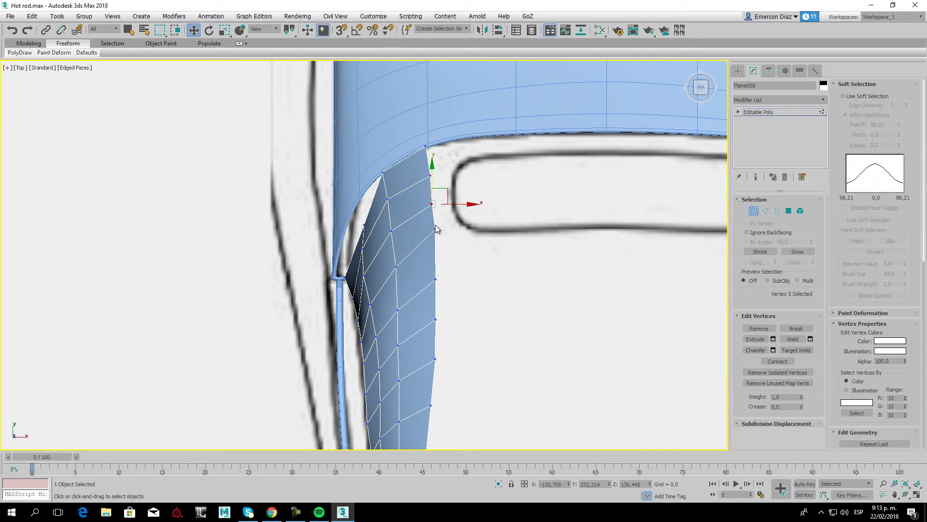
{"action": "left_click", "coordinate": [437, 171]}
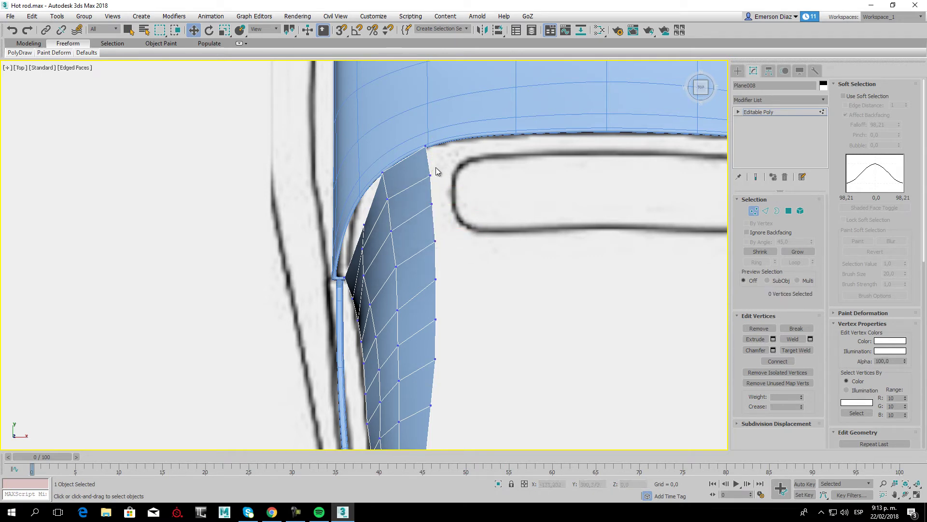
{"action": "left_click", "coordinate": [367, 225]}
{"action": "mouse_move", "coordinate": [371, 209]}
{"action": "left_mouse_down"}
{"action": "mouse_move", "coordinate": [370, 199]}
{"action": "mouse_move", "coordinate": [356, 213]}
{"action": "left_mouse_up"}
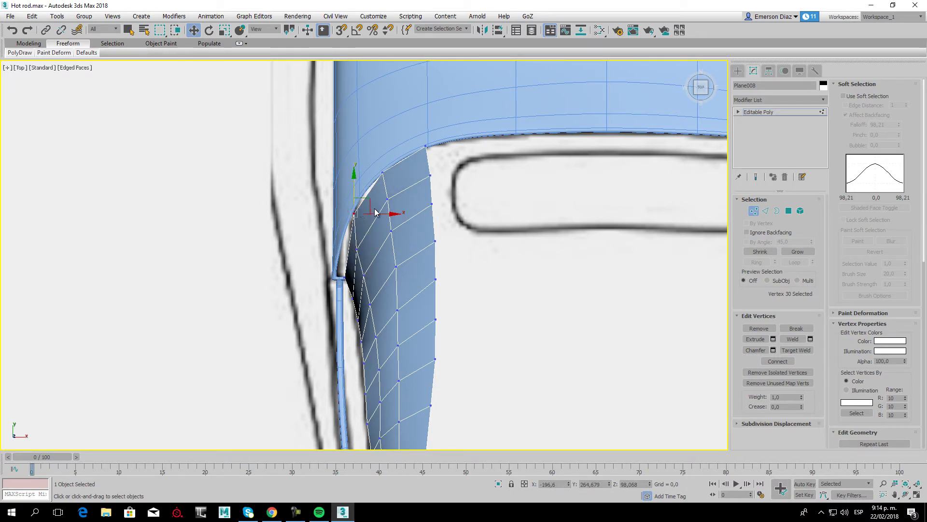
{"action": "left_click_drag", "start_coordinate": [375, 212], "coordinate": [370, 220]}
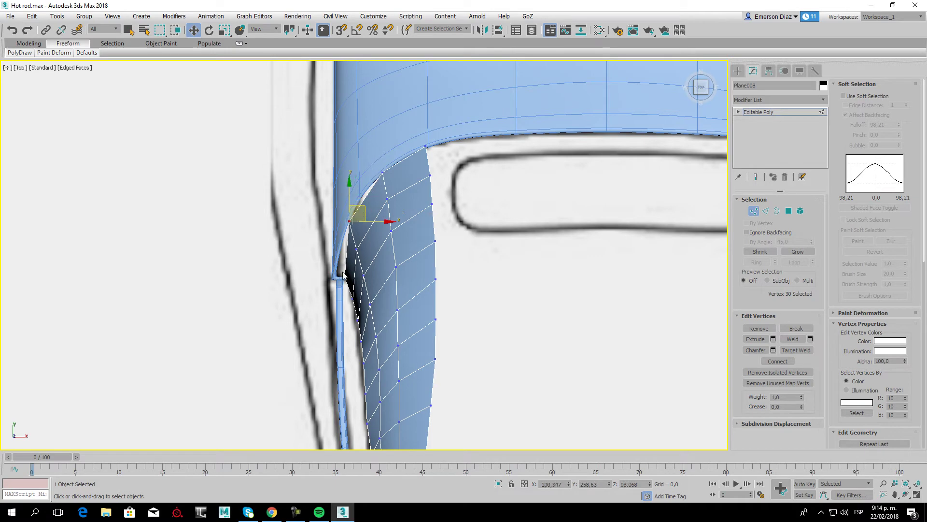
{"action": "scroll", "coordinate": [381, 295], "scroll_direction": "down", "scroll_amount": 2}
Orbit around the car in perspective and square the view to its rear.
{"action": "scroll", "coordinate": [378, 227], "scroll_direction": "down", "scroll_amount": 1}
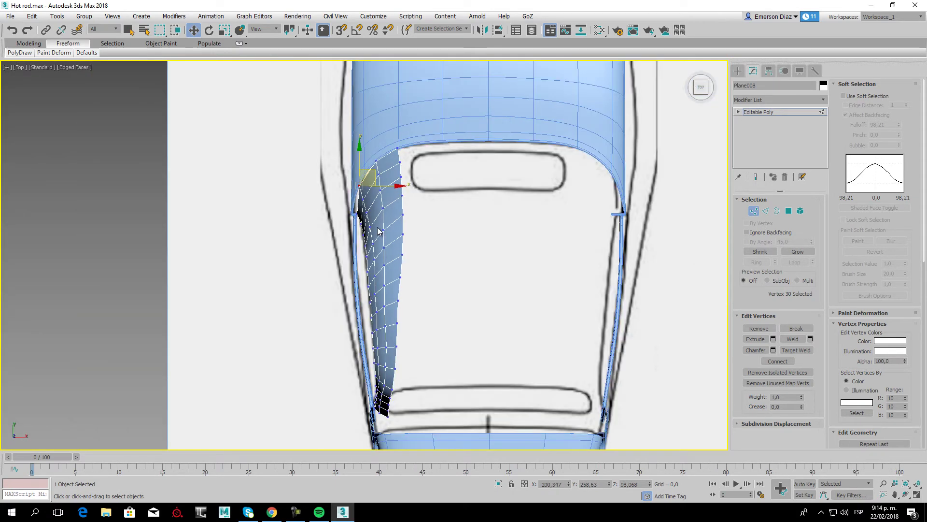
{"action": "key", "text": "p"}
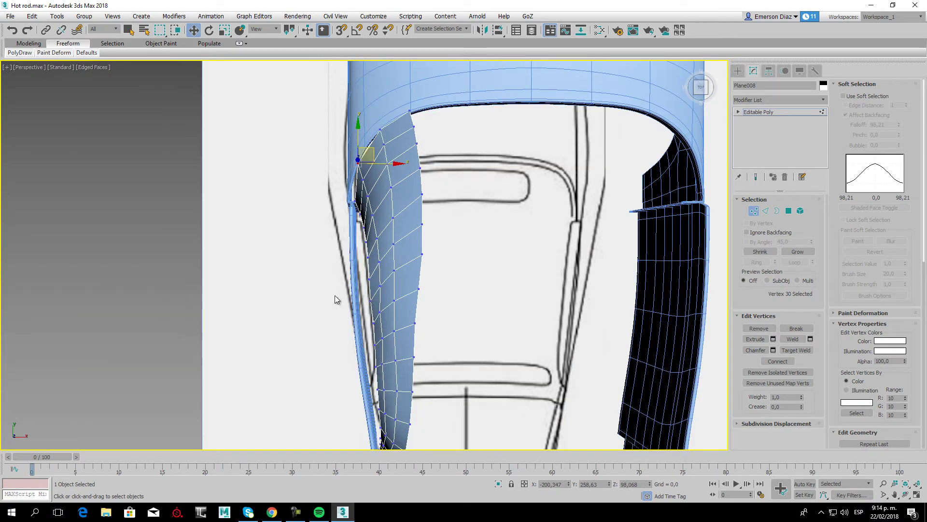
{"action": "mouse_move", "coordinate": [335, 301]}
{"action": "middle_mouse_down", "text": "alt"}
{"action": "mouse_move", "coordinate": [489, 240]}
{"action": "mouse_move", "coordinate": [416, 199]}
{"action": "mouse_move", "coordinate": [666, 131]}
{"action": "middle_mouse_up", "text": "alt"}
{"action": "left_click", "coordinate": [701, 88]}
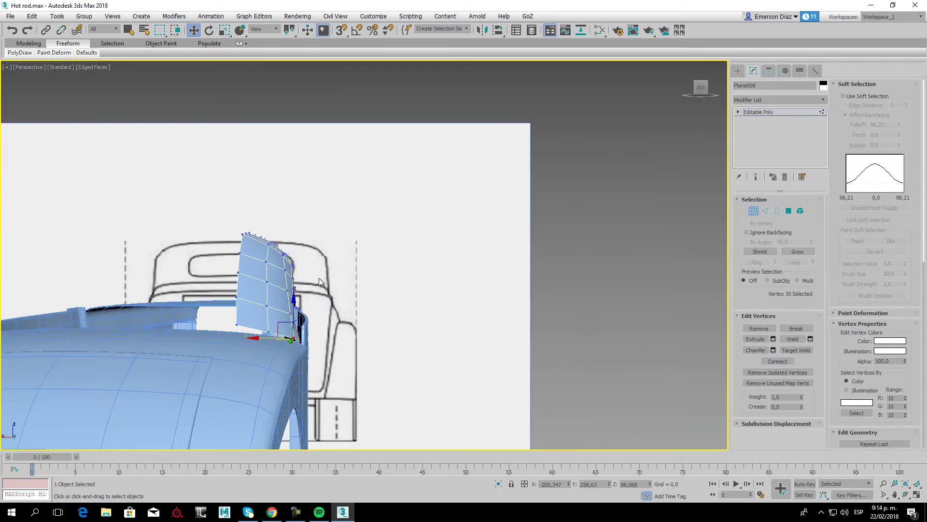
{"action": "key", "text": "u"}
{"action": "scroll", "coordinate": [408, 295], "scroll_direction": "down", "scroll_amount": 3}
{"action": "scroll", "coordinate": [408, 295], "scroll_direction": "down", "scroll_amount": 2}
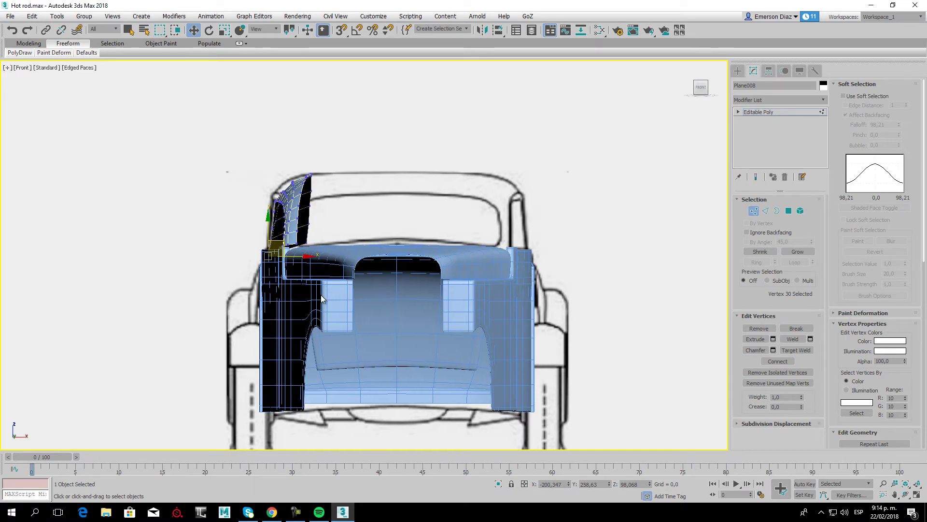
{"action": "middle_click_drag", "start_coordinate": [408, 295], "coordinate": [424, 282], "text": "alt"}
{"action": "key", "text": "shift+z"}
{"action": "key", "text": "shift+z"}
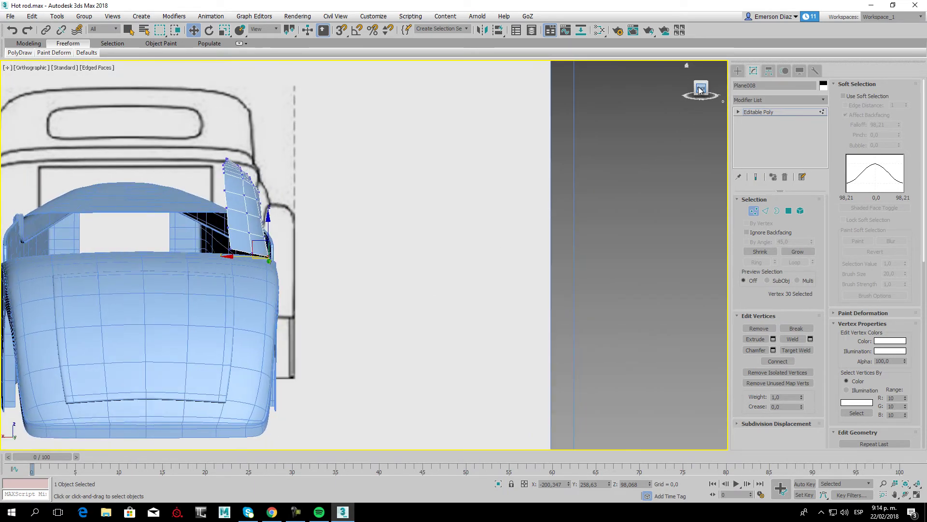
In the Back blueprint view, raise the pillar's top-edge vertices onto the roof outline.
{"action": "key", "text": "k"}
{"action": "middle_click_drag", "start_coordinate": [302, 226], "coordinate": [384, 228]}
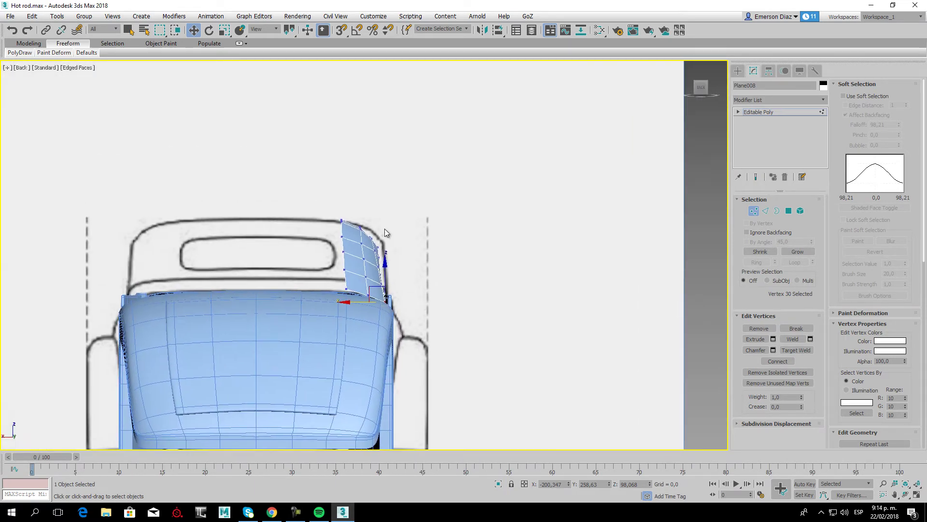
{"action": "scroll", "coordinate": [384, 228], "scroll_direction": "up", "scroll_amount": 3}
{"action": "scroll", "coordinate": [338, 268], "scroll_direction": "up", "scroll_amount": 3}
{"action": "left_click", "coordinate": [361, 287]}
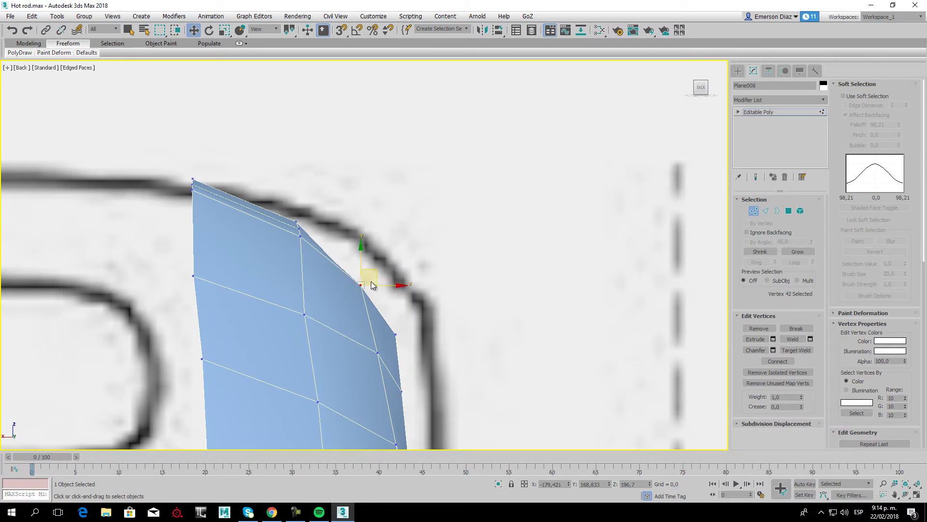
{"action": "right_click", "coordinate": [370, 279]}
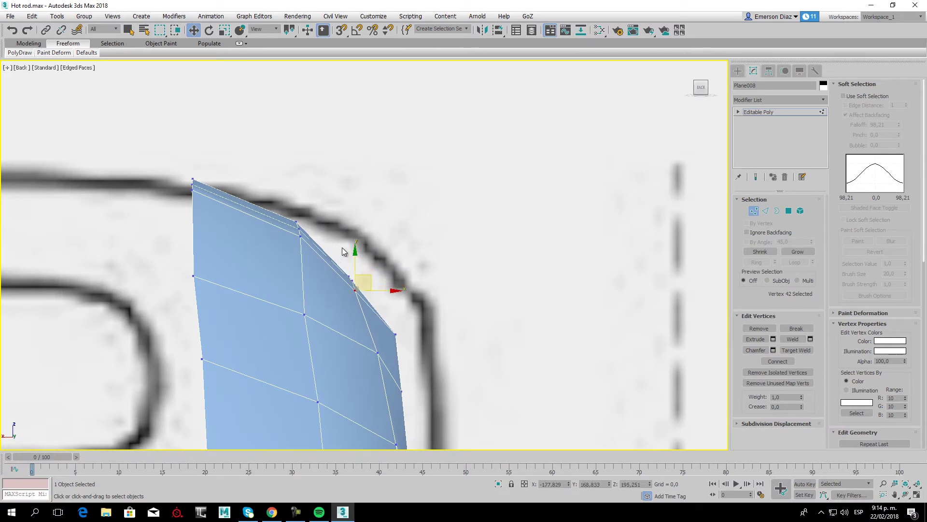
{"action": "left_click_drag", "start_coordinate": [330, 242], "coordinate": [379, 310]}
{"action": "left_click_drag", "start_coordinate": [361, 279], "coordinate": [386, 254]}
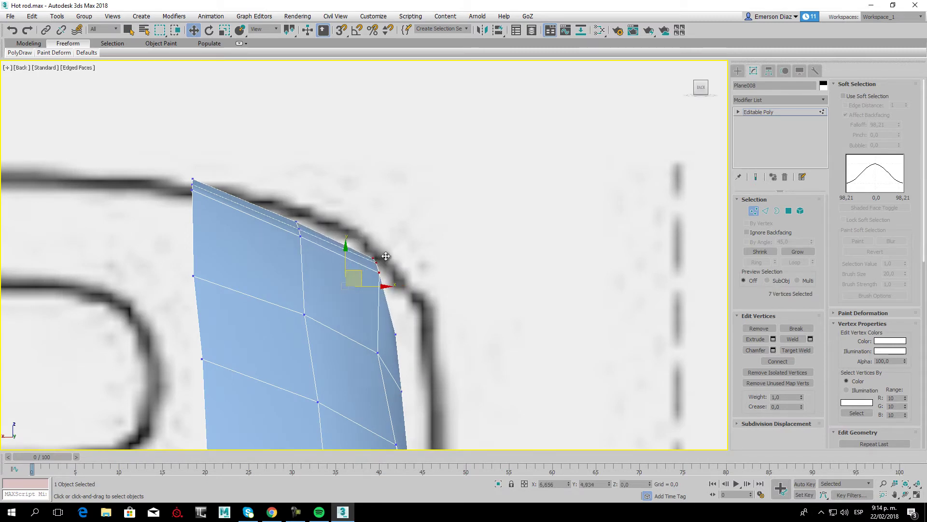
Push a right-edge vertex onto the window outline and lift more top-edge vertices.
{"action": "left_click", "coordinate": [359, 348]}
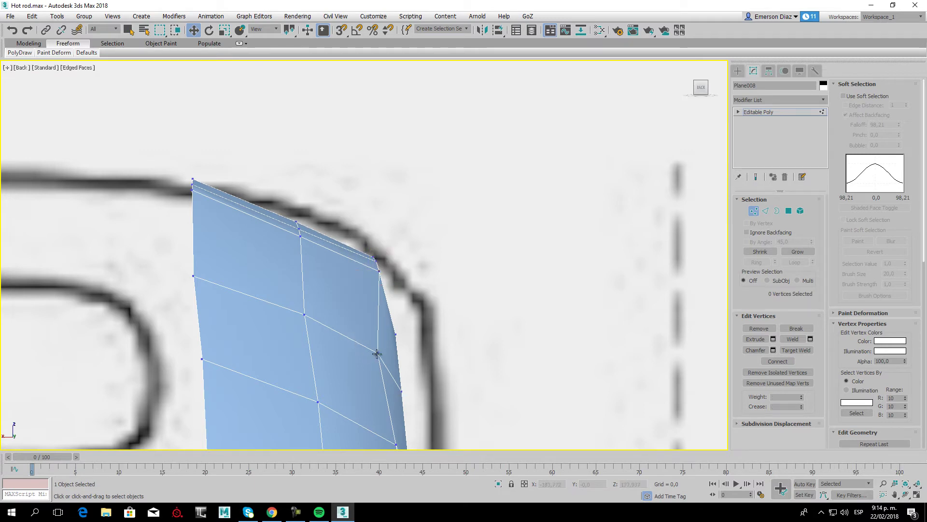
{"action": "left_click", "coordinate": [377, 353]}
{"action": "left_click_drag", "start_coordinate": [379, 352], "coordinate": [389, 352]}
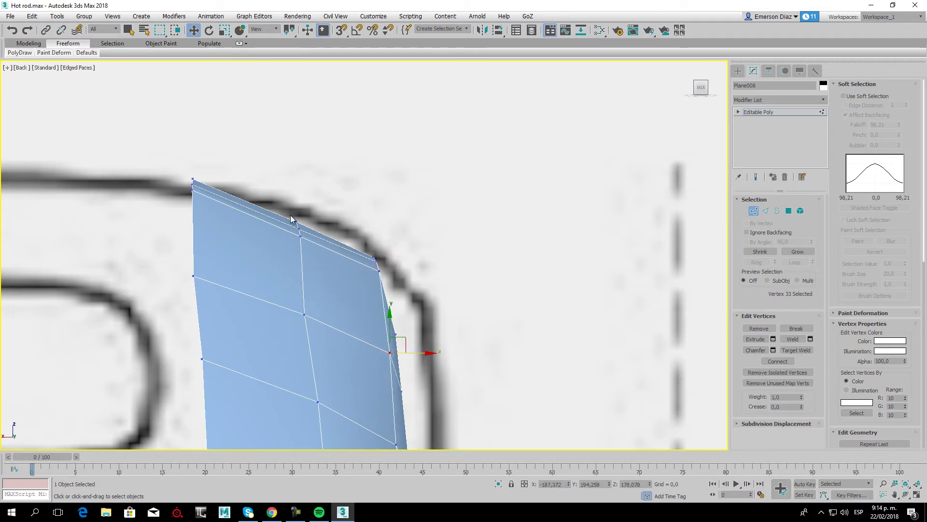
{"action": "left_click_drag", "start_coordinate": [291, 219], "coordinate": [323, 272]}
{"action": "left_click_drag", "start_coordinate": [312, 227], "coordinate": [312, 214]}
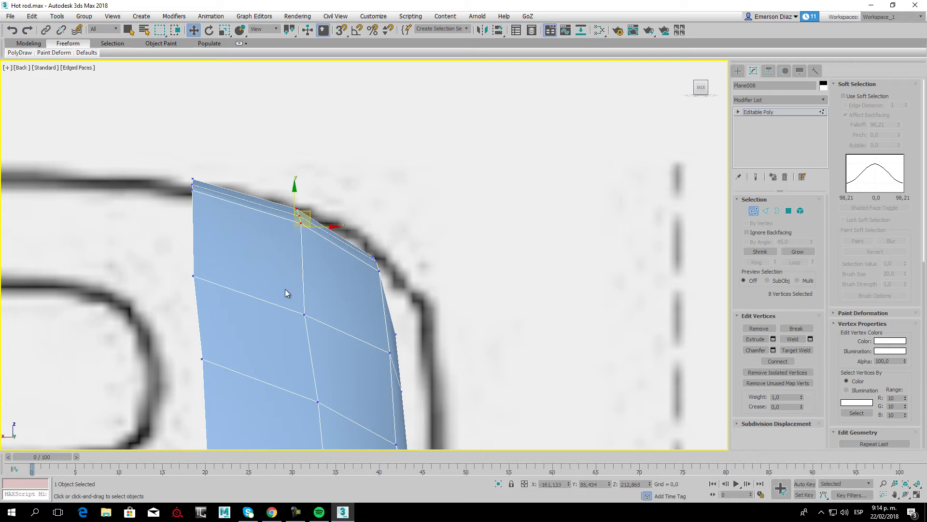
{"action": "left_click_drag", "start_coordinate": [289, 291], "coordinate": [320, 314]}
Shift the left-edge vertex slightly right and try moving a right-edge vertex outward.
{"action": "left_click", "coordinate": [194, 276]}
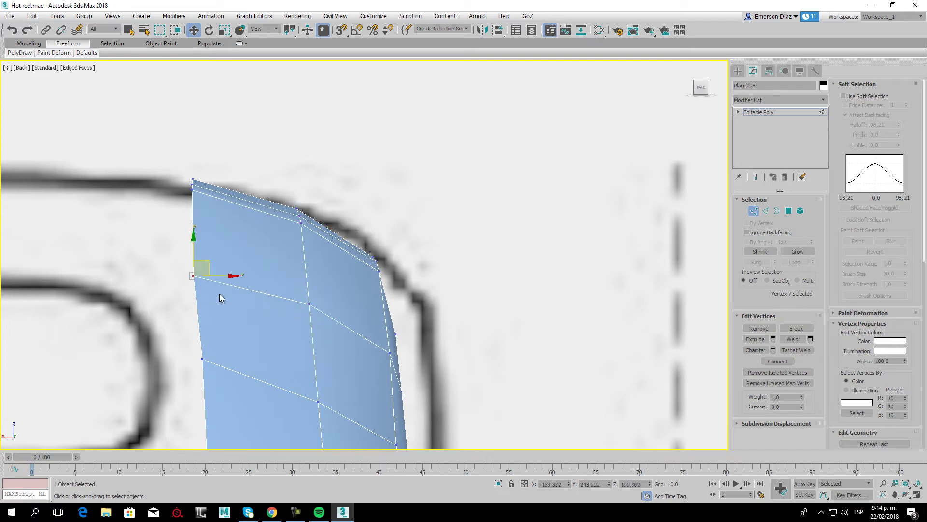
{"action": "left_click_drag", "start_coordinate": [217, 276], "coordinate": [226, 278]}
{"action": "scroll", "coordinate": [424, 231], "scroll_direction": "down", "scroll_amount": 1}
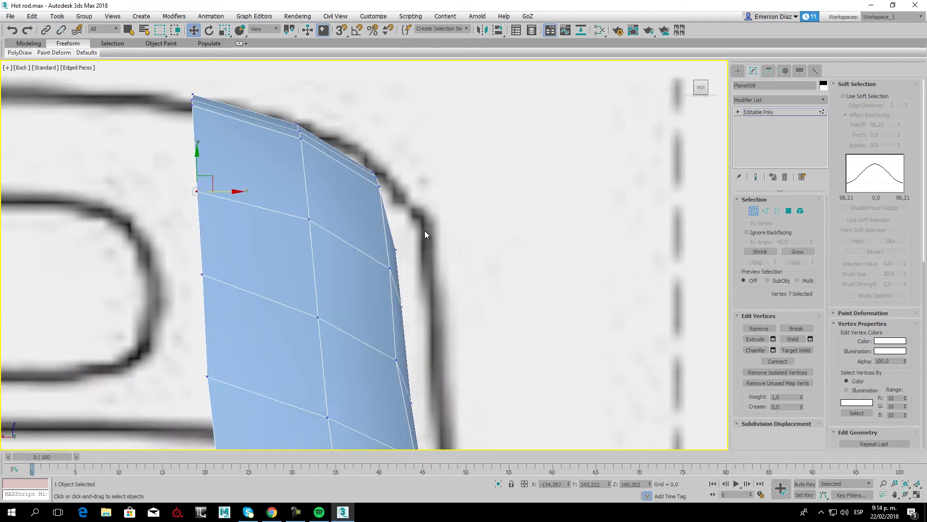
{"action": "scroll", "coordinate": [417, 313], "scroll_direction": "down", "scroll_amount": 1}
{"action": "left_click_drag", "start_coordinate": [402, 319], "coordinate": [442, 320]}
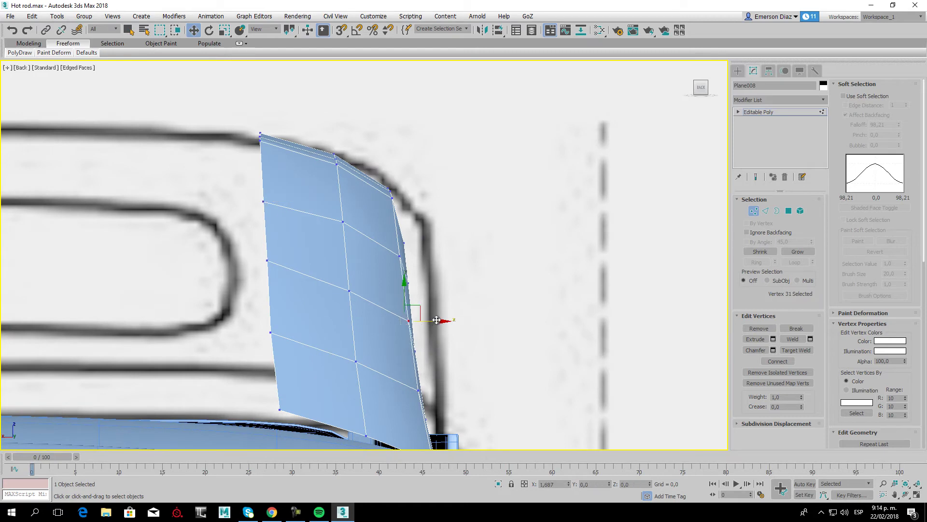
{"action": "left_click", "coordinate": [452, 264]}
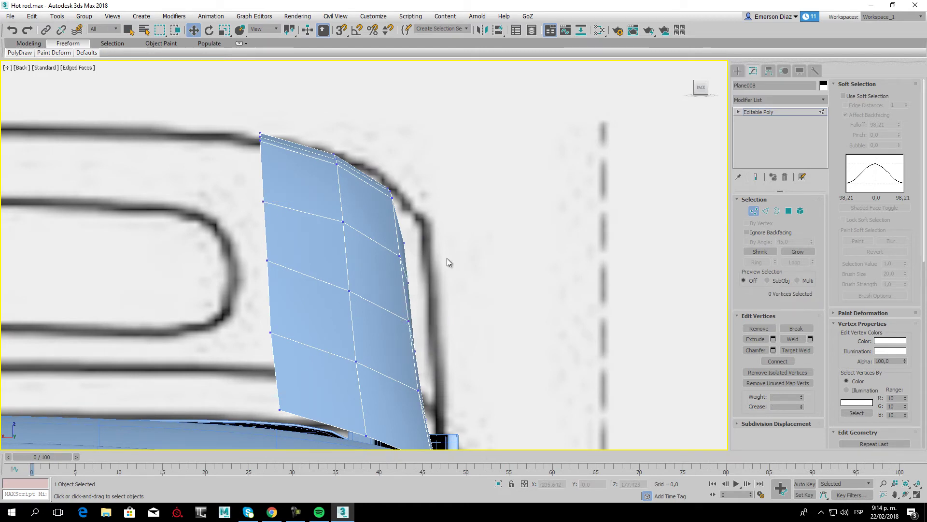
In the Front view, move the pillar-top corner vertices left onto the frame line.
{"action": "key", "text": "f"}
{"action": "middle_click_drag", "start_coordinate": [378, 245], "coordinate": [373, 282]}
{"action": "left_click", "coordinate": [365, 265]}
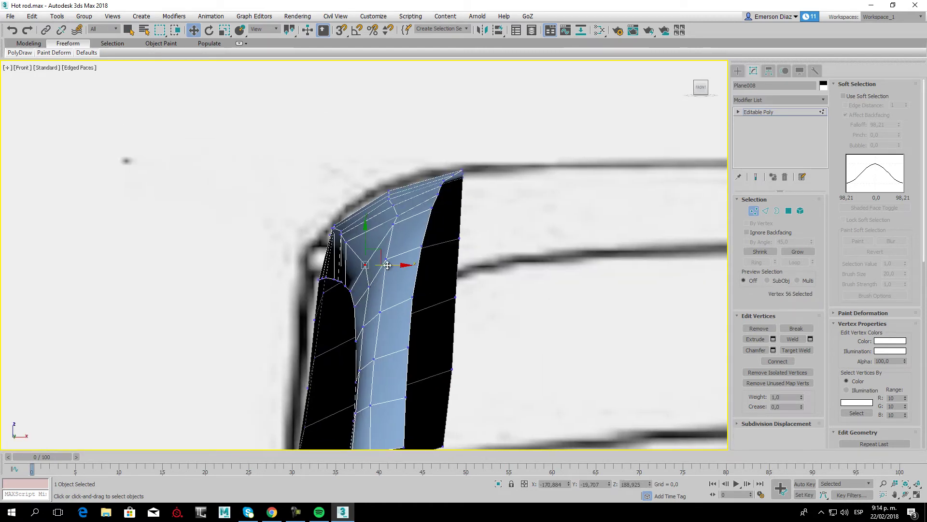
{"action": "left_click_drag", "start_coordinate": [373, 256], "coordinate": [359, 249]}
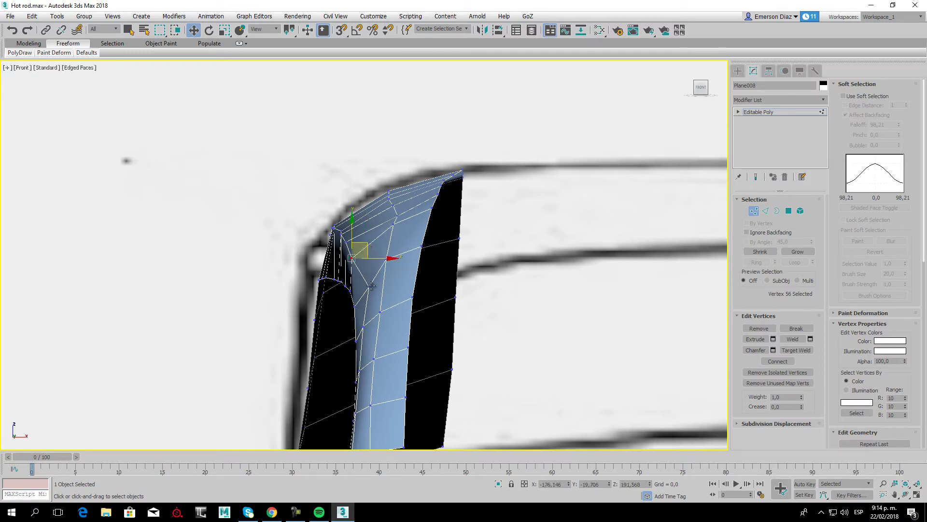
{"action": "left_click_drag", "start_coordinate": [371, 286], "coordinate": [358, 283]}
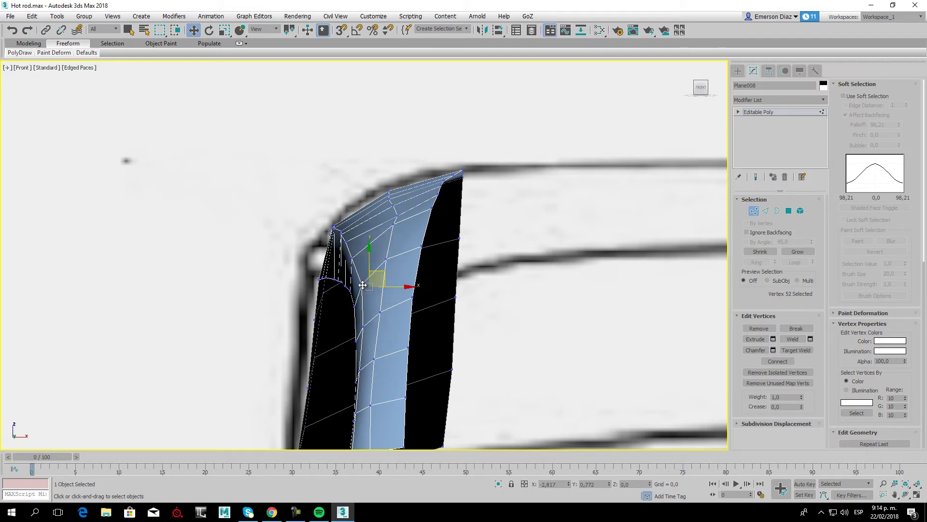
{"action": "scroll", "coordinate": [341, 242], "scroll_direction": "up", "scroll_amount": 3}
{"action": "left_click", "coordinate": [338, 232]}
{"action": "left_click_drag", "start_coordinate": [337, 234], "coordinate": [329, 233]}
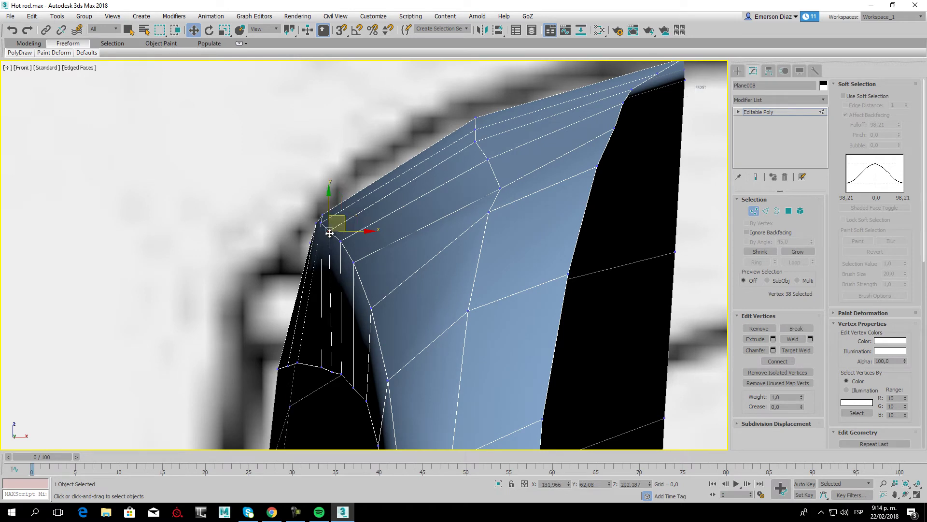
Reposition vertices on the pillar's top face down-left toward the outline.
{"action": "middle_click_drag", "start_coordinate": [482, 173], "coordinate": [408, 175]}
{"action": "left_click", "coordinate": [427, 190]}
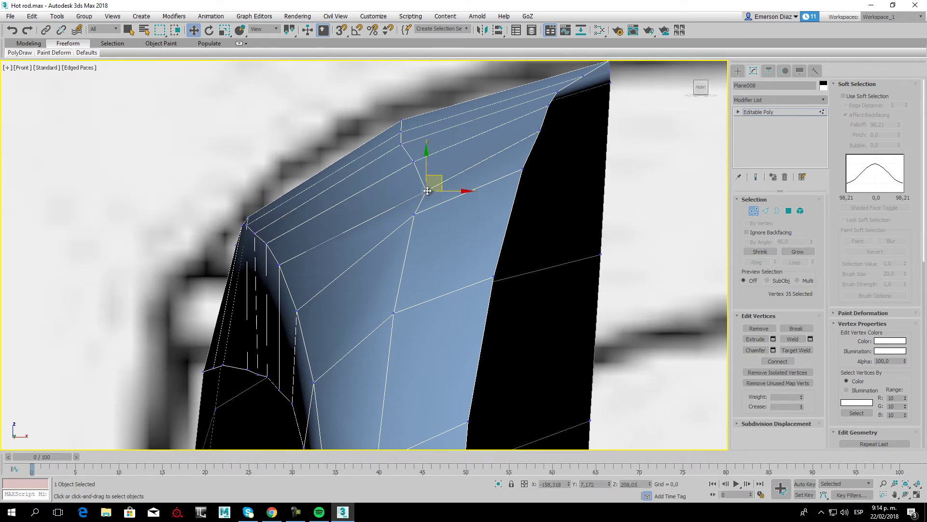
{"action": "mouse_move", "coordinate": [428, 191]}
{"action": "left_mouse_down"}
{"action": "mouse_move", "coordinate": [402, 190]}
{"action": "mouse_move", "coordinate": [390, 218]}
{"action": "left_mouse_up"}
{"action": "left_click", "coordinate": [414, 213]}
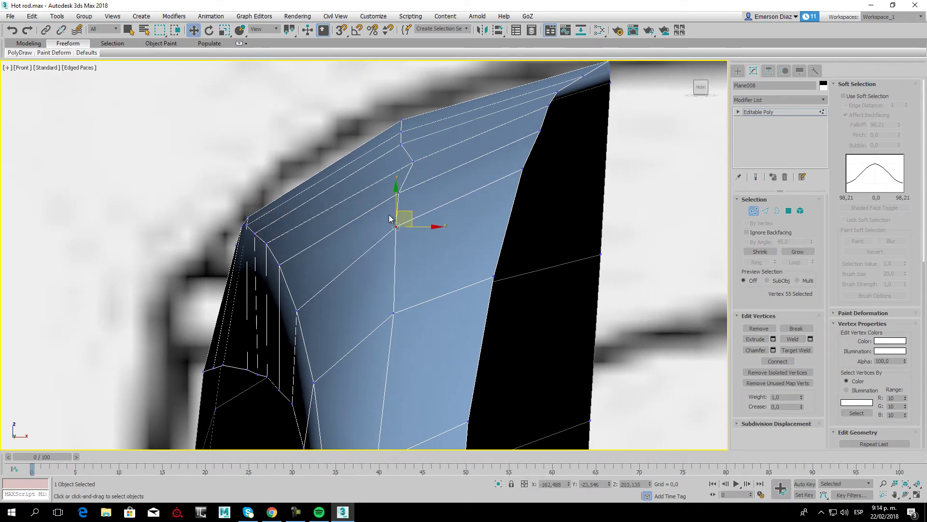
{"action": "left_click", "coordinate": [413, 160]}
{"action": "middle_click_drag", "start_coordinate": [408, 274], "coordinate": [387, 194]}
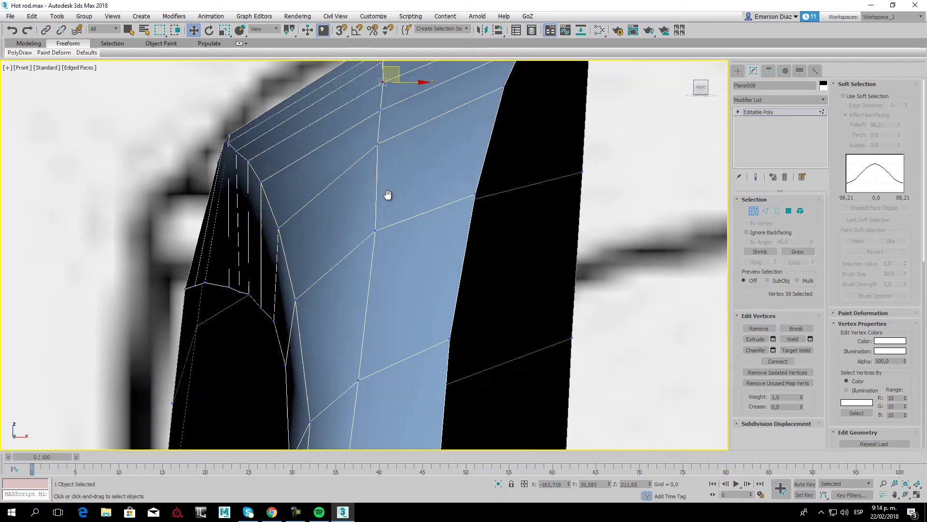
Check the upper pillar vertices and bring the whole pillar back into view.
{"action": "middle_click_drag", "start_coordinate": [384, 289], "coordinate": [379, 260]}
{"action": "scroll", "coordinate": [372, 238], "scroll_direction": "down", "scroll_amount": 3}
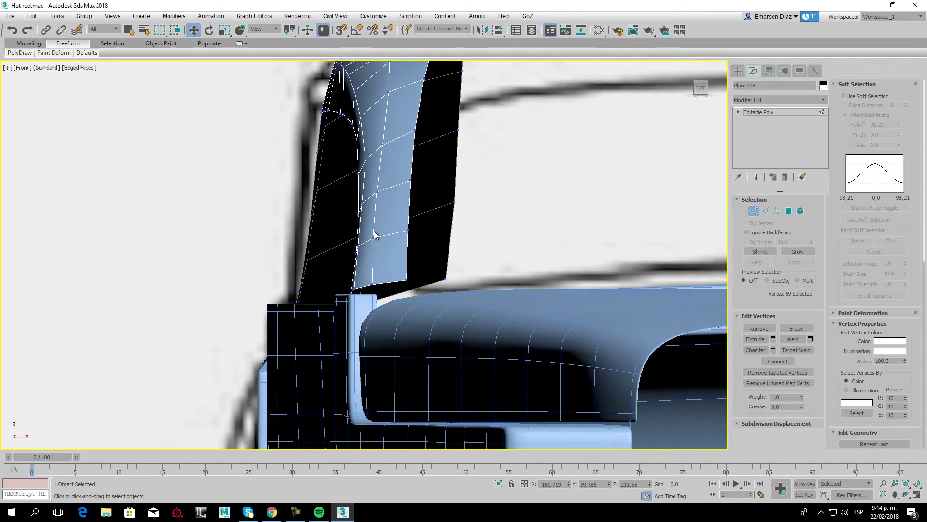
{"action": "left_click", "coordinate": [375, 236]}
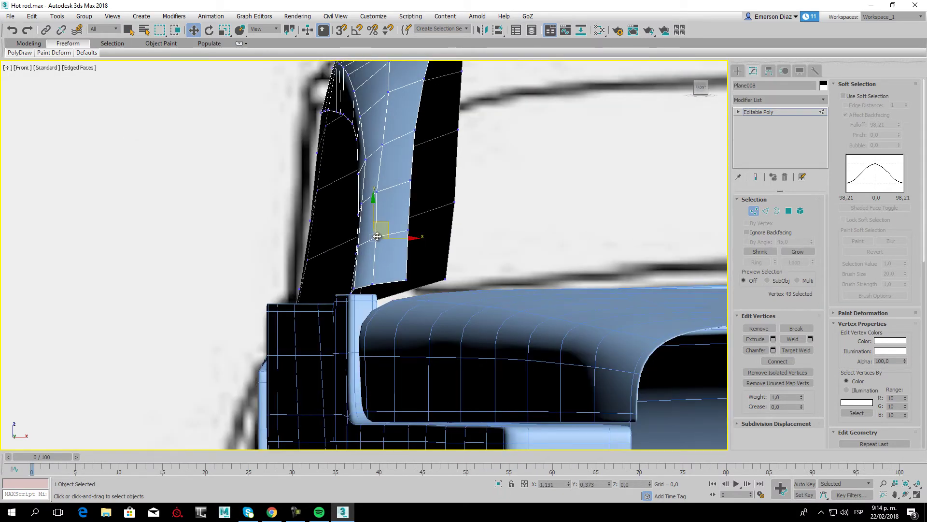
{"action": "left_click", "coordinate": [376, 190]}
{"action": "left_click", "coordinate": [361, 160]}
{"action": "middle_click_drag", "start_coordinate": [360, 161], "coordinate": [368, 233]}
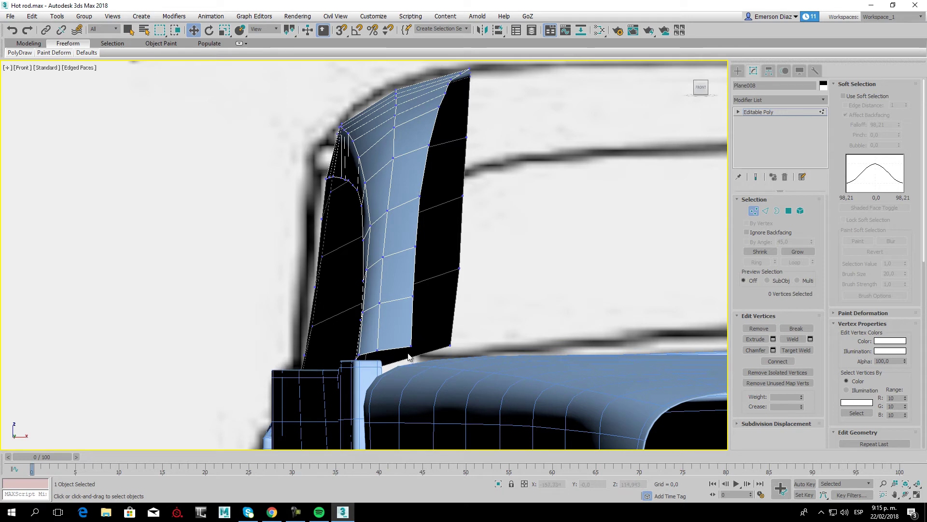
Raise the roof panel's vertex column and top-edge vertices toward the reference line in the Front view.
{"action": "mouse_move", "coordinate": [417, 159]}
{"action": "middle_mouse_down"}
{"action": "mouse_move", "coordinate": [393, 149]}
{"action": "mouse_move", "coordinate": [387, 185]}
{"action": "middle_mouse_up"}
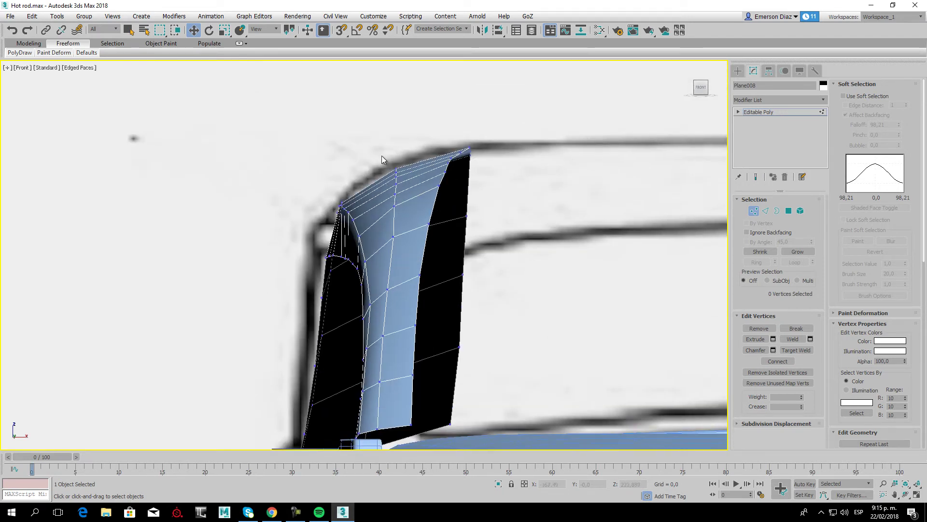
{"action": "left_click", "coordinate": [395, 209]}
{"action": "left_click_drag", "start_coordinate": [382, 151], "coordinate": [400, 241]}
{"action": "left_click_drag", "start_coordinate": [394, 176], "coordinate": [399, 169]}
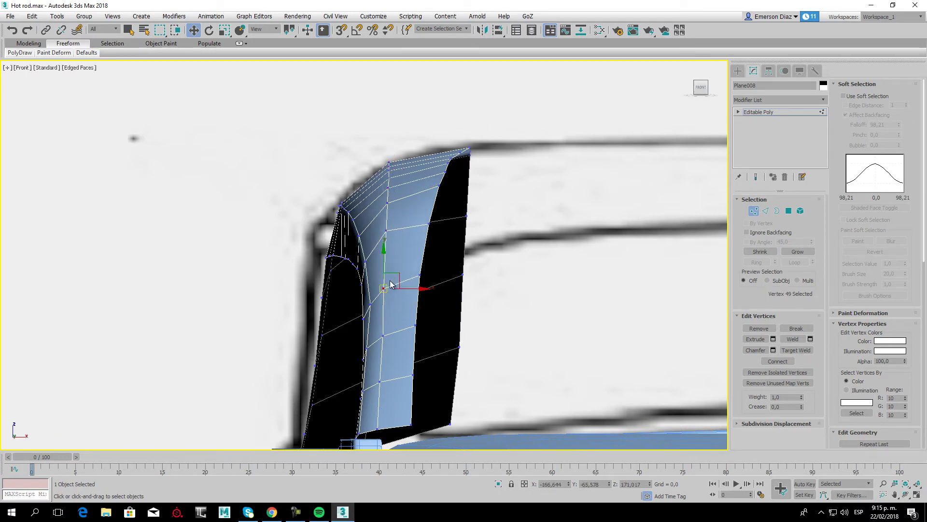
{"action": "left_click", "coordinate": [424, 143]}
{"action": "left_click_drag", "start_coordinate": [485, 205], "coordinate": [485, 204]}
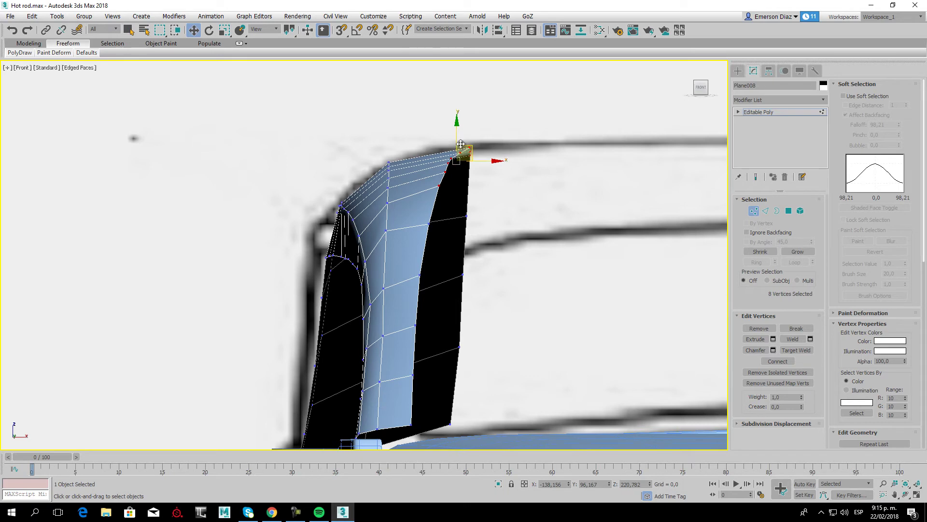
{"action": "left_click_drag", "start_coordinate": [457, 135], "coordinate": [456, 128]}
Nudge the panel's upper-left corner vertices slightly left and up.
{"action": "left_click", "coordinate": [418, 177]}
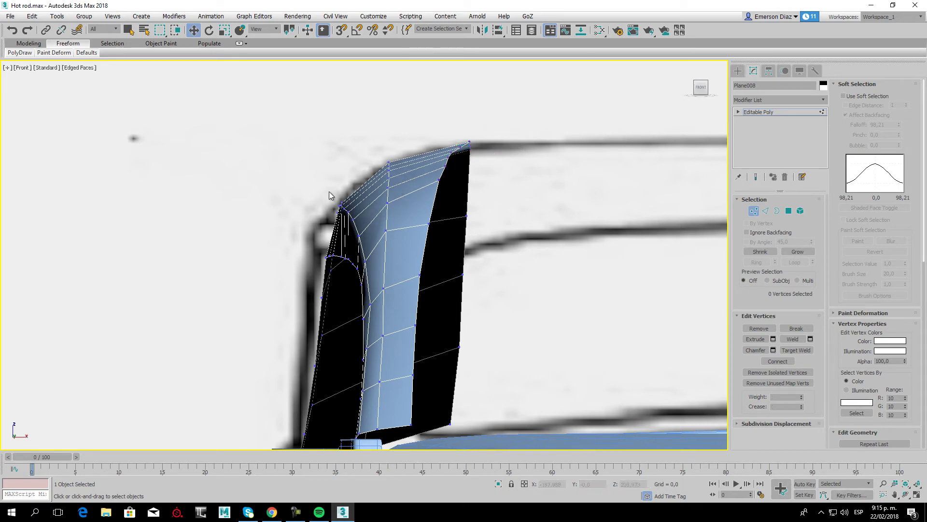
{"action": "left_click_drag", "start_coordinate": [365, 240], "coordinate": [365, 241]}
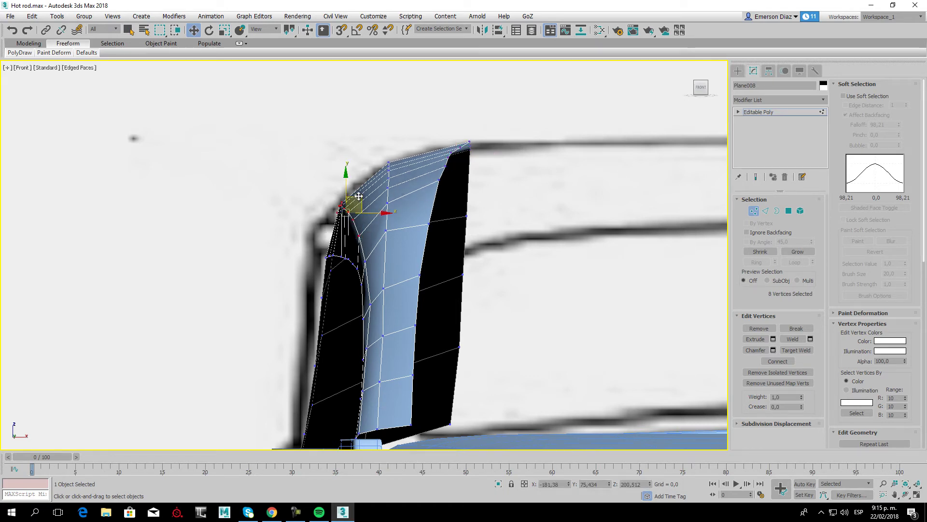
{"action": "left_click_drag", "start_coordinate": [358, 196], "coordinate": [354, 195]}
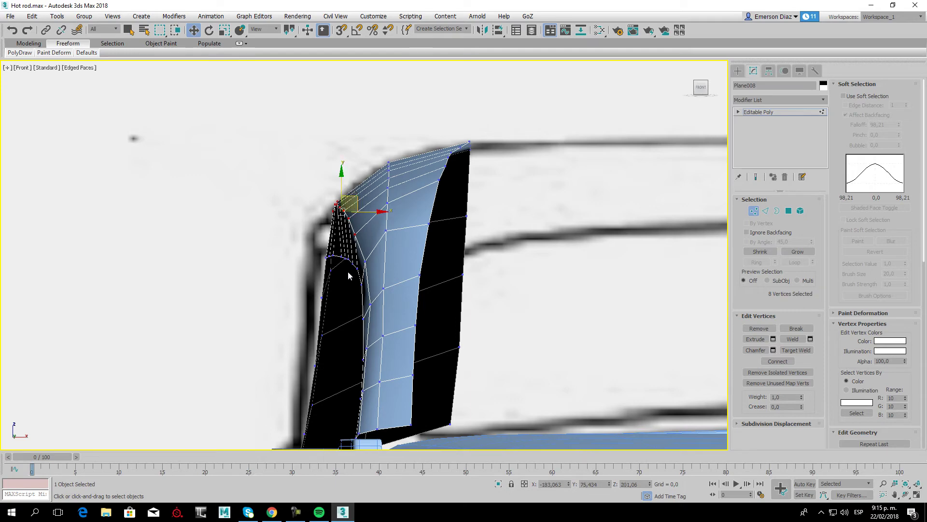
{"action": "middle_click_drag", "start_coordinate": [337, 289], "coordinate": [482, 285], "text": "alt"}
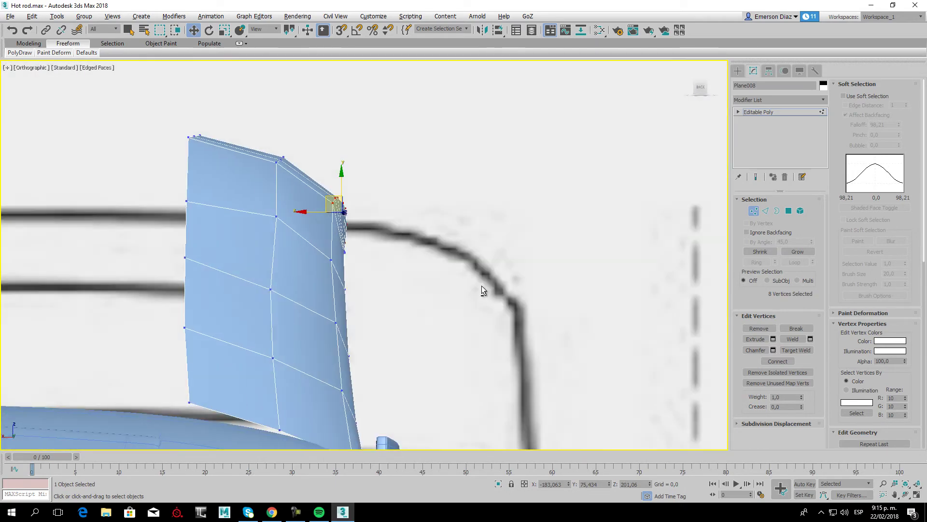
From the Back view, push the panel's right-edge vertices out to the reference outline.
{"action": "left_click", "coordinate": [700, 88]}
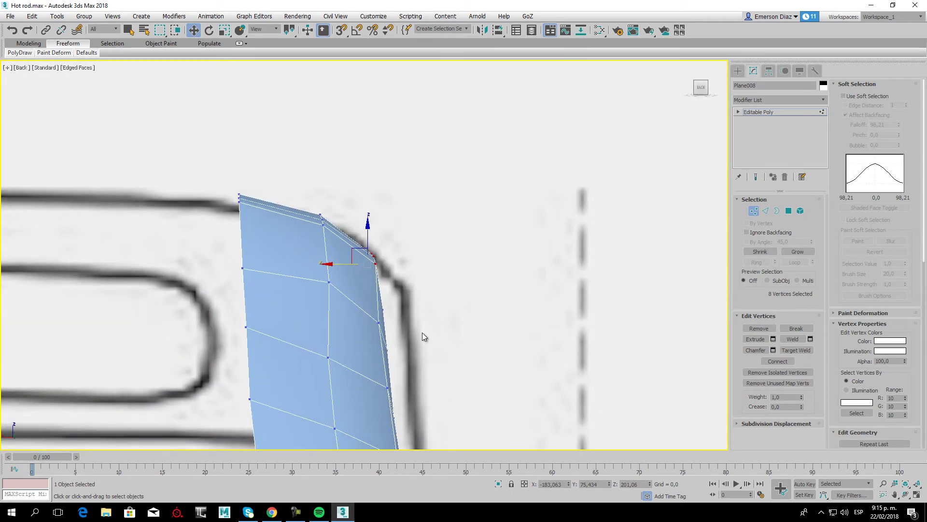
{"action": "middle_click_drag", "start_coordinate": [423, 334], "coordinate": [422, 227]}
{"action": "left_click", "coordinate": [381, 217]}
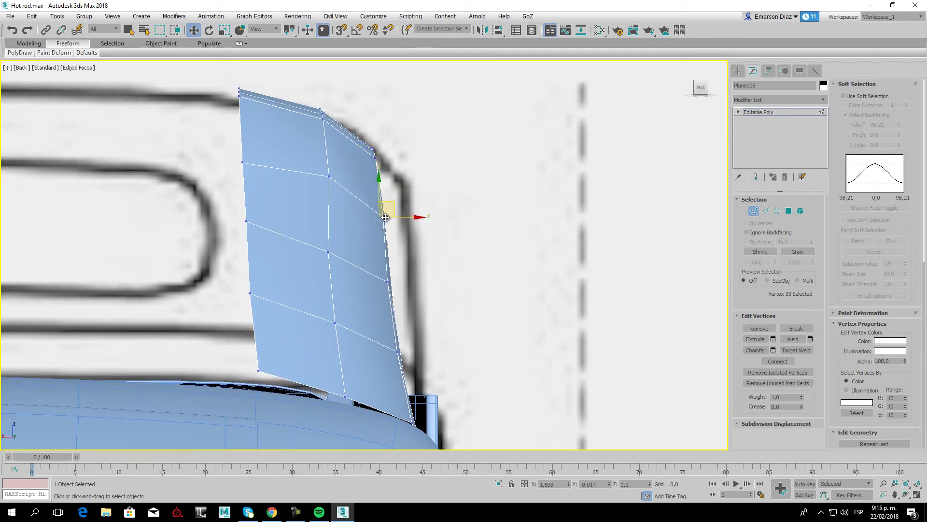
{"action": "left_click", "coordinate": [387, 282]}
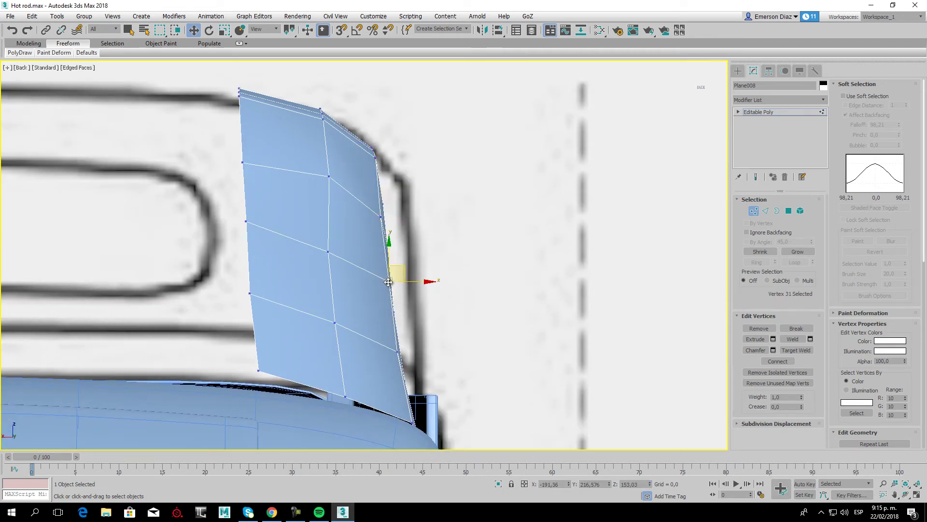
{"action": "left_click", "coordinate": [384, 143]}
{"action": "left_click_drag", "start_coordinate": [419, 292], "coordinate": [418, 290]}
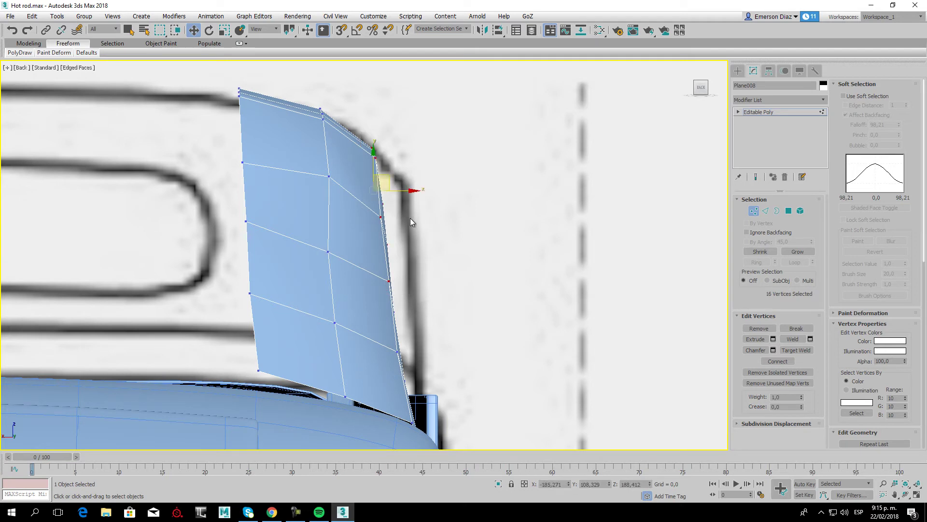
{"action": "left_click_drag", "start_coordinate": [396, 191], "coordinate": [418, 193]}
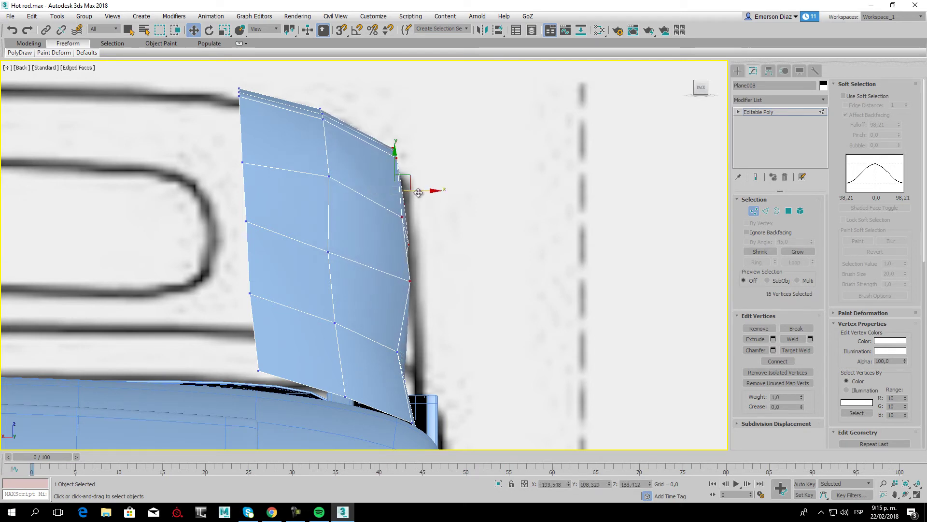
Move the lower right-edge vertices onto the outline, checking in wireframe, and reshape the top-right corner.
{"action": "left_click_drag", "start_coordinate": [387, 333], "coordinate": [426, 362]}
{"action": "key", "text": "F3"}
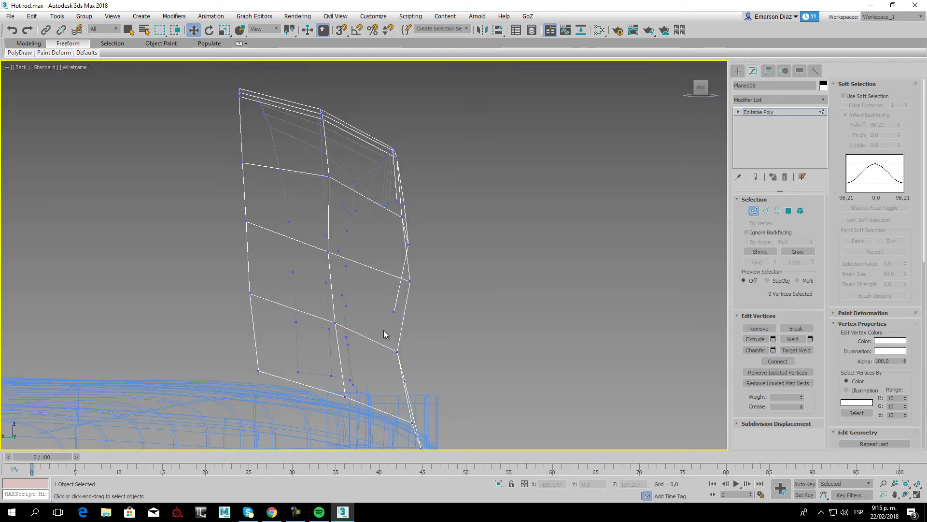
{"action": "key", "text": "F3"}
{"action": "left_click_drag", "start_coordinate": [424, 334], "coordinate": [440, 333]}
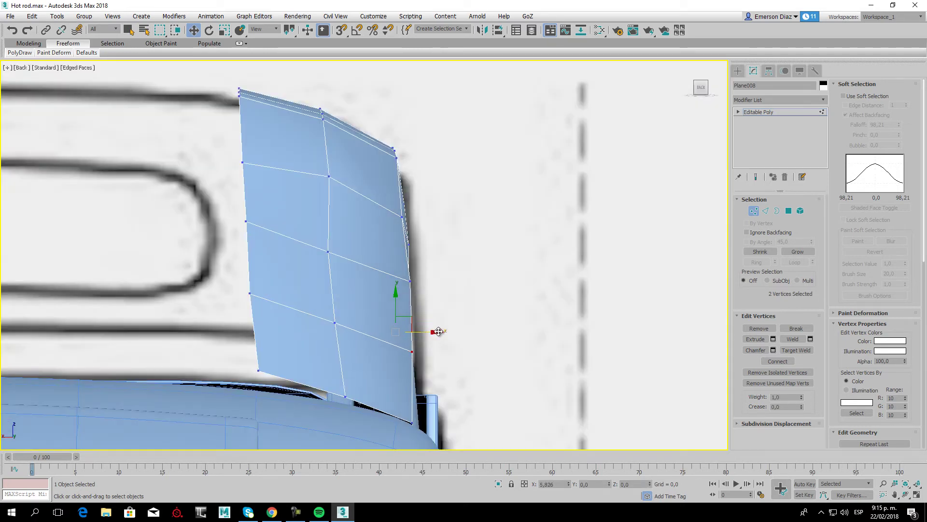
{"action": "left_click", "coordinate": [432, 253]}
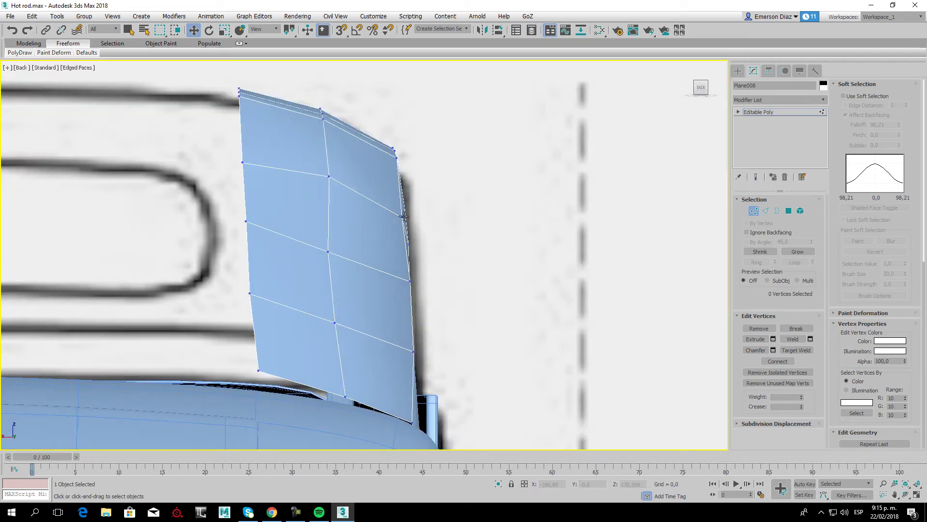
{"action": "left_click_drag", "start_coordinate": [402, 217], "coordinate": [406, 215]}
{"action": "left_click", "coordinate": [449, 275]}
{"action": "mouse_move", "coordinate": [388, 141]}
{"action": "left_mouse_down"}
{"action": "mouse_move", "coordinate": [401, 162]}
{"action": "mouse_move", "coordinate": [401, 146]}
{"action": "mouse_move", "coordinate": [408, 147]}
{"action": "left_mouse_up"}
Shift the panel's middle and lower-middle vertices slightly right.
{"action": "left_click", "coordinate": [439, 219]}
{"action": "left_click", "coordinate": [329, 251]}
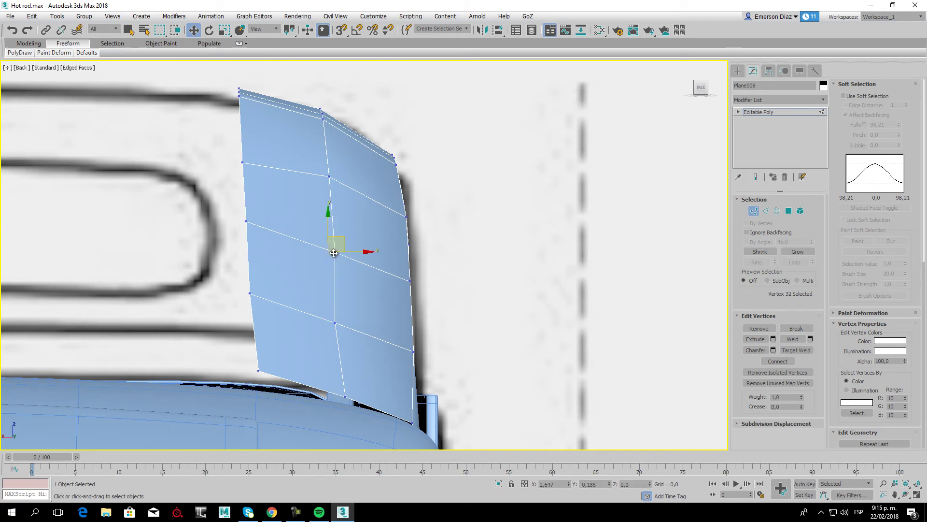
{"action": "left_click_drag", "start_coordinate": [334, 253], "coordinate": [340, 254]}
{"action": "left_click", "coordinate": [333, 330]}
{"action": "left_click_drag", "start_coordinate": [334, 323], "coordinate": [342, 322]}
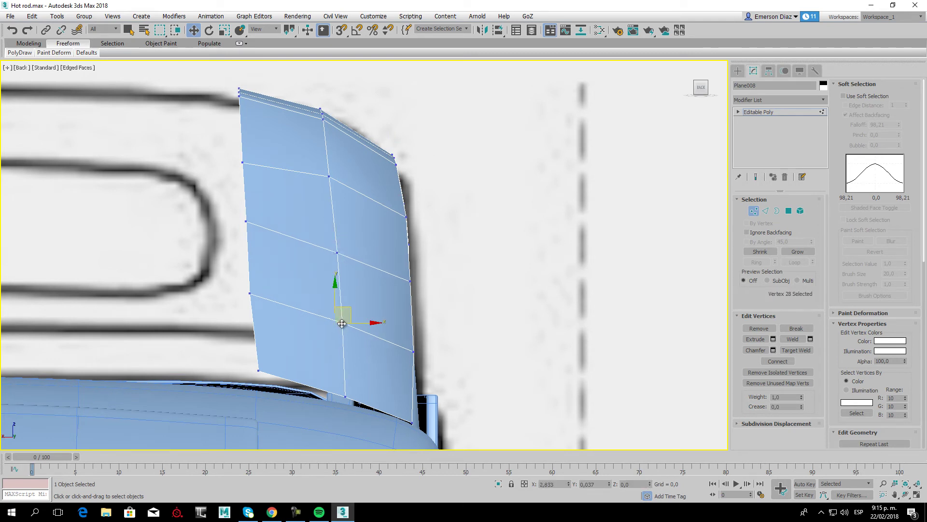
{"action": "left_click", "coordinate": [366, 294]}
Lower the bottom-left and bottom-middle vertices onto the car body and adjust the bottom-right corner.
{"action": "left_click", "coordinate": [250, 294]}
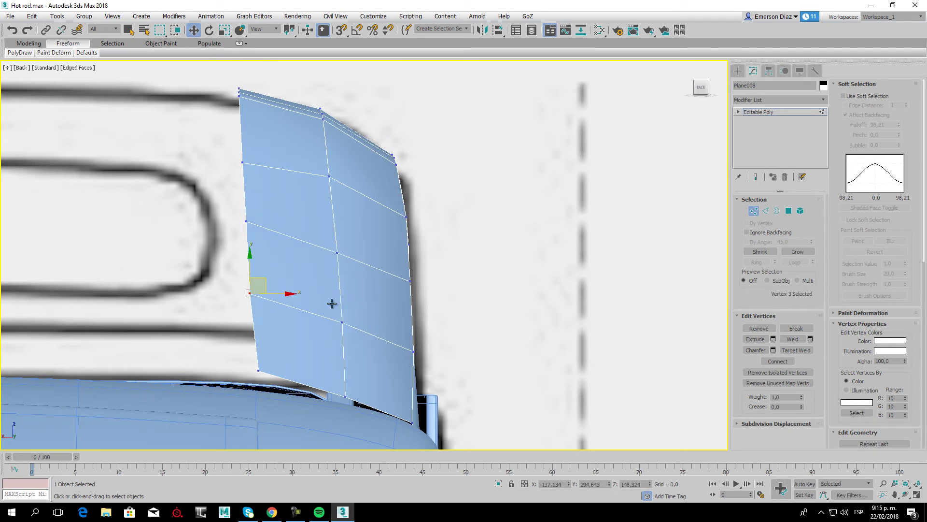
{"action": "left_click_drag", "start_coordinate": [410, 423], "coordinate": [416, 425]}
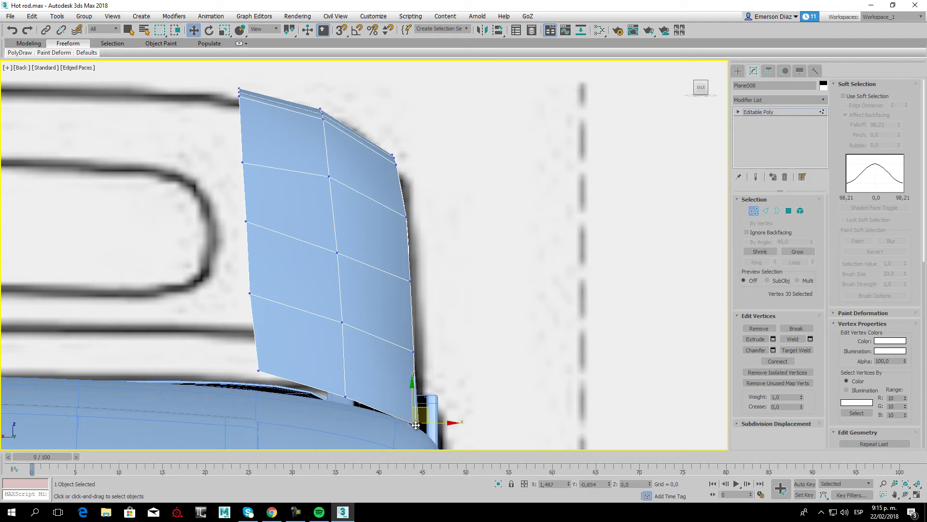
{"action": "left_click", "coordinate": [450, 349]}
{"action": "left_click", "coordinate": [258, 370]}
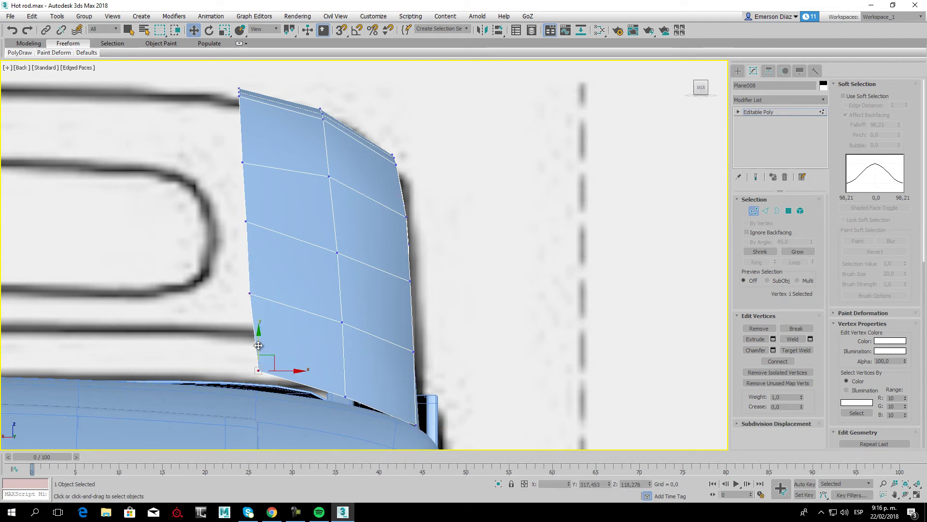
{"action": "left_click_drag", "start_coordinate": [259, 347], "coordinate": [259, 363]}
{"action": "left_click", "coordinate": [343, 397]}
{"action": "left_click_drag", "start_coordinate": [344, 396], "coordinate": [345, 403]}
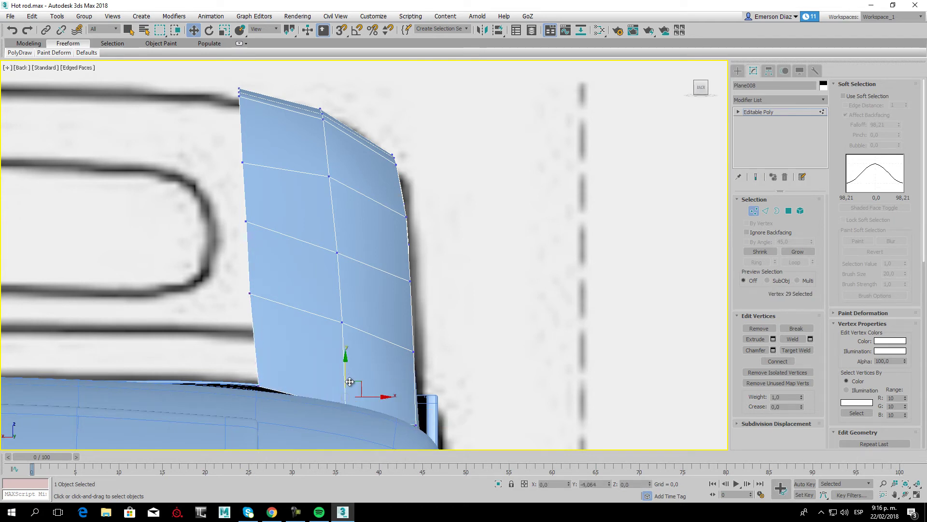
{"action": "scroll", "coordinate": [350, 324], "scroll_direction": "down", "scroll_amount": 2}
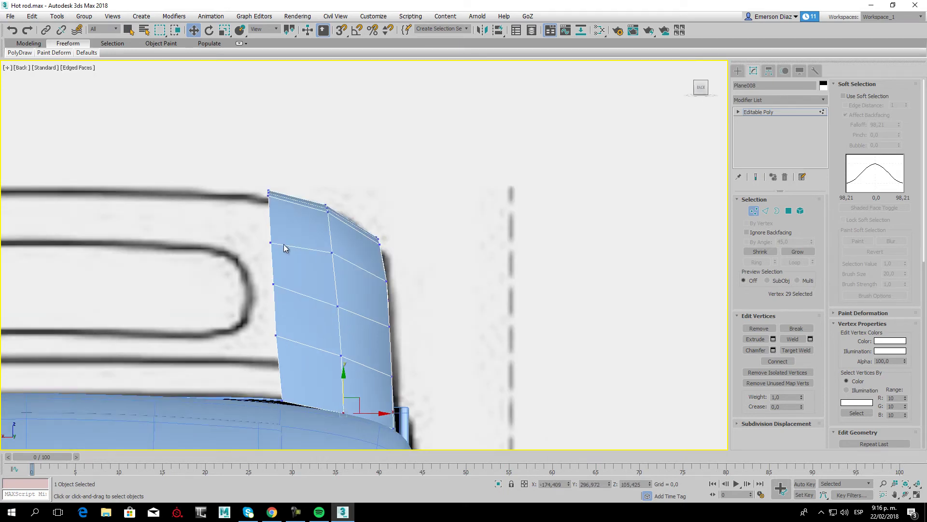
{"action": "left_click_drag", "start_coordinate": [270, 243], "coordinate": [270, 233]}
{"action": "left_click", "coordinate": [419, 300]}
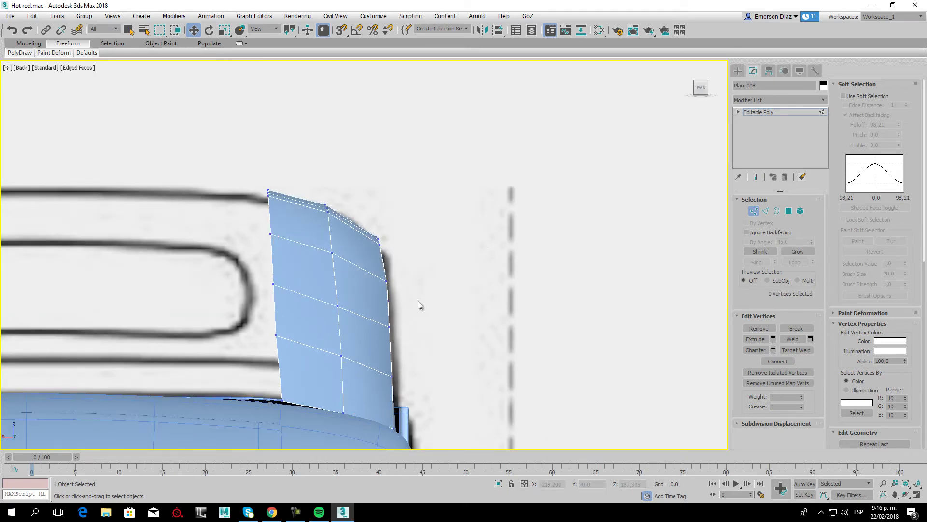
In the Front view, move the vertices near the panel's upper corner up and to the left.
{"action": "key", "text": "f"}
{"action": "scroll", "coordinate": [369, 321], "scroll_direction": "down", "scroll_amount": 1}
{"action": "scroll", "coordinate": [356, 300], "scroll_direction": "up", "scroll_amount": 2}
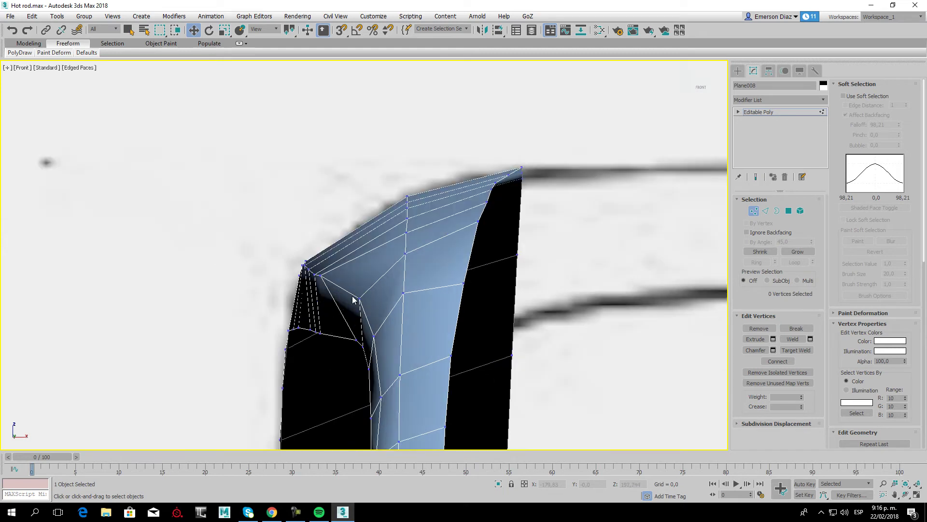
{"action": "scroll", "coordinate": [317, 283], "scroll_direction": "up", "scroll_amount": 3}
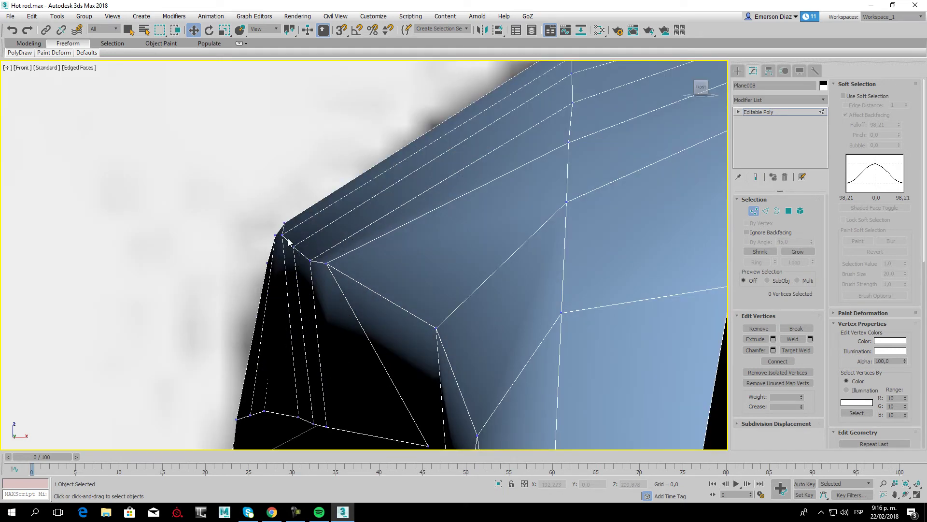
{"action": "left_click", "coordinate": [284, 223]}
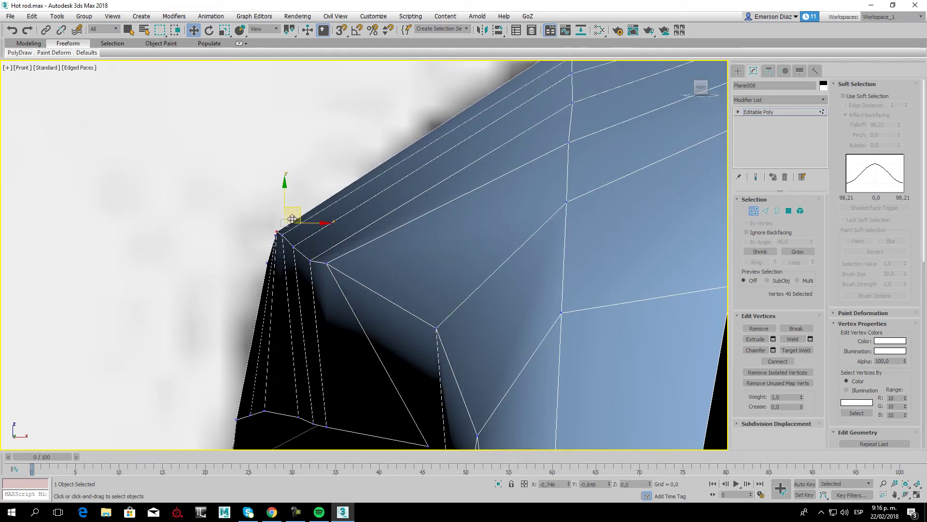
{"action": "left_click", "coordinate": [292, 247]}
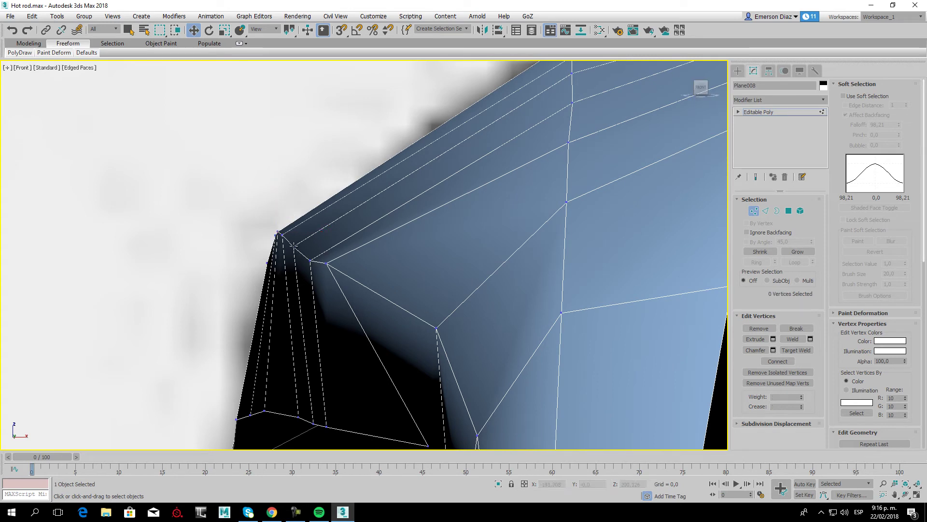
{"action": "mouse_move", "coordinate": [293, 245]}
{"action": "left_mouse_down"}
{"action": "mouse_move", "coordinate": [323, 258]}
{"action": "mouse_move", "coordinate": [292, 238]}
{"action": "left_mouse_up"}
{"action": "left_click", "coordinate": [291, 240]}
{"action": "mouse_move", "coordinate": [438, 329]}
{"action": "left_mouse_down"}
{"action": "mouse_move", "coordinate": [401, 305]}
{"action": "mouse_move", "coordinate": [397, 282]}
{"action": "left_mouse_up"}
{"action": "scroll", "coordinate": [418, 327], "scroll_direction": "down", "scroll_amount": 2}
{"action": "middle_click_drag", "start_coordinate": [427, 325], "coordinate": [393, 236]}
Move the next edge vertices left to straighten the edge and pull the pillar corner inward.
{"action": "left_click", "coordinate": [394, 350]}
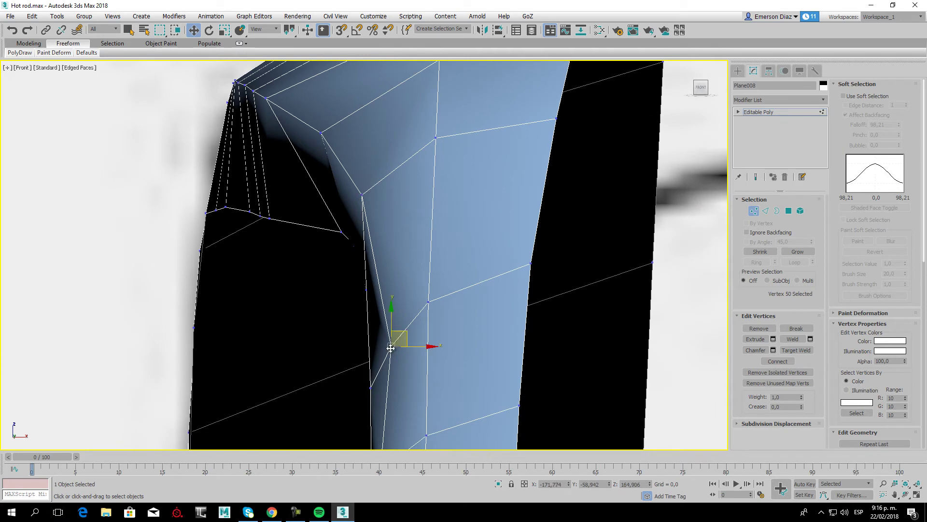
{"action": "left_click_drag", "start_coordinate": [392, 348], "coordinate": [377, 351]}
{"action": "middle_click_drag", "start_coordinate": [404, 394], "coordinate": [373, 268]}
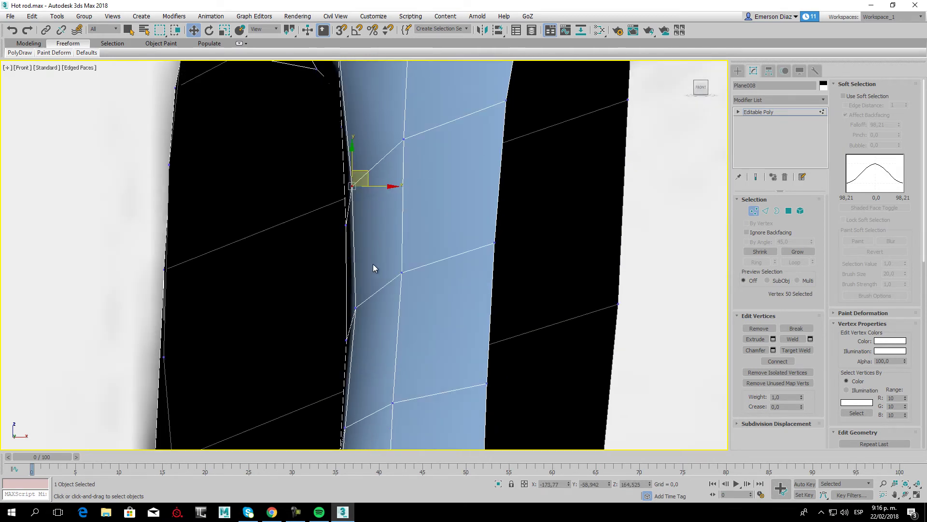
{"action": "left_click", "coordinate": [355, 308]}
{"action": "middle_click_drag", "start_coordinate": [355, 308], "coordinate": [414, 326]}
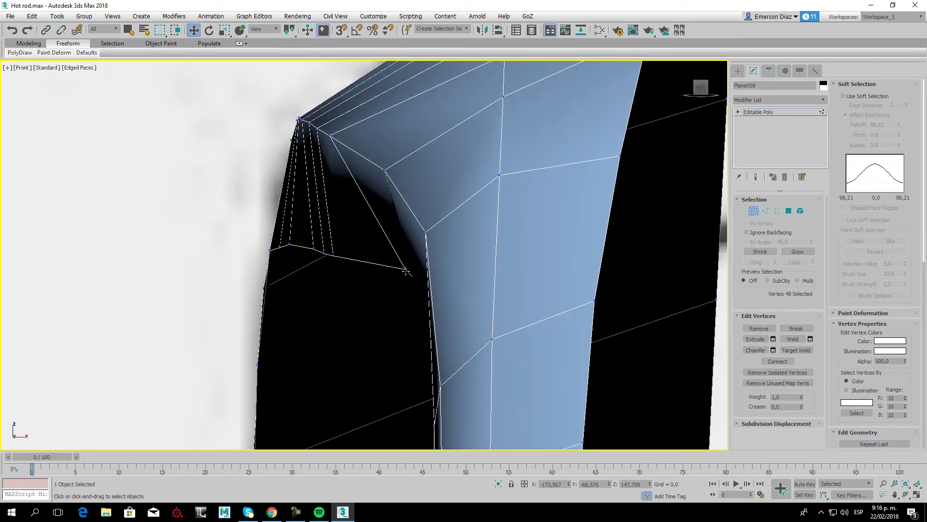
{"action": "left_click", "coordinate": [405, 270]}
{"action": "left_click_drag", "start_coordinate": [406, 270], "coordinate": [388, 267]}
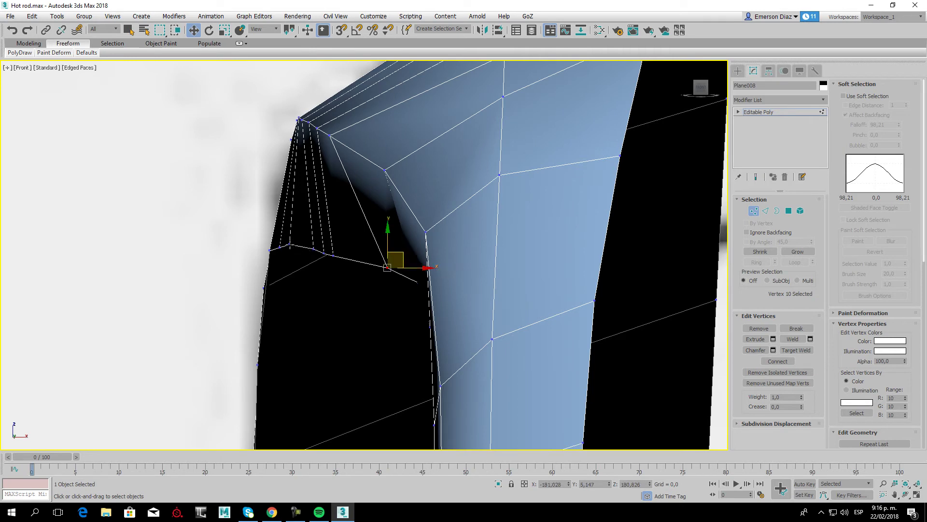
Nudge the window-edge vertices left to round the lower curve.
{"action": "left_click", "coordinate": [290, 245]}
{"action": "left_click", "coordinate": [309, 247]}
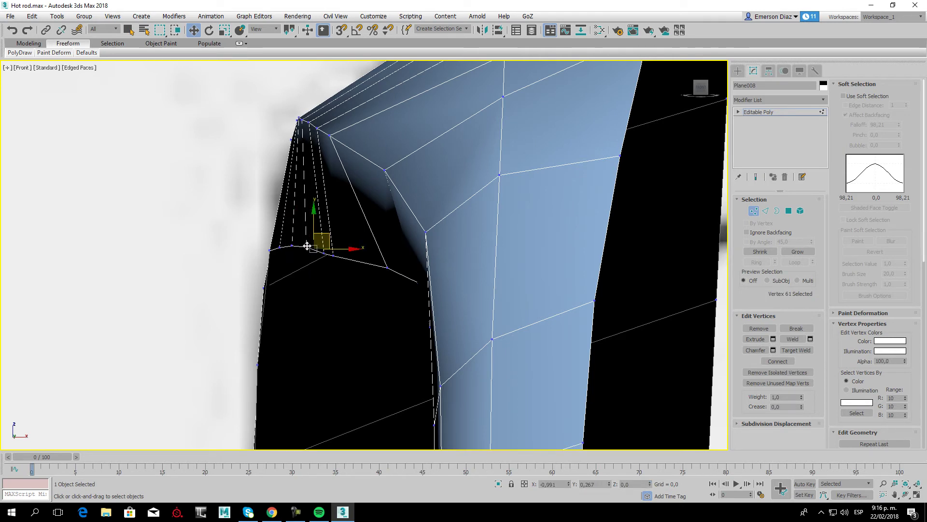
{"action": "mouse_move", "coordinate": [307, 246]}
{"action": "left_mouse_down"}
{"action": "mouse_move", "coordinate": [322, 252]}
{"action": "mouse_move", "coordinate": [291, 247]}
{"action": "left_mouse_up"}
{"action": "left_click", "coordinate": [320, 269]}
{"action": "left_click", "coordinate": [294, 252]}
{"action": "left_click", "coordinate": [291, 247]}
{"action": "left_click", "coordinate": [402, 292]}
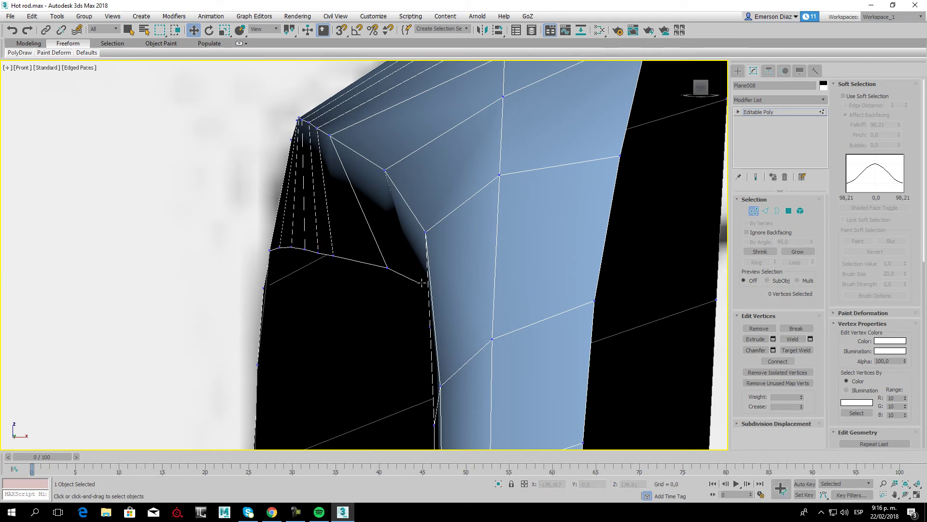
{"action": "left_click", "coordinate": [421, 282]}
{"action": "mouse_move", "coordinate": [421, 282]}
{"action": "left_mouse_down"}
{"action": "mouse_move", "coordinate": [367, 267]}
{"action": "mouse_move", "coordinate": [391, 282]}
{"action": "left_mouse_up"}
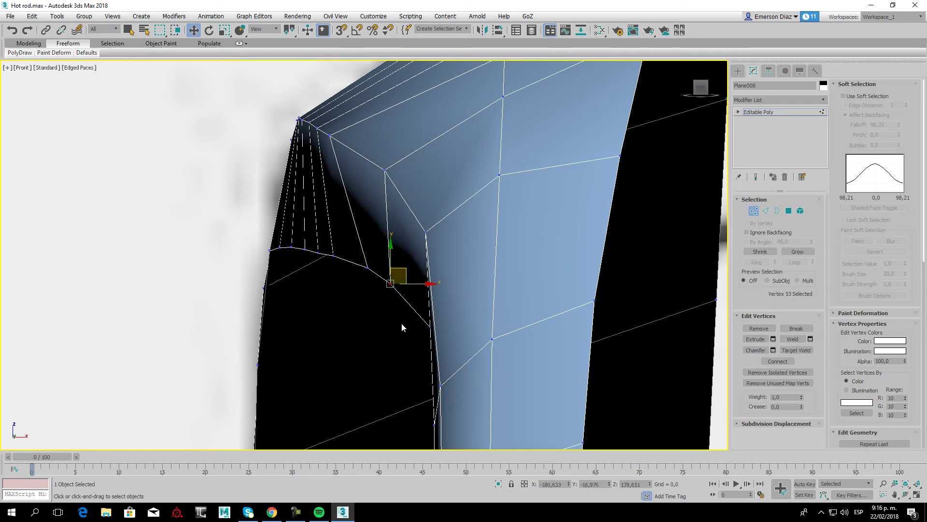
Move the lower pillar vertices left to straighten the pillar edge down to the panel's bottom.
{"action": "left_click", "coordinate": [406, 300]}
{"action": "left_click", "coordinate": [430, 325]}
{"action": "left_click_drag", "start_coordinate": [430, 325], "coordinate": [418, 326]}
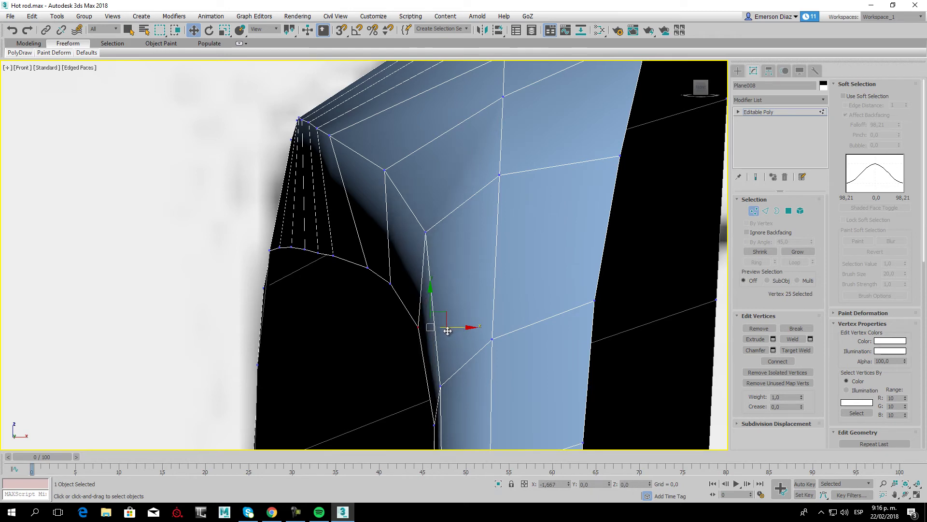
{"action": "middle_click_drag", "start_coordinate": [435, 391], "coordinate": [432, 353]}
{"action": "scroll", "coordinate": [432, 354], "scroll_direction": "down", "scroll_amount": 2}
{"action": "left_click", "coordinate": [415, 310]}
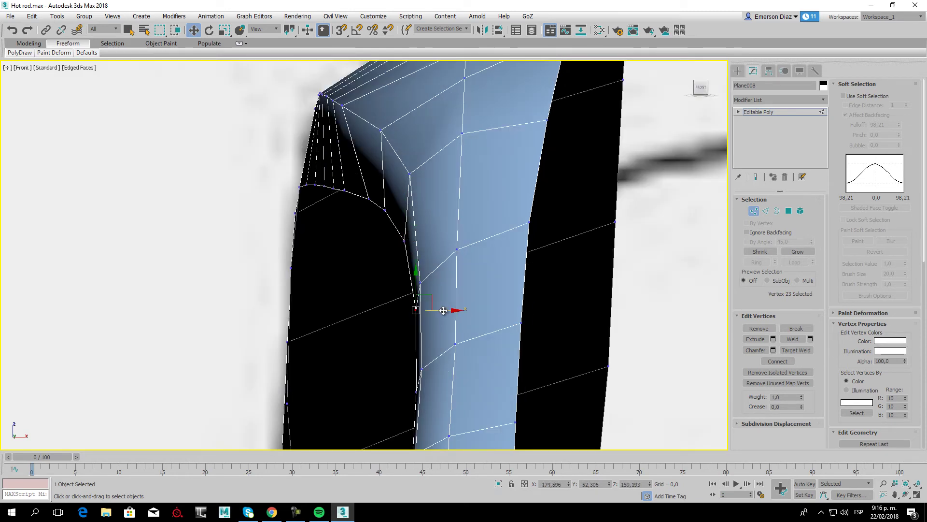
{"action": "middle_click_drag", "start_coordinate": [441, 311], "coordinate": [419, 185]}
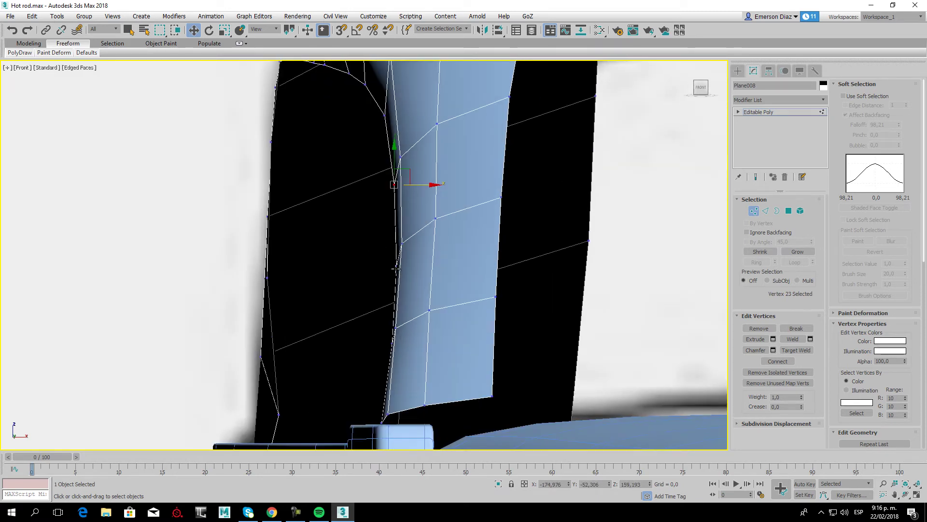
{"action": "left_click", "coordinate": [395, 266]}
{"action": "left_click", "coordinate": [392, 346]}
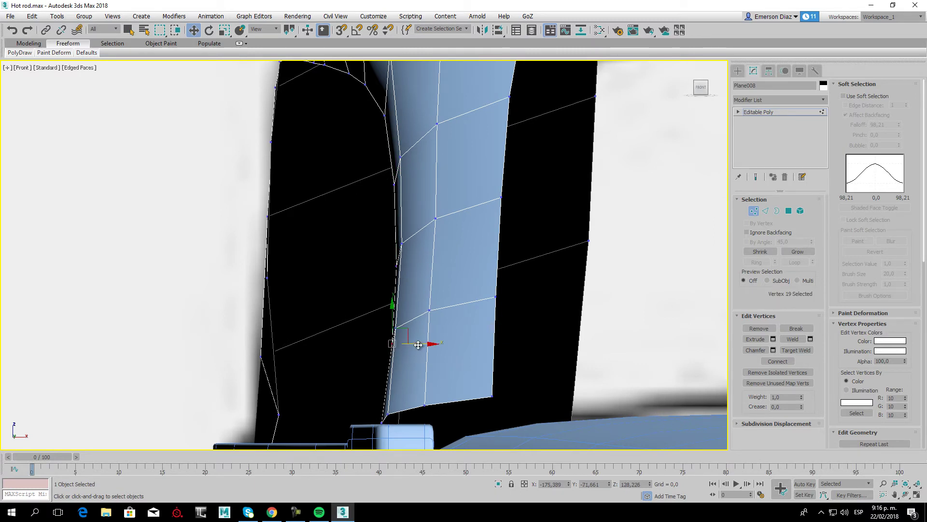
{"action": "left_click_drag", "start_coordinate": [392, 345], "coordinate": [389, 342]}
{"action": "left_click", "coordinate": [396, 265]}
{"action": "left_click_drag", "start_coordinate": [416, 266], "coordinate": [414, 266]}
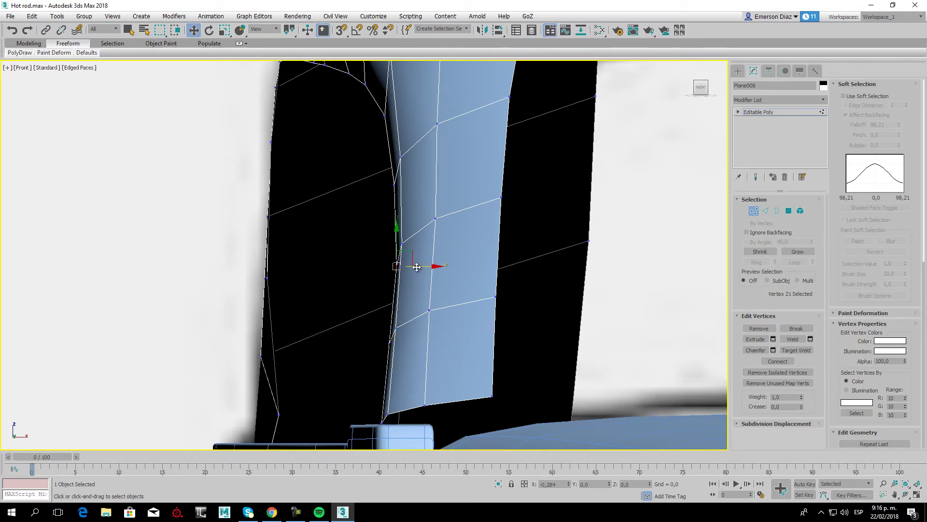
Adjust the vertices near the roof's top corner to smooth the arch.
{"action": "scroll", "coordinate": [393, 325], "scroll_direction": "down", "scroll_amount": 3}
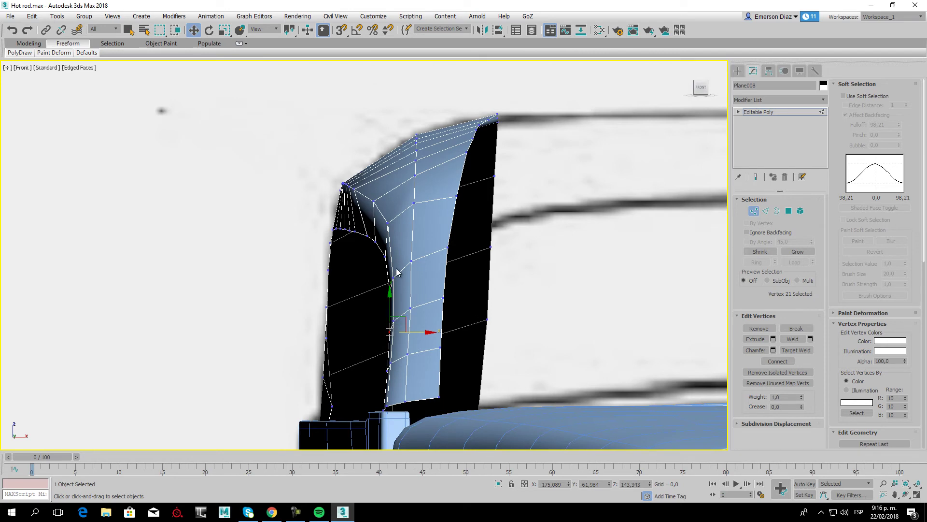
{"action": "left_click", "coordinate": [389, 221]}
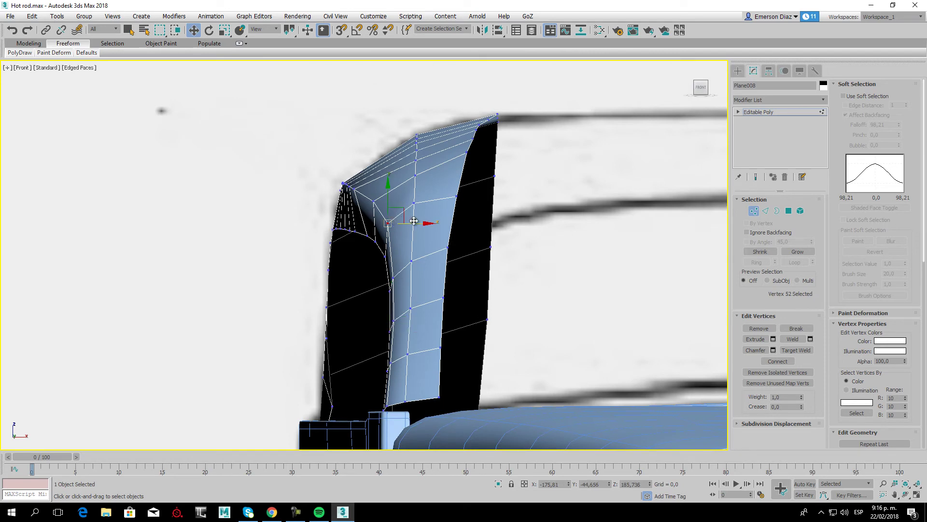
{"action": "left_click_drag", "start_coordinate": [412, 223], "coordinate": [409, 223]}
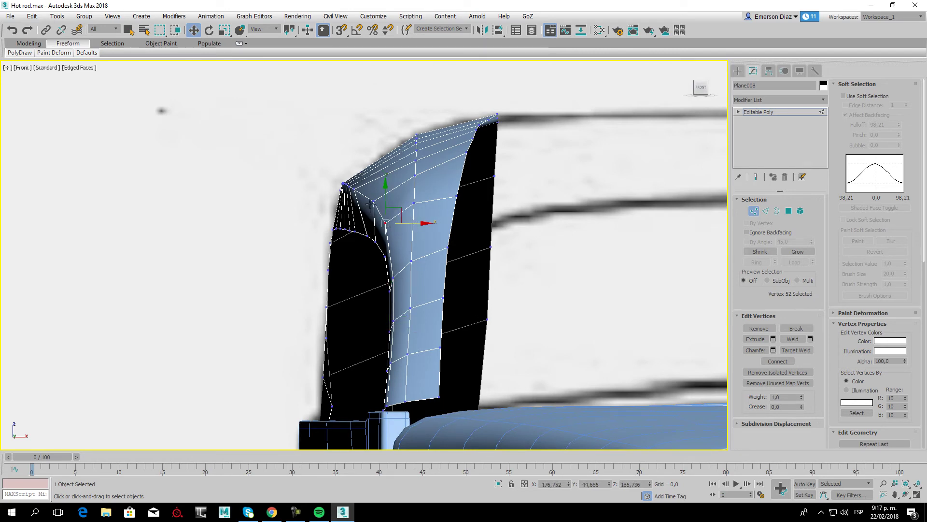
{"action": "scroll", "coordinate": [370, 205], "scroll_direction": "up", "scroll_amount": 2}
{"action": "left_click", "coordinate": [332, 177]}
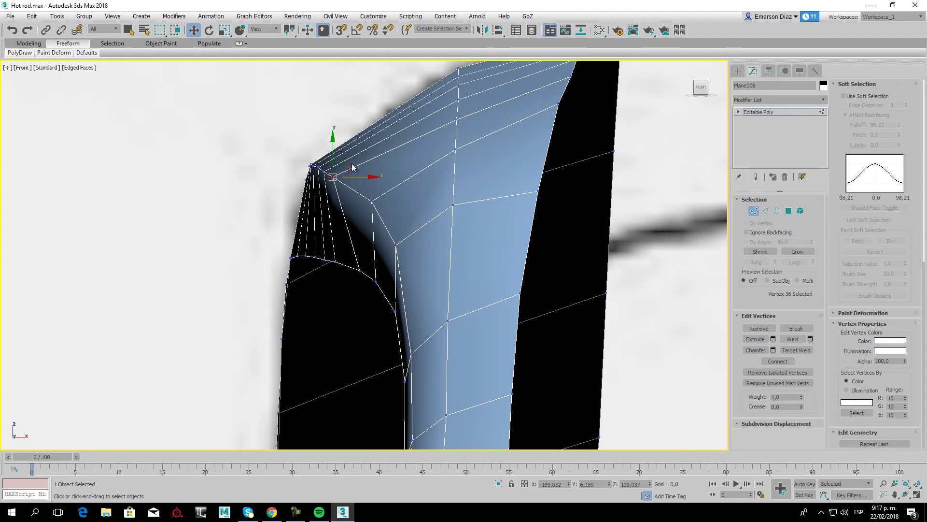
{"action": "left_click_drag", "start_coordinate": [352, 167], "coordinate": [341, 174]}
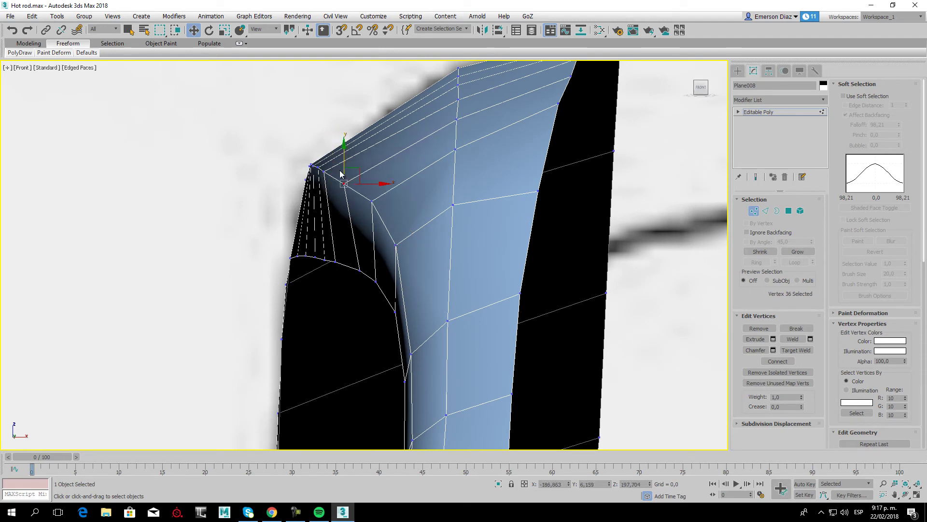
{"action": "left_click", "coordinate": [323, 171]}
{"action": "left_click_drag", "start_coordinate": [323, 172], "coordinate": [374, 208]}
{"action": "left_click", "coordinate": [343, 184]}
Nudge the vertex at the pillar's inner corner to finish the curve.
{"action": "left_click", "coordinate": [378, 209]}
{"action": "left_click", "coordinate": [396, 245]}
{"action": "left_click_drag", "start_coordinate": [396, 246], "coordinate": [398, 248]}
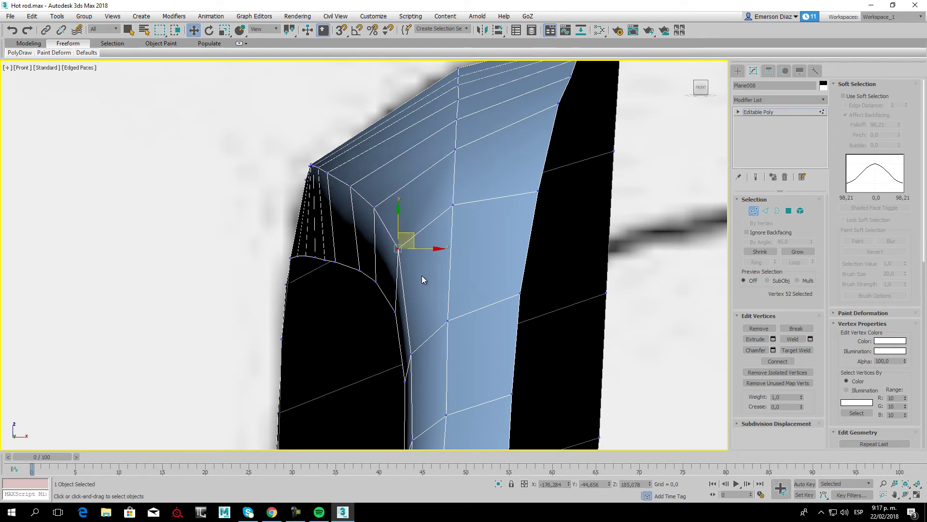
{"action": "left_click", "coordinate": [422, 279]}
{"action": "scroll", "coordinate": [437, 253], "scroll_direction": "down", "scroll_amount": 3}
{"action": "scroll", "coordinate": [437, 253], "scroll_direction": "down", "scroll_amount": 2}
Inspect the roof arch along its length in the Left view.
{"action": "key", "text": "l"}
{"action": "mouse_move", "coordinate": [436, 253]}
{"action": "middle_mouse_down"}
{"action": "mouse_move", "coordinate": [424, 246]}
{"action": "mouse_move", "coordinate": [559, 250]}
{"action": "middle_mouse_up"}
{"action": "middle_click_drag", "start_coordinate": [320, 327], "coordinate": [371, 294]}
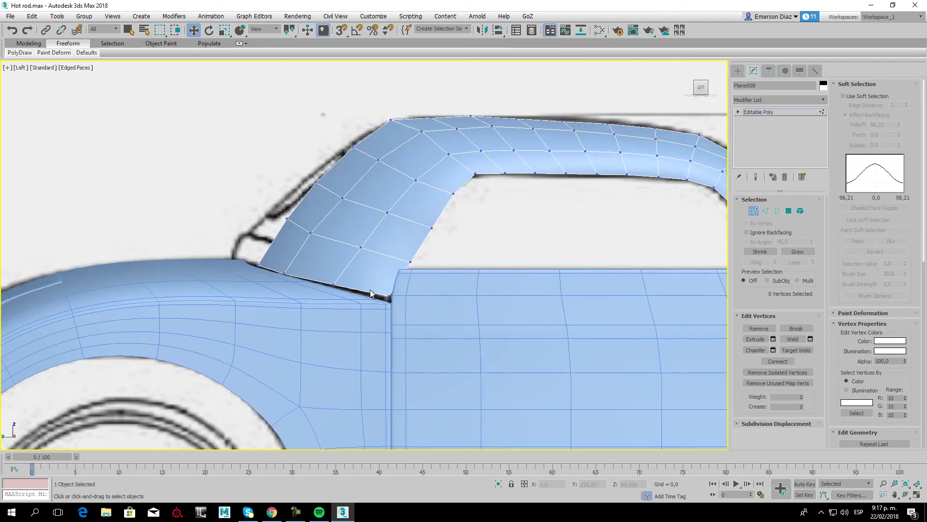
{"action": "middle_click_drag", "start_coordinate": [458, 239], "coordinate": [307, 257]}
{"action": "middle_click_drag", "start_coordinate": [425, 241], "coordinate": [251, 265]}
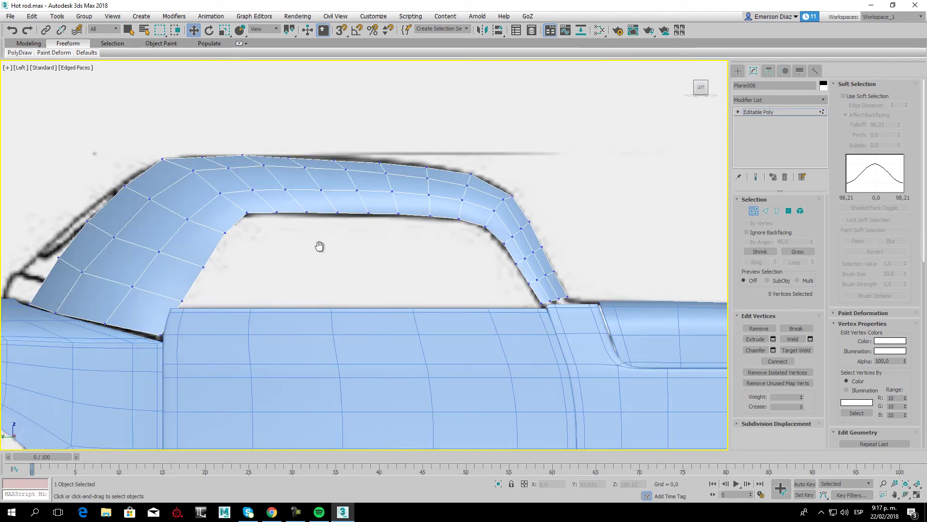
{"action": "scroll", "coordinate": [256, 216], "scroll_direction": "up", "scroll_amount": 5}
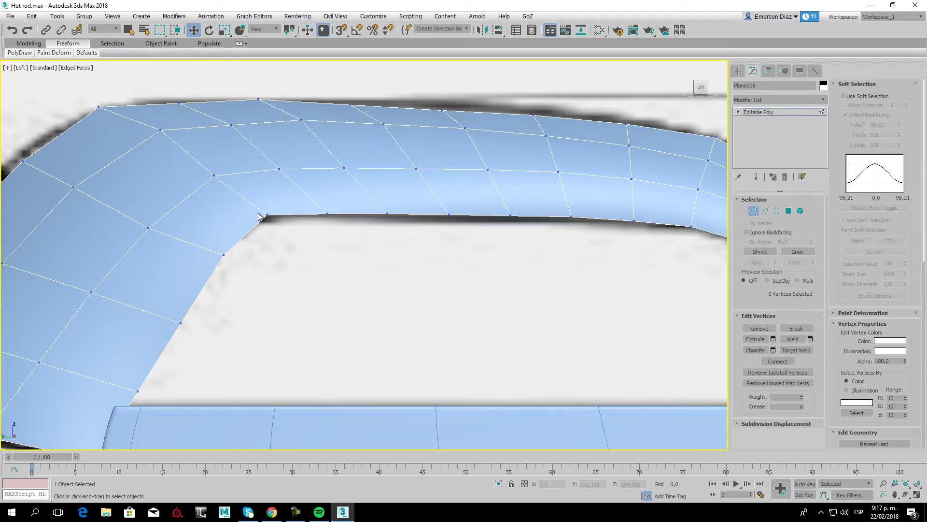
{"action": "left_click", "coordinate": [256, 222]}
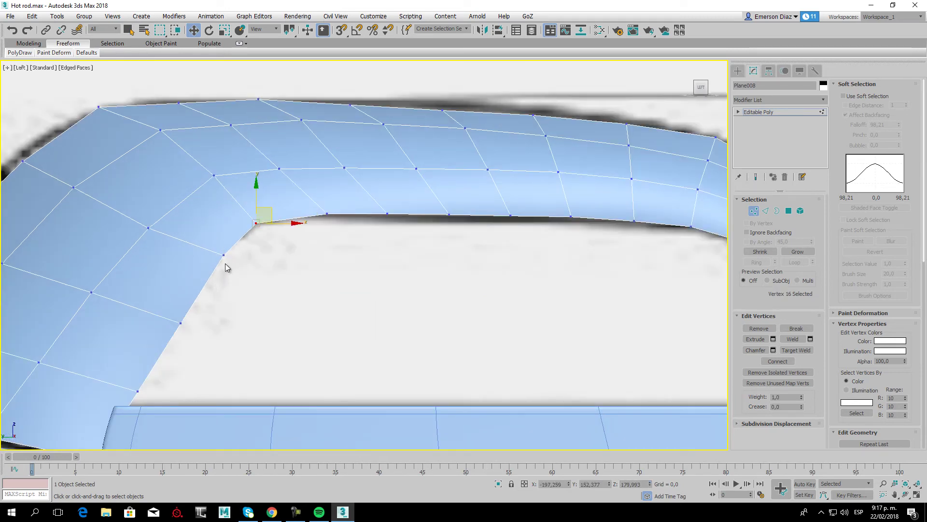
{"action": "scroll", "coordinate": [395, 234], "scroll_direction": "down", "scroll_amount": 5}
{"action": "scroll", "coordinate": [451, 241], "scroll_direction": "down", "scroll_amount": 1}
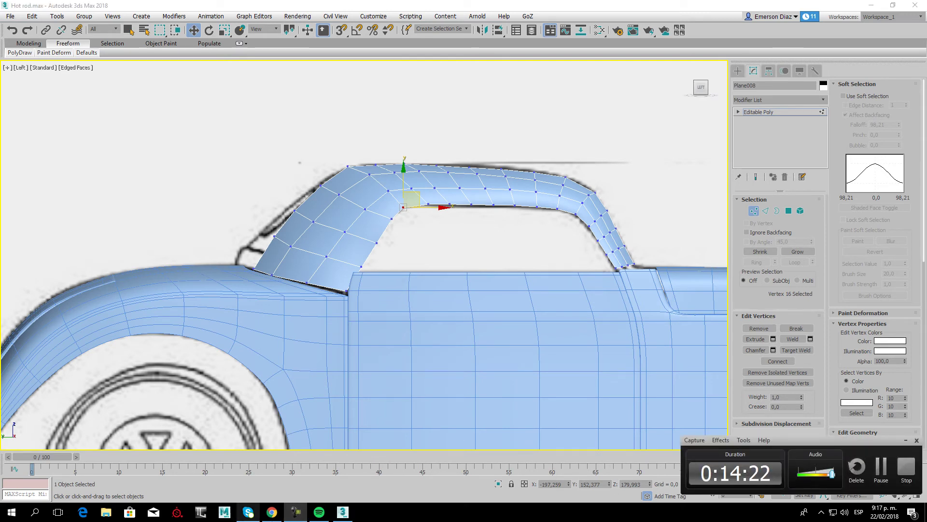
{"action": "mouse_move", "coordinate": [390, 314]}
{"action": "middle_mouse_down"}
{"action": "mouse_move", "coordinate": [424, 292]}
{"action": "mouse_move", "coordinate": [366, 248]}
{"action": "mouse_move", "coordinate": [337, 246]}
{"action": "middle_mouse_up"}
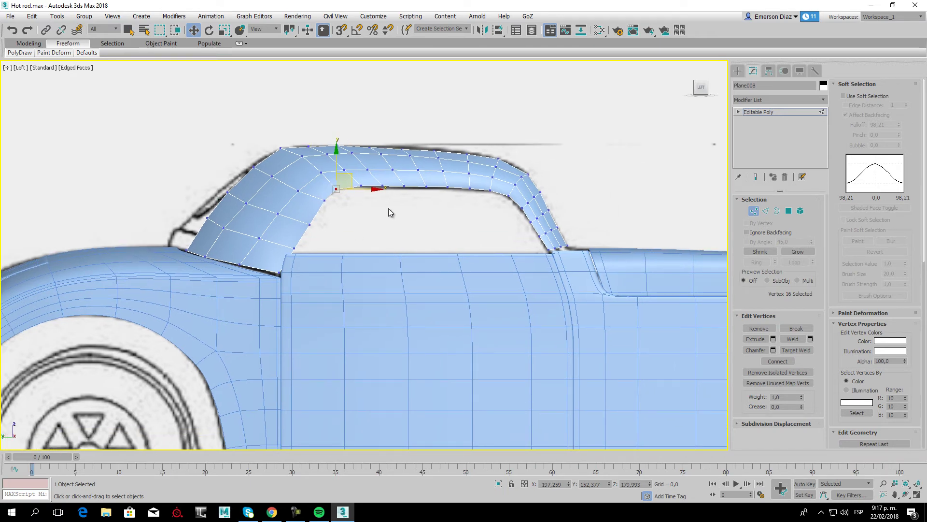
Switch to the Top view and frame the roof over the reference drawing.
{"action": "key", "text": "t"}
{"action": "middle_click_drag", "start_coordinate": [388, 213], "coordinate": [383, 222]}
{"action": "scroll", "coordinate": [286, 252], "scroll_direction": "down", "scroll_amount": 2}
Check the inner-edge vertices down the roof strip in Top view, then switch Editable Poly to Edge level.
{"action": "scroll", "coordinate": [294, 249], "scroll_direction": "down", "scroll_amount": 2}
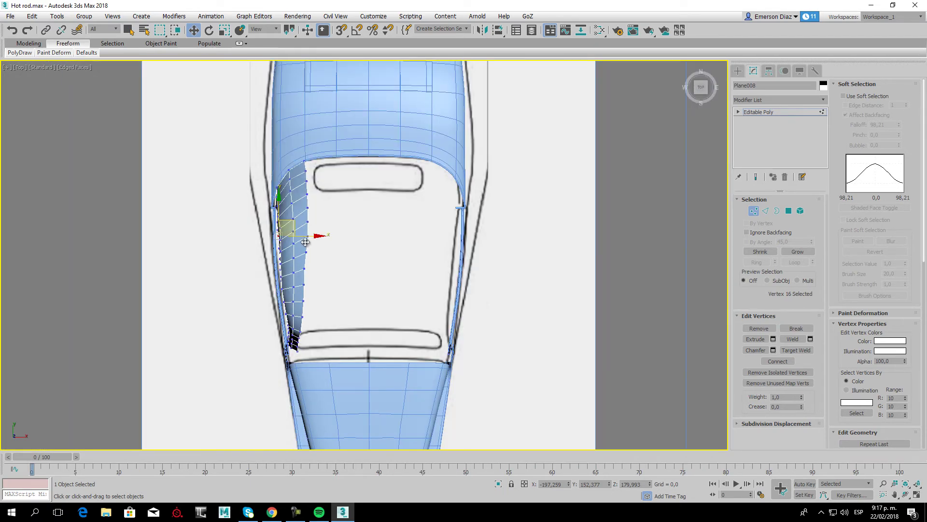
{"action": "scroll", "coordinate": [310, 221], "scroll_direction": "up", "scroll_amount": 2}
{"action": "left_click", "coordinate": [306, 265]}
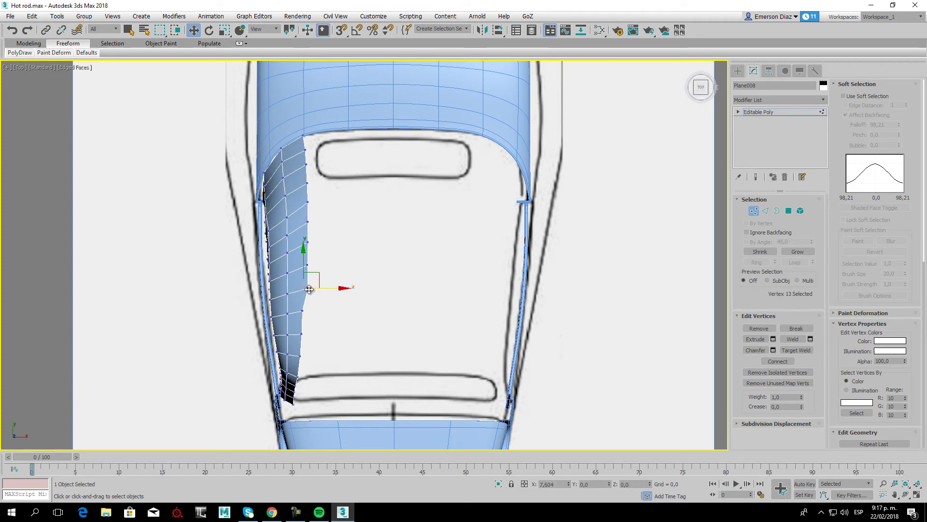
{"action": "left_click", "coordinate": [308, 311]}
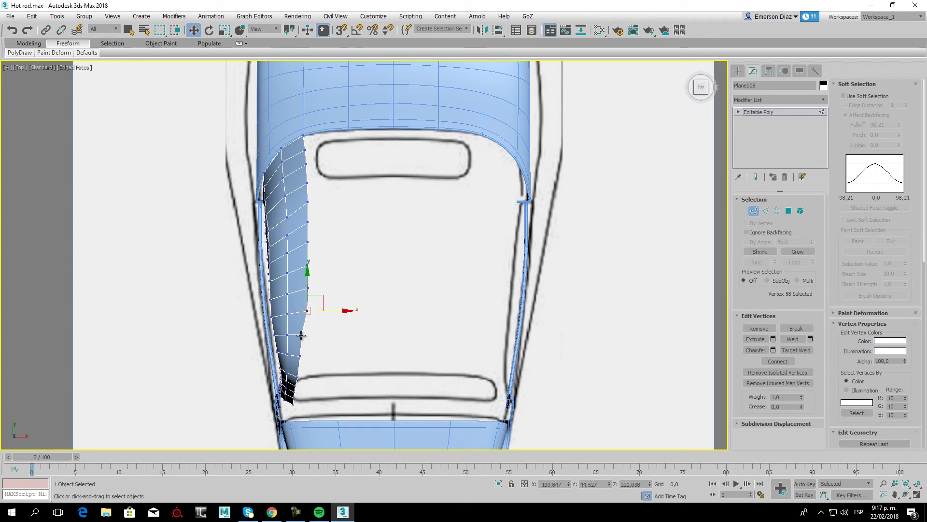
{"action": "left_click", "coordinate": [304, 334]}
{"action": "left_click", "coordinate": [305, 356]}
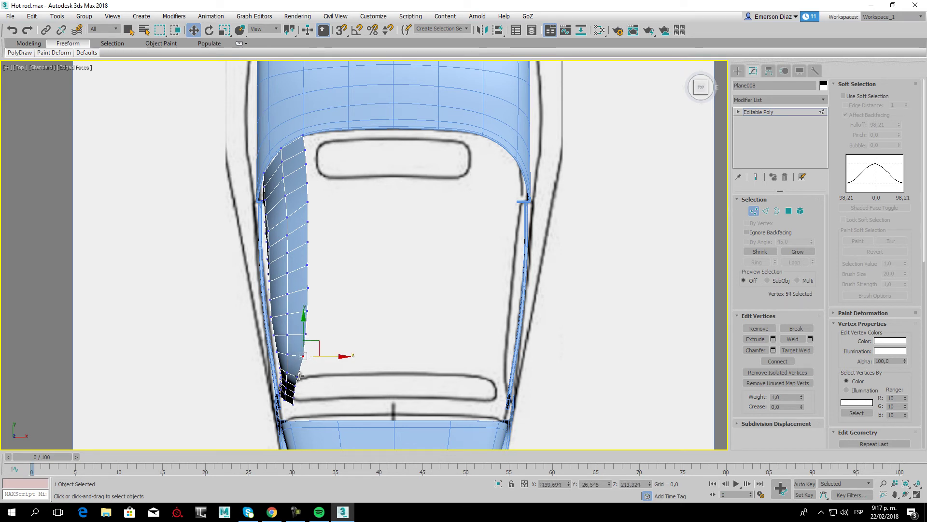
{"action": "left_click", "coordinate": [299, 375]}
{"action": "left_click", "coordinate": [348, 333]}
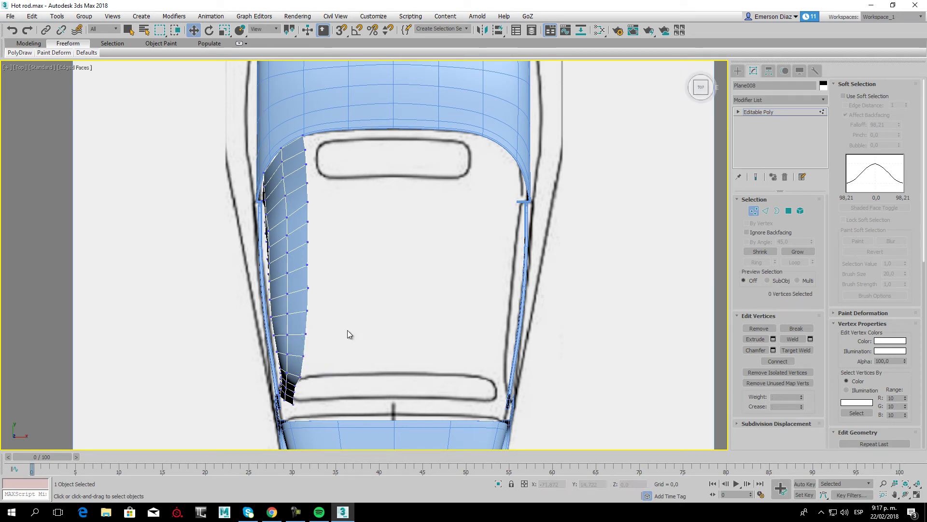
{"action": "left_click", "coordinate": [766, 210]}
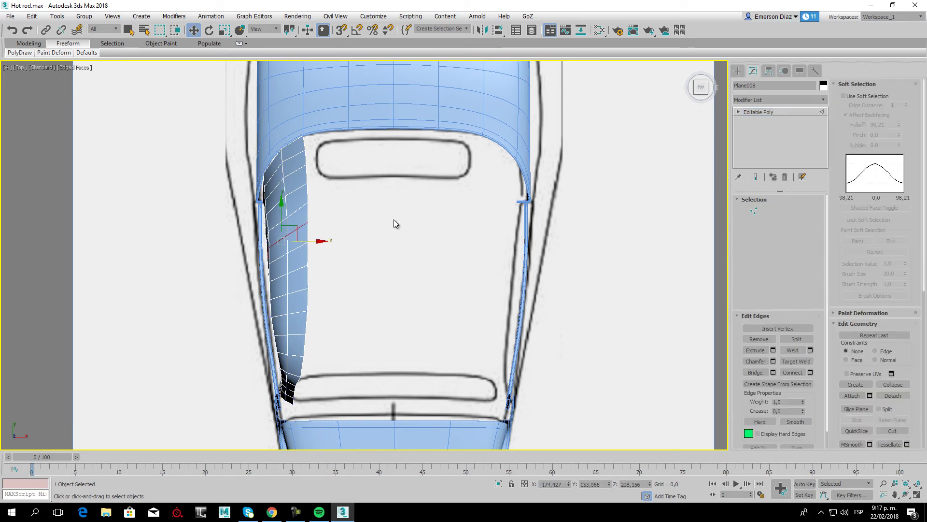
Select the panel's inner-border edge loop, excluding the topmost and lowest edges.
{"action": "left_click", "coordinate": [309, 208]}
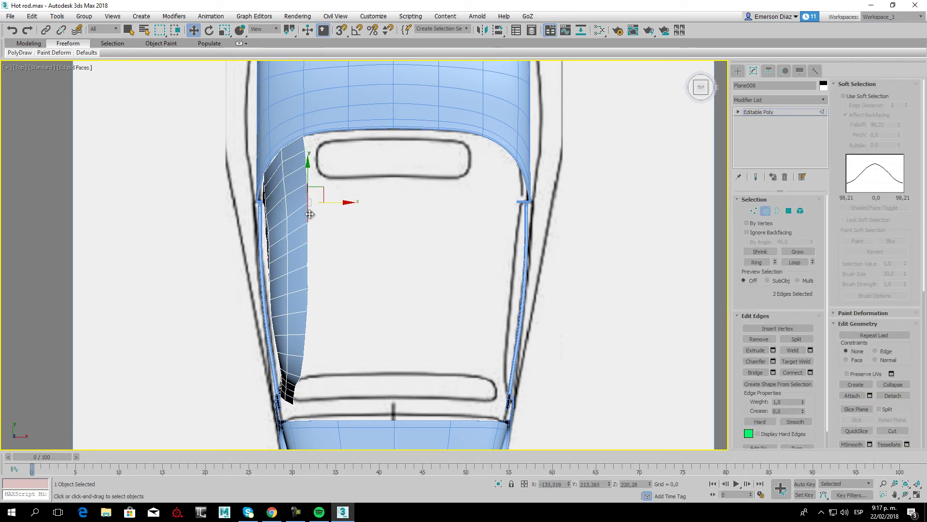
{"action": "left_click", "coordinate": [308, 229], "text": "ctrl"}
{"action": "left_click", "coordinate": [792, 262]}
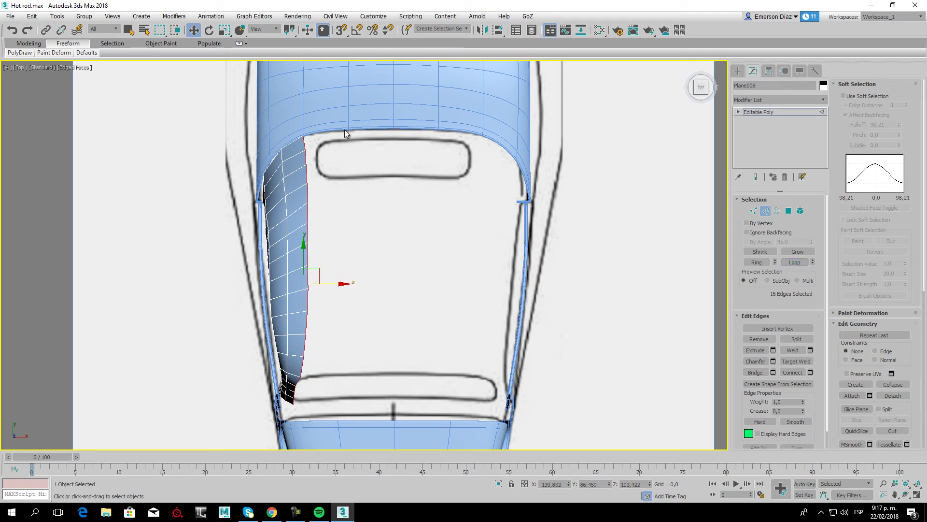
{"action": "left_click_drag", "start_coordinate": [304, 172], "coordinate": [326, 207], "text": "alt"}
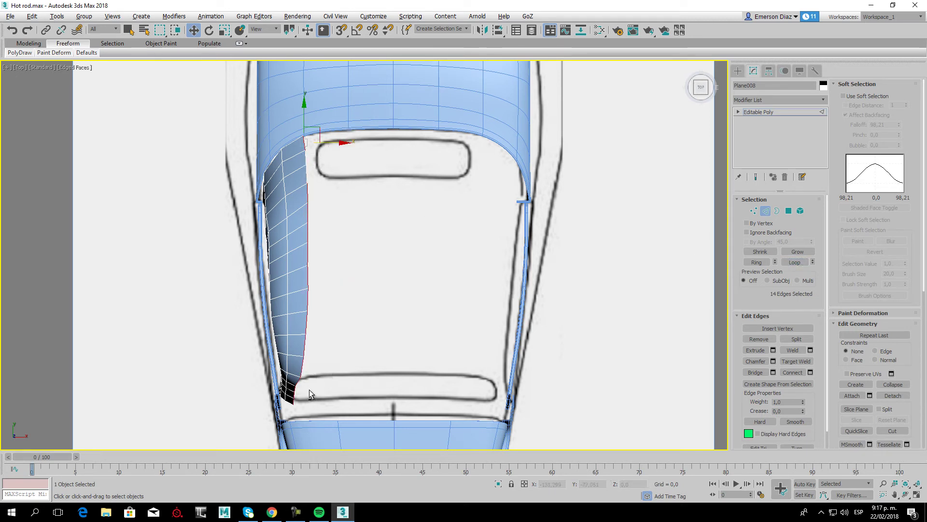
{"action": "left_click_drag", "start_coordinate": [304, 385], "coordinate": [290, 406], "text": "alt"}
{"action": "left_click_drag", "start_coordinate": [333, 144], "coordinate": [435, 143], "text": "shift"}
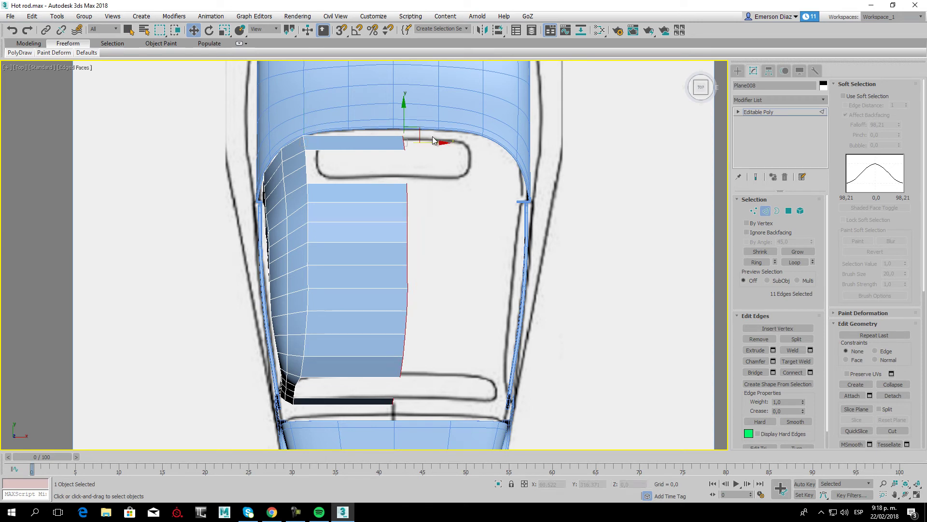
Scale the selected border edges flat on X, then move them slightly left.
{"action": "left_click", "coordinate": [223, 32]}
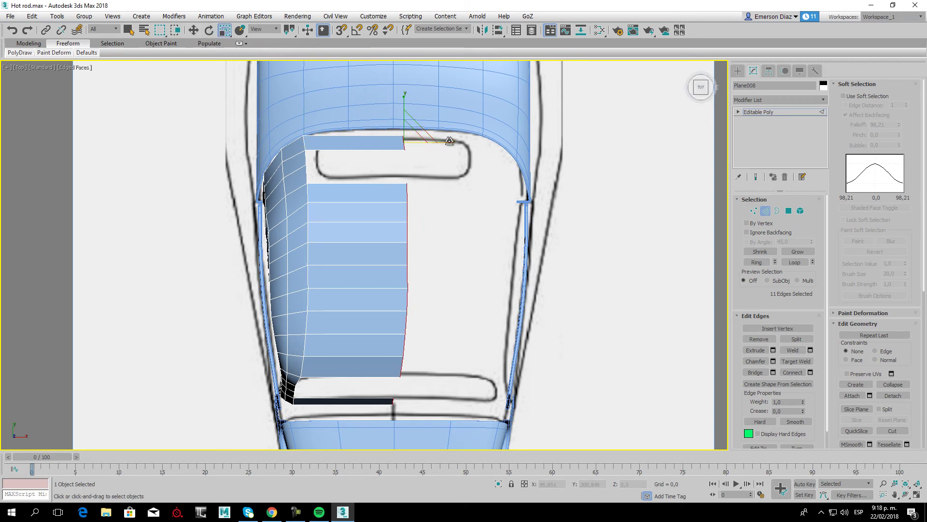
{"action": "mouse_move", "coordinate": [447, 141]}
{"action": "left_mouse_down"}
{"action": "mouse_move", "coordinate": [318, 138]}
{"action": "mouse_move", "coordinate": [361, 135]}
{"action": "left_mouse_up"}
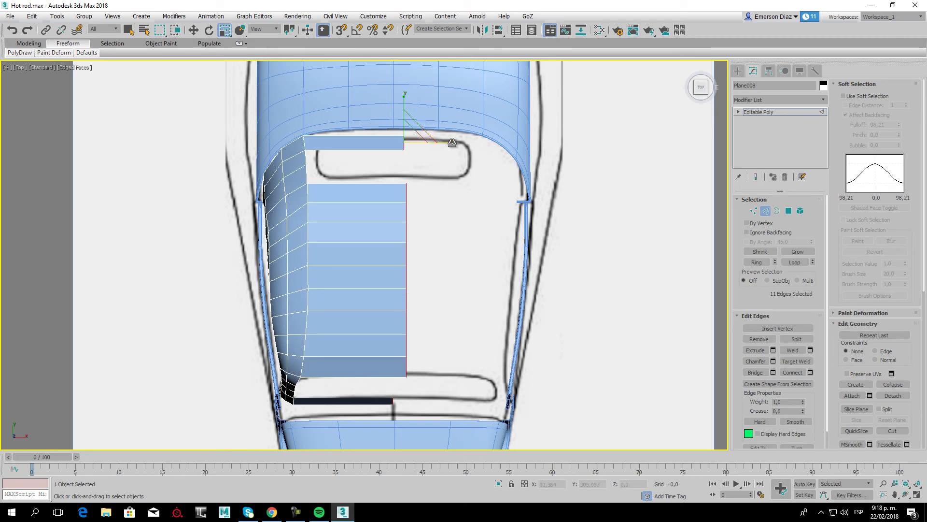
{"action": "key", "text": "w"}
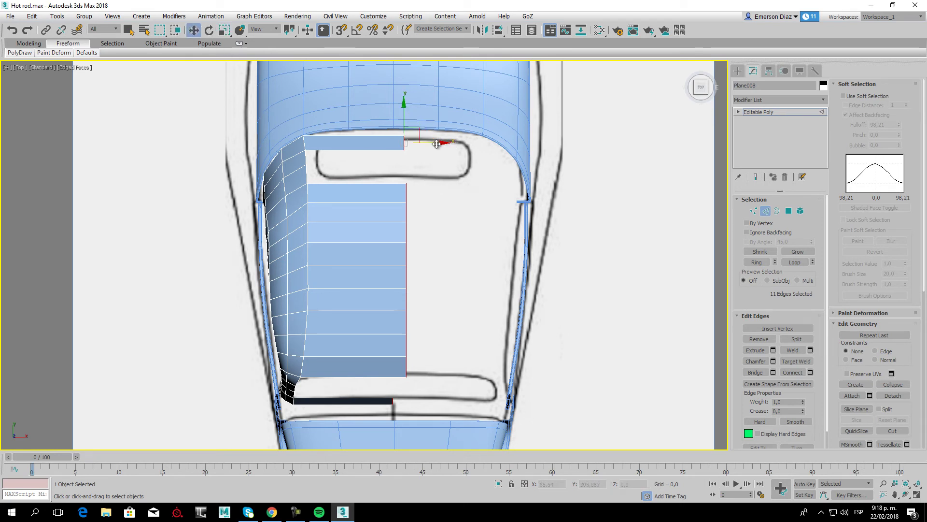
{"action": "left_click_drag", "start_coordinate": [436, 144], "coordinate": [423, 143]}
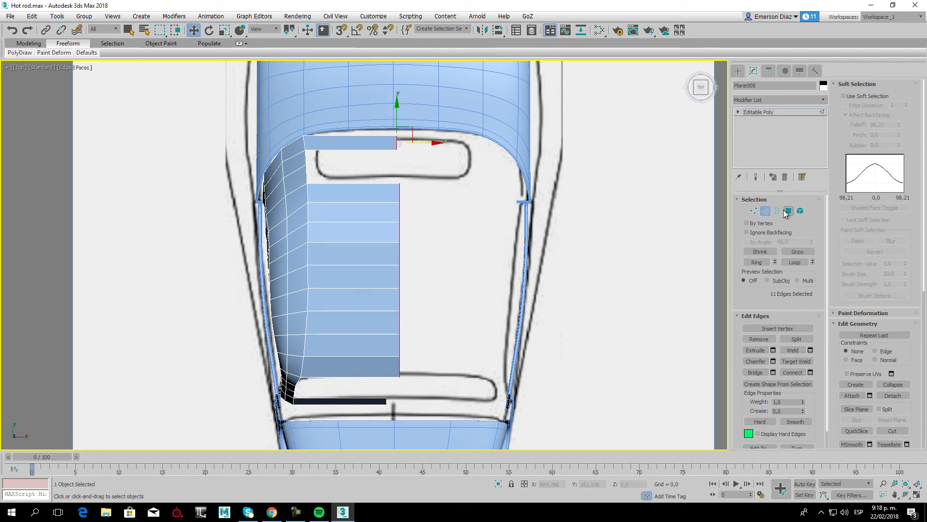
Select vertices along the panel's curved left edge and nudge one outward along X.
{"action": "left_click", "coordinate": [753, 210]}
{"action": "scroll", "coordinate": [290, 319], "scroll_direction": "up", "scroll_amount": 1}
{"action": "scroll", "coordinate": [290, 319], "scroll_direction": "up", "scroll_amount": 2}
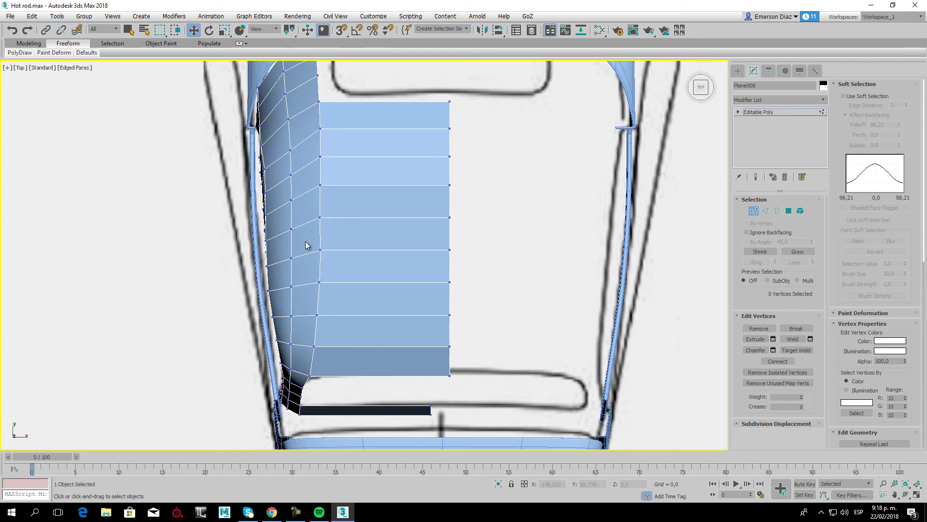
{"action": "middle_click_drag", "start_coordinate": [290, 227], "coordinate": [304, 269]}
{"action": "scroll", "coordinate": [305, 269], "scroll_direction": "up", "scroll_amount": 3}
{"action": "left_click", "coordinate": [290, 282]}
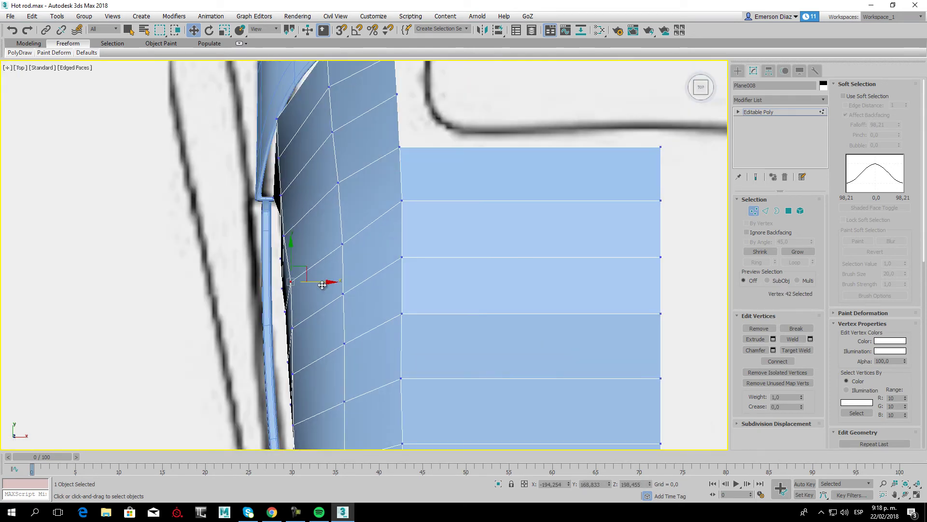
{"action": "left_click", "coordinate": [289, 327]}
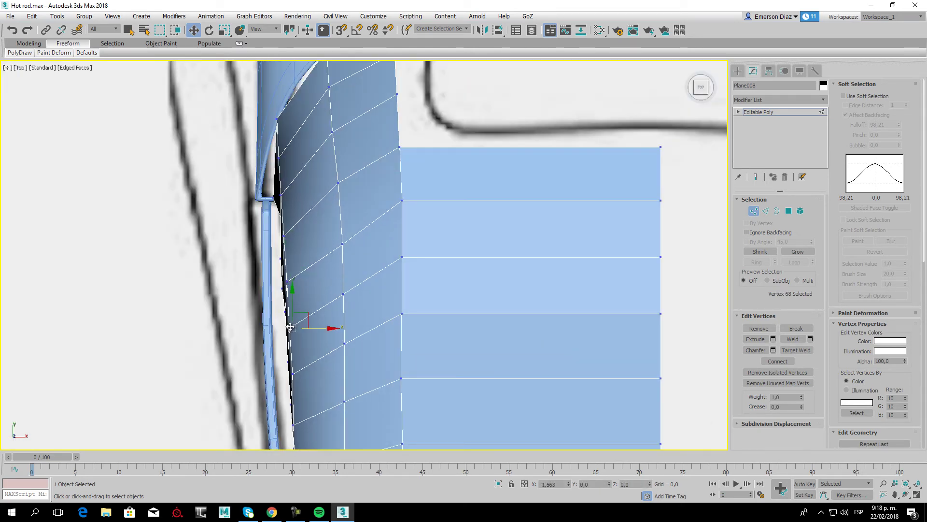
{"action": "middle_click_drag", "start_coordinate": [290, 327], "coordinate": [278, 234]}
{"action": "left_click", "coordinate": [278, 279]}
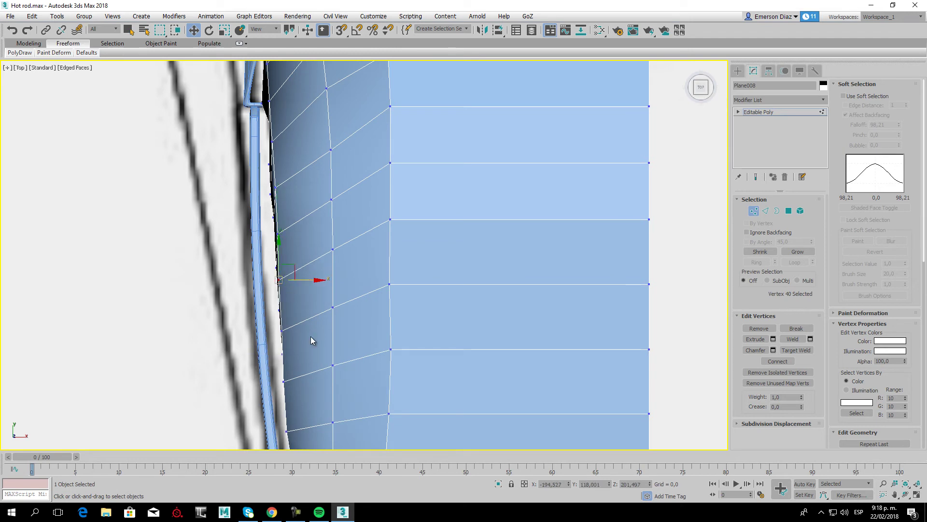
{"action": "scroll", "coordinate": [314, 377], "scroll_direction": "down", "scroll_amount": 2}
{"action": "left_click", "coordinate": [282, 292]}
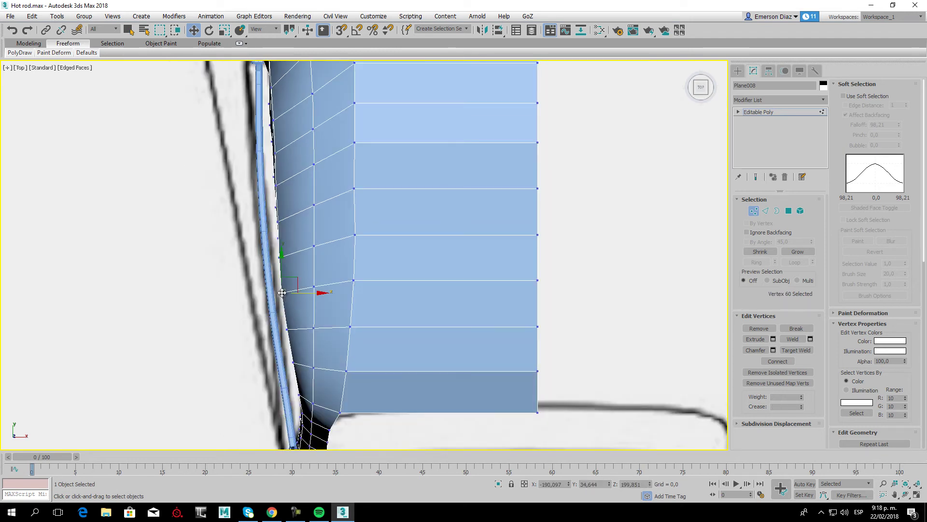
{"action": "left_click_drag", "start_coordinate": [282, 293], "coordinate": [306, 296]}
Frame the panel's upper-left corner and select the vertices at the left-edge bend.
{"action": "scroll", "coordinate": [306, 295], "scroll_direction": "down", "scroll_amount": 2}
{"action": "mouse_move", "coordinate": [306, 296]}
{"action": "middle_mouse_down"}
{"action": "mouse_move", "coordinate": [308, 254]}
{"action": "mouse_move", "coordinate": [354, 266]}
{"action": "middle_mouse_up"}
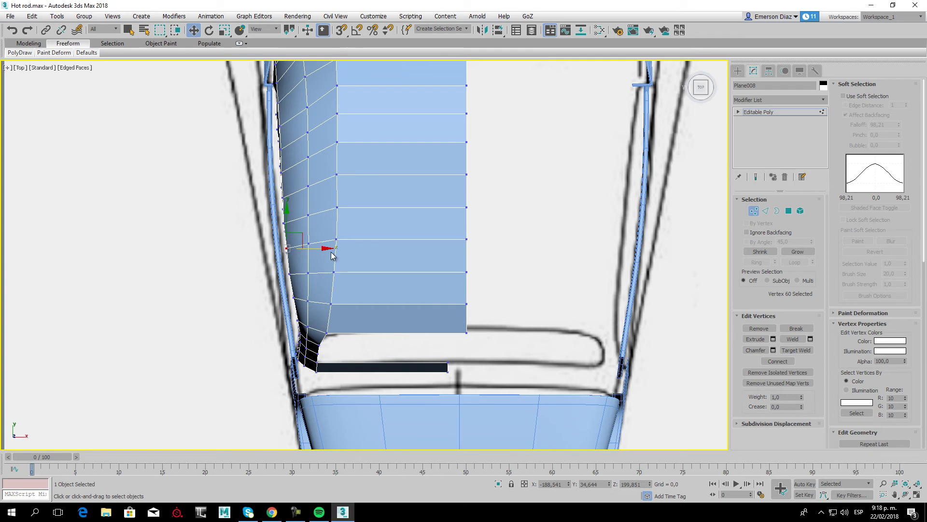
{"action": "middle_click_drag", "start_coordinate": [333, 255], "coordinate": [340, 337]}
{"action": "middle_click_drag", "start_coordinate": [348, 261], "coordinate": [300, 268]}
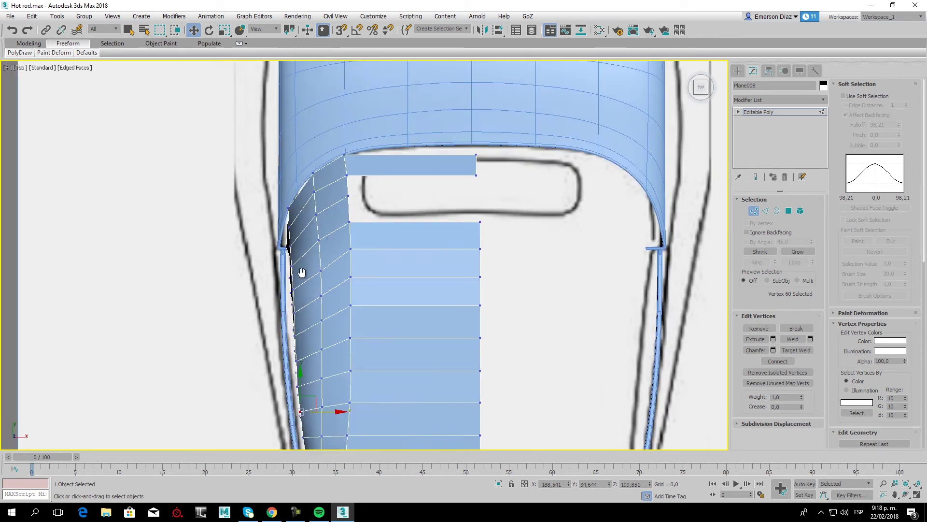
{"action": "scroll", "coordinate": [291, 271], "scroll_direction": "up", "scroll_amount": 4}
{"action": "left_click", "coordinate": [310, 306]}
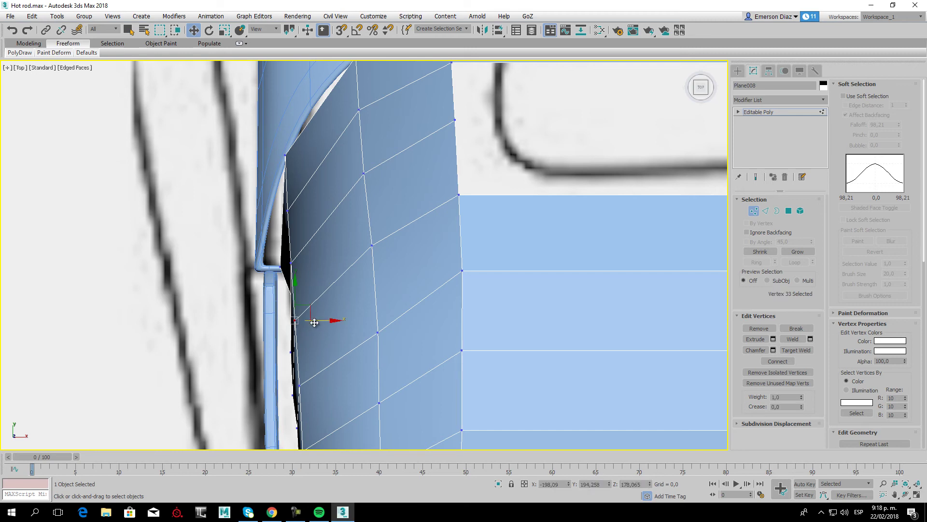
{"action": "left_click_drag", "start_coordinate": [311, 317], "coordinate": [311, 314]}
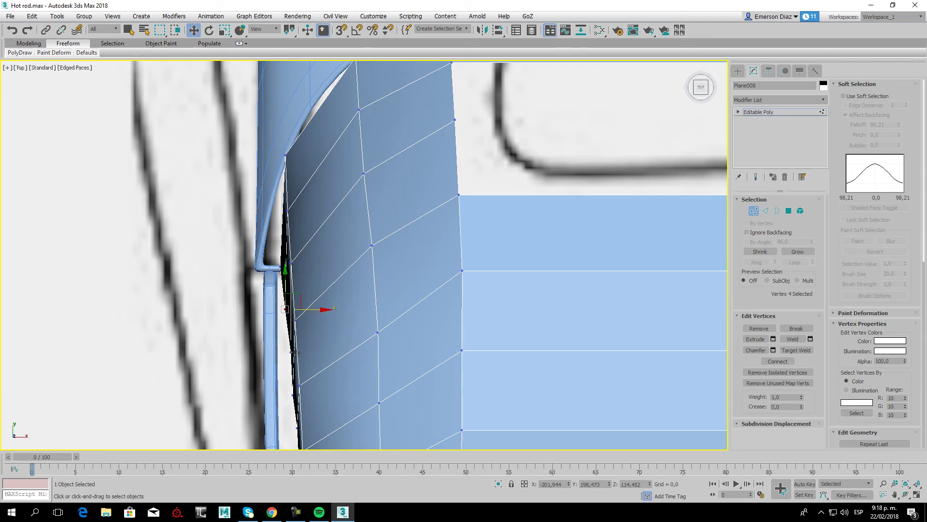
{"action": "left_click_drag", "start_coordinate": [280, 290], "coordinate": [304, 434], "text": "ctrl"}
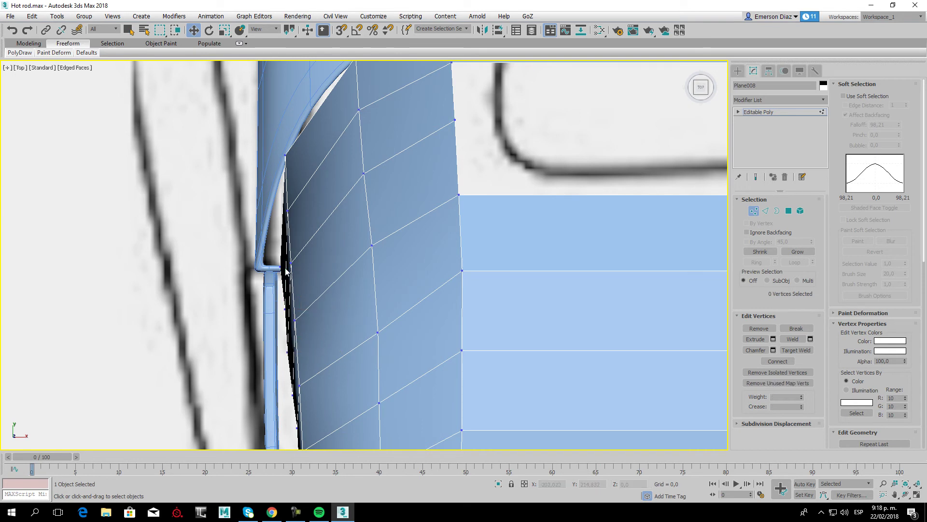
{"action": "left_click_drag", "start_coordinate": [289, 274], "coordinate": [281, 266]}
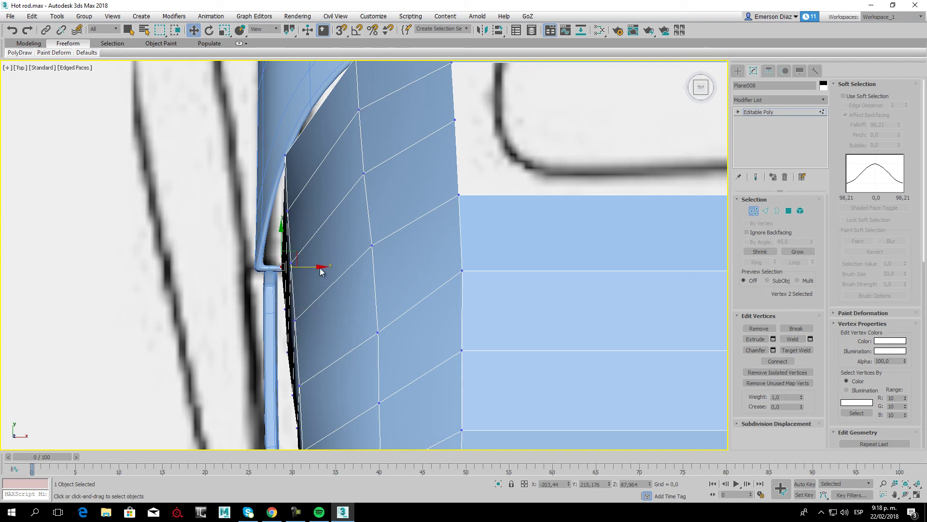
Deselect all vertices and zoom out to show the whole hood and both bars.
{"action": "left_click", "coordinate": [360, 280]}
{"action": "scroll", "coordinate": [360, 279], "scroll_direction": "down", "scroll_amount": 3}
{"action": "mouse_move", "coordinate": [454, 236]}
{"action": "middle_mouse_down"}
{"action": "mouse_move", "coordinate": [440, 174]}
{"action": "mouse_move", "coordinate": [397, 261]}
{"action": "middle_mouse_up"}
{"action": "scroll", "coordinate": [432, 320], "scroll_direction": "down", "scroll_amount": 2}
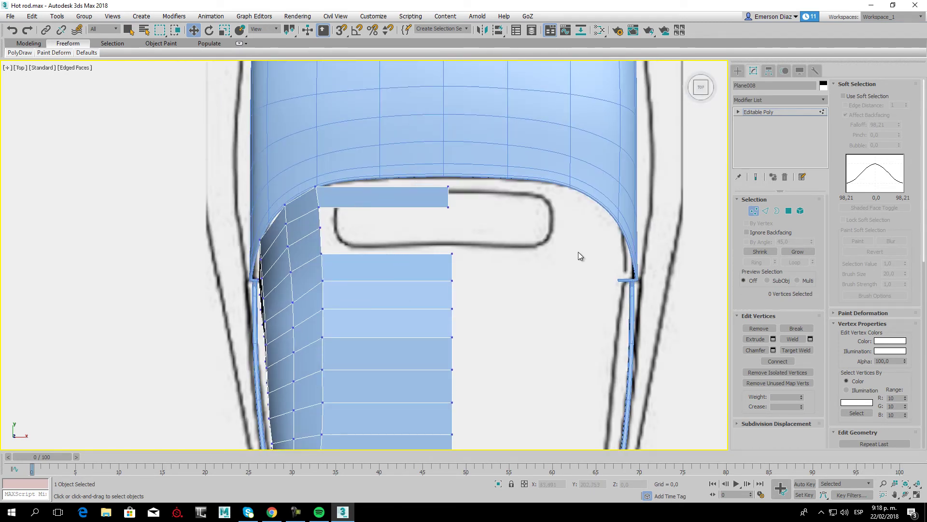
Select the horizontal edges across the flat panel, then two vertices near its bottom.
{"action": "left_click", "coordinate": [766, 211]}
{"action": "left_click_drag", "start_coordinate": [389, 162], "coordinate": [405, 381]}
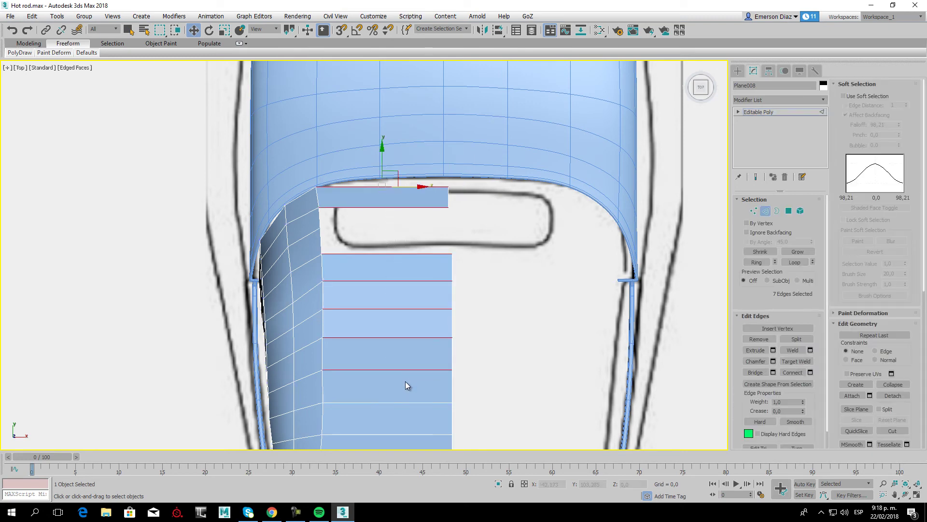
{"action": "scroll", "coordinate": [405, 274], "scroll_direction": "down", "scroll_amount": 2}
{"action": "left_click_drag", "start_coordinate": [414, 110], "coordinate": [414, 111], "text": "ctrl"}
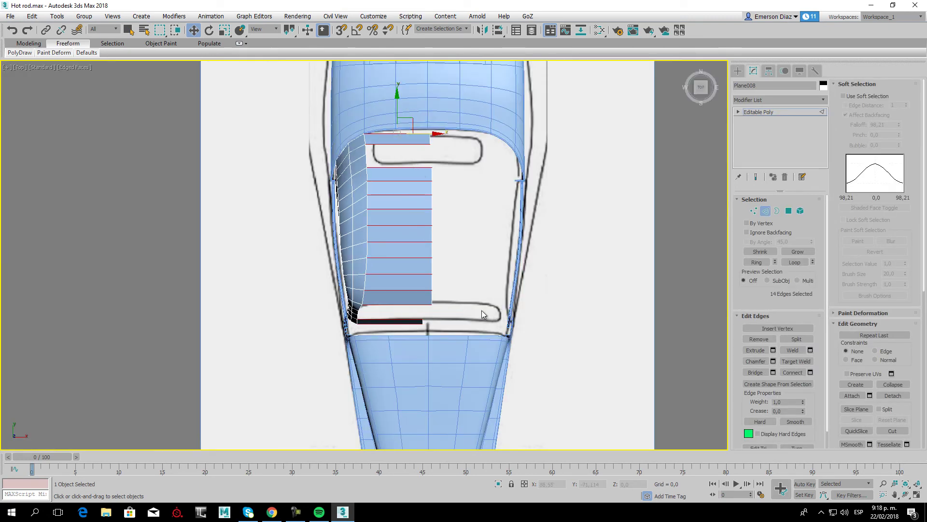
{"action": "left_click", "coordinate": [754, 211]}
{"action": "mouse_move", "coordinate": [414, 313]}
{"action": "left_mouse_down"}
{"action": "mouse_move", "coordinate": [434, 328]}
{"action": "mouse_move", "coordinate": [457, 323]}
{"action": "left_mouse_up"}
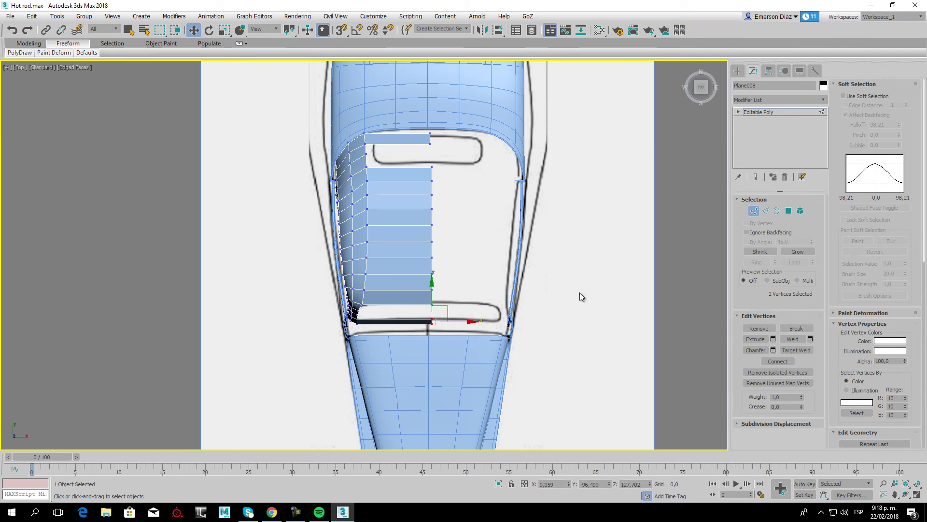
Reselect the horizontal edges and Connect them with 2 segments.
{"action": "left_click", "coordinate": [765, 211]}
{"action": "left_click", "coordinate": [417, 195]}
{"action": "left_click", "coordinate": [416, 208], "text": "shift"}
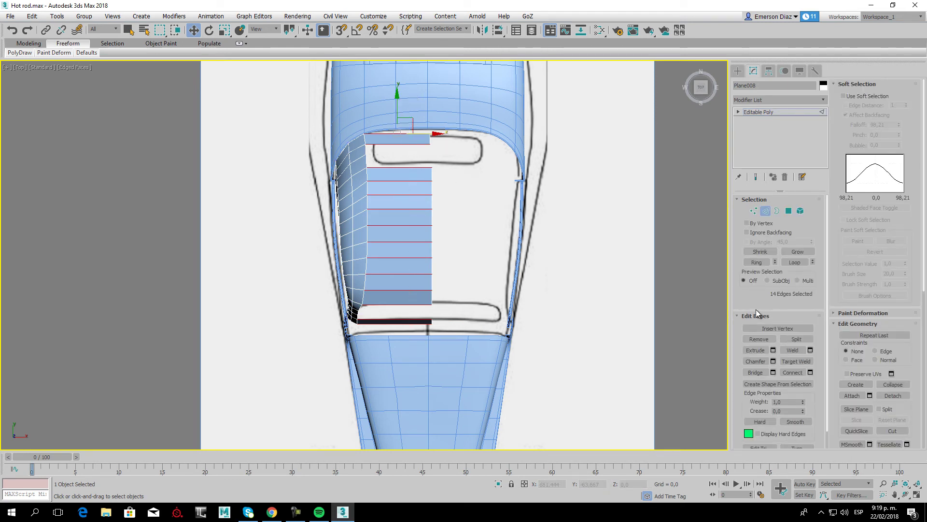
{"action": "left_click", "coordinate": [810, 372]}
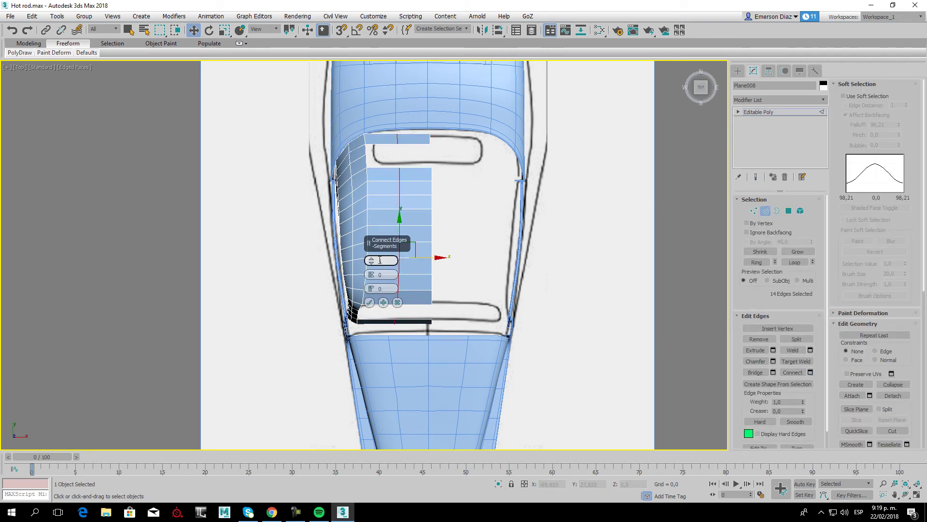
{"action": "left_click_drag", "start_coordinate": [370, 261], "coordinate": [370, 257]}
{"action": "left_click", "coordinate": [369, 302]}
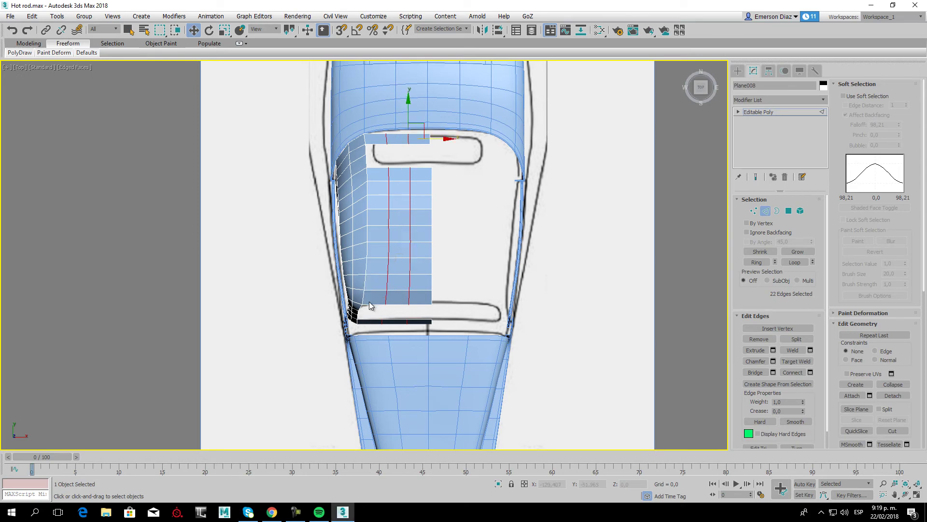
{"action": "left_click", "coordinate": [753, 211]}
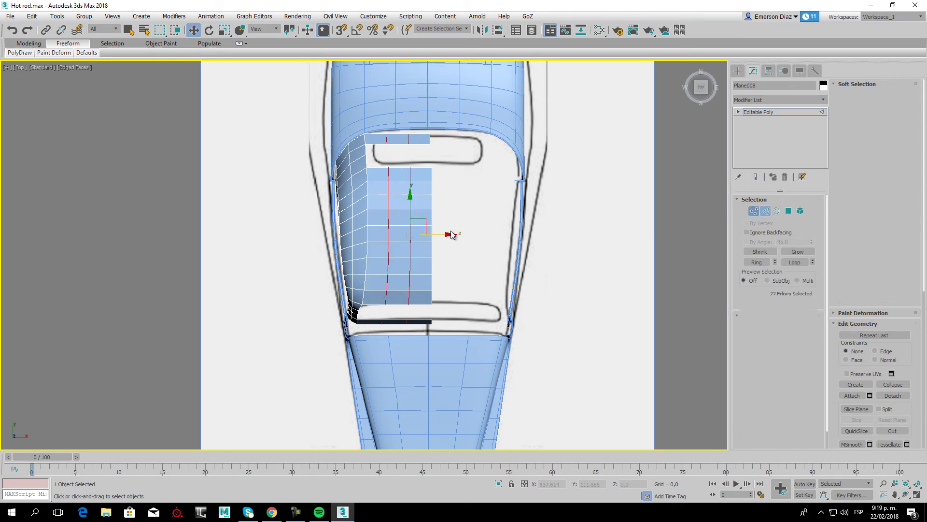
Select the two lower-left corner vertices, recenter the panel, and exit Vertex level.
{"action": "scroll", "coordinate": [333, 253], "scroll_direction": "up", "scroll_amount": 4}
{"action": "scroll", "coordinate": [385, 265], "scroll_direction": "up", "scroll_amount": 3}
{"action": "left_click", "coordinate": [331, 178]}
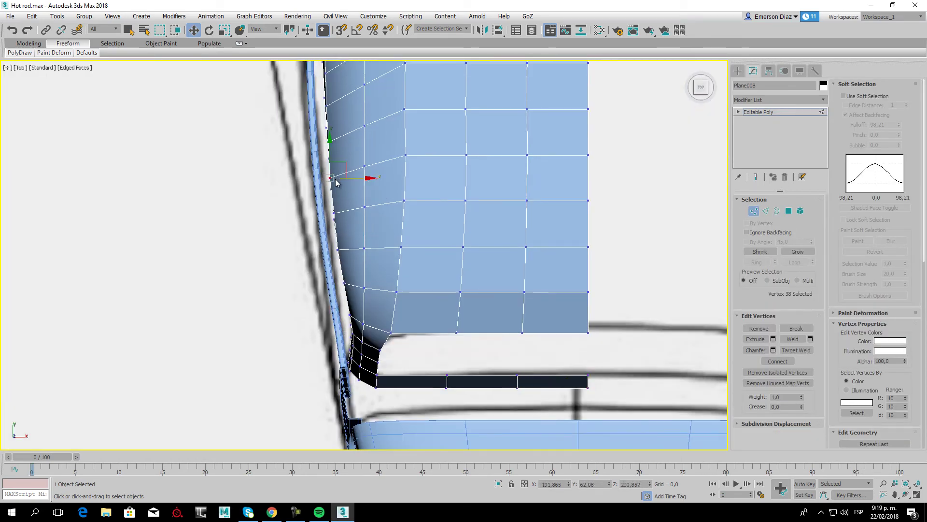
{"action": "left_click", "coordinate": [348, 226]}
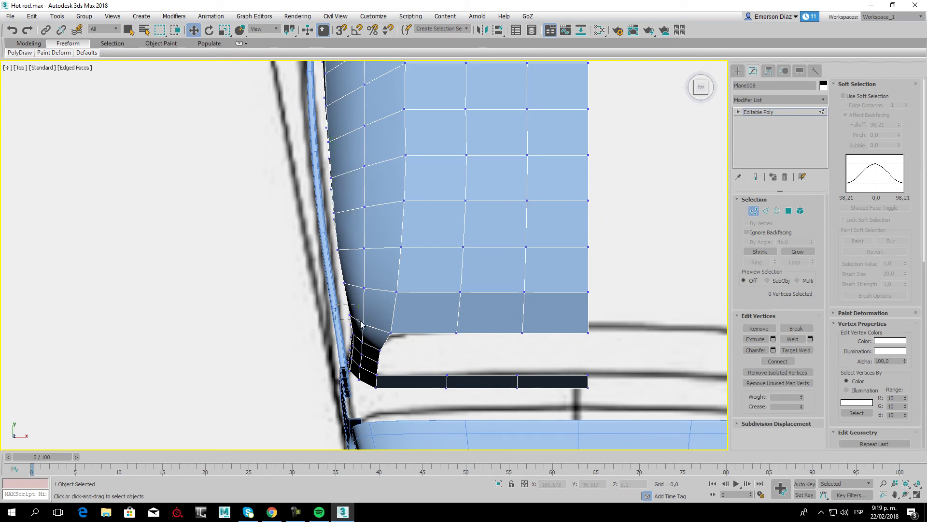
{"action": "left_click_drag", "start_coordinate": [361, 322], "coordinate": [361, 322]}
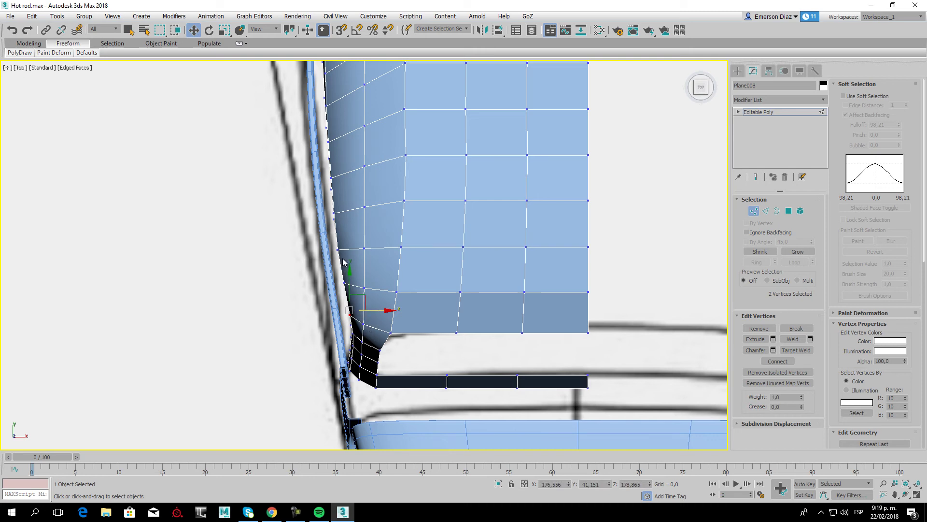
{"action": "scroll", "coordinate": [405, 203], "scroll_direction": "down", "scroll_amount": 3}
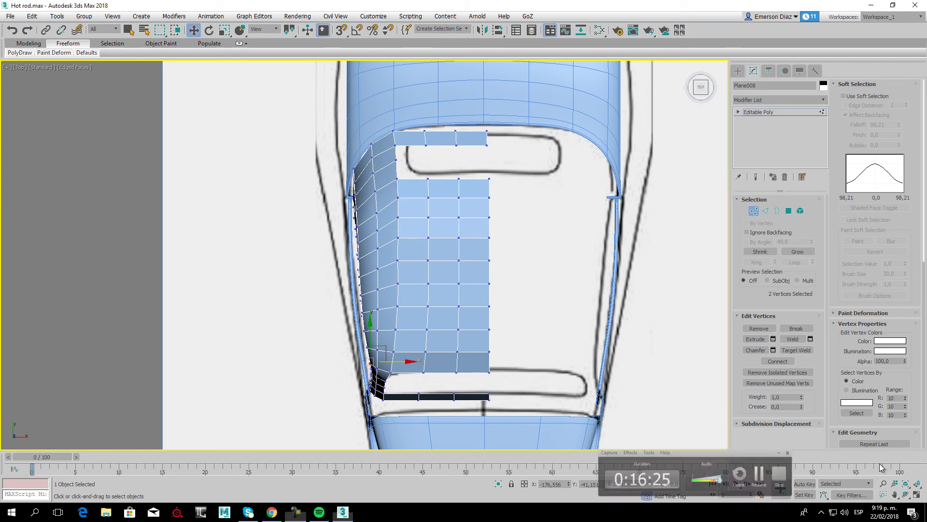
{"action": "middle_click_drag", "start_coordinate": [409, 223], "coordinate": [385, 259]}
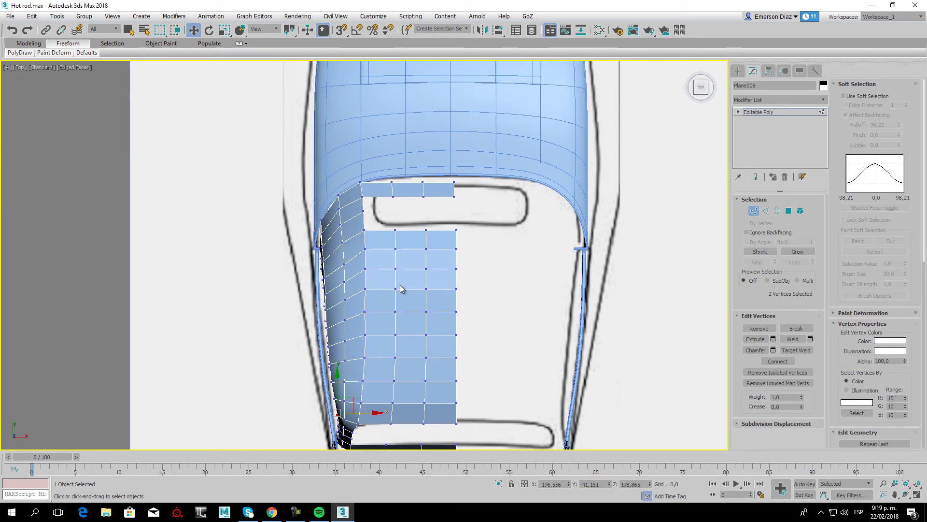
{"action": "middle_click_drag", "start_coordinate": [399, 290], "coordinate": [438, 269]}
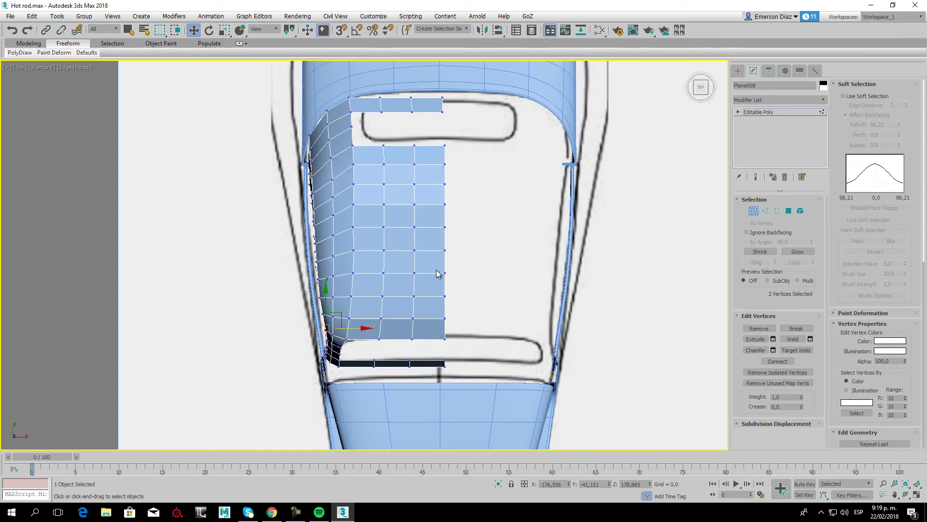
{"action": "left_click", "coordinate": [753, 210]}
Reposition the panel's pivot with Affect Pivot Only, then turn that mode off.
{"action": "left_click", "coordinate": [768, 71]}
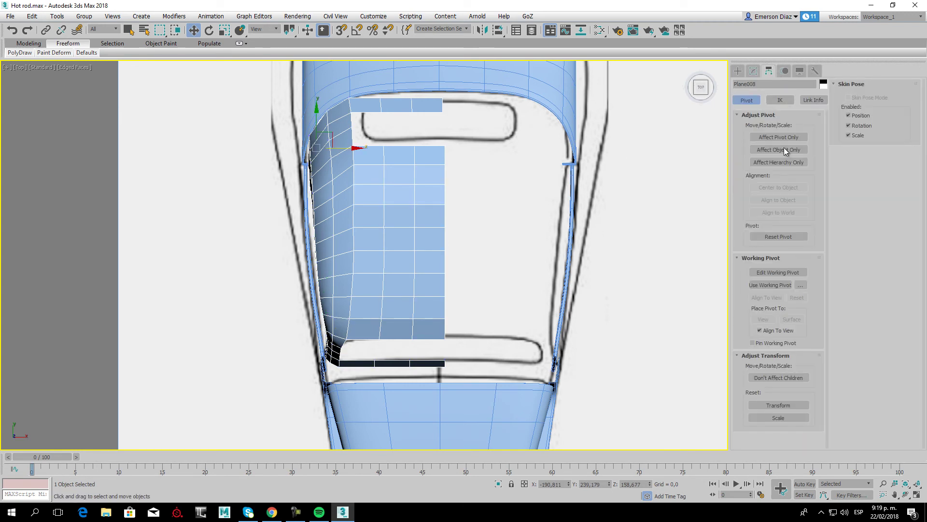
{"action": "left_click", "coordinate": [777, 137]}
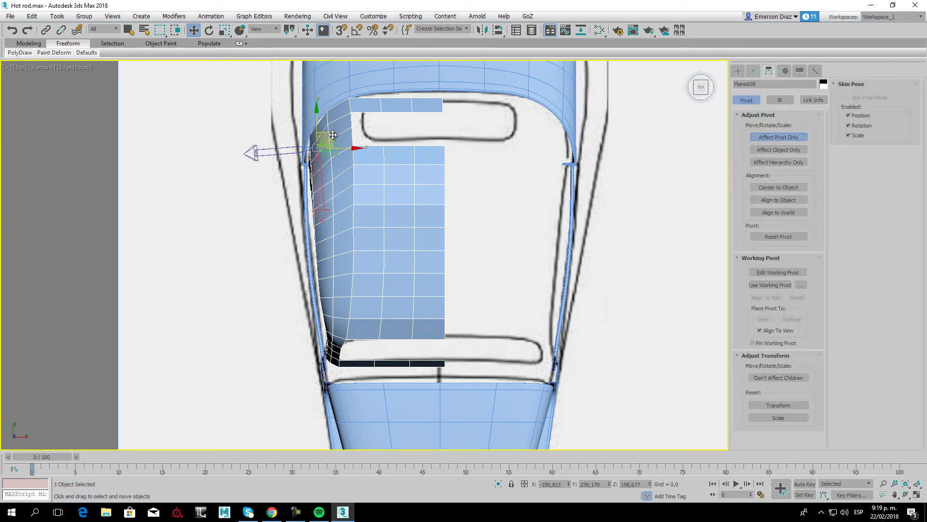
{"action": "mouse_move", "coordinate": [336, 138]}
{"action": "left_mouse_down"}
{"action": "mouse_move", "coordinate": [443, 190]}
{"action": "mouse_move", "coordinate": [458, 209]}
{"action": "left_mouse_up"}
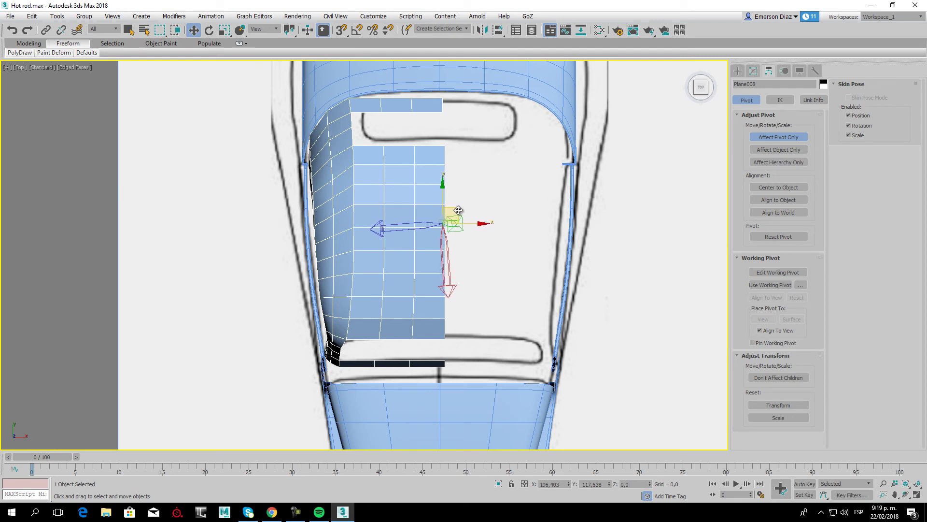
{"action": "left_click", "coordinate": [757, 138]}
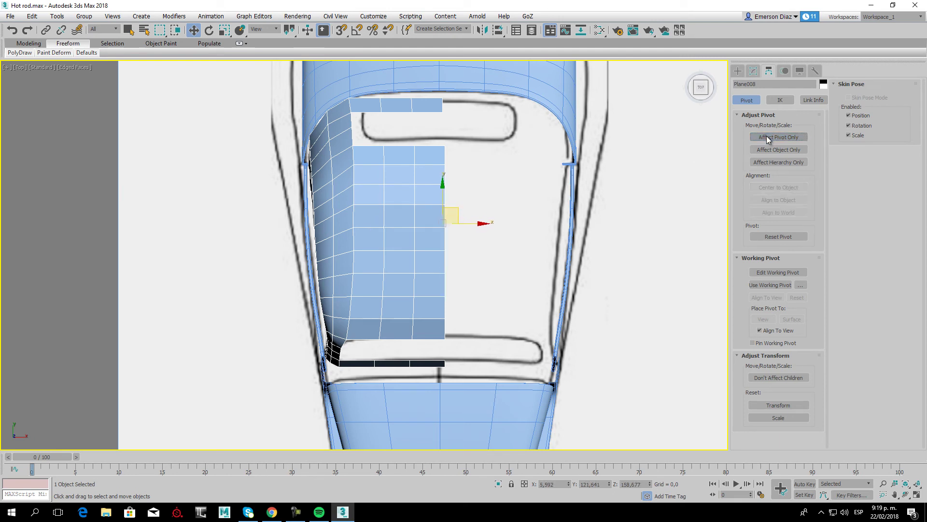
Add a Symmetry modifier to the panel and then remove it again.
{"action": "left_click", "coordinate": [755, 71]}
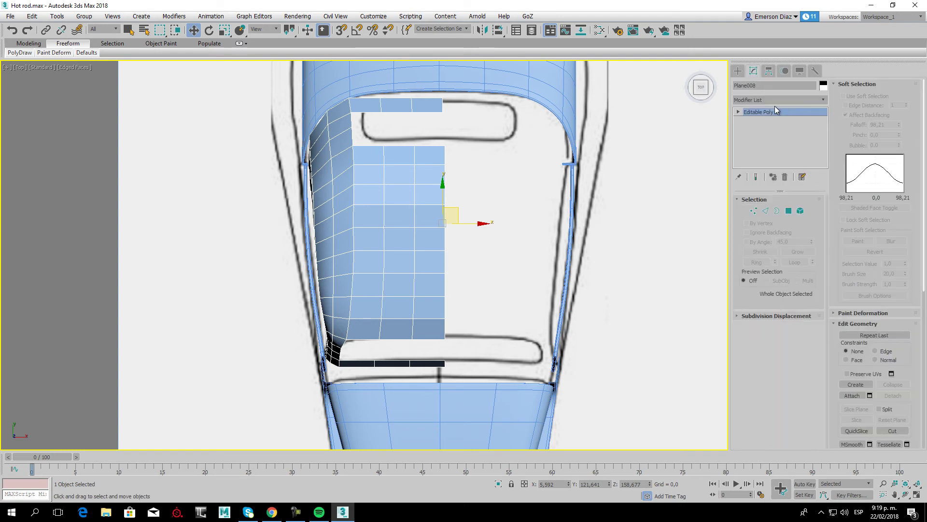
{"action": "left_click", "coordinate": [793, 100]}
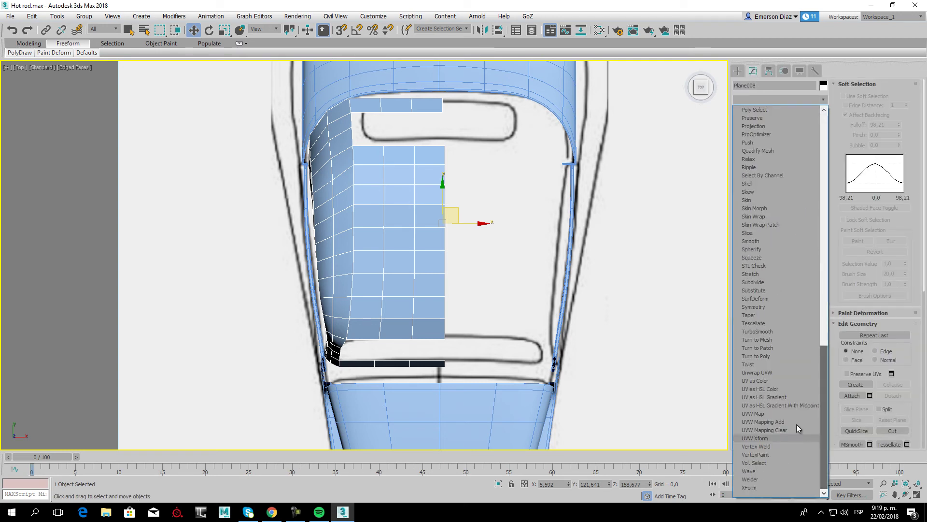
{"action": "left_click", "coordinate": [759, 306]}
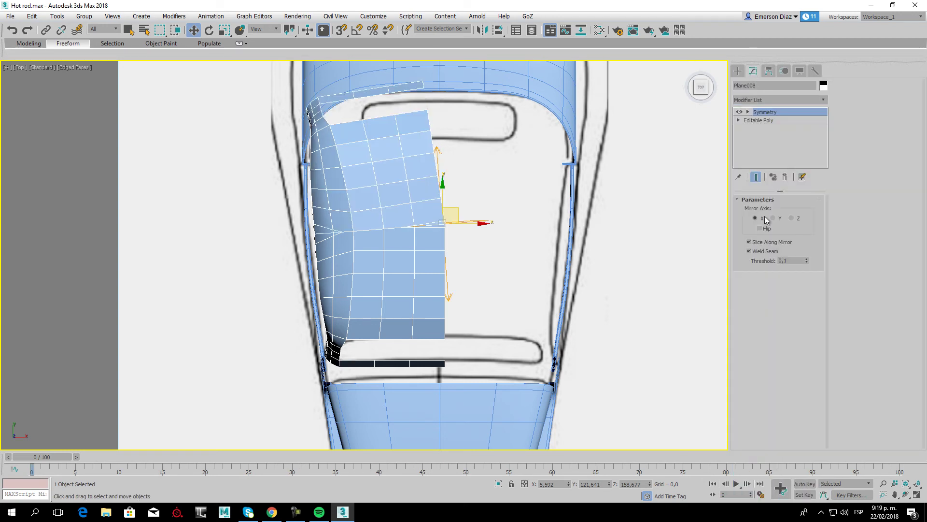
{"action": "left_click", "coordinate": [785, 177]}
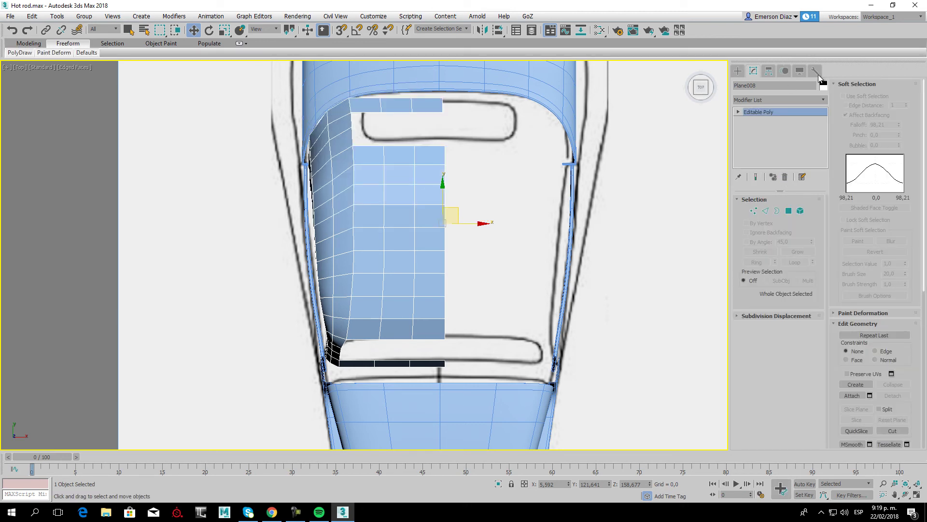
Apply Reset XForm to the selected panel from the Utilities panel.
{"action": "left_click", "coordinate": [815, 71]}
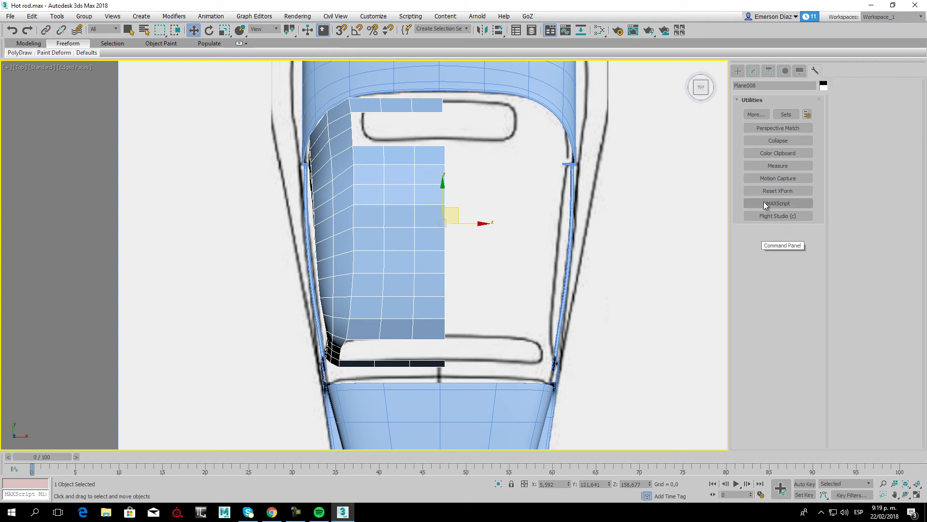
{"action": "left_click", "coordinate": [771, 190]}
{"action": "left_click", "coordinate": [773, 248]}
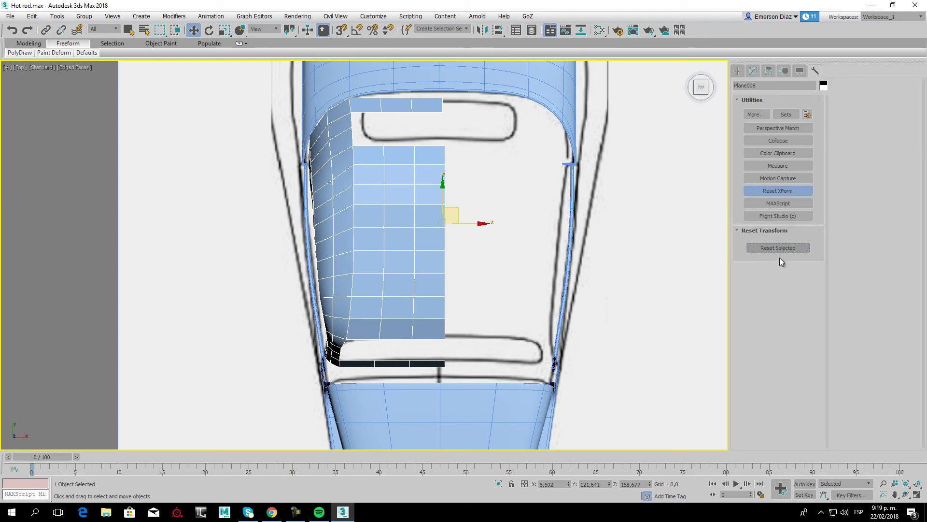
Add another XForm modifier, then Collapse All the stack into one Editable Poly.
{"action": "left_click", "coordinate": [753, 71]}
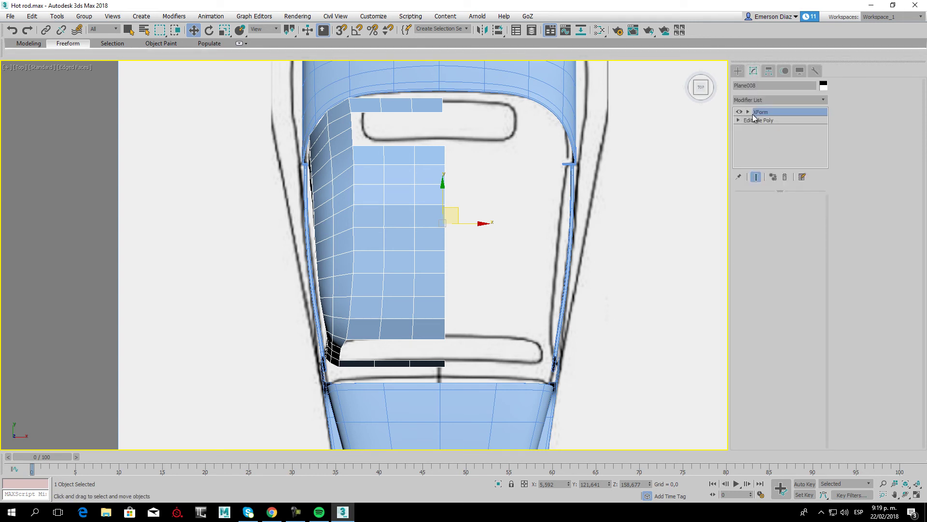
{"action": "left_click", "coordinate": [821, 102]}
{"action": "left_click_drag", "start_coordinate": [823, 155], "coordinate": [826, 464]}
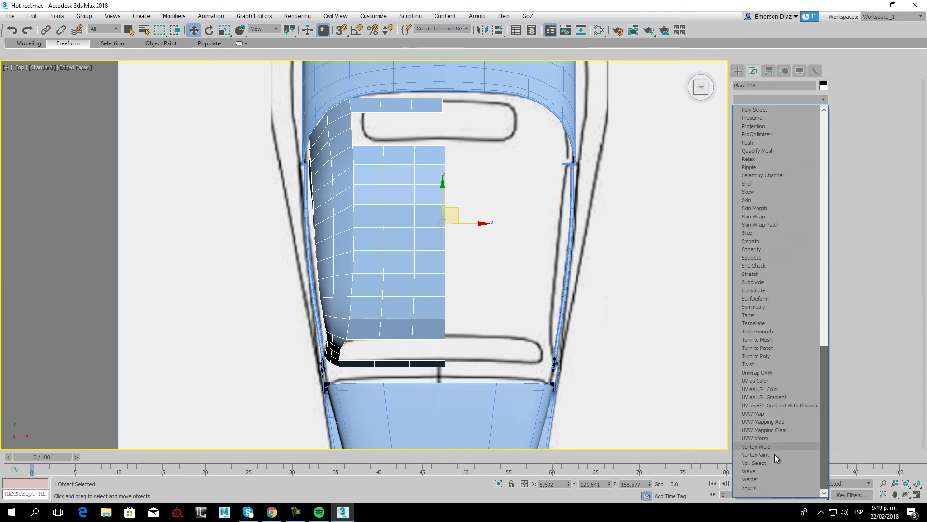
{"action": "left_click", "coordinate": [750, 487]}
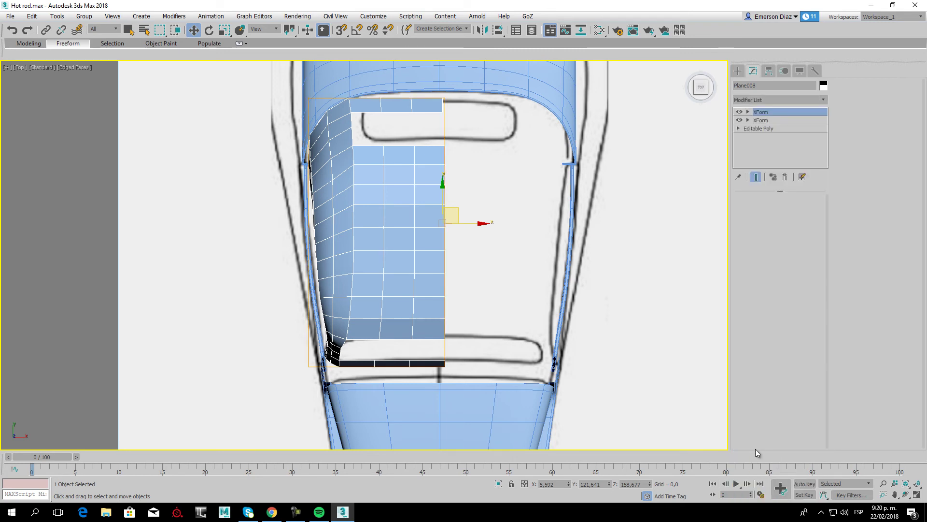
{"action": "right_click", "coordinate": [773, 114]}
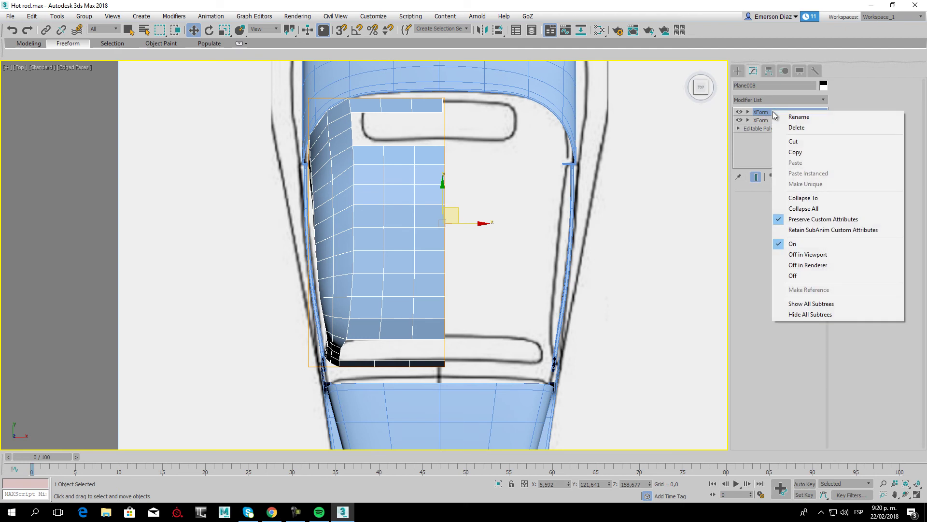
{"action": "left_click", "coordinate": [812, 213]}
{"action": "left_click", "coordinate": [508, 285]}
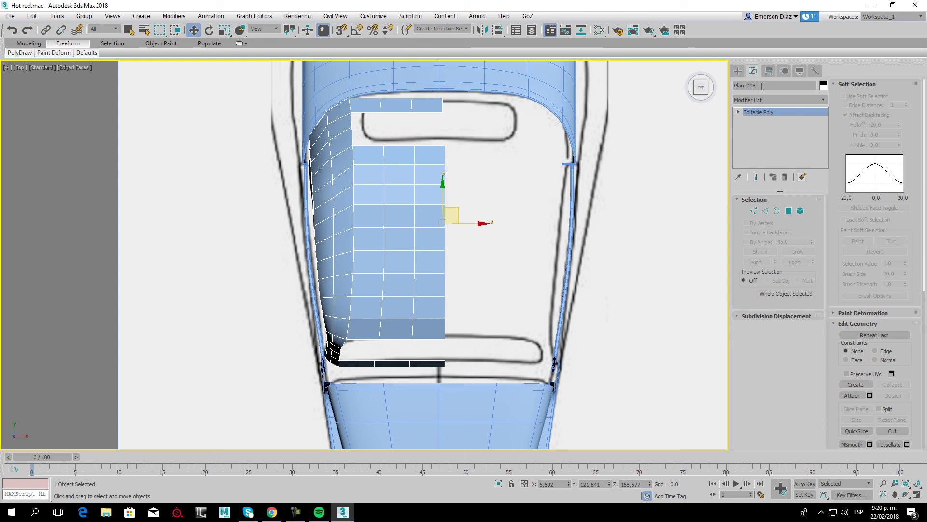
Add a Symmetry modifier with Flip enabled to mirror the panel.
{"action": "left_click", "coordinate": [775, 100]}
{"action": "left_click_drag", "start_coordinate": [823, 126], "coordinate": [824, 362]}
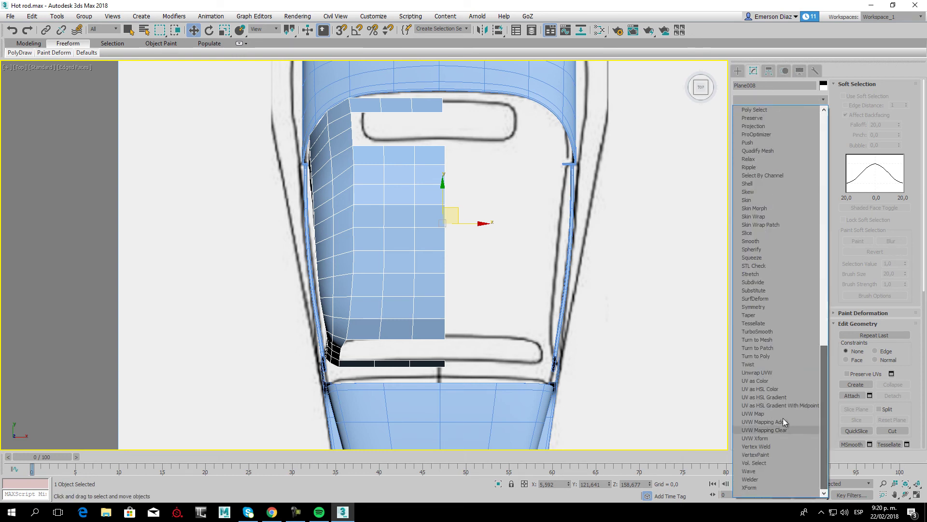
{"action": "left_click", "coordinate": [767, 307]}
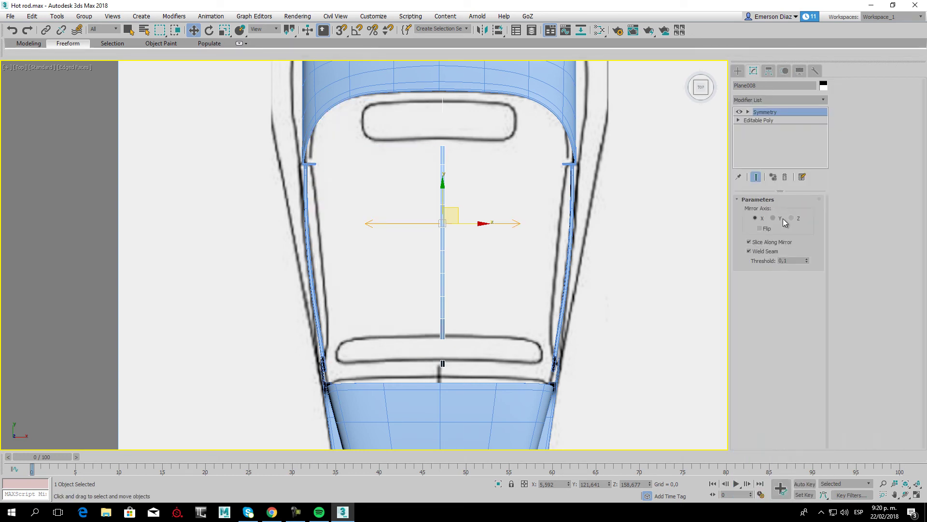
{"action": "left_click", "coordinate": [760, 228]}
{"action": "middle_click_drag", "start_coordinate": [459, 247], "coordinate": [480, 314]}
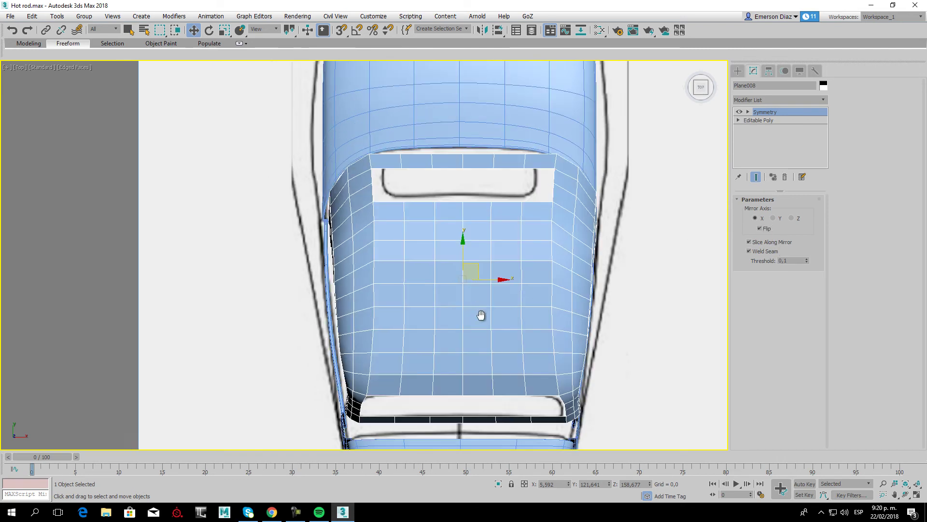
With Show End Result on, raise three top-strip vertices up to the roof curve.
{"action": "left_click", "coordinate": [737, 120]}
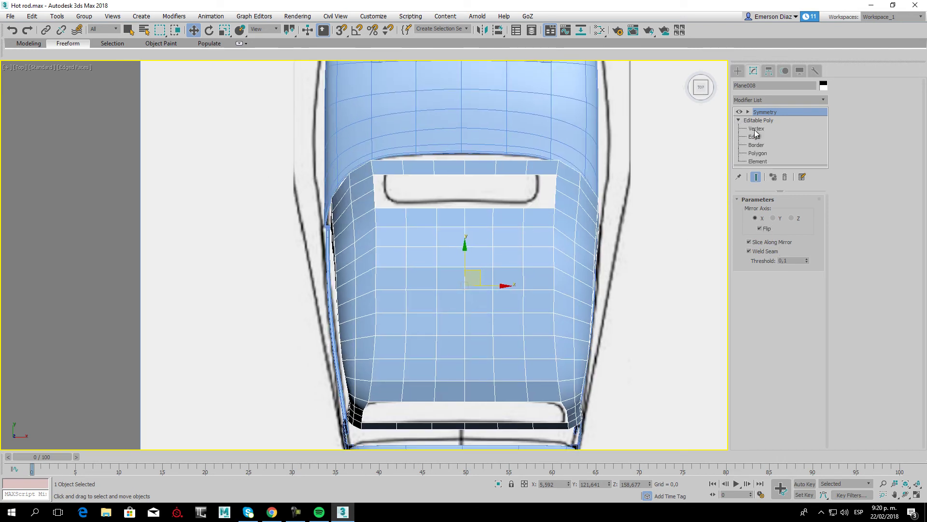
{"action": "left_click", "coordinate": [757, 177]}
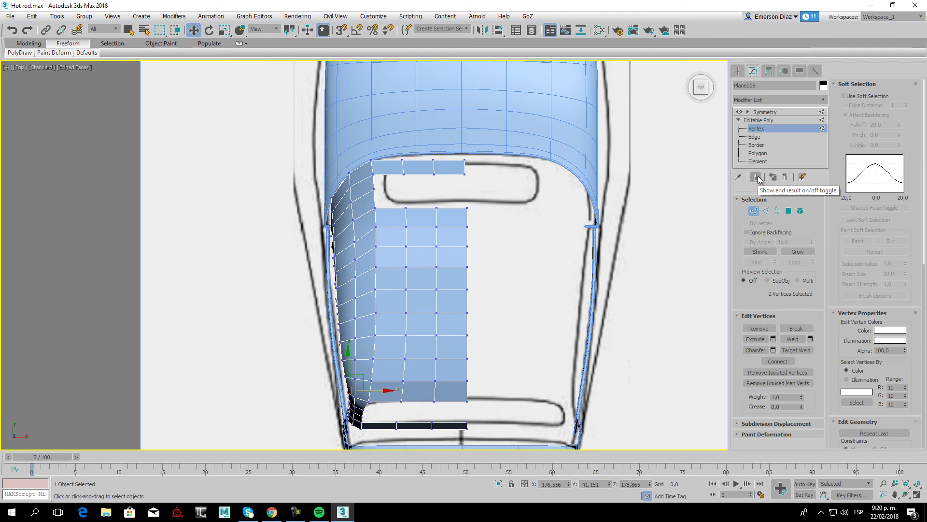
{"action": "left_click", "coordinate": [757, 177]}
{"action": "scroll", "coordinate": [437, 198], "scroll_direction": "up", "scroll_amount": 4}
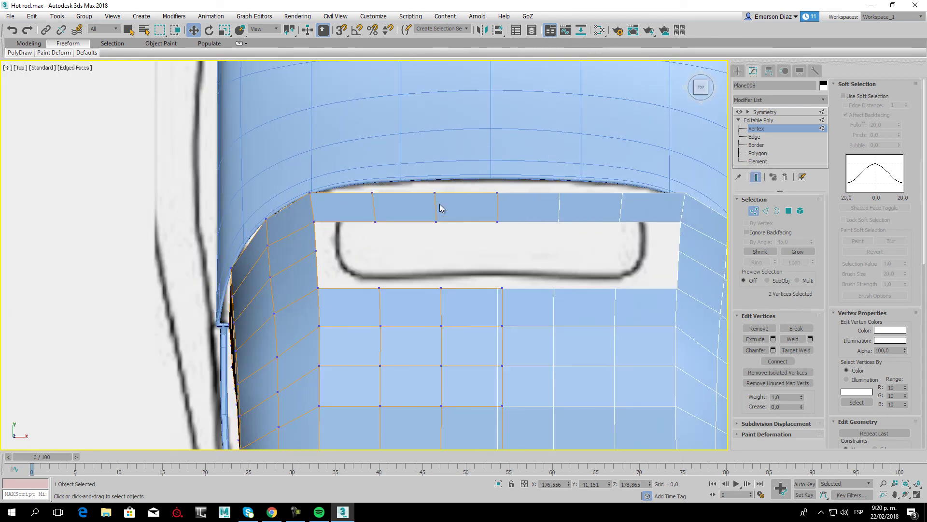
{"action": "left_click_drag", "start_coordinate": [471, 202], "coordinate": [505, 199]}
{"action": "left_click_drag", "start_coordinate": [413, 181], "coordinate": [445, 201], "text": "ctrl"}
{"action": "left_click_drag", "start_coordinate": [464, 165], "coordinate": [465, 151]}
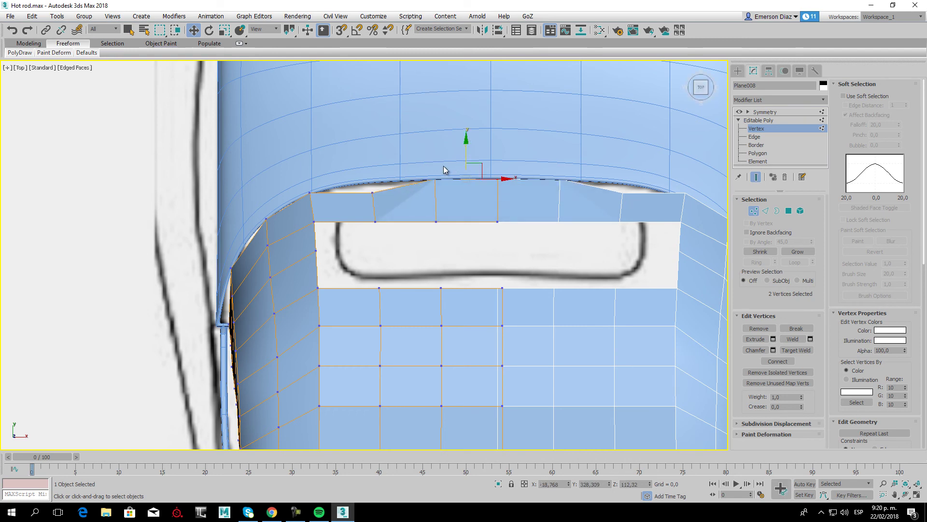
{"action": "left_click_drag", "start_coordinate": [357, 174], "coordinate": [383, 200]}
{"action": "left_click_drag", "start_coordinate": [372, 161], "coordinate": [372, 153]}
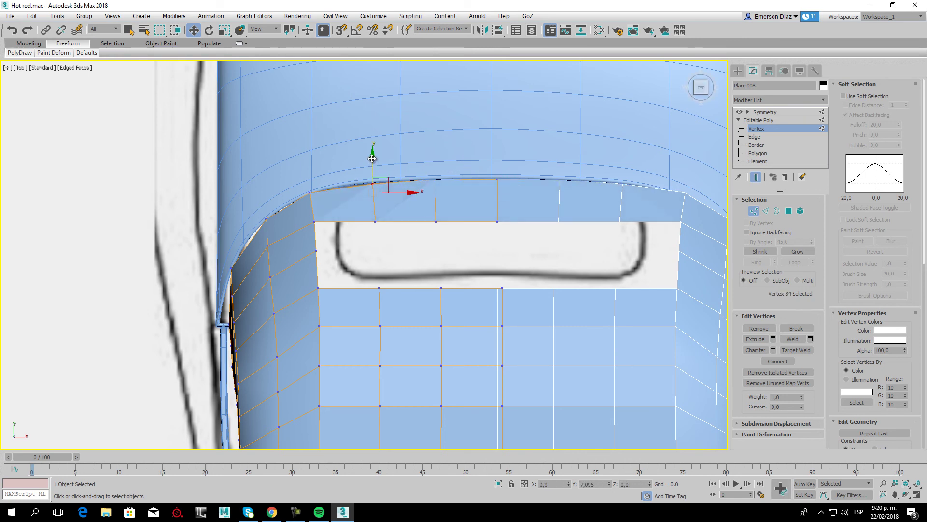
{"action": "left_click", "coordinate": [449, 141]}
{"action": "scroll", "coordinate": [455, 236], "scroll_direction": "down", "scroll_amount": 3}
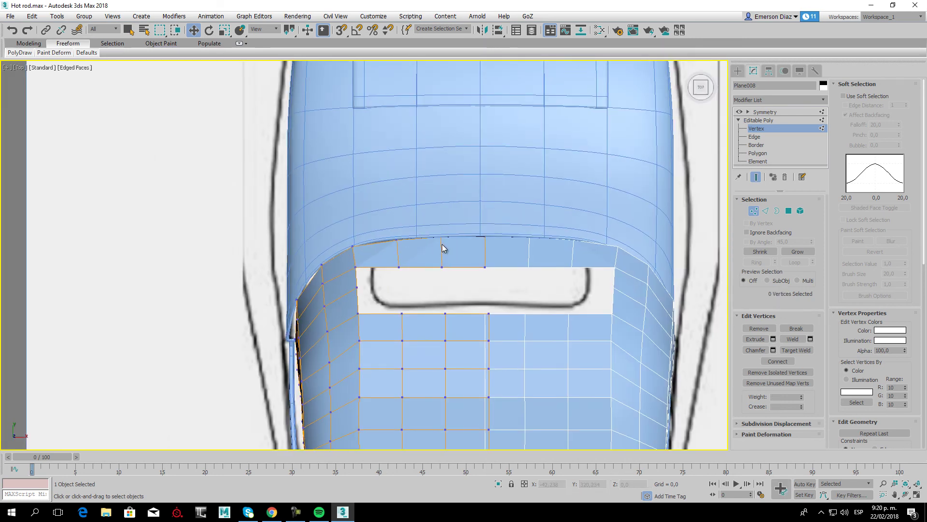
Remove the two vertical edges from the panel's top strip.
{"action": "middle_click_drag", "start_coordinate": [444, 99], "coordinate": [460, 149]}
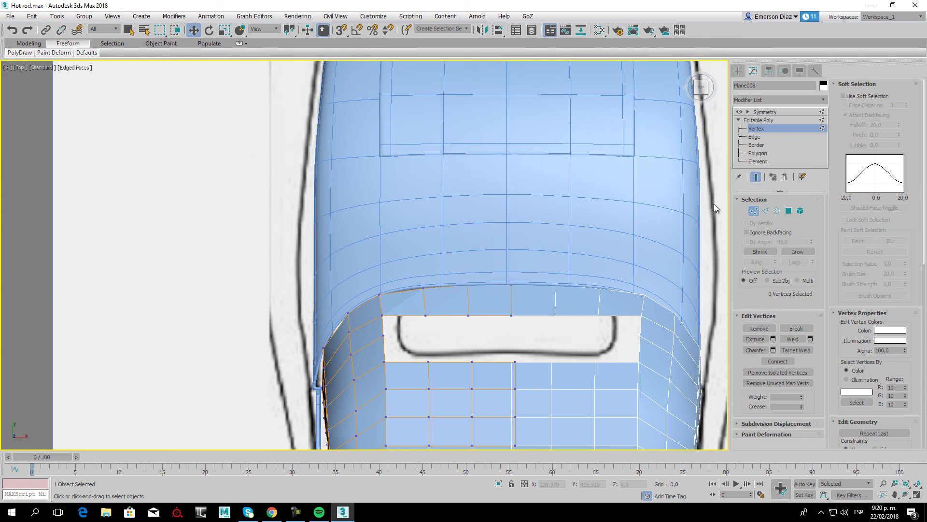
{"action": "left_click", "coordinate": [765, 211]}
{"action": "left_click", "coordinate": [468, 300]}
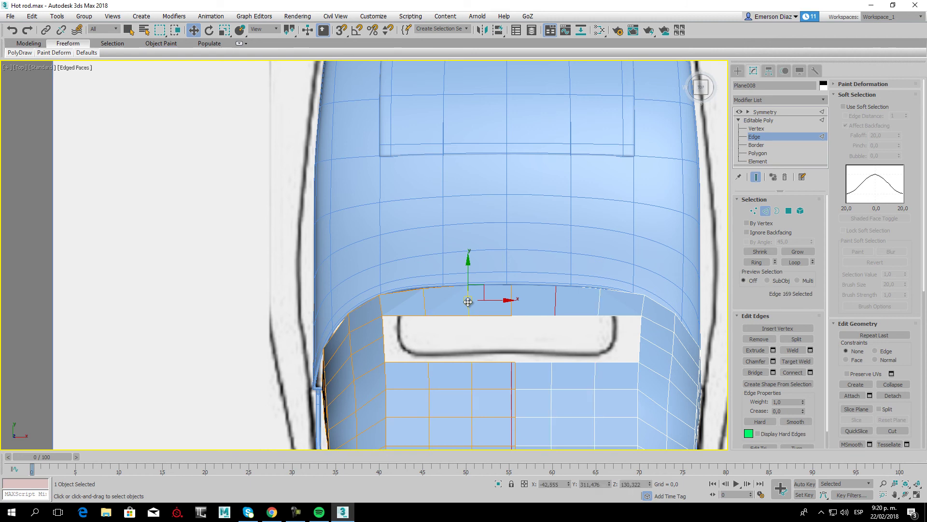
{"action": "middle_click_drag", "start_coordinate": [468, 302], "coordinate": [443, 220]}
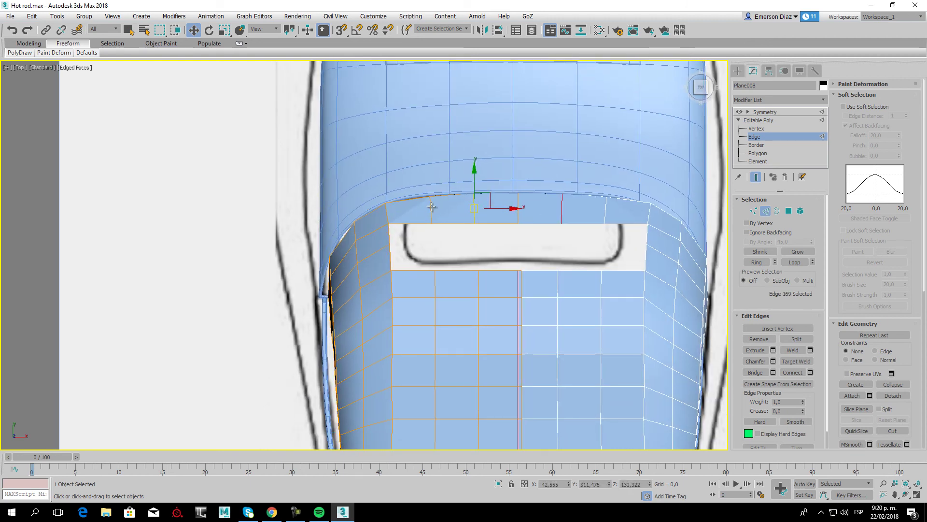
{"action": "left_click", "coordinate": [431, 206], "text": "ctrl"}
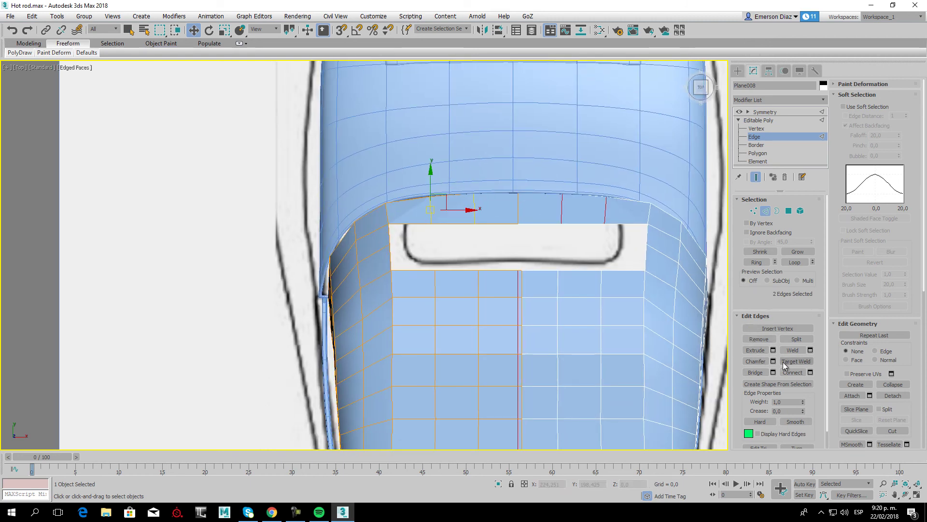
{"action": "left_click", "coordinate": [764, 340]}
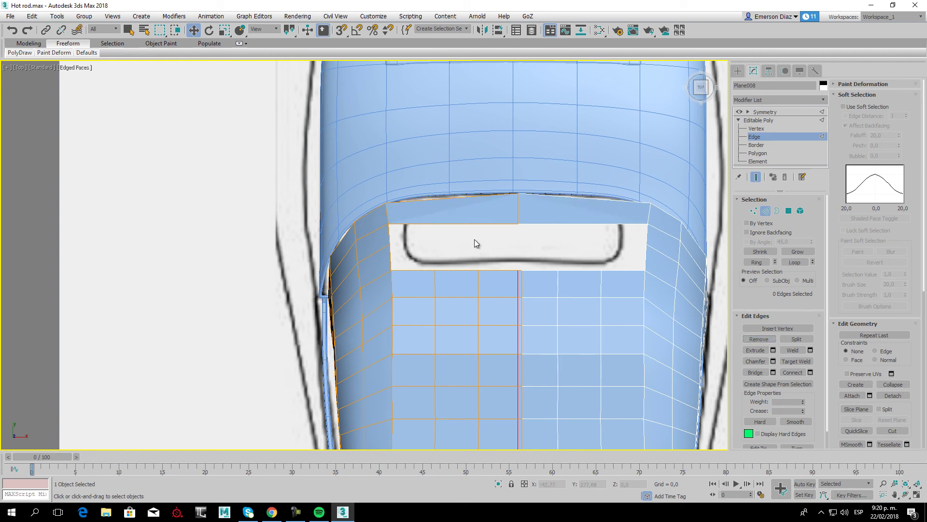
Connect the strip's top edge to add one new dividing edge across it.
{"action": "left_click", "coordinate": [486, 197]}
{"action": "left_click", "coordinate": [810, 372]}
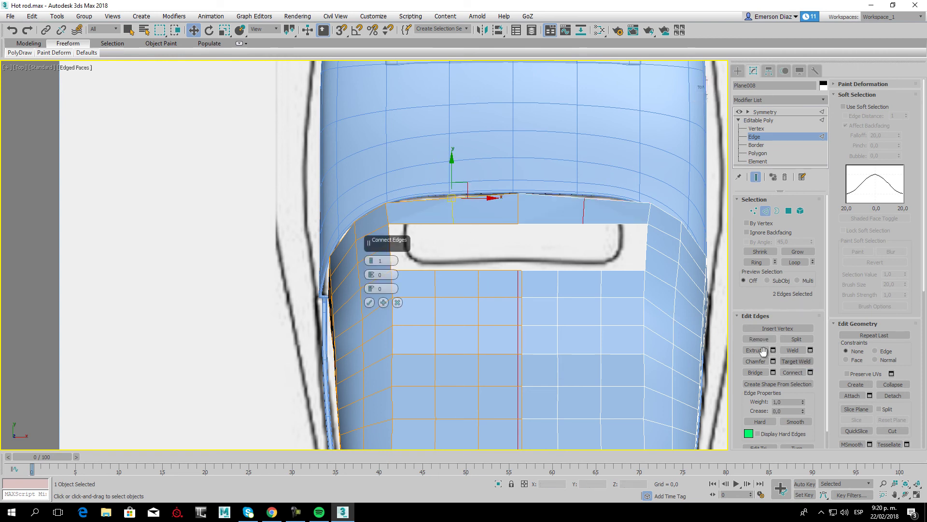
{"action": "left_click", "coordinate": [369, 302]}
{"action": "scroll", "coordinate": [460, 226], "scroll_direction": "up", "scroll_amount": 3}
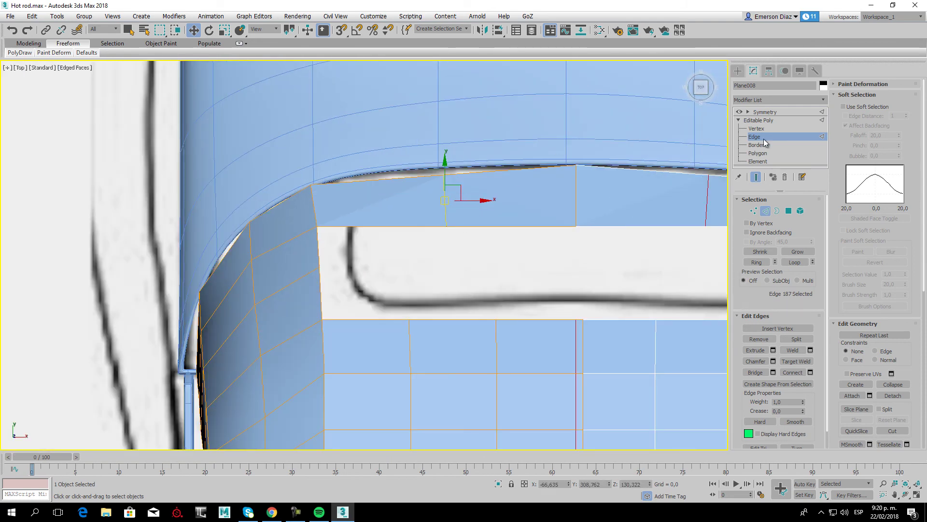
{"action": "left_click", "coordinate": [756, 128]}
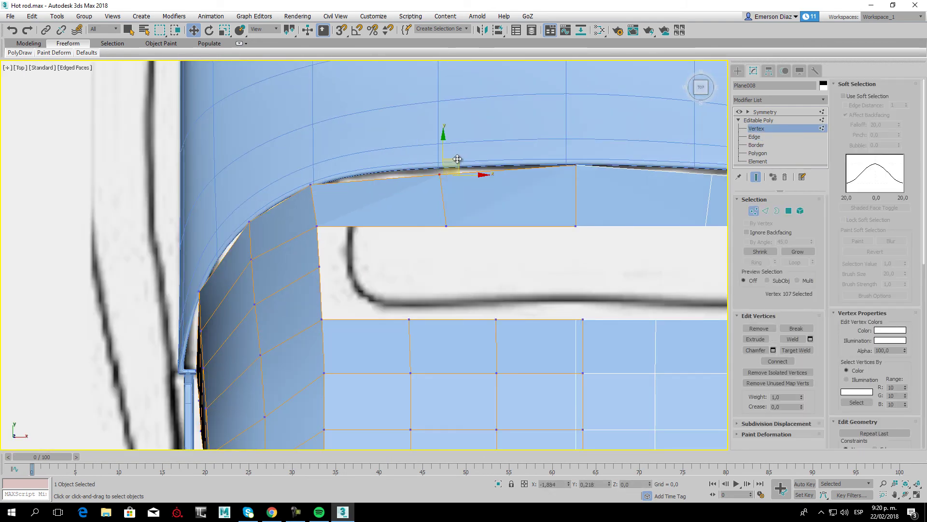
Raise the two middle vertices on the window opening's top edge along Y.
{"action": "left_click_drag", "start_coordinate": [457, 159], "coordinate": [457, 153]}
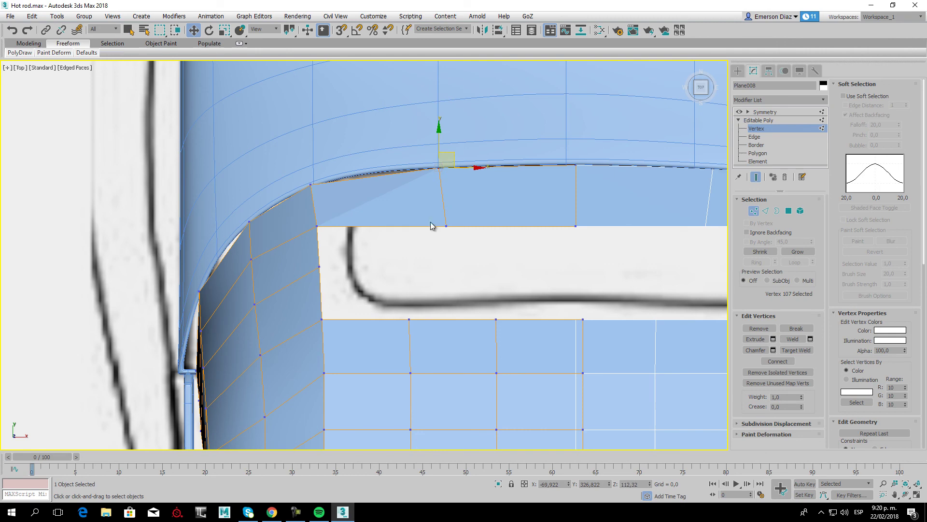
{"action": "scroll", "coordinate": [431, 226], "scroll_direction": "down", "scroll_amount": 3}
{"action": "middle_click_drag", "start_coordinate": [391, 253], "coordinate": [399, 177]}
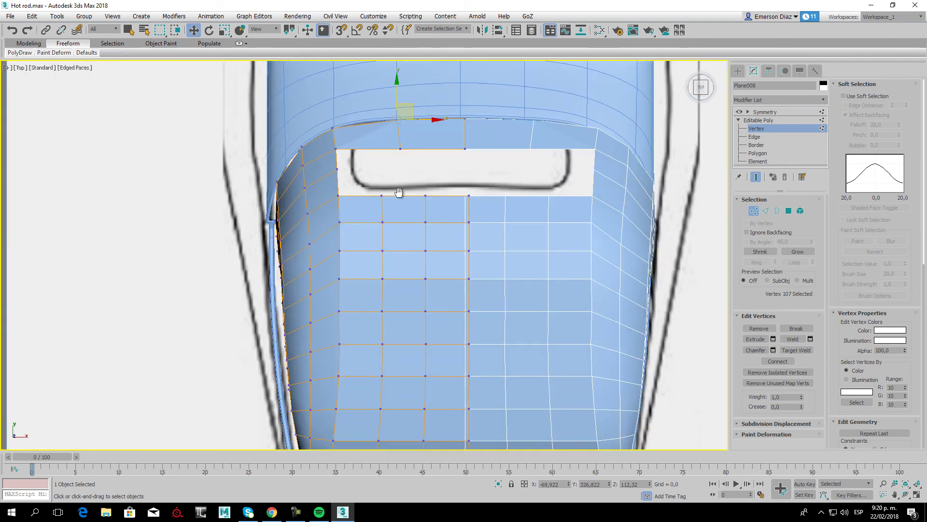
{"action": "middle_click_drag", "start_coordinate": [440, 342], "coordinate": [442, 395]}
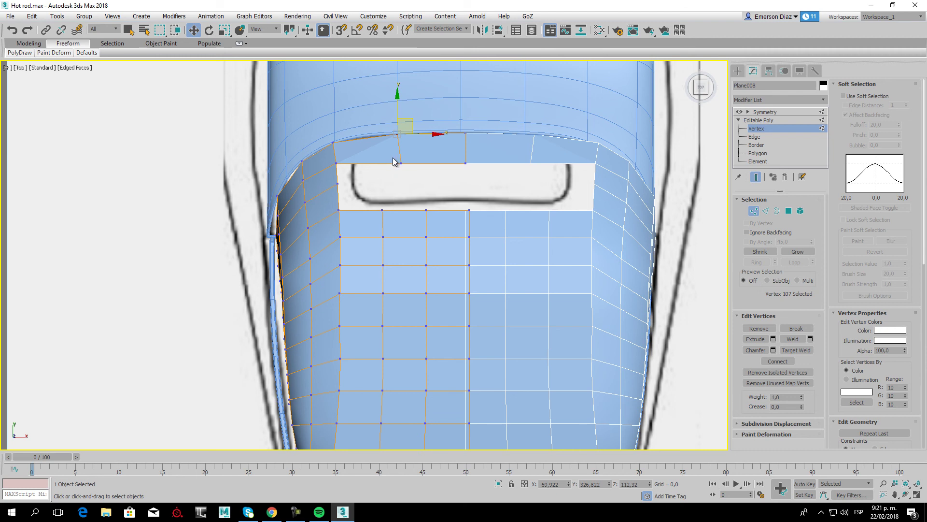
{"action": "left_click_drag", "start_coordinate": [392, 158], "coordinate": [471, 168]}
{"action": "left_click_drag", "start_coordinate": [435, 137], "coordinate": [435, 121]}
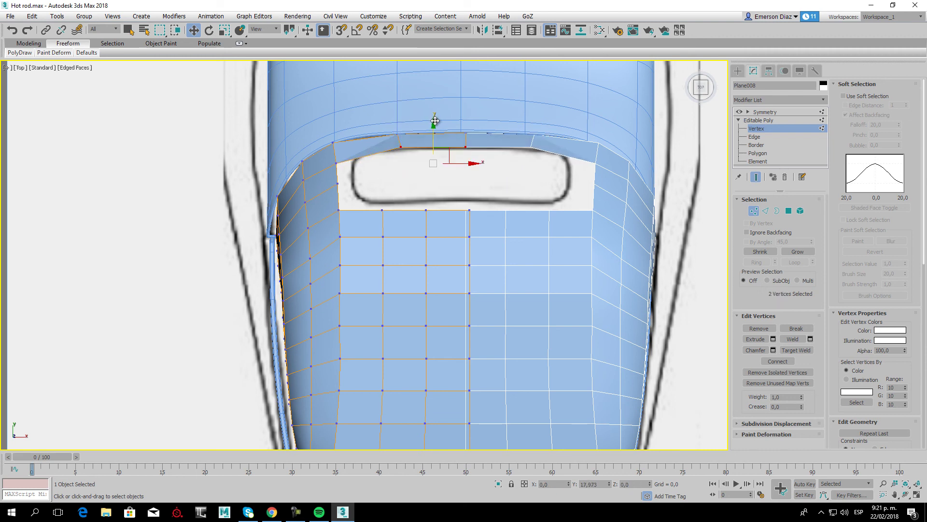
Reframe the roof panel and select the opening's upper-left corner vertex.
{"action": "scroll", "coordinate": [337, 164], "scroll_direction": "up", "scroll_amount": 2}
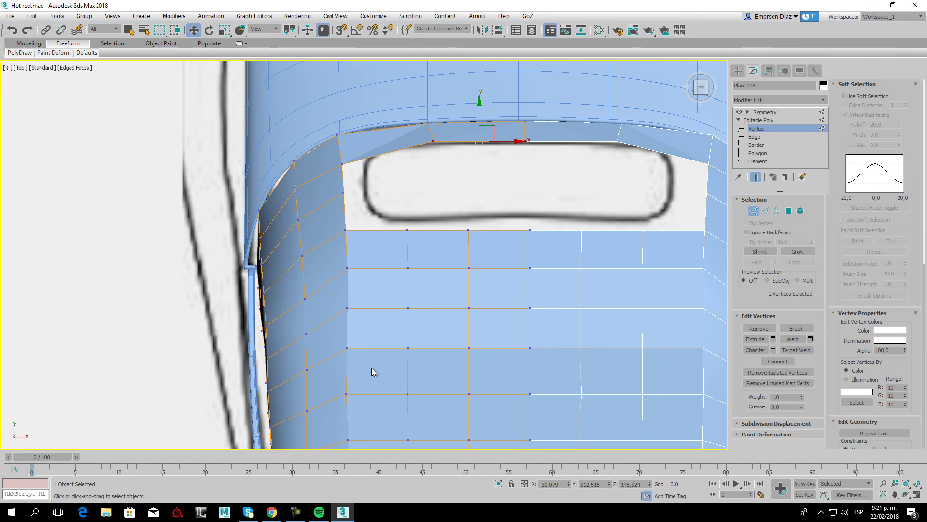
{"action": "middle_click_drag", "start_coordinate": [371, 369], "coordinate": [358, 251]}
{"action": "scroll", "coordinate": [357, 372], "scroll_direction": "down", "scroll_amount": 2}
{"action": "scroll", "coordinate": [360, 276], "scroll_direction": "down", "scroll_amount": 2}
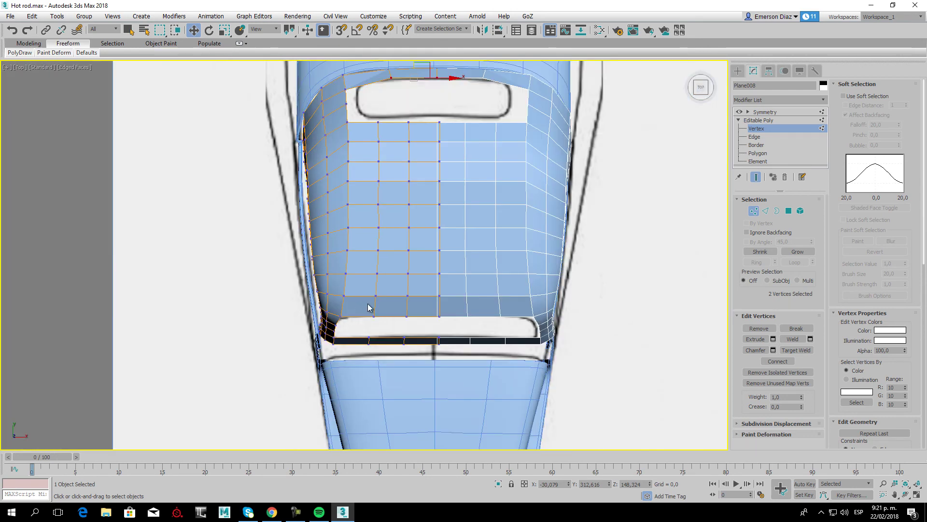
{"action": "middle_click_drag", "start_coordinate": [357, 112], "coordinate": [358, 191]}
{"action": "scroll", "coordinate": [358, 190], "scroll_direction": "up", "scroll_amount": 2}
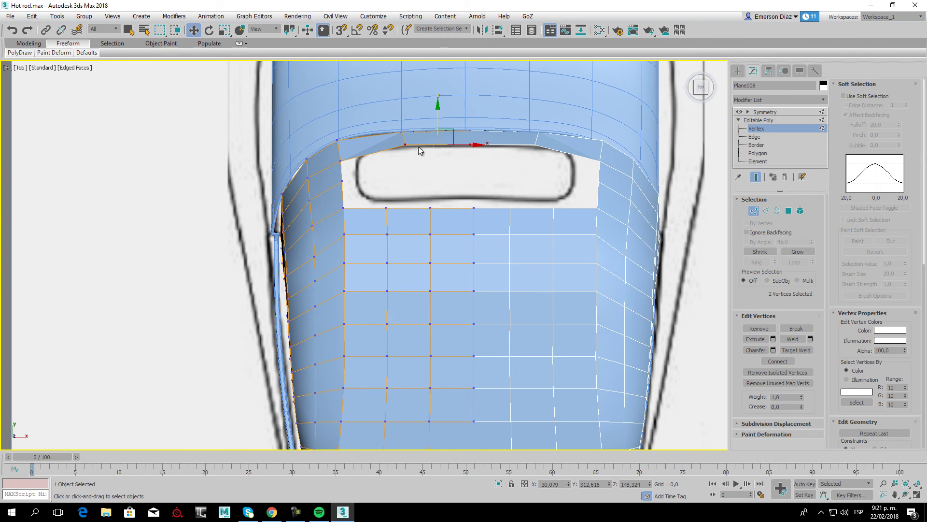
{"action": "scroll", "coordinate": [376, 152], "scroll_direction": "up", "scroll_amount": 2}
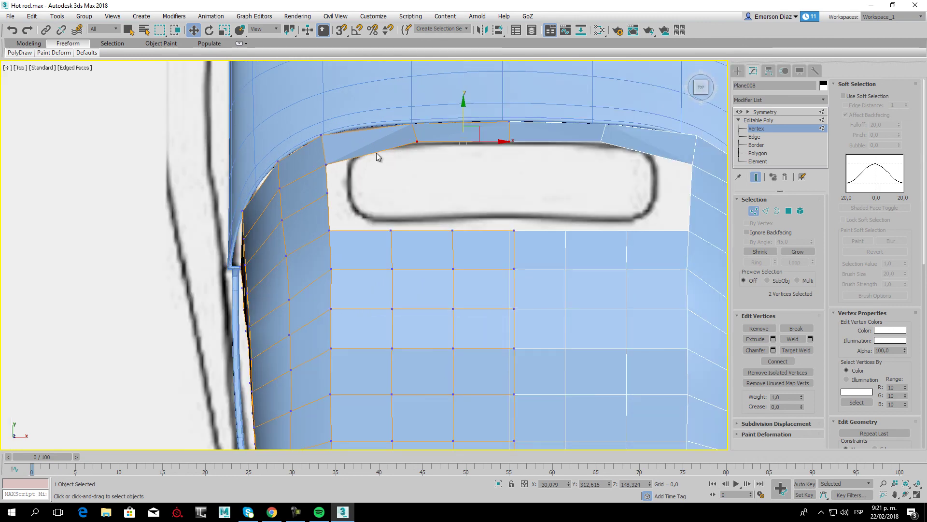
{"action": "left_click", "coordinate": [323, 136]}
{"action": "mouse_move", "coordinate": [347, 247]}
{"action": "middle_mouse_down"}
{"action": "mouse_move", "coordinate": [347, 226]}
{"action": "mouse_move", "coordinate": [296, 191]}
{"action": "mouse_move", "coordinate": [355, 186]}
{"action": "middle_mouse_up"}
{"action": "scroll", "coordinate": [346, 178], "scroll_direction": "down", "scroll_amount": 4}
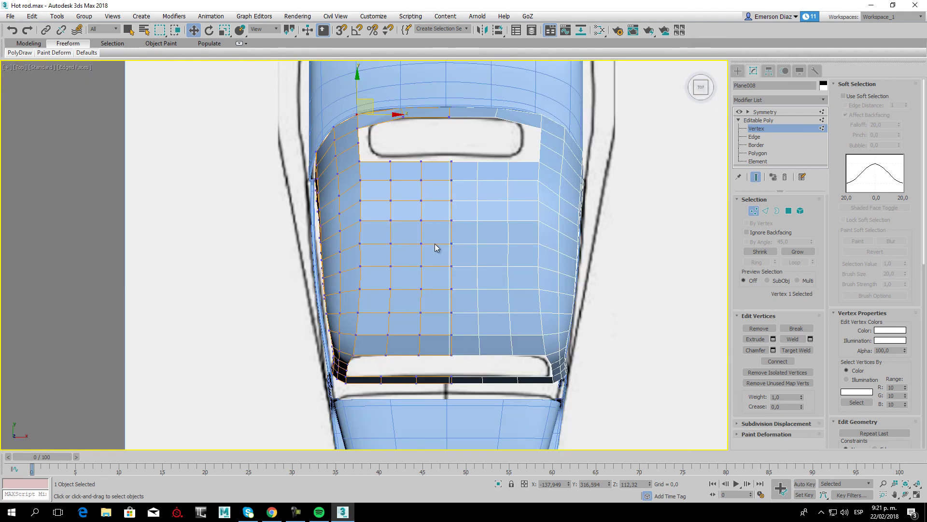
Clear the panel element's smoothing groups, assign group 5, and return to Symmetry.
{"action": "left_click", "coordinate": [758, 120]}
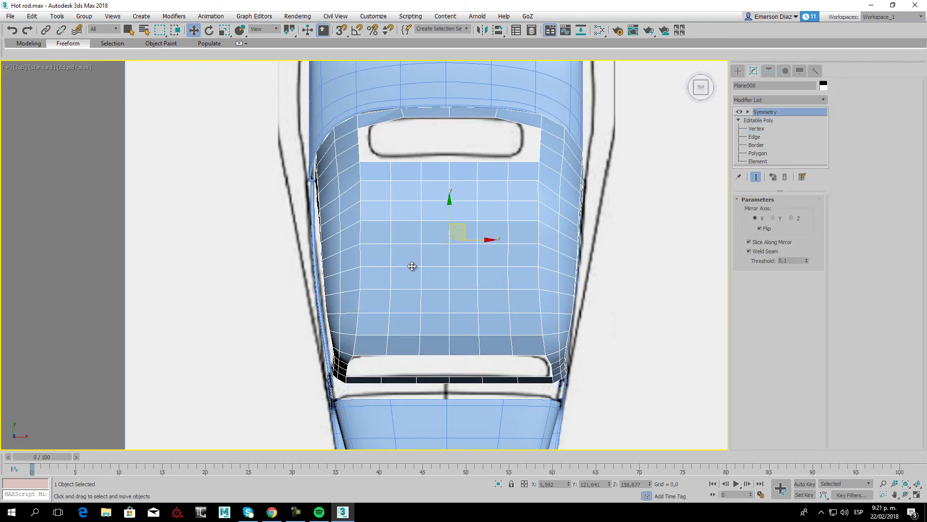
{"action": "left_click", "coordinate": [758, 121]}
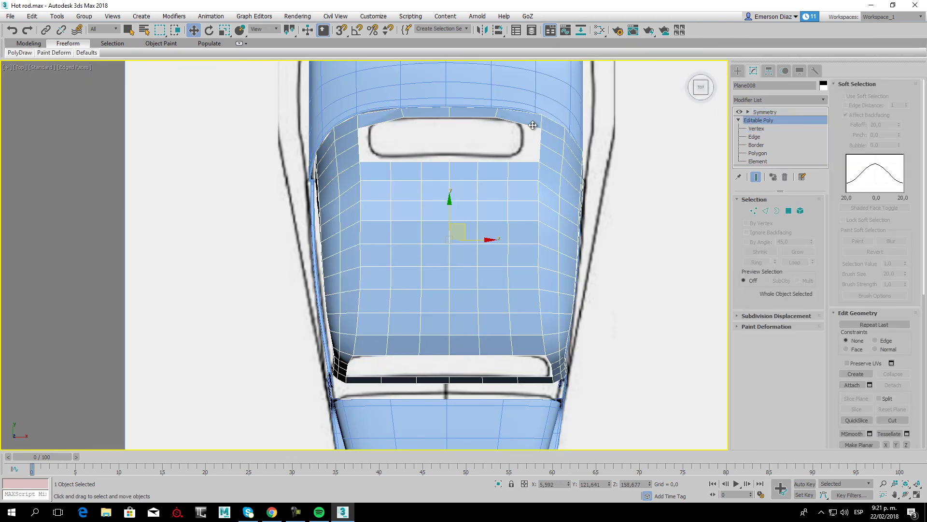
{"action": "left_click", "coordinate": [802, 212]}
{"action": "left_click", "coordinate": [400, 224]}
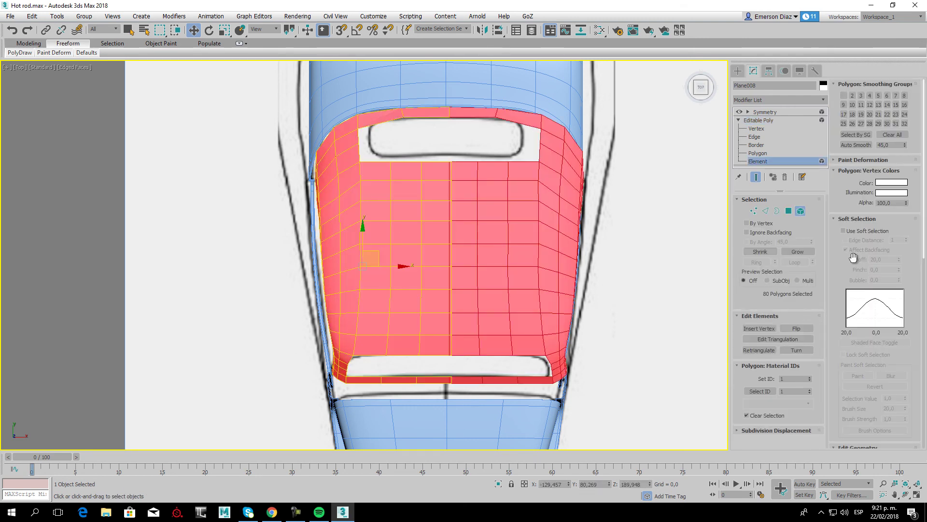
{"action": "left_click", "coordinate": [894, 135]}
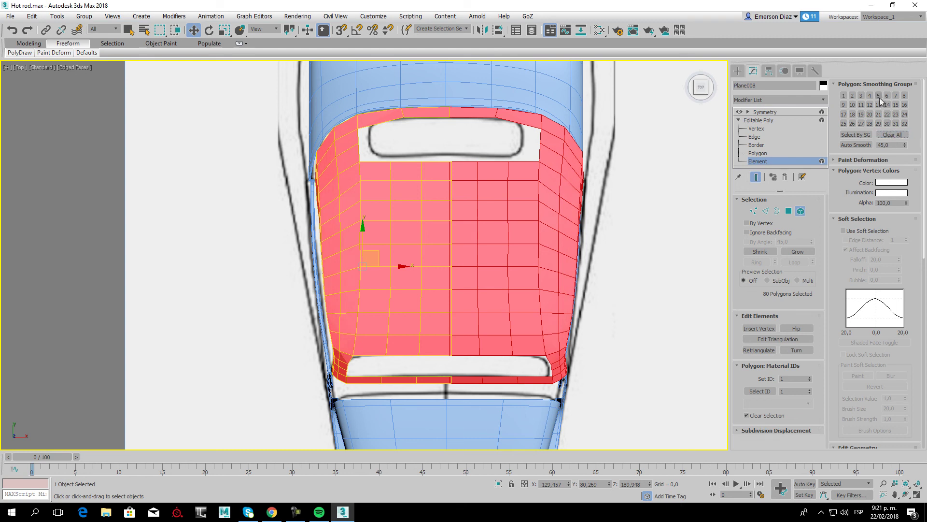
{"action": "left_click", "coordinate": [879, 96]}
{"action": "left_click", "coordinate": [759, 120]}
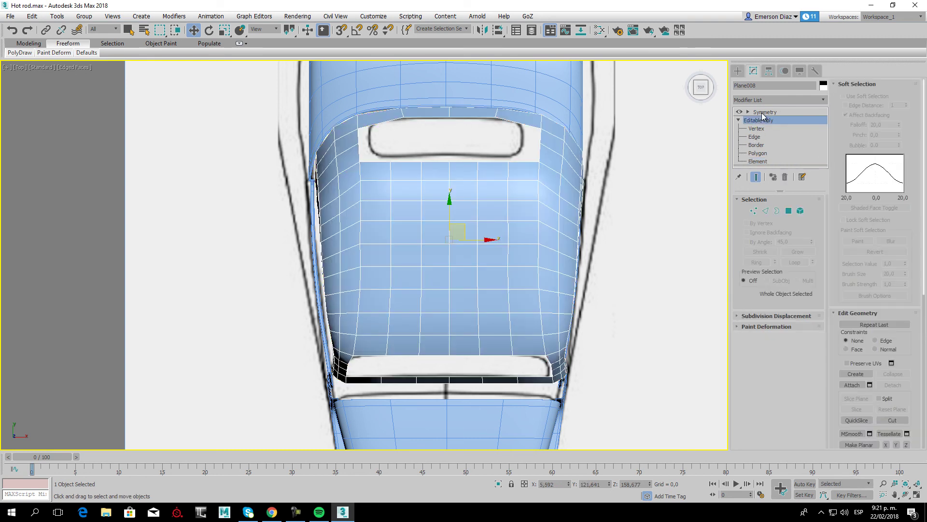
{"action": "left_click", "coordinate": [763, 114]}
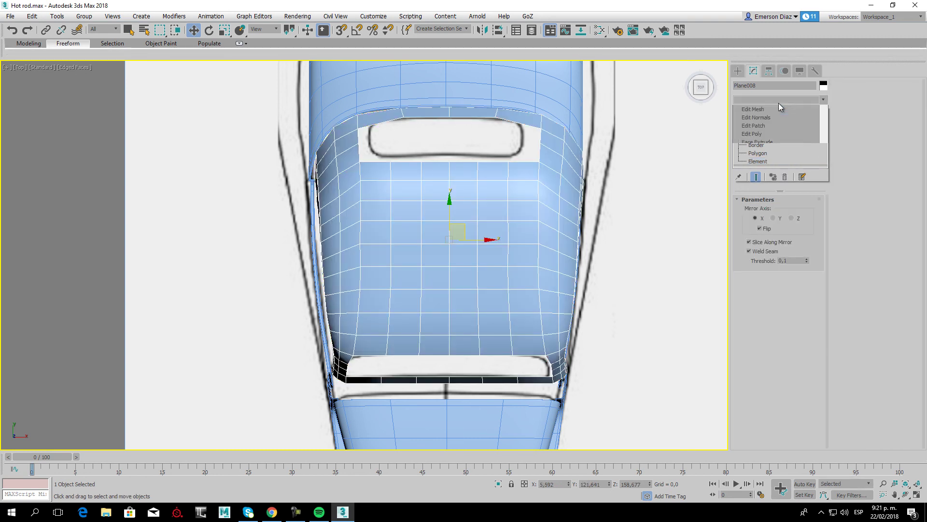
Stack TurboSmooth and then Shell above the roof panel's Symmetry modifier.
{"action": "left_click_drag", "start_coordinate": [821, 122], "coordinate": [820, 394]}
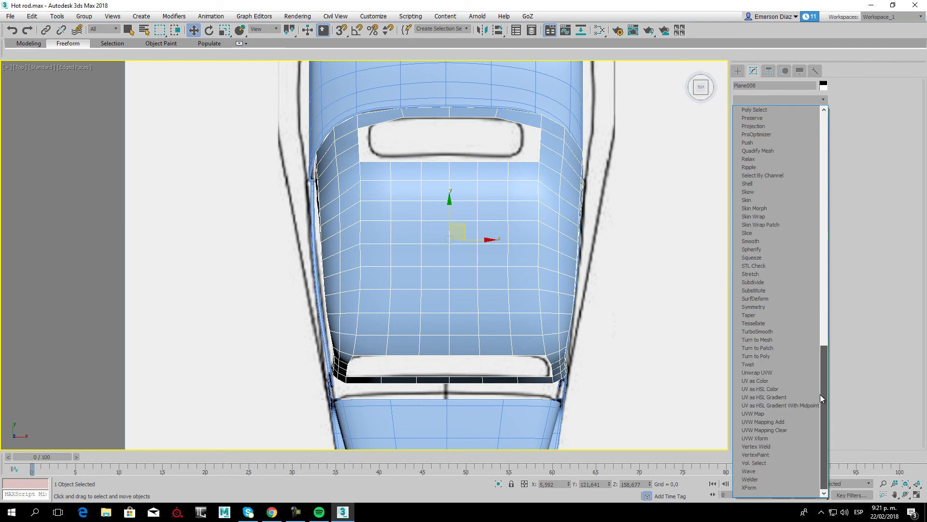
{"action": "left_click", "coordinate": [769, 331]}
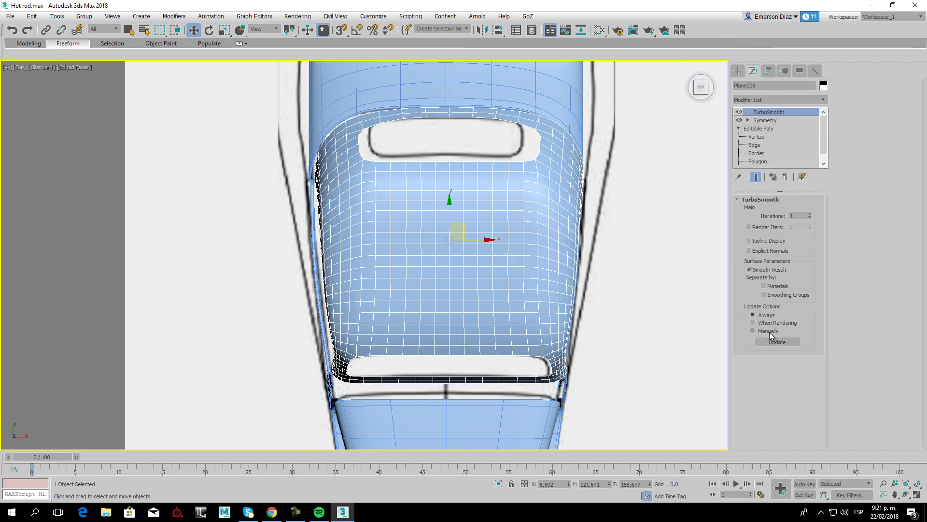
{"action": "left_click", "coordinate": [821, 99]}
{"action": "left_click_drag", "start_coordinate": [824, 150], "coordinate": [813, 440]}
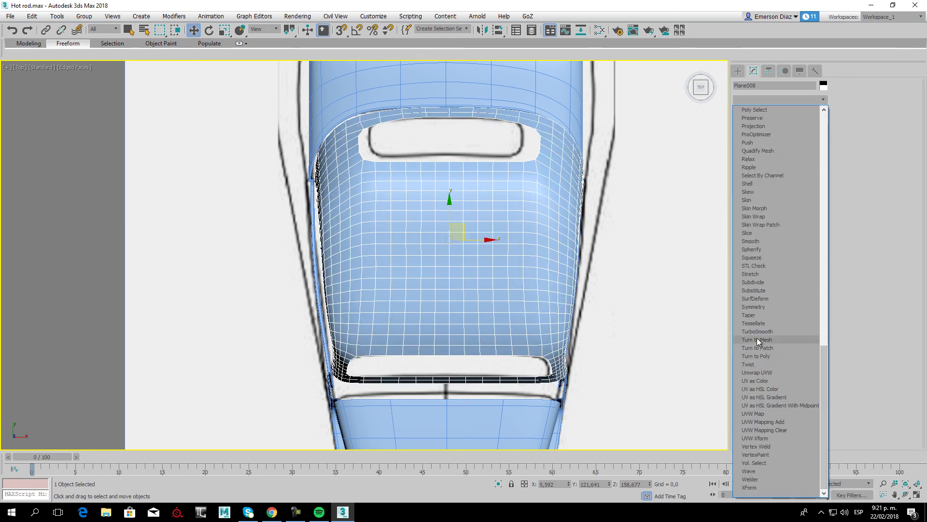
{"action": "left_click", "coordinate": [753, 186]}
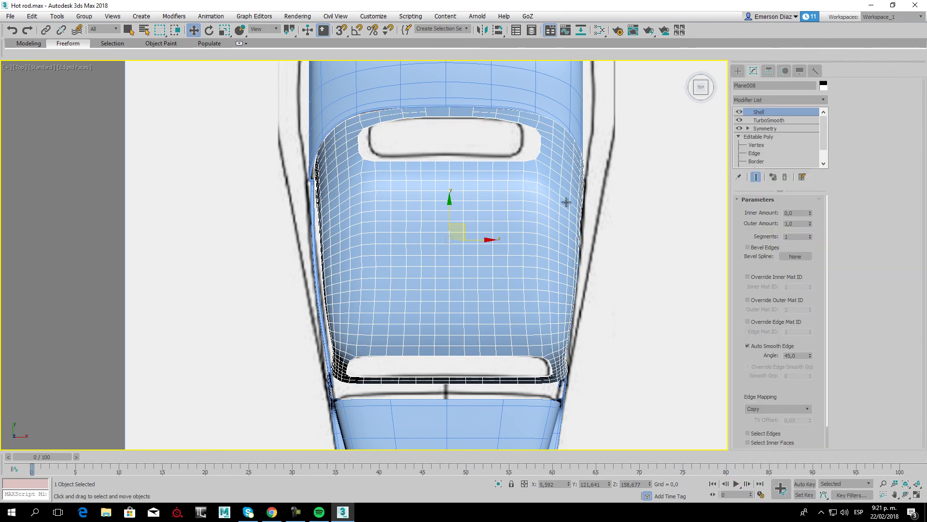
In Perspective view, set the Shell Inner Amount to 3,29.
{"action": "key", "text": "p"}
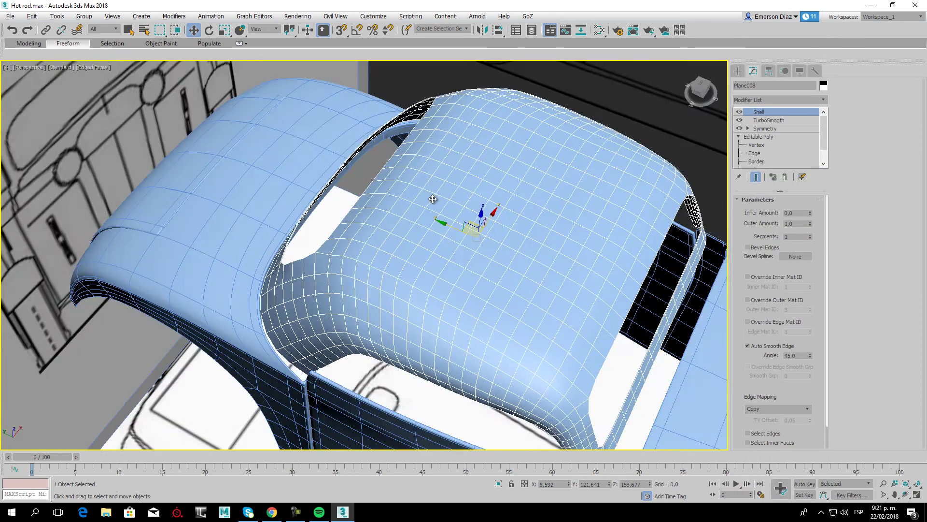
{"action": "mouse_move", "coordinate": [436, 201]}
{"action": "middle_mouse_down", "text": "alt"}
{"action": "mouse_move", "coordinate": [443, 219]}
{"action": "mouse_move", "coordinate": [412, 230]}
{"action": "middle_mouse_up", "text": "alt"}
{"action": "scroll", "coordinate": [411, 230], "scroll_direction": "up", "scroll_amount": 5}
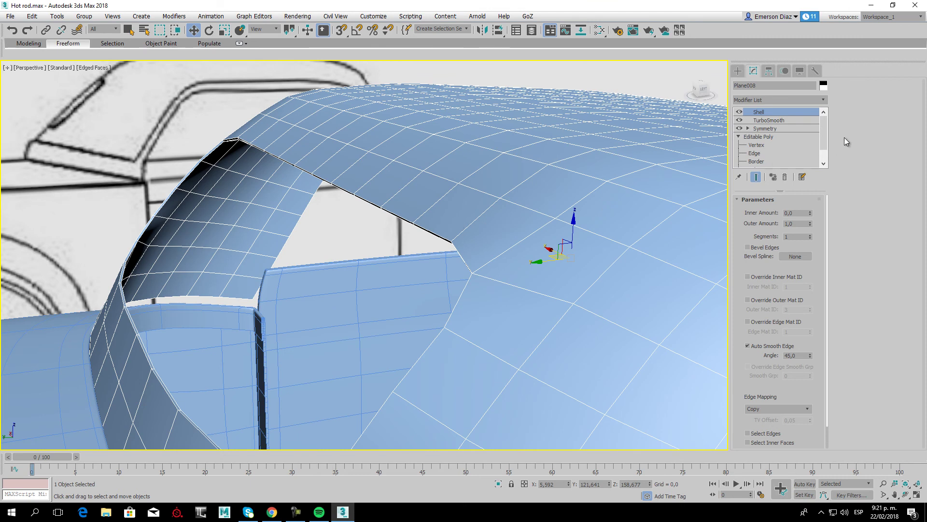
{"action": "mouse_move", "coordinate": [776, 117]}
{"action": "left_mouse_down"}
{"action": "mouse_move", "coordinate": [777, 126]}
{"action": "mouse_move", "coordinate": [768, 110]}
{"action": "left_mouse_up"}
{"action": "left_click_drag", "start_coordinate": [811, 213], "coordinate": [805, 53]}
{"action": "mouse_move", "coordinate": [435, 200]}
{"action": "middle_mouse_down", "text": "alt"}
{"action": "mouse_move", "coordinate": [495, 211]}
{"action": "mouse_move", "coordinate": [462, 207]}
{"action": "mouse_move", "coordinate": [513, 201]}
{"action": "mouse_move", "coordinate": [461, 213]}
{"action": "mouse_move", "coordinate": [345, 207]}
{"action": "mouse_move", "coordinate": [529, 146]}
{"action": "middle_mouse_up", "text": "alt"}
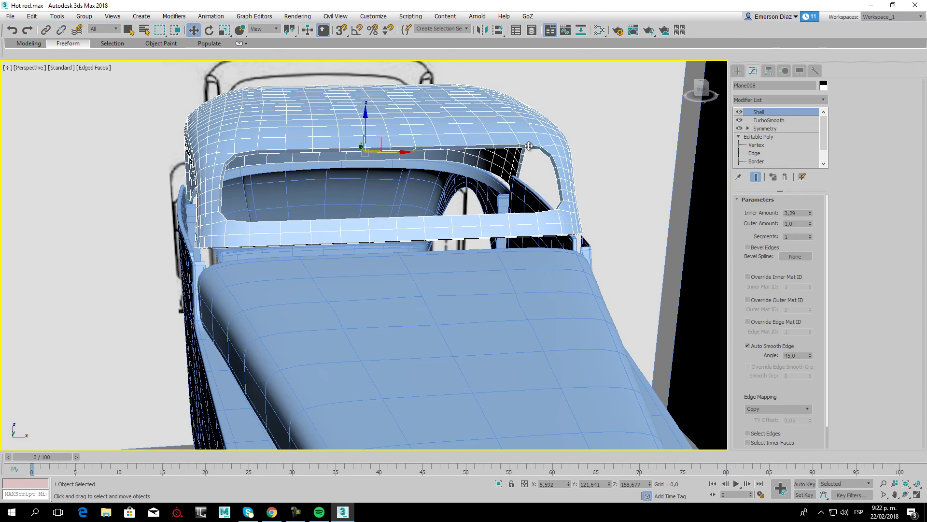
Orbit around the car to inspect the thickened roof from the side-rear and above.
{"action": "middle_click_drag", "start_coordinate": [273, 256], "coordinate": [297, 257], "text": "alt"}
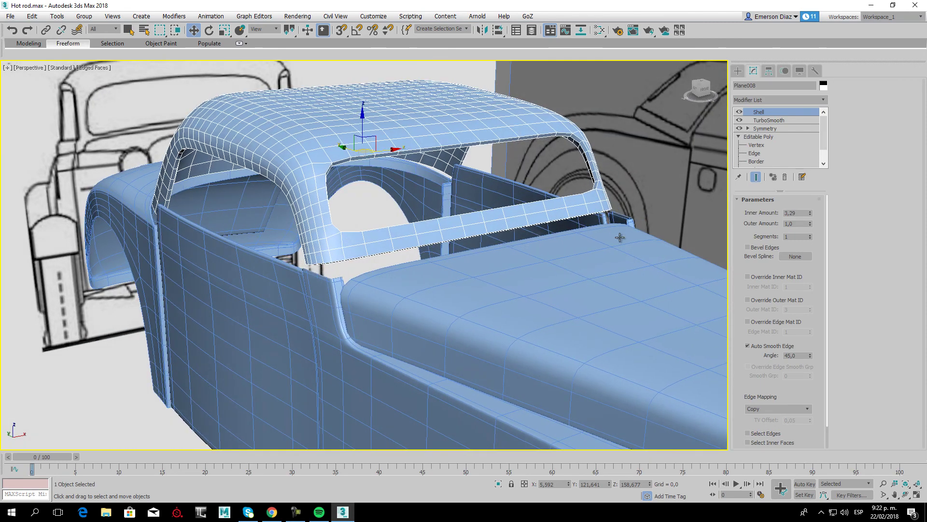
{"action": "mouse_move", "coordinate": [620, 237]}
{"action": "middle_mouse_down", "text": "alt"}
{"action": "mouse_move", "coordinate": [345, 275]}
{"action": "mouse_move", "coordinate": [290, 269]}
{"action": "mouse_move", "coordinate": [234, 290]}
{"action": "mouse_move", "coordinate": [175, 273]}
{"action": "mouse_move", "coordinate": [357, 270]}
{"action": "middle_mouse_up", "text": "alt"}
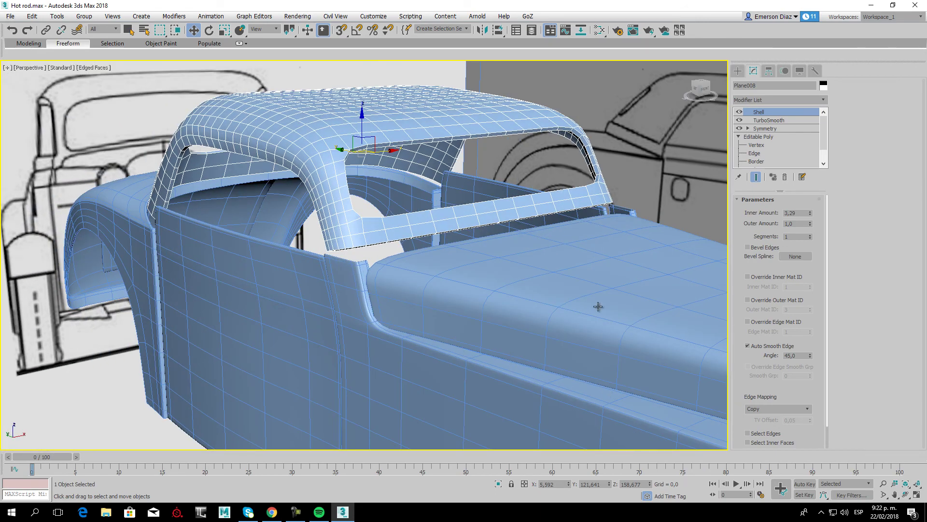
{"action": "left_click", "coordinate": [295, 512]}
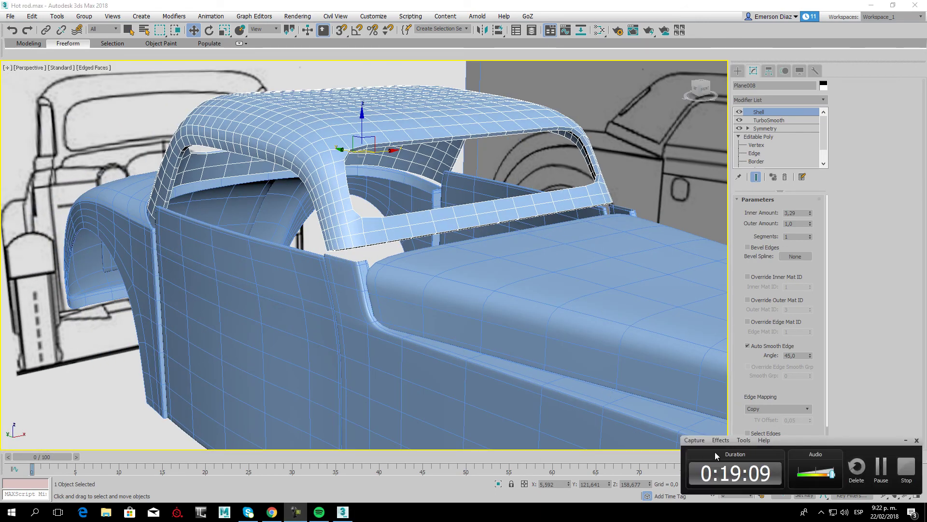
{"action": "left_click", "coordinate": [906, 440]}
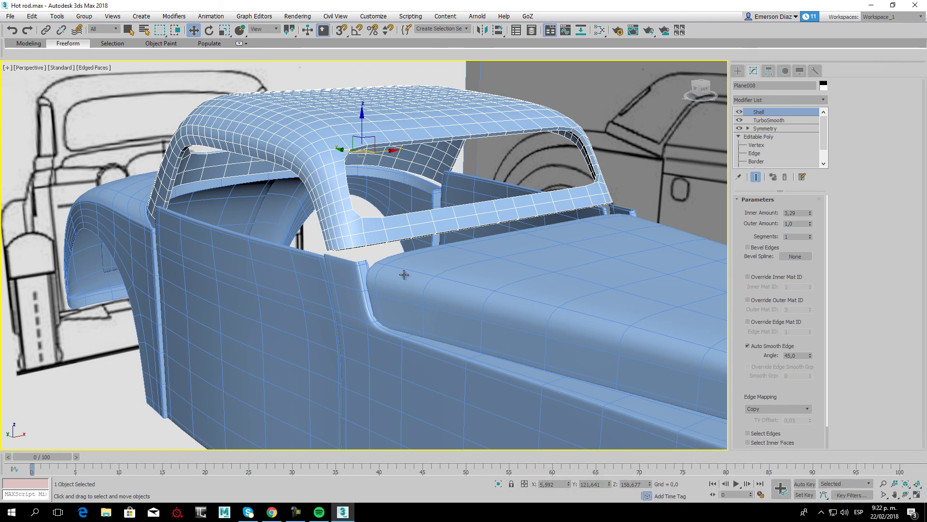
{"action": "mouse_move", "coordinate": [327, 239]}
{"action": "middle_mouse_down", "text": "alt"}
{"action": "mouse_move", "coordinate": [279, 277]}
{"action": "mouse_move", "coordinate": [379, 285]}
{"action": "mouse_move", "coordinate": [422, 265]}
{"action": "mouse_move", "coordinate": [415, 283]}
{"action": "mouse_move", "coordinate": [360, 296]}
{"action": "mouse_move", "coordinate": [253, 285]}
{"action": "mouse_move", "coordinate": [288, 280]}
{"action": "middle_mouse_up", "text": "alt"}
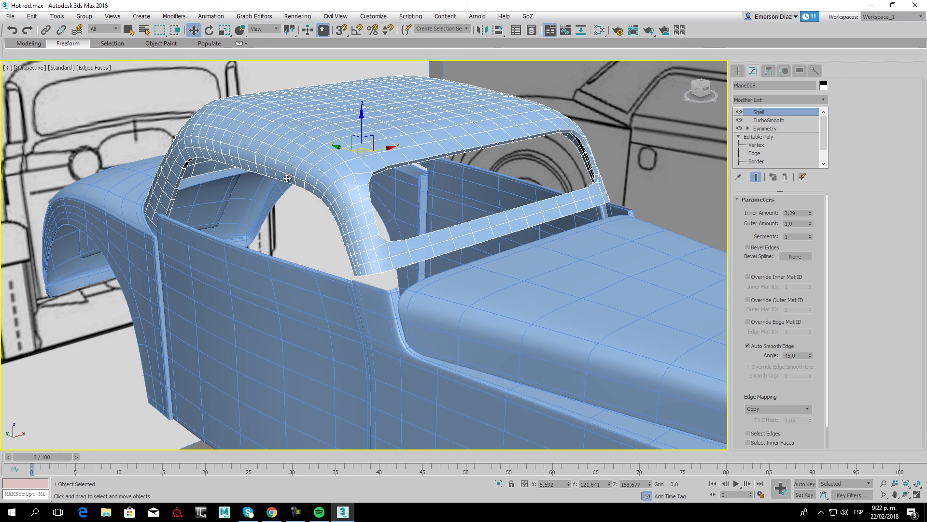
{"action": "middle_click_drag", "start_coordinate": [301, 175], "coordinate": [580, 106], "text": "alt"}
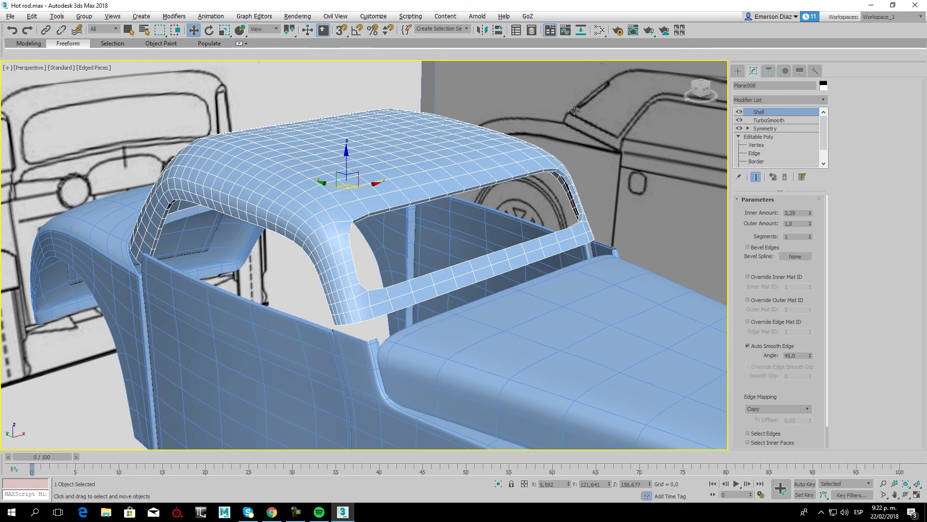